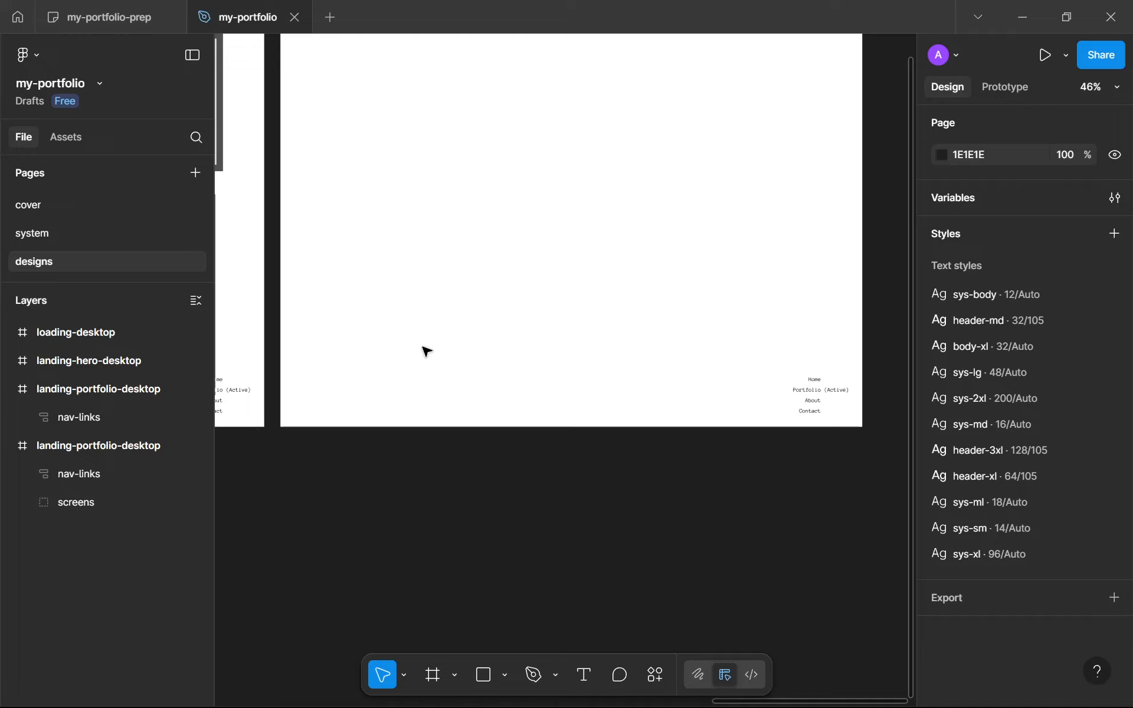
# Switch to the browser and examine the freelance designer and developer's portfolio site through recent work to its contact section
pyautogui.scroll(-2, 423, 347)
pyautogui.scroll(1, 553, 374)
pyautogui.moveTo(423, 347); pyautogui.dragTo(528, 367)
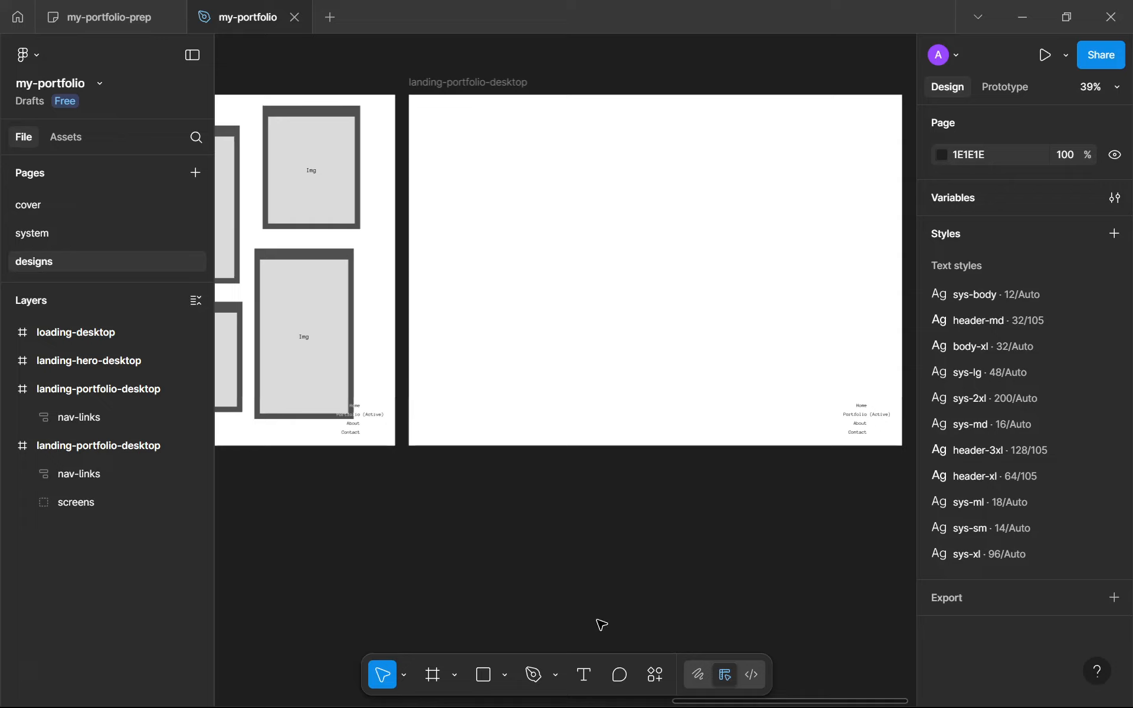
pyautogui.click(665, 686)
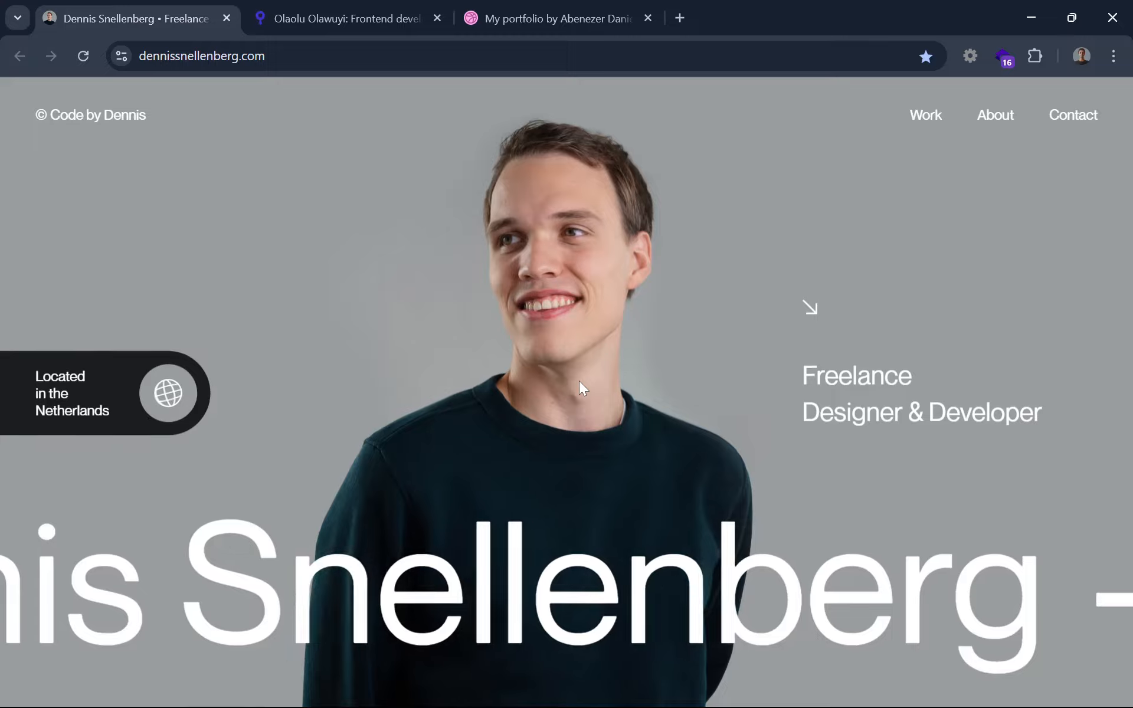
pyautogui.scroll(-10, 577, 383)
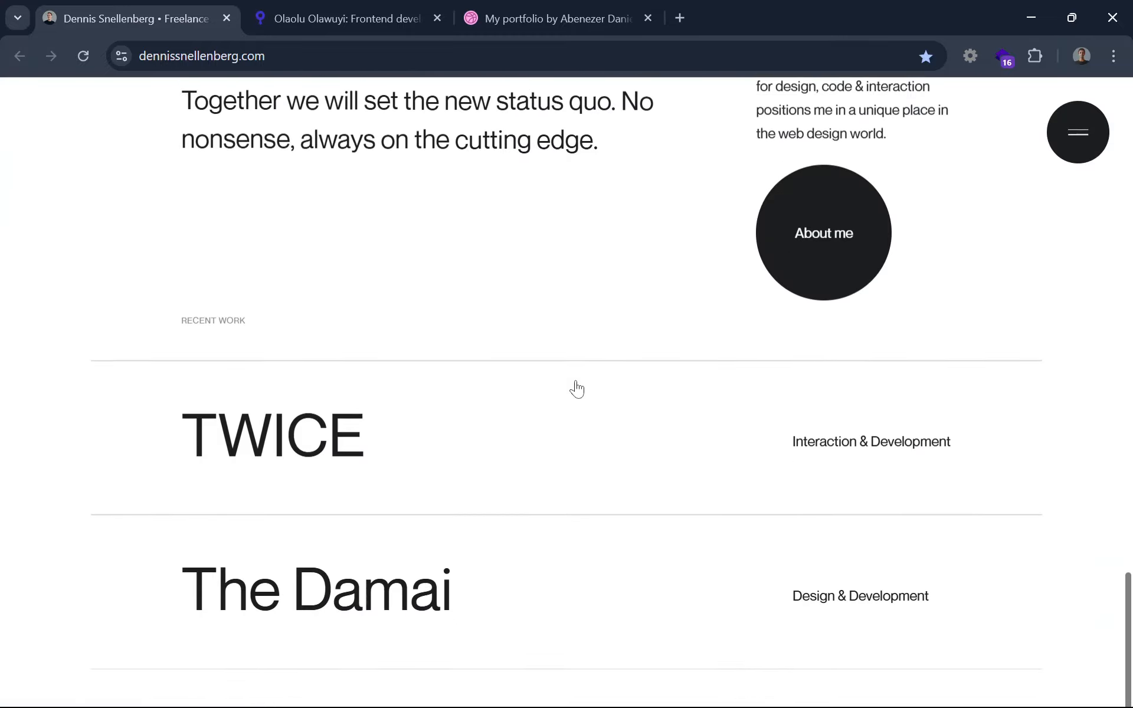
pyautogui.scroll(-10, 576, 389)
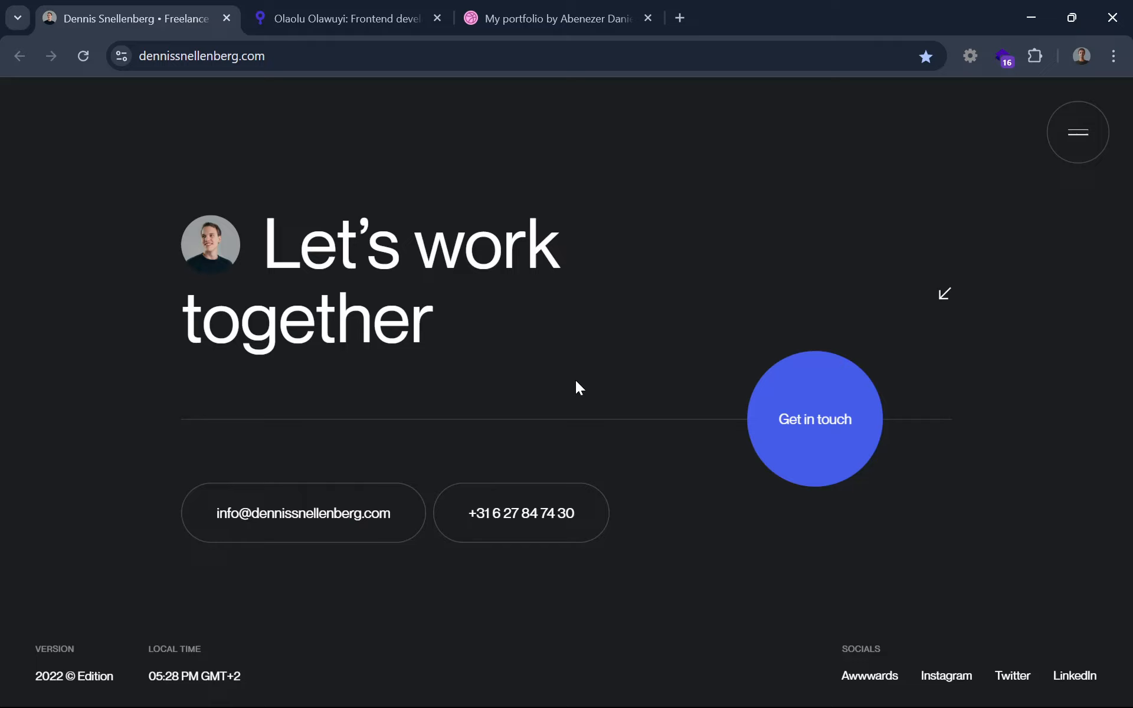
# Examine the frontend developer's portfolio site, focusing on the text and illustration layout of its "Over the years," section
pyautogui.hotkey('ctrl', 'Tab')
pyautogui.scroll(-8, 577, 387)
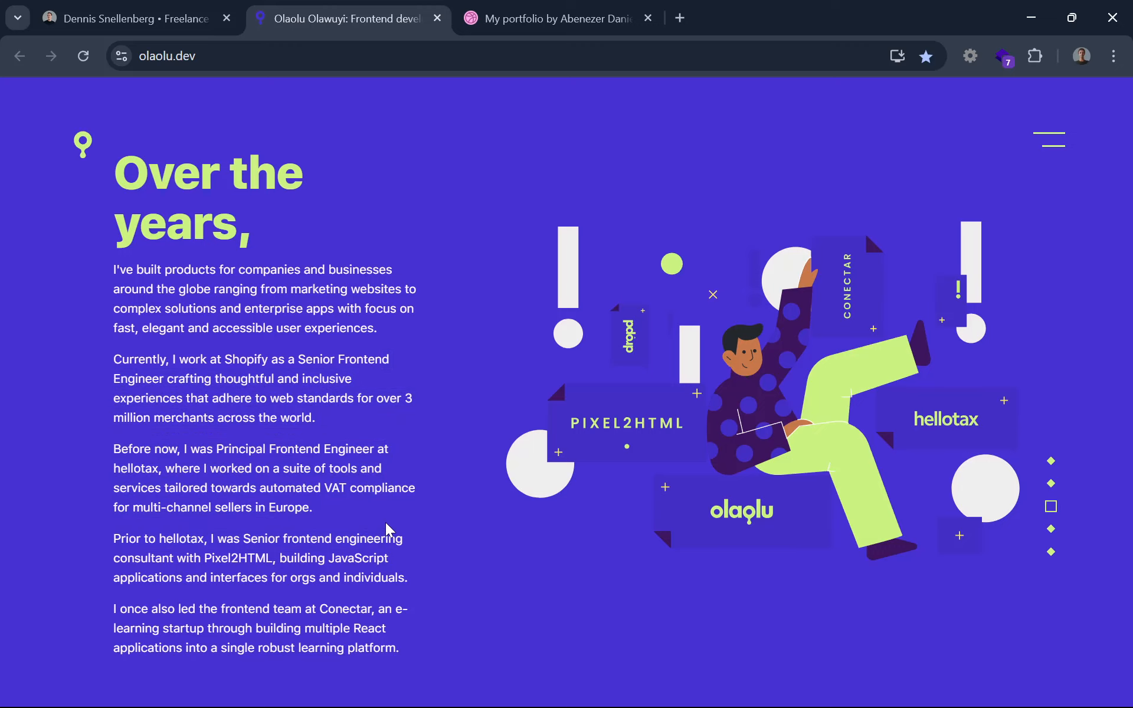
pyautogui.scroll(5, 387, 525)
pyautogui.scroll(-5, 387, 525)
pyautogui.scroll(-5, 908, 489)
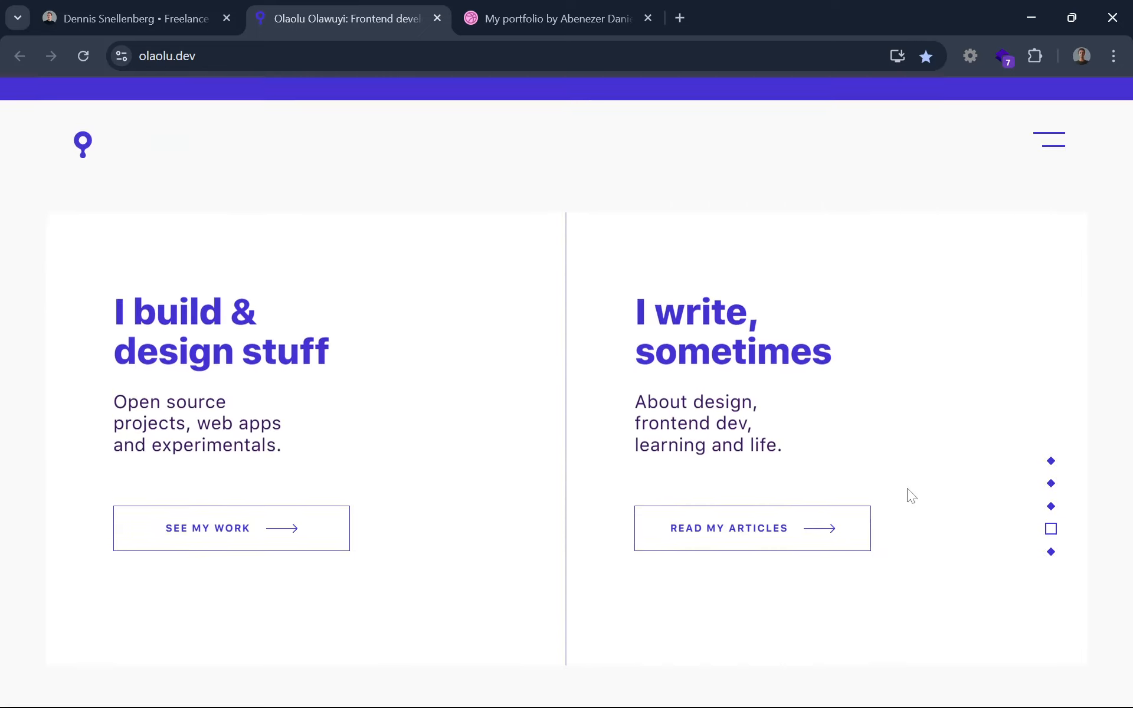
pyautogui.scroll(5, 901, 488)
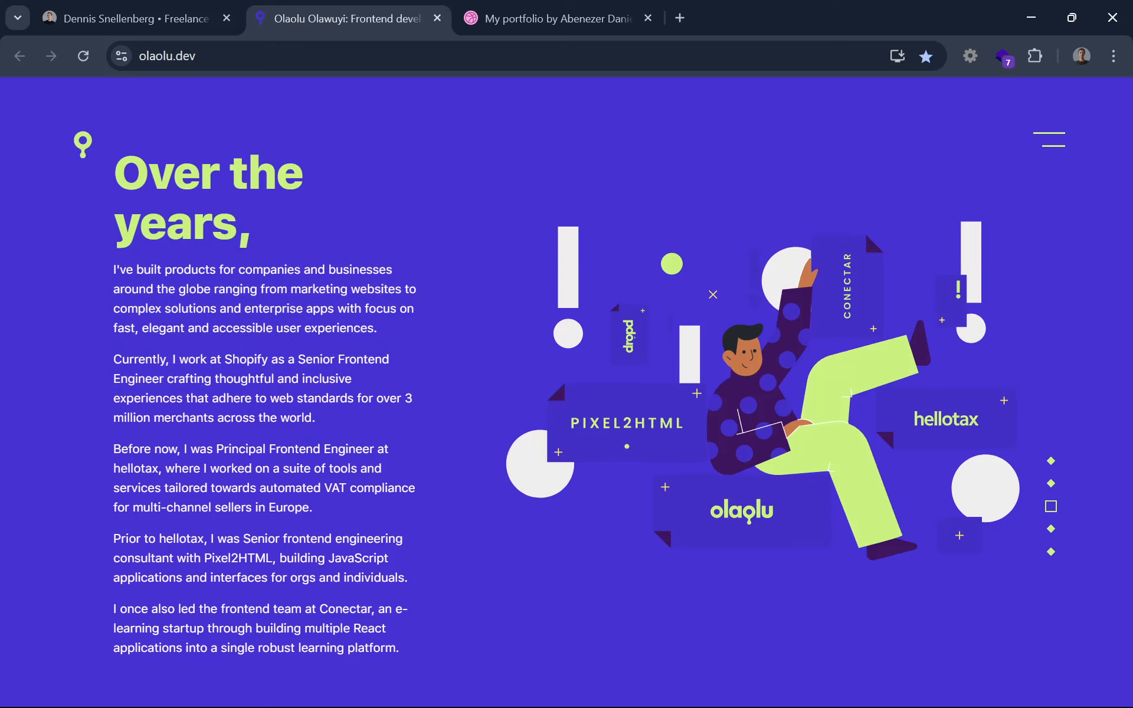
pyautogui.moveTo(407, 610); pyautogui.dragTo(139, 328)
pyautogui.click(139, 328)
pyautogui.moveTo(109, 270); pyautogui.dragTo(148, 341)
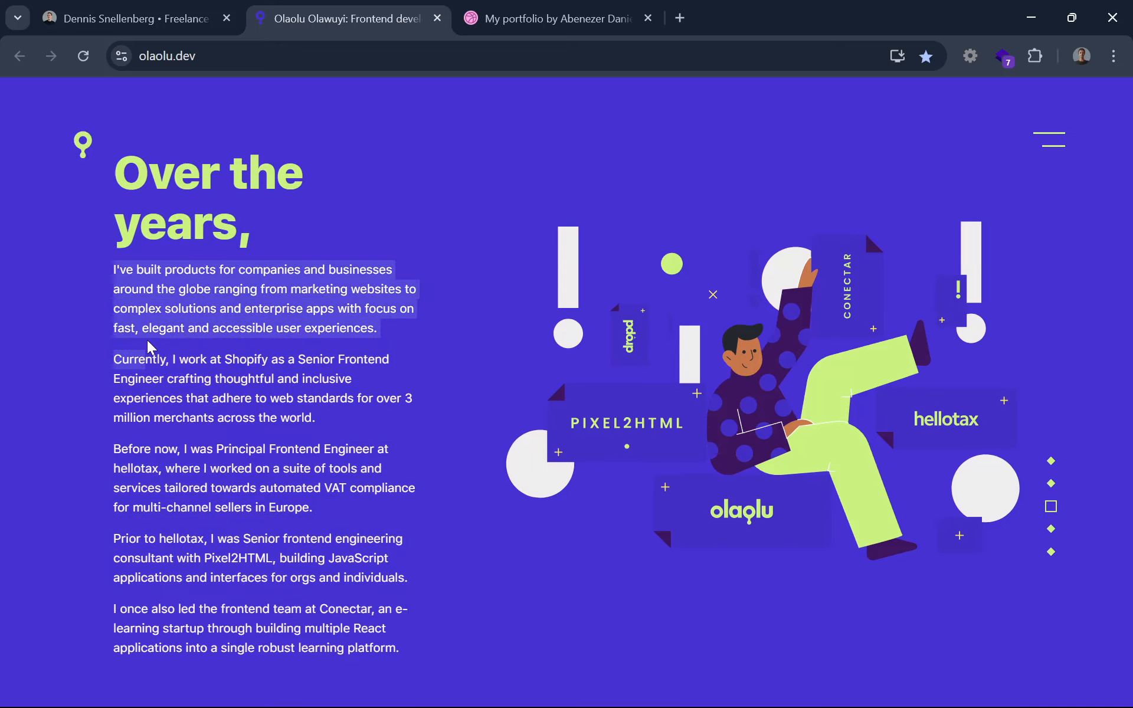
pyautogui.click(148, 340)
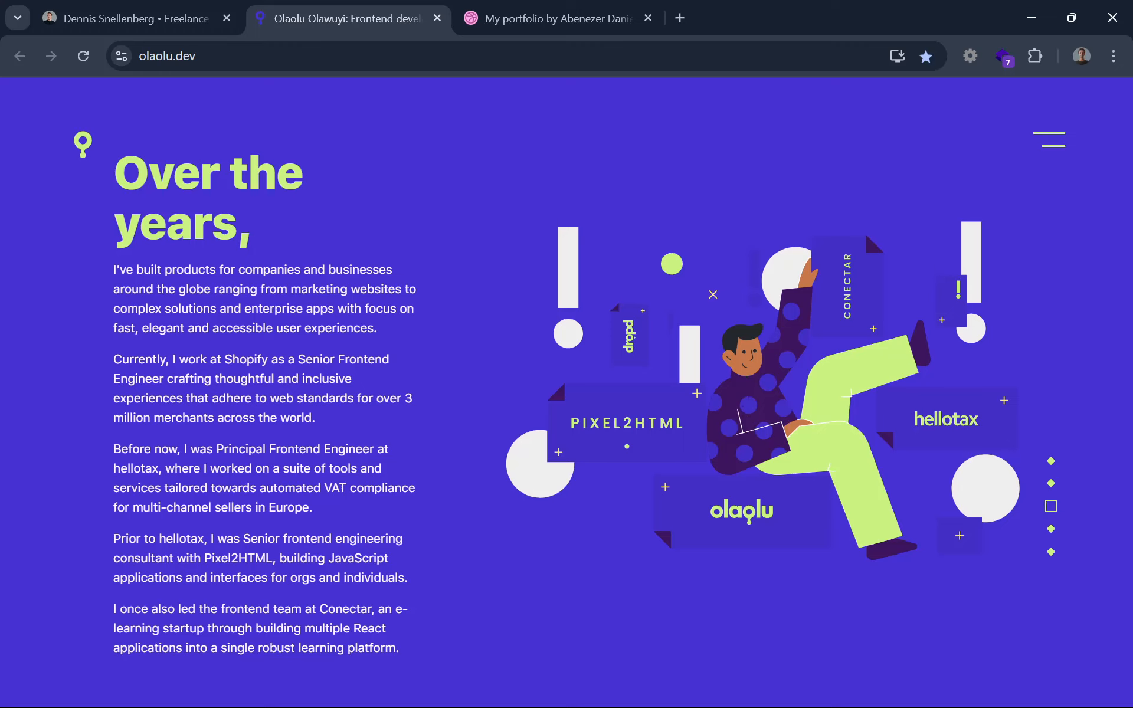
# Browse the My portfolio collection on Dribbble and load the rest of its saved shots
pyautogui.click(580, 13)
pyautogui.moveTo(608, 121)
pyautogui.scroll(-3, 791, 374)
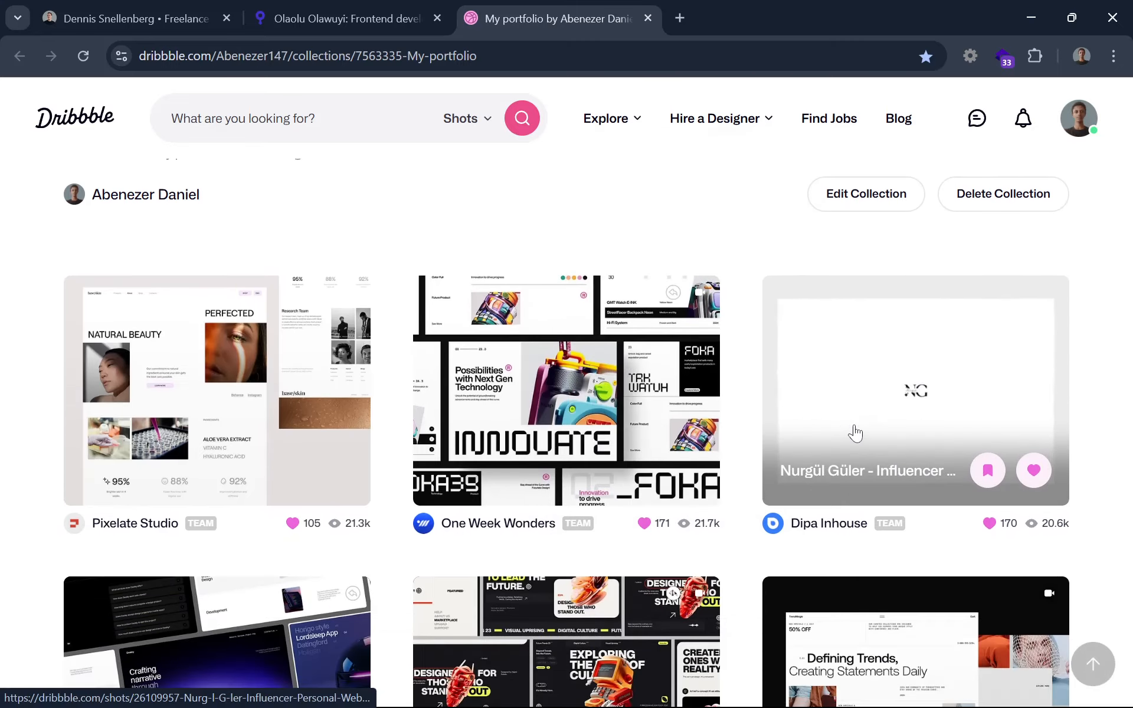
pyautogui.scroll(-2, 855, 433)
pyautogui.scroll(-5, 855, 434)
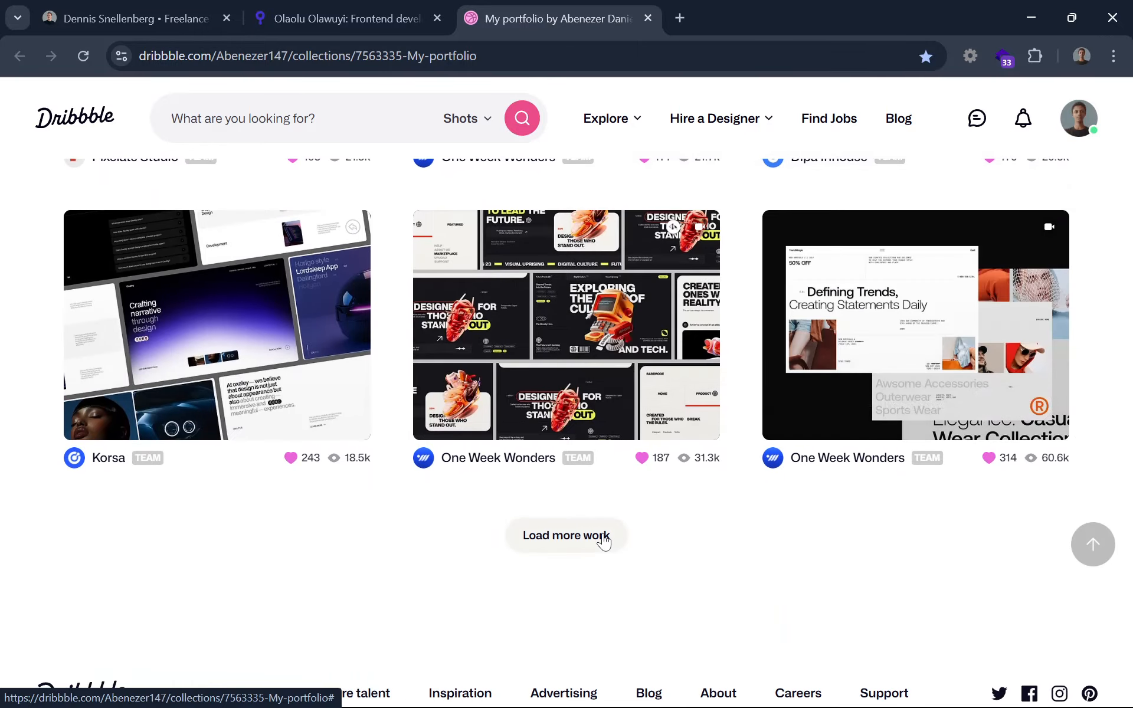
pyautogui.click(602, 538)
pyautogui.scroll(3, 603, 539)
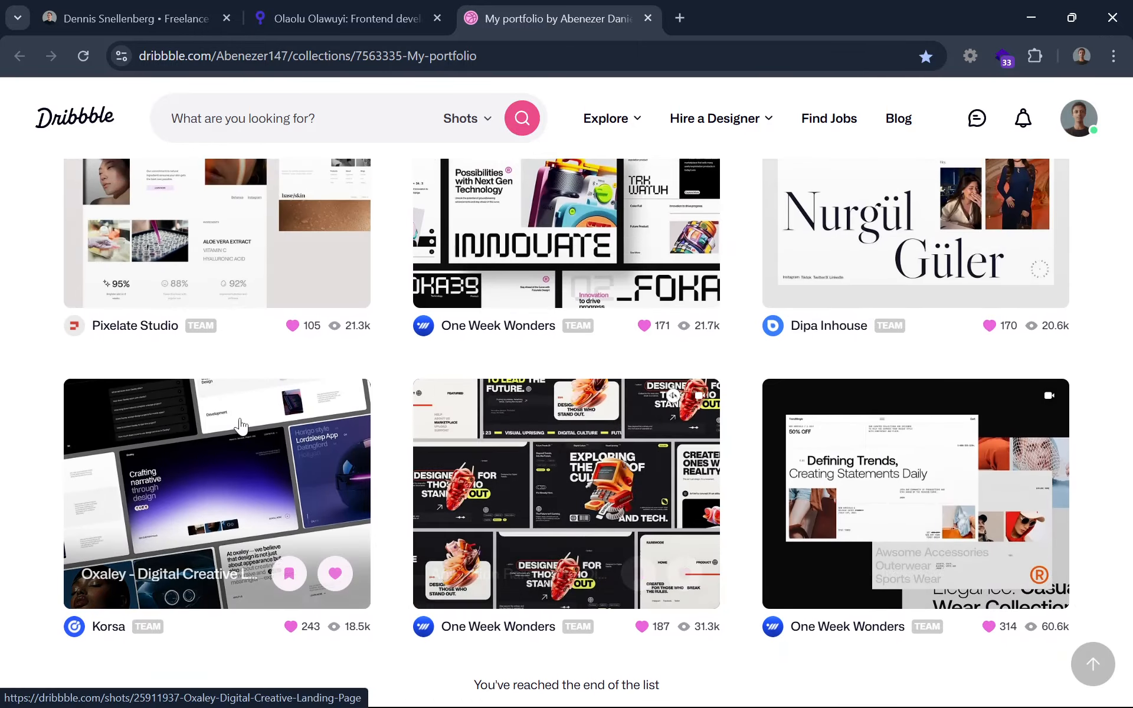
# Open the Oxaley - Digital Creative Landing Page shot and examine its hero, about and image grid screens
pyautogui.click(241, 425)
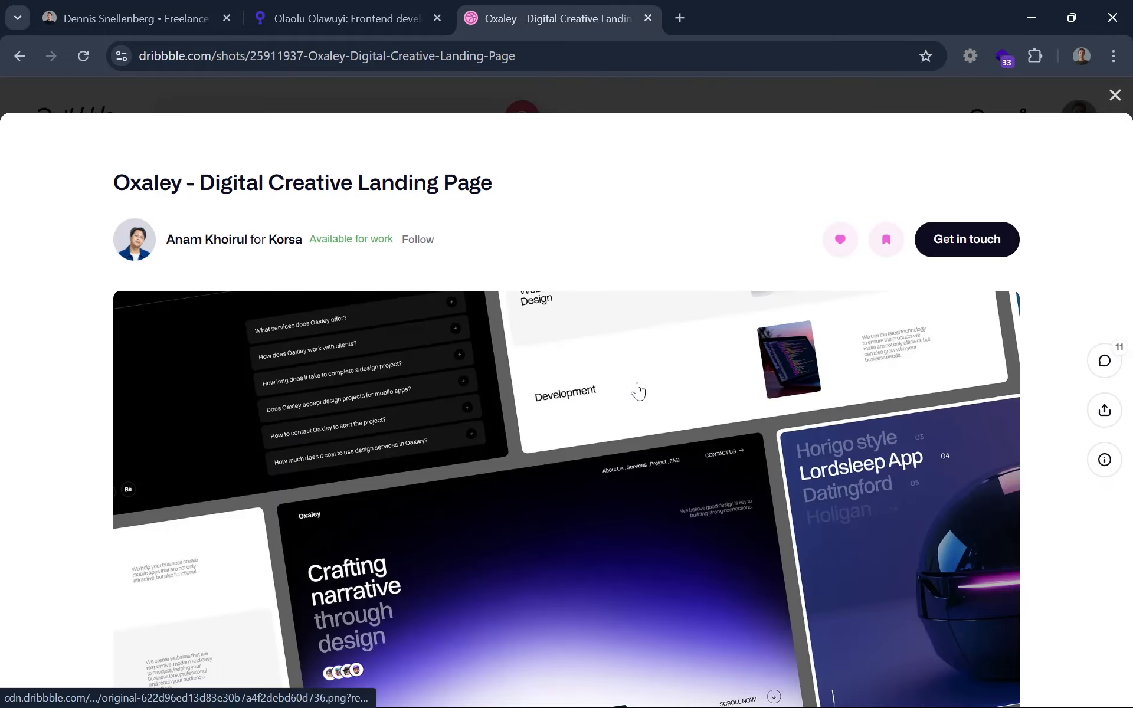
pyautogui.scroll(-2, 637, 391)
pyautogui.scroll(-2, 637, 391)
pyautogui.click(637, 392)
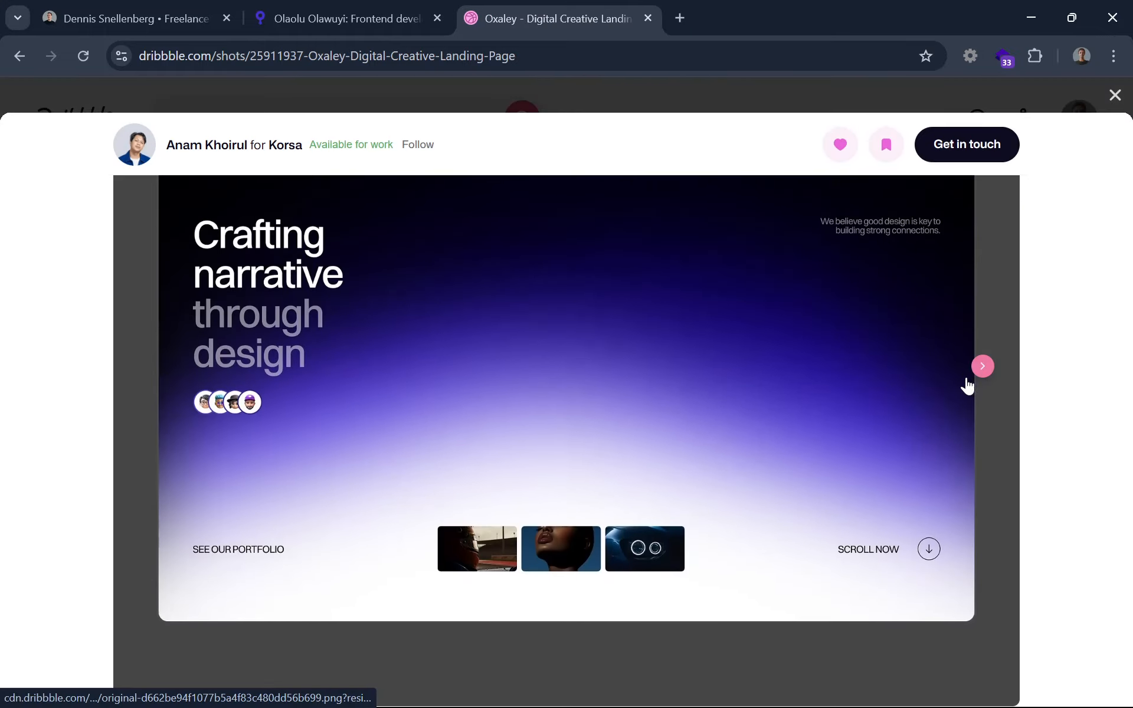
pyautogui.click(969, 383)
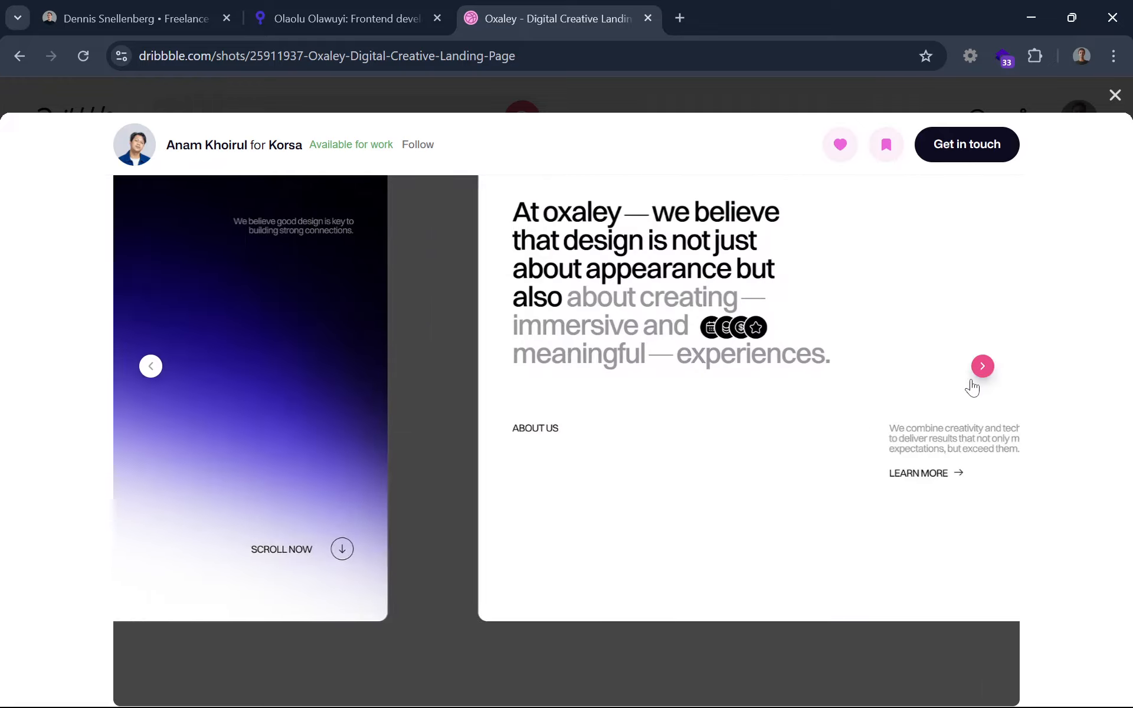
pyautogui.click(971, 384)
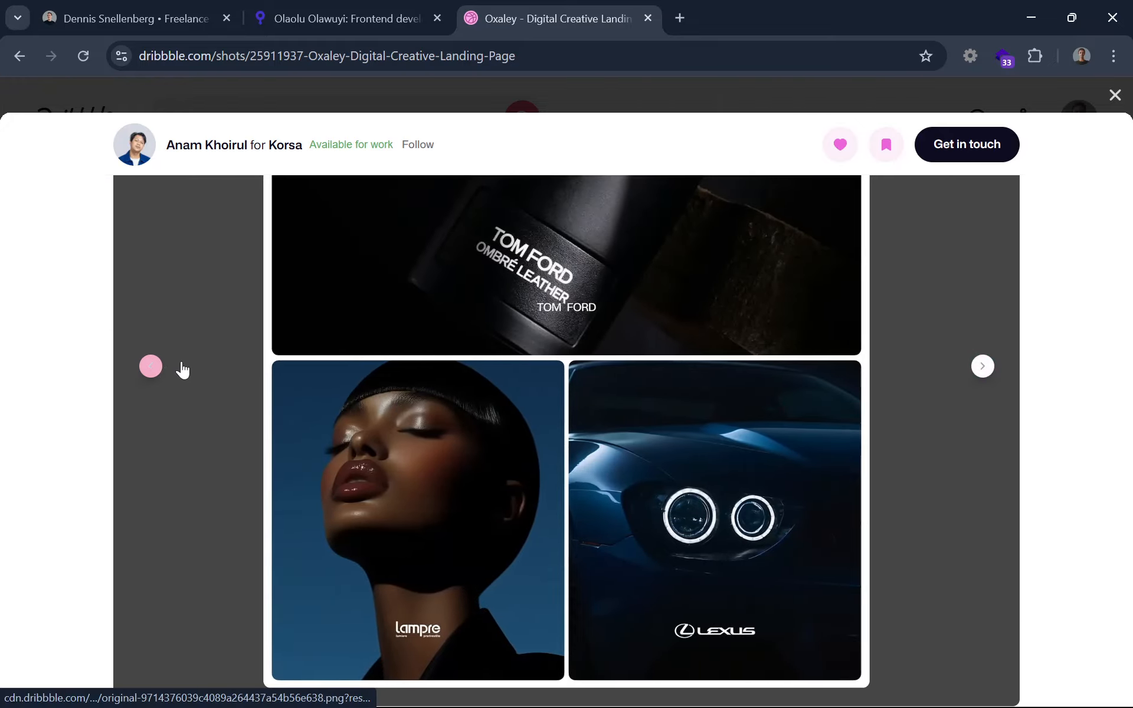
pyautogui.click(147, 368)
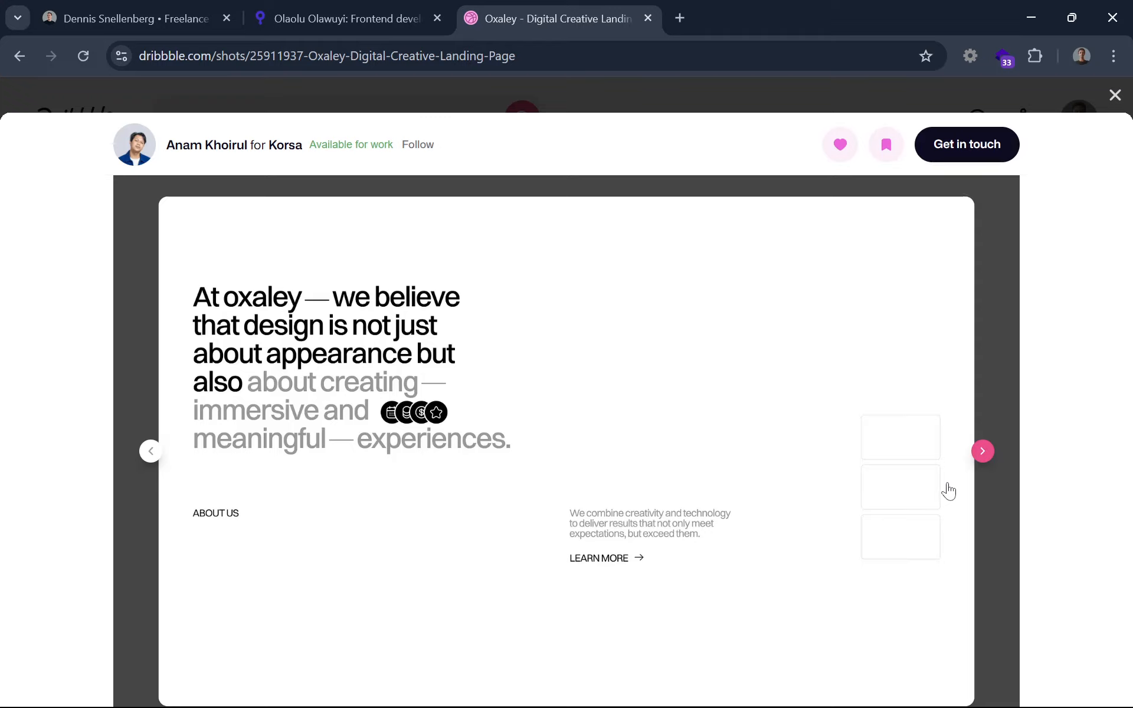
pyautogui.scroll(-1, 946, 493)
pyautogui.scroll(1, 946, 492)
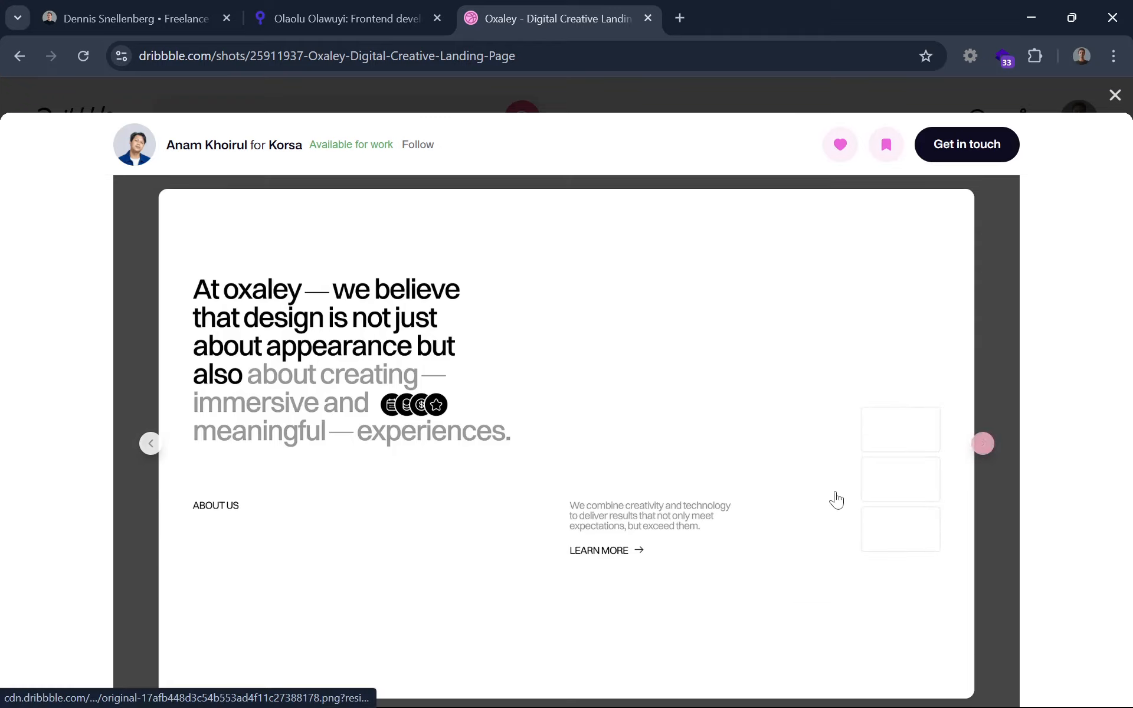
# Examine the Oxaley shot's remaining screens, from services to the frequently asked questions and footer, and the content below them
pyautogui.click(980, 462)
pyautogui.click(980, 462)
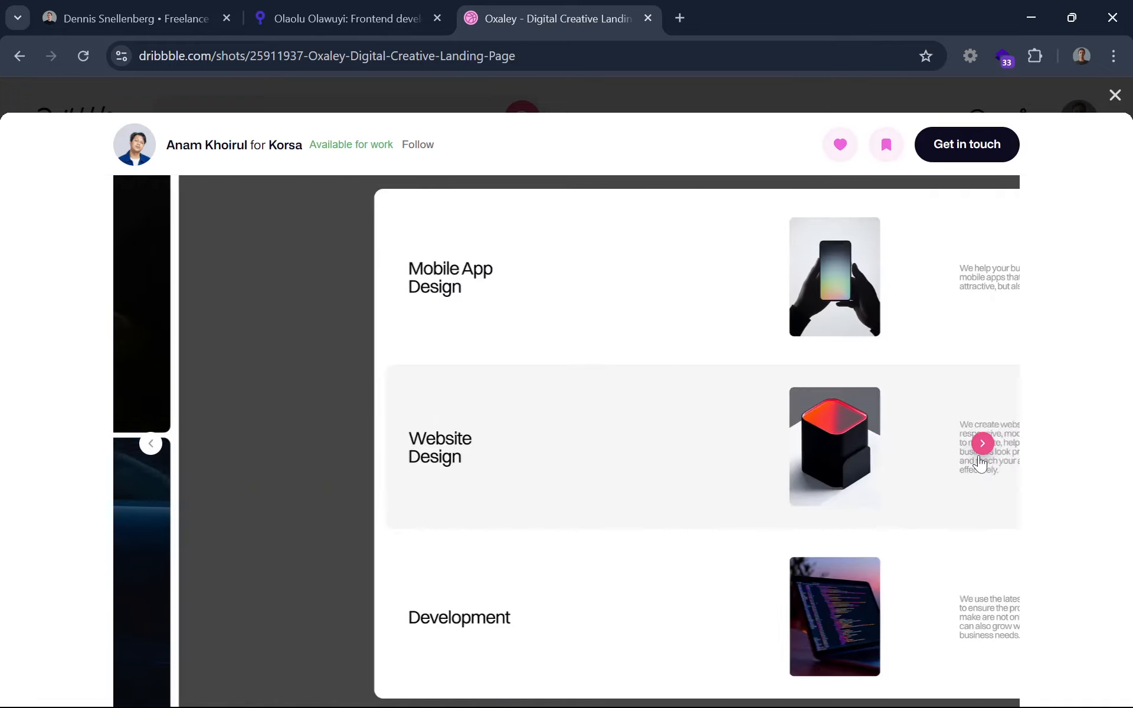
pyautogui.click(979, 463)
pyautogui.click(979, 462)
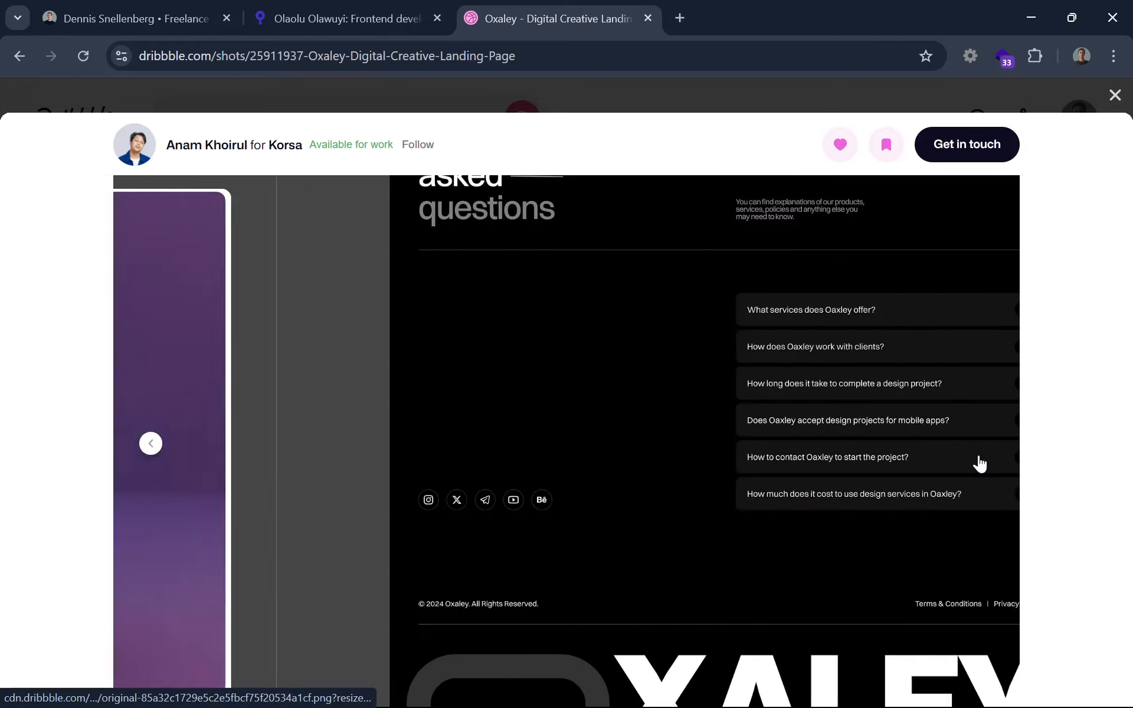
pyautogui.click(978, 455)
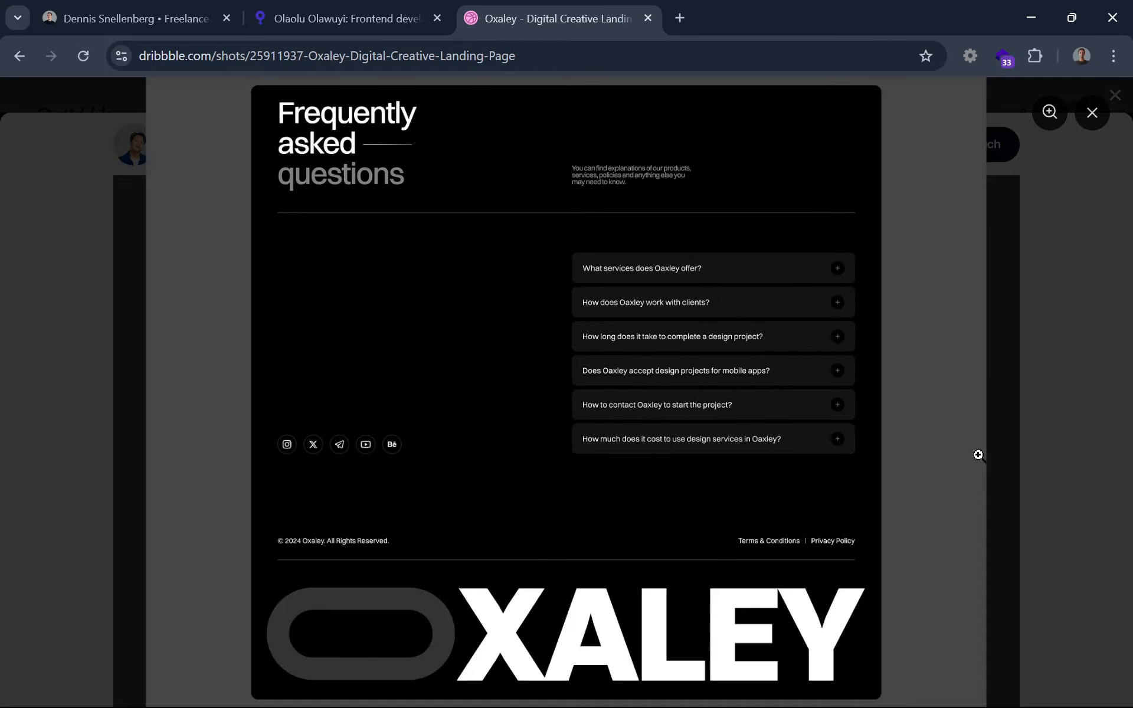
pyautogui.click(1056, 334)
pyautogui.scroll(-10, 1050, 349)
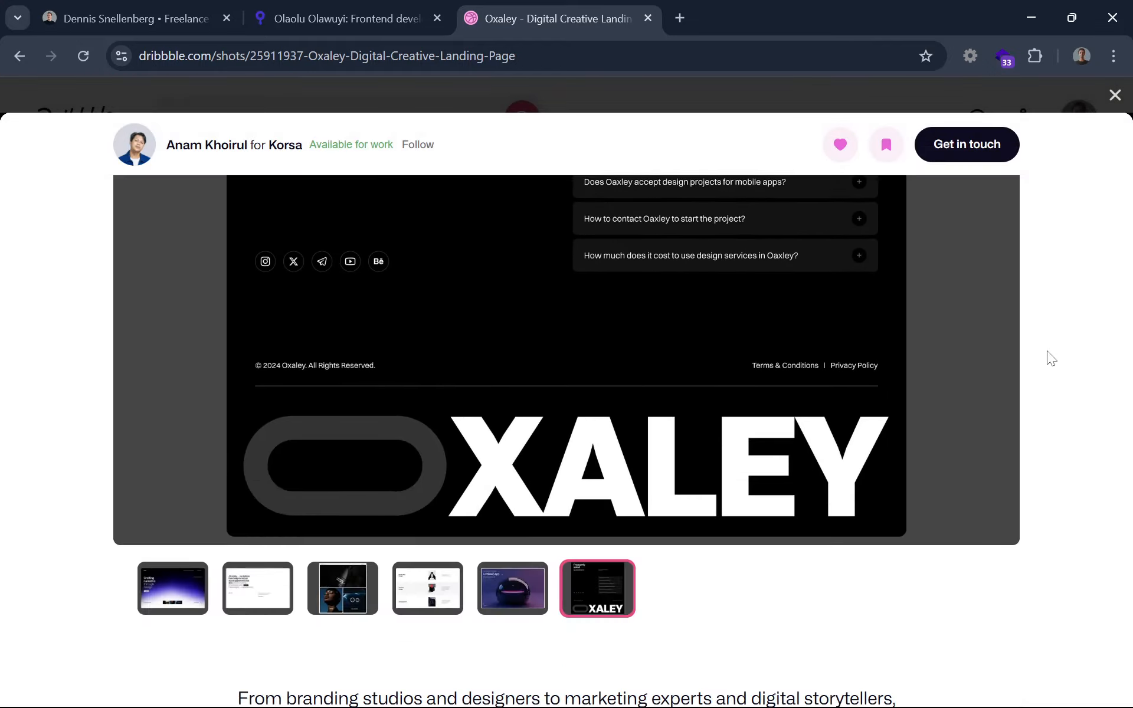
pyautogui.scroll(-15, 1050, 358)
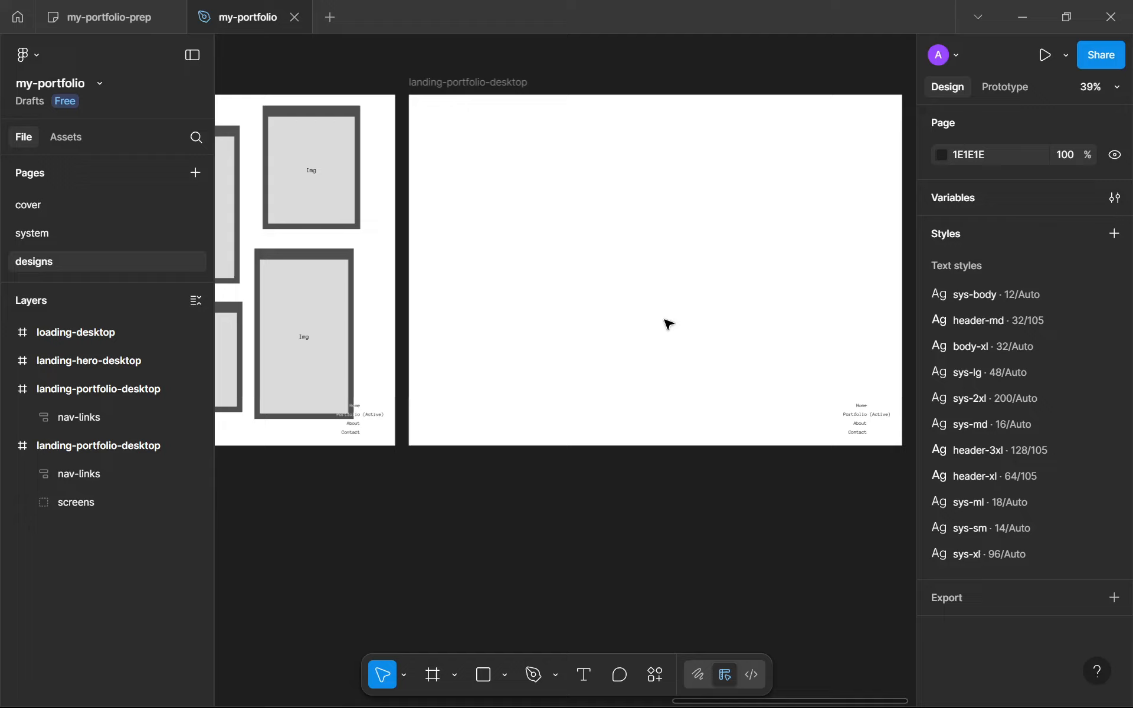
# In Figma, move the (Active) label from Portfolio to About in the blank landing-portfolio-desktop frame's navigation links
pyautogui.moveTo(667, 321); pyautogui.dragTo(637, 308)
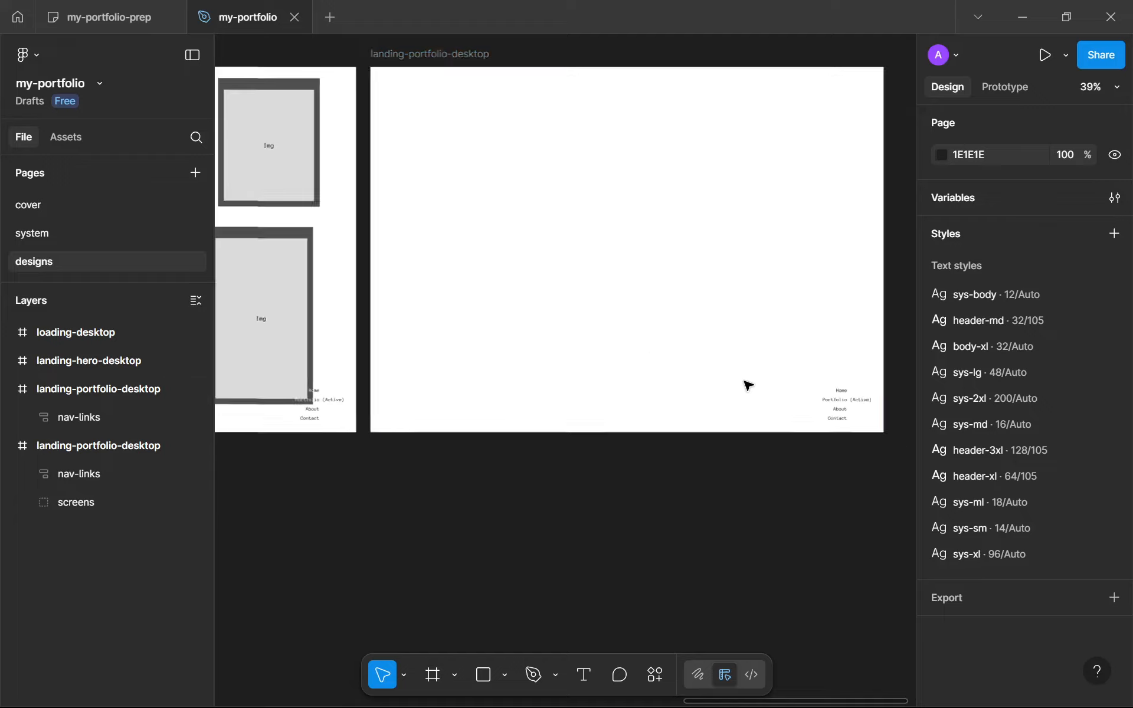
pyautogui.scroll(8, 700, 387)
pyautogui.scroll(2, 838, 413)
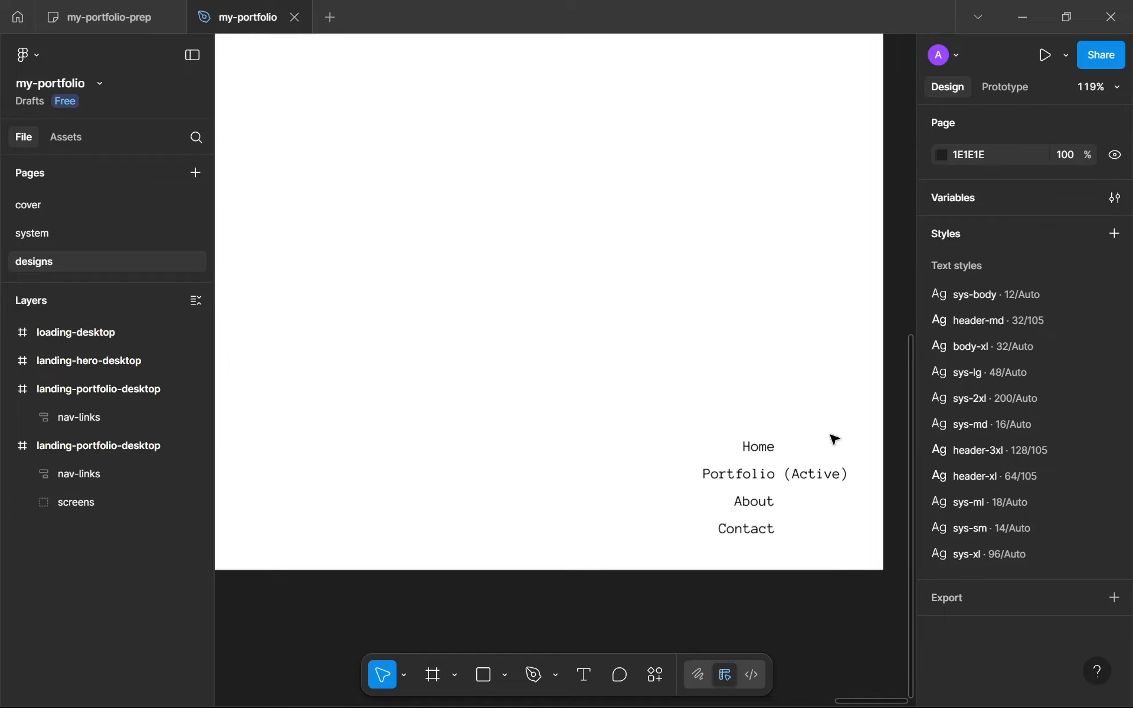
pyautogui.moveTo(828, 474); pyautogui.dragTo(782, 475)
pyautogui.click(650, 596)
# Examine the image layout and navigation links of the filled portfolio frame alongside the blank frame
pyautogui.scroll(-5, 612, 582)
pyautogui.scroll(4, 698, 514)
pyautogui.scroll(-4, 521, 331)
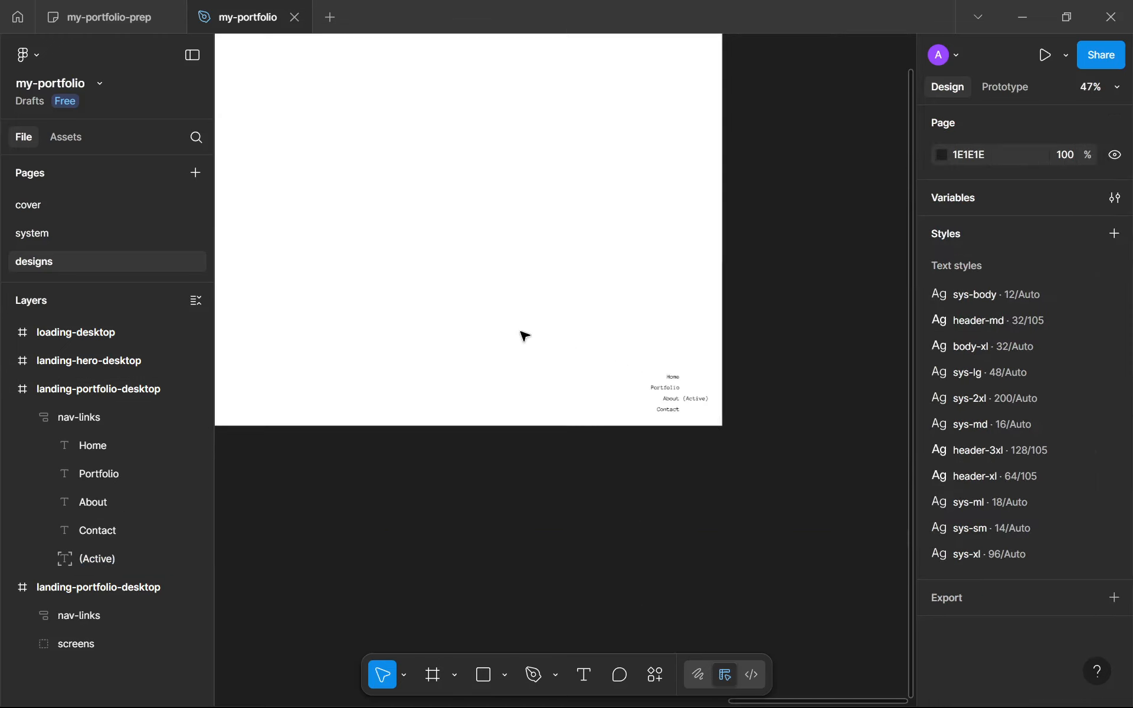
pyautogui.scroll(-2, 520, 332)
pyautogui.moveTo(439, 357); pyautogui.dragTo(563, 505)
pyautogui.scroll(2, 603, 495)
pyautogui.scroll(-4, 602, 495)
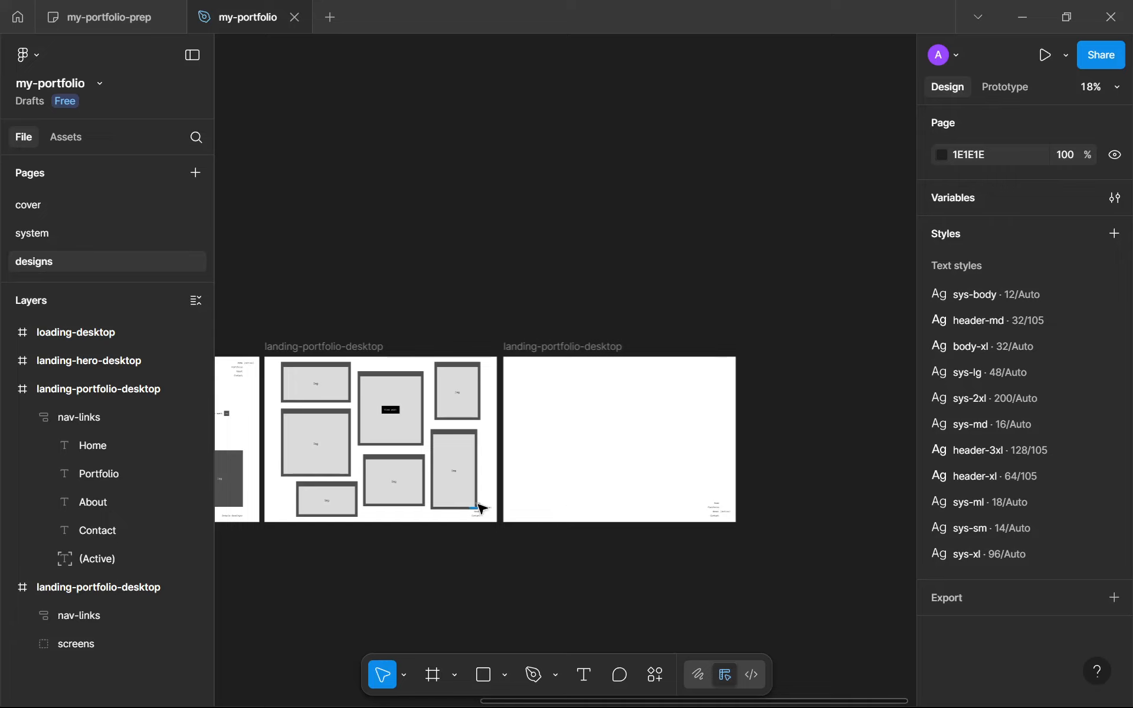
pyautogui.scroll(6, 468, 511)
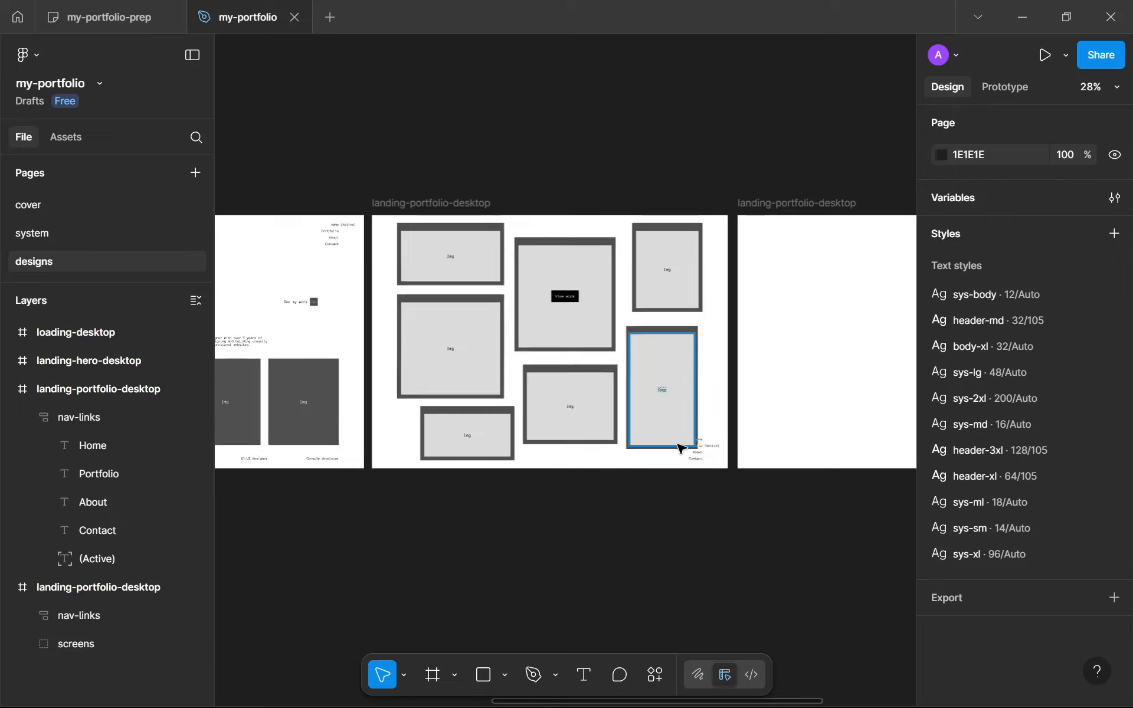
pyautogui.press('r')
pyautogui.press('v')
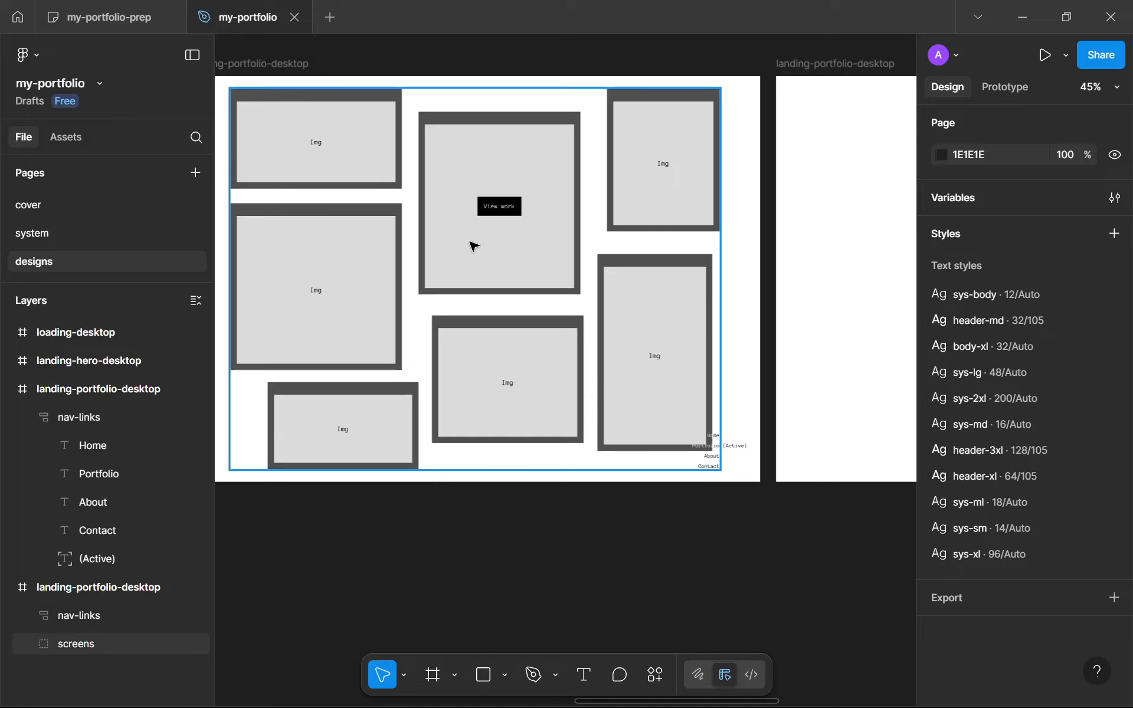
pyautogui.scroll(-3, 436, 298)
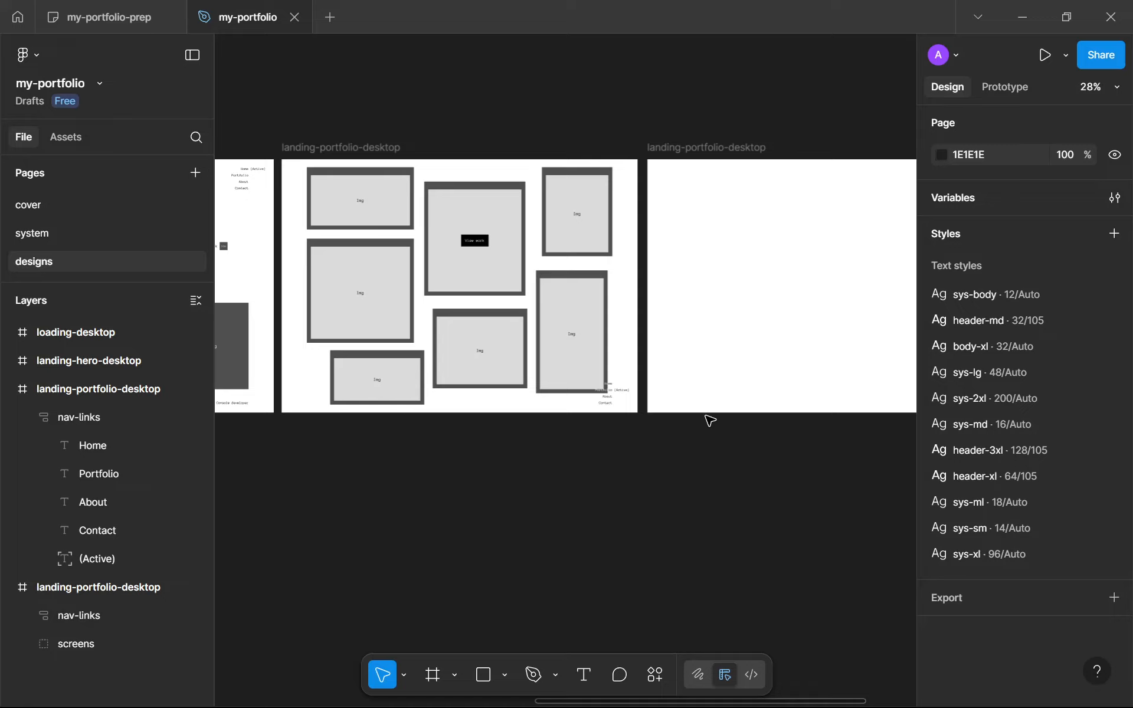
pyautogui.moveTo(709, 420); pyautogui.dragTo(671, 417)
pyautogui.scroll(-2, 693, 341)
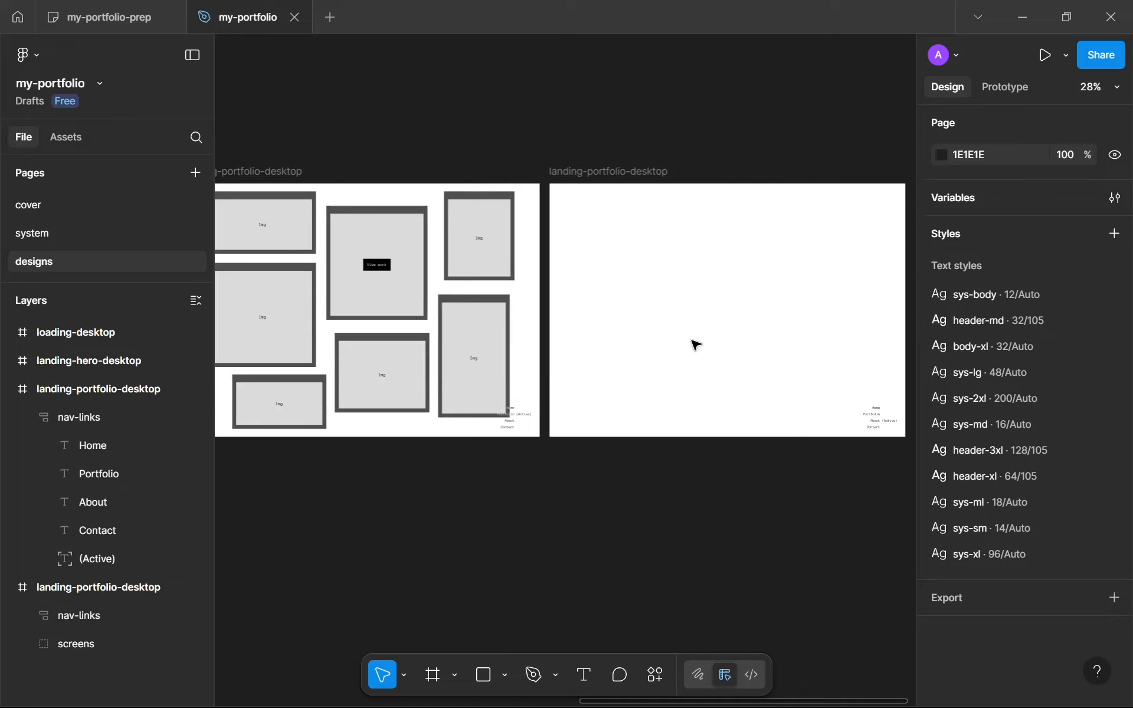
# Collapse the blank landing-portfolio-desktop frame's layers and rename the frame landing-about-desktop
pyautogui.click(10, 389)
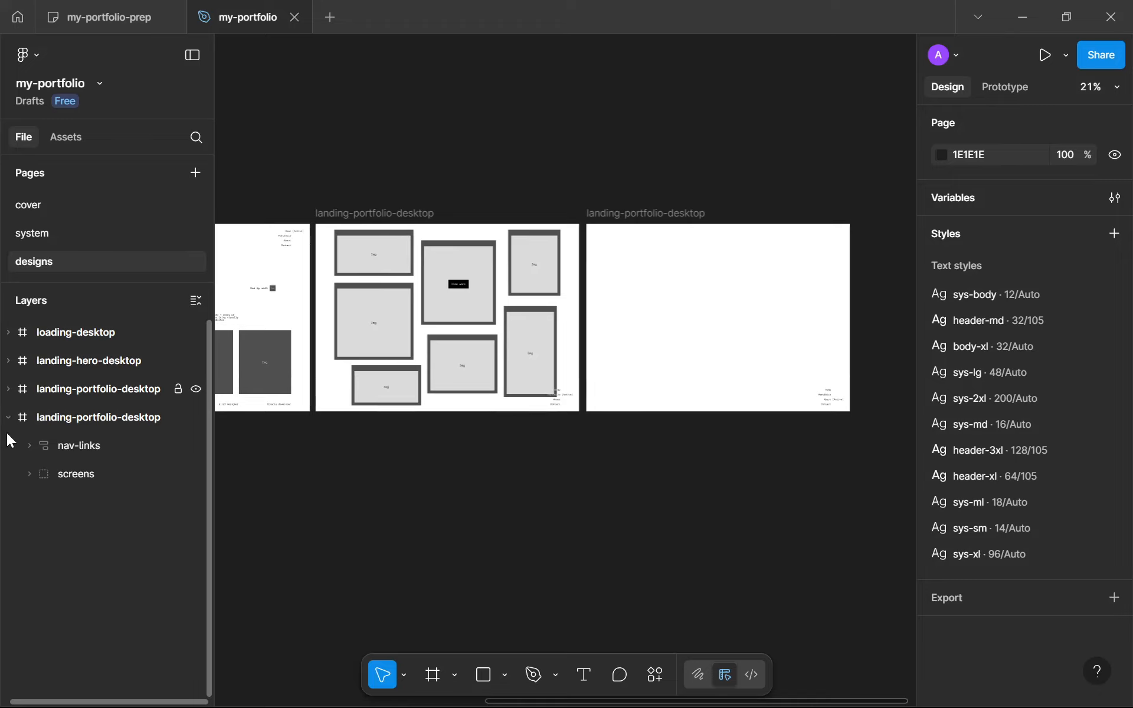
pyautogui.scroll(2, 696, 218)
pyautogui.click(634, 209)
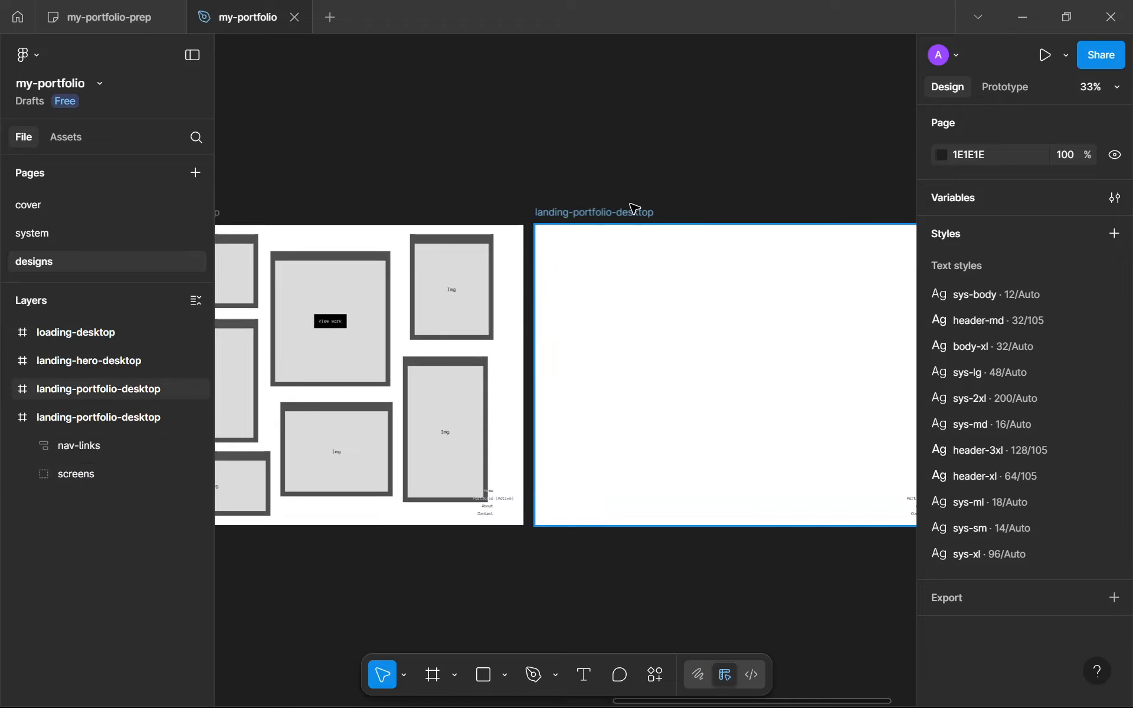
pyautogui.doubleClick(613, 214)
pyautogui.doubleClick(608, 213)
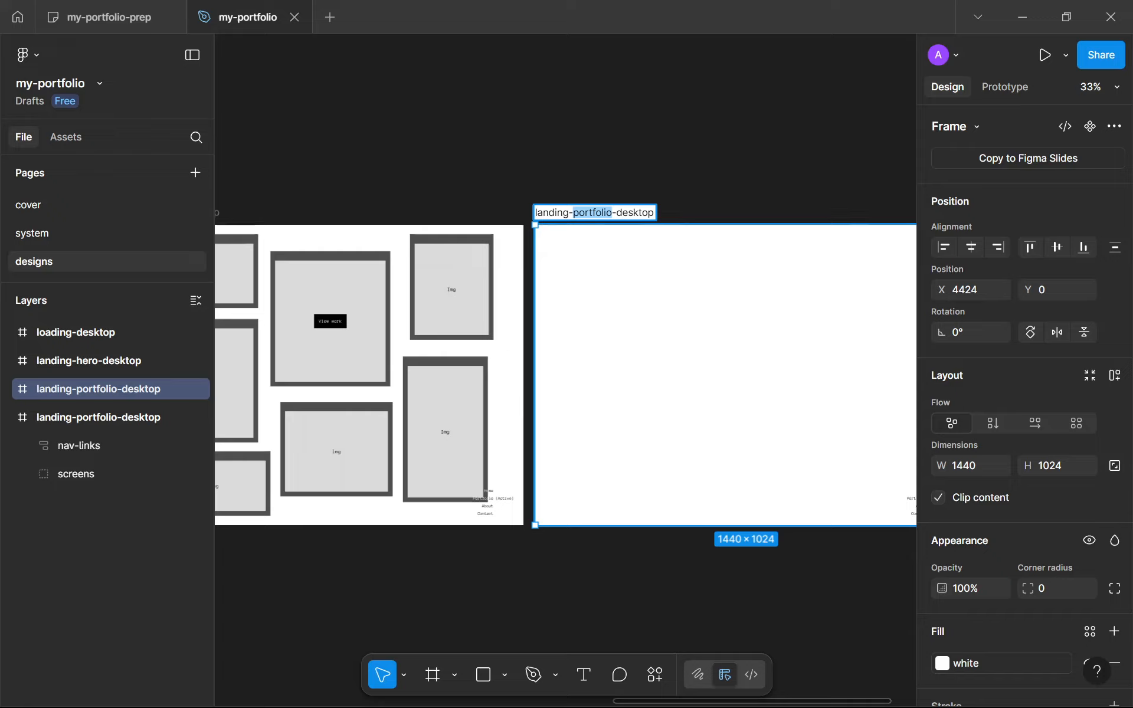
pyautogui.write('about')
pyautogui.press('Return')
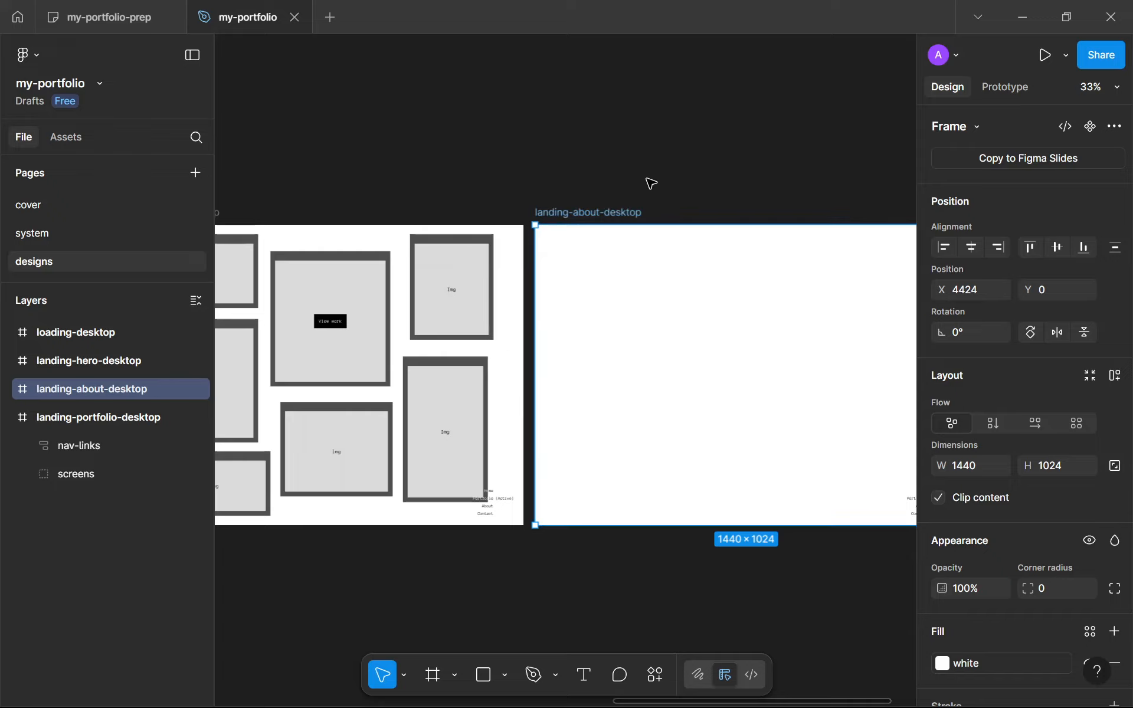
# Show the rulers and margin guides on the landing-about-desktop frame
pyautogui.moveTo(667, 221); pyautogui.dragTo(286, 196)
pyautogui.scroll(2, 616, 264)
pyautogui.moveTo(616, 264); pyautogui.dragTo(644, 262)
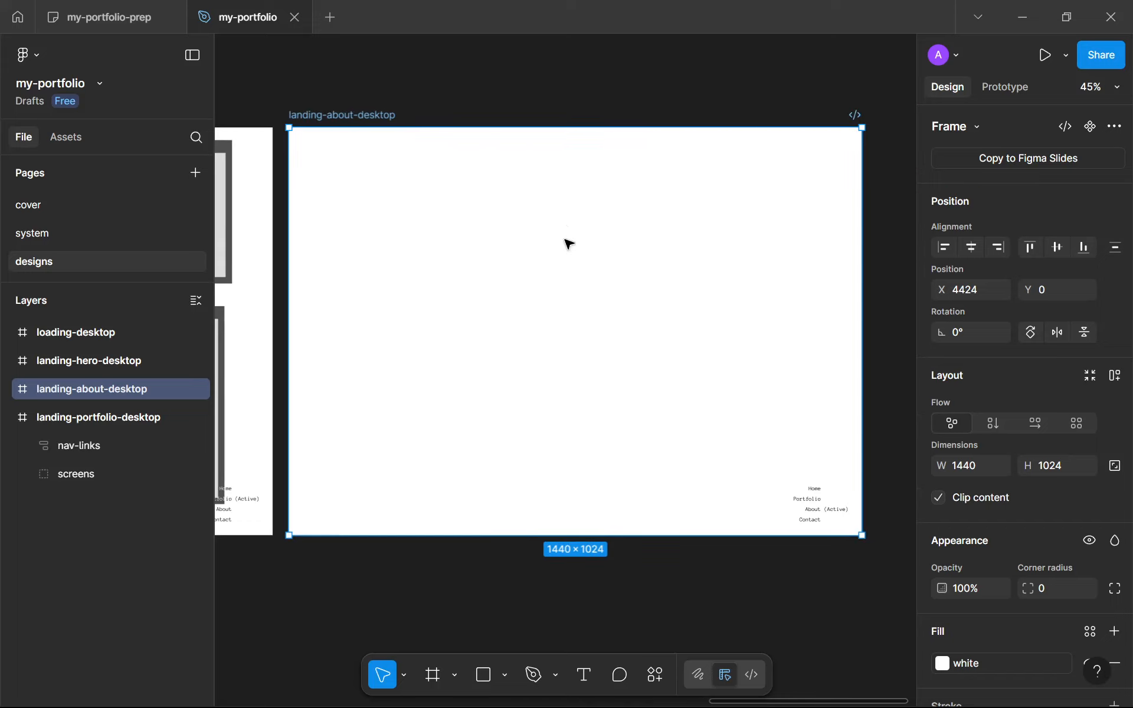
pyautogui.hotkey('shift', 'r')
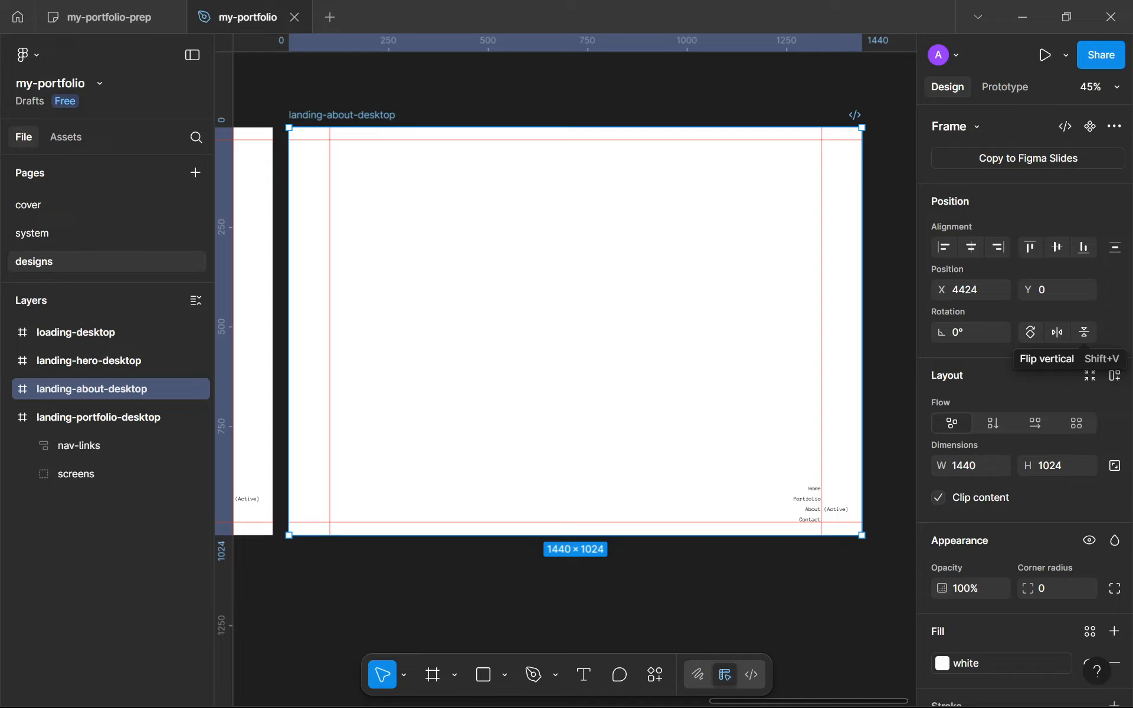
# Add the text "My personal story" inside the landing-about-desktop frame
pyautogui.press('t')
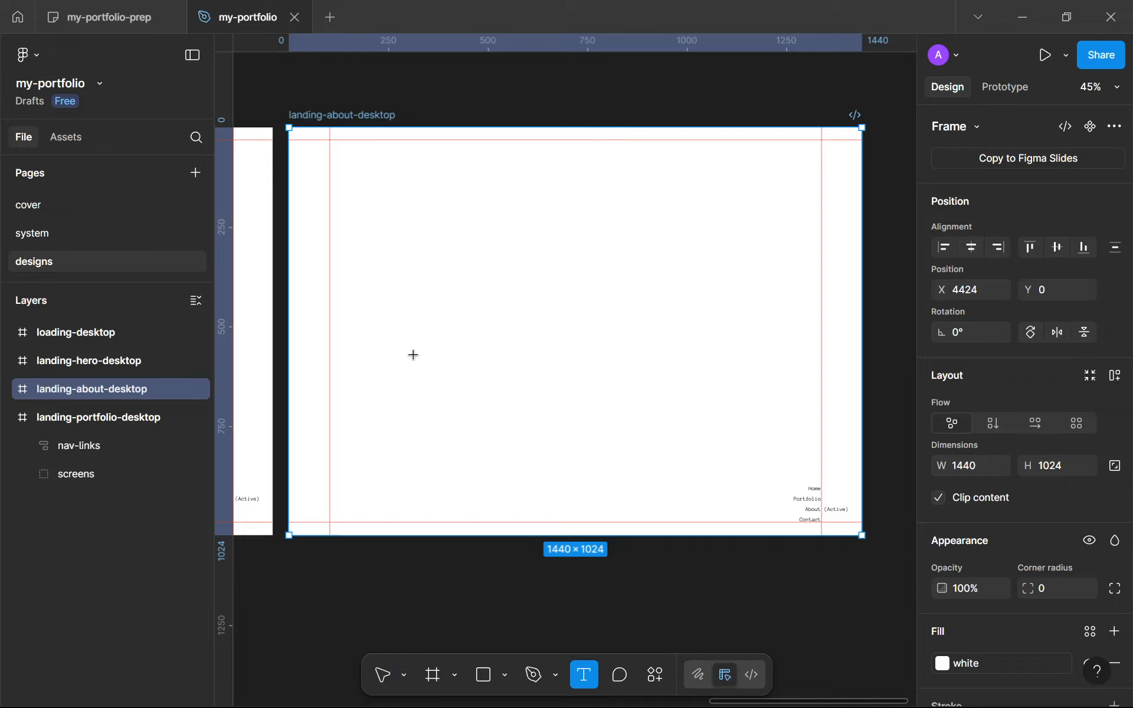
pyautogui.click(401, 311)
pyautogui.press('Escape')
pyautogui.scroll(2, 489, 392)
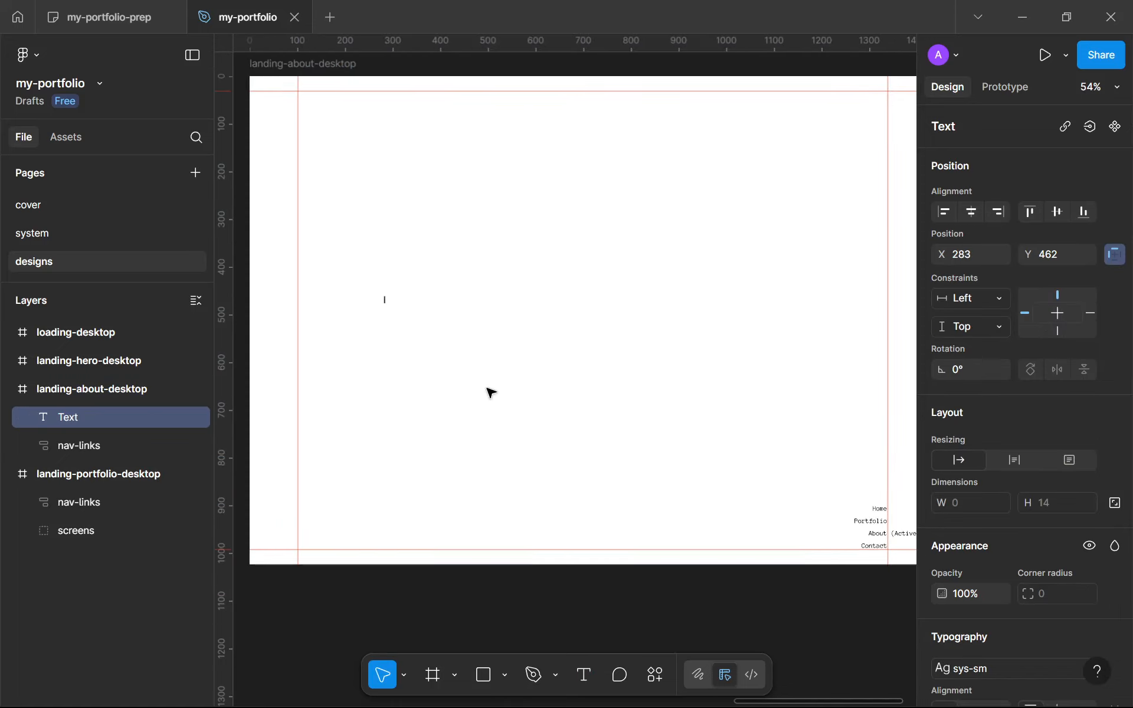
pyautogui.scroll(-2, 489, 392)
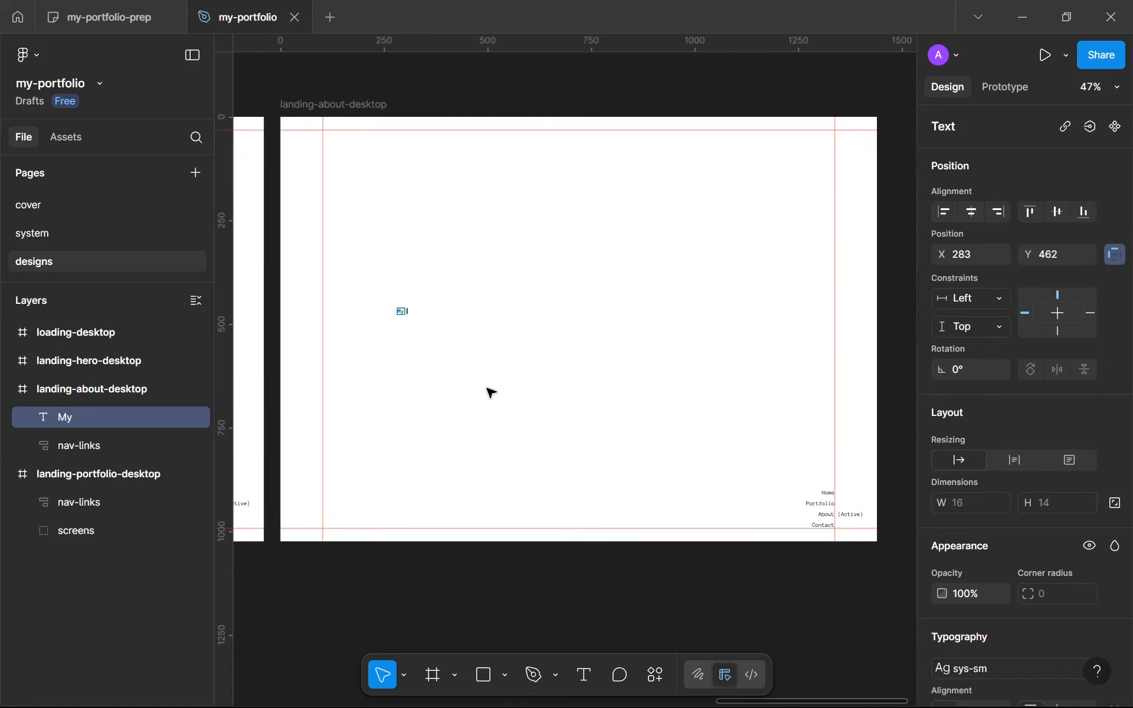
pyautogui.write('My personal str')
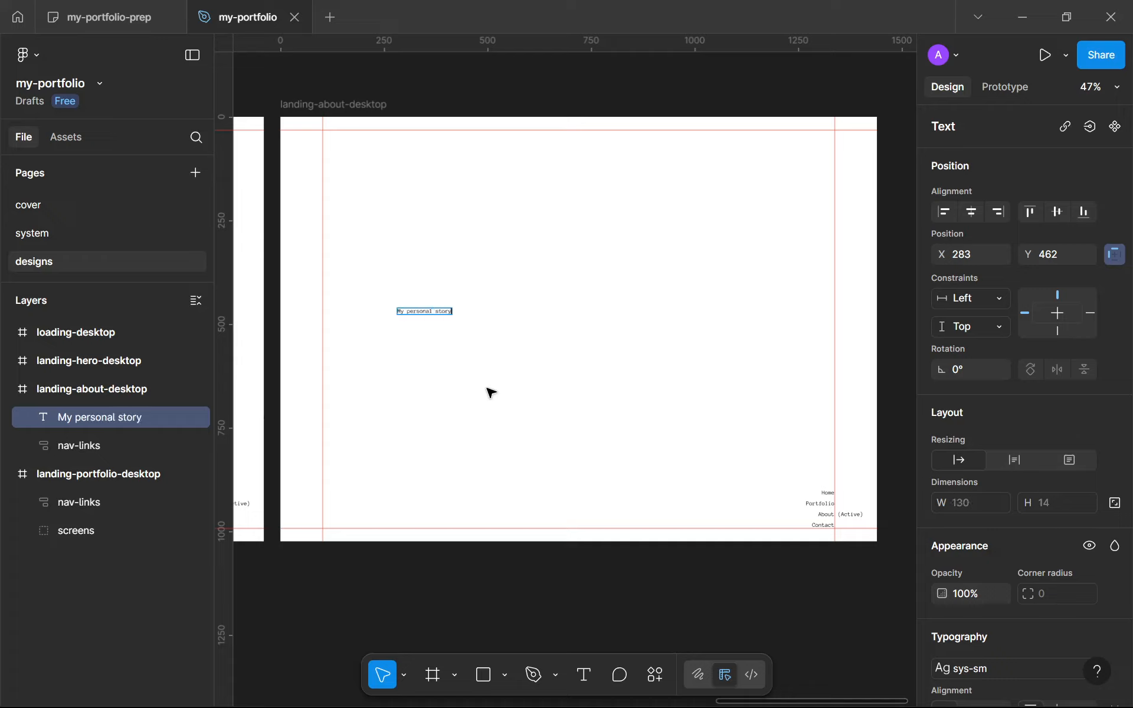
pyautogui.press('Escape')
# Try the sys-xl (96/Auto) text style on the "My personal story" heading
pyautogui.scroll(-3, 1086, 575)
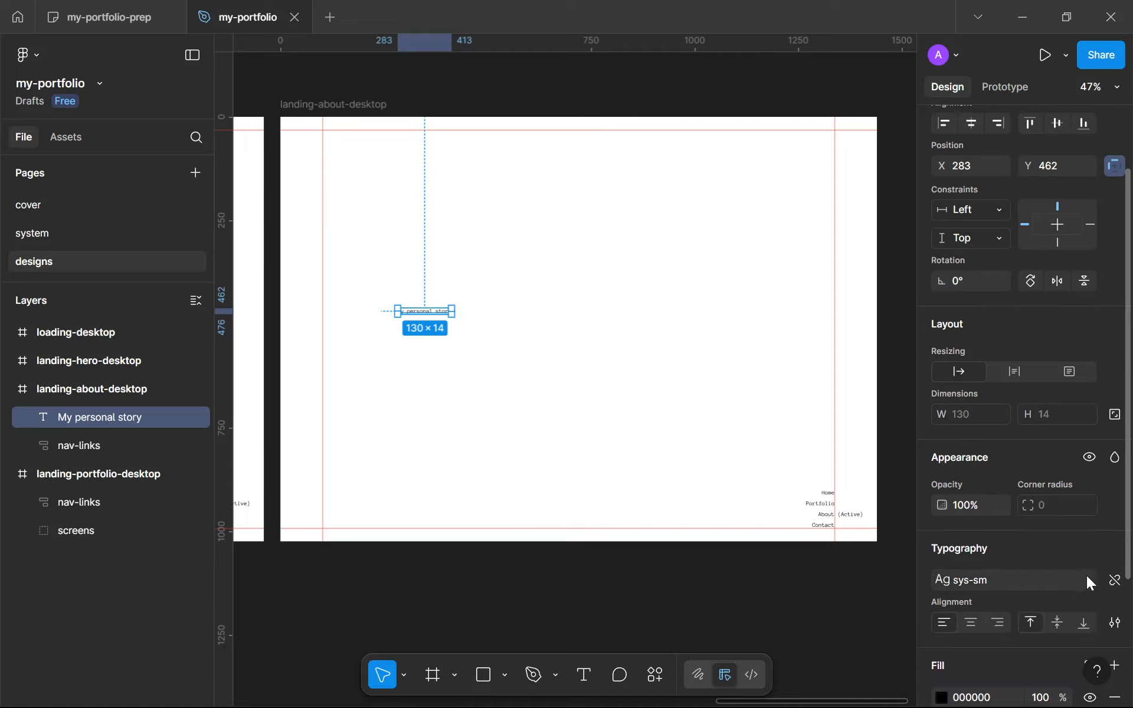
pyautogui.scroll(-3, 1003, 538)
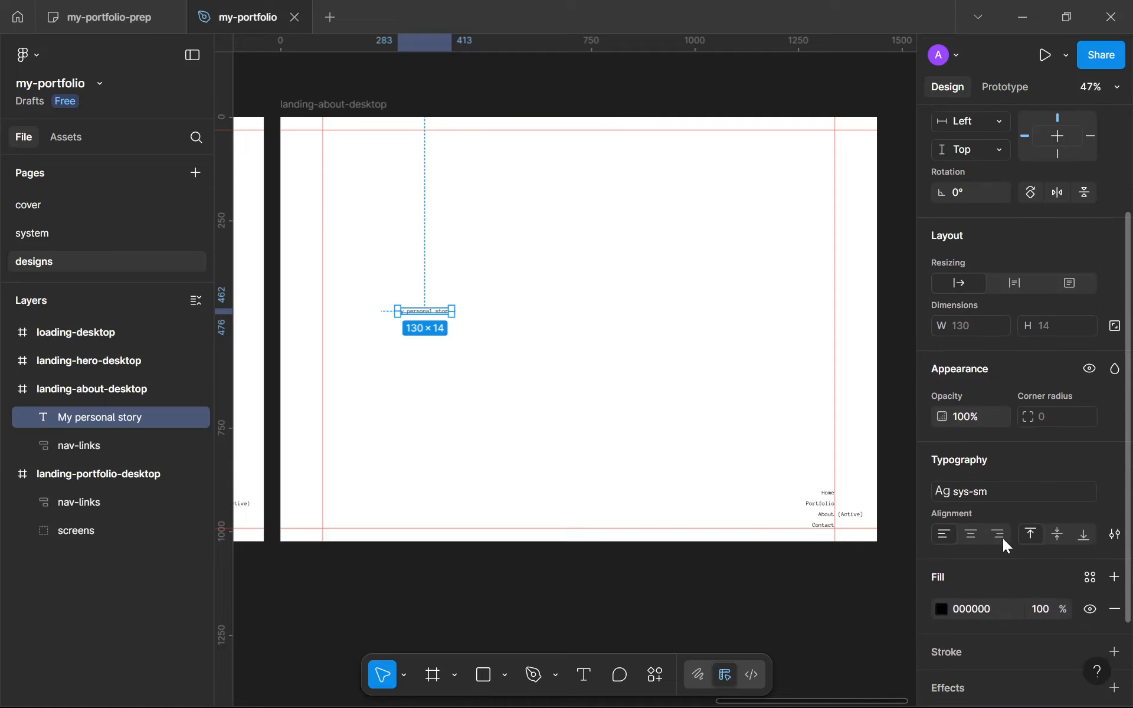
pyautogui.click(1004, 491)
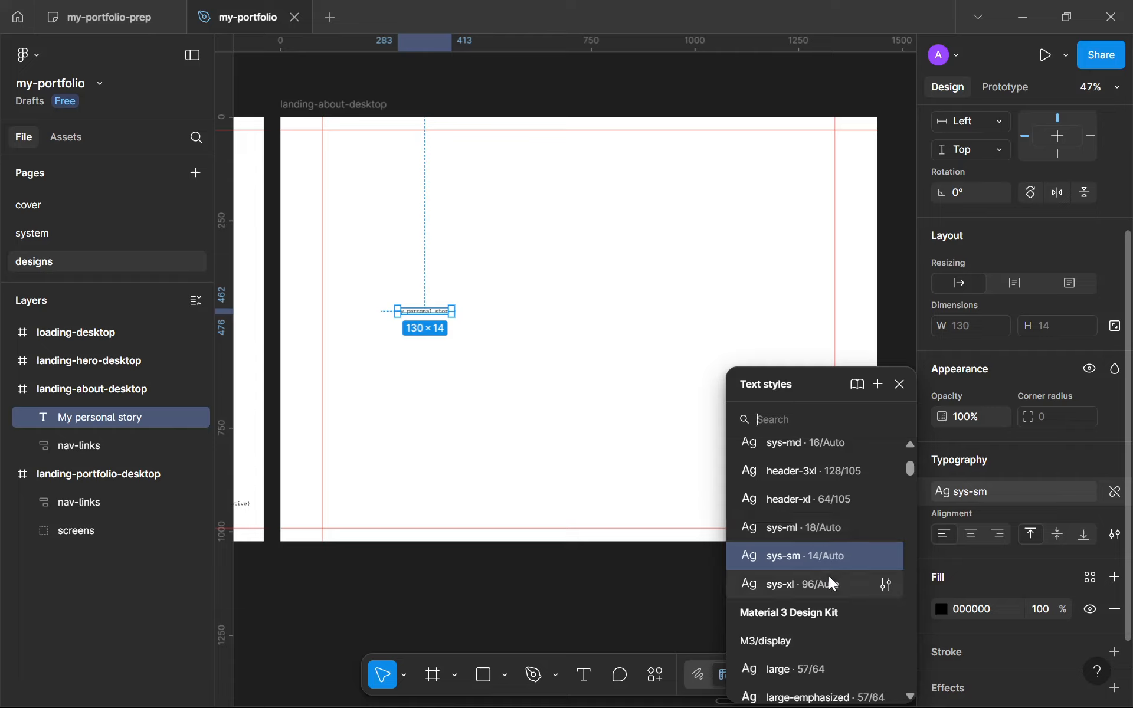
pyautogui.scroll(3, 829, 576)
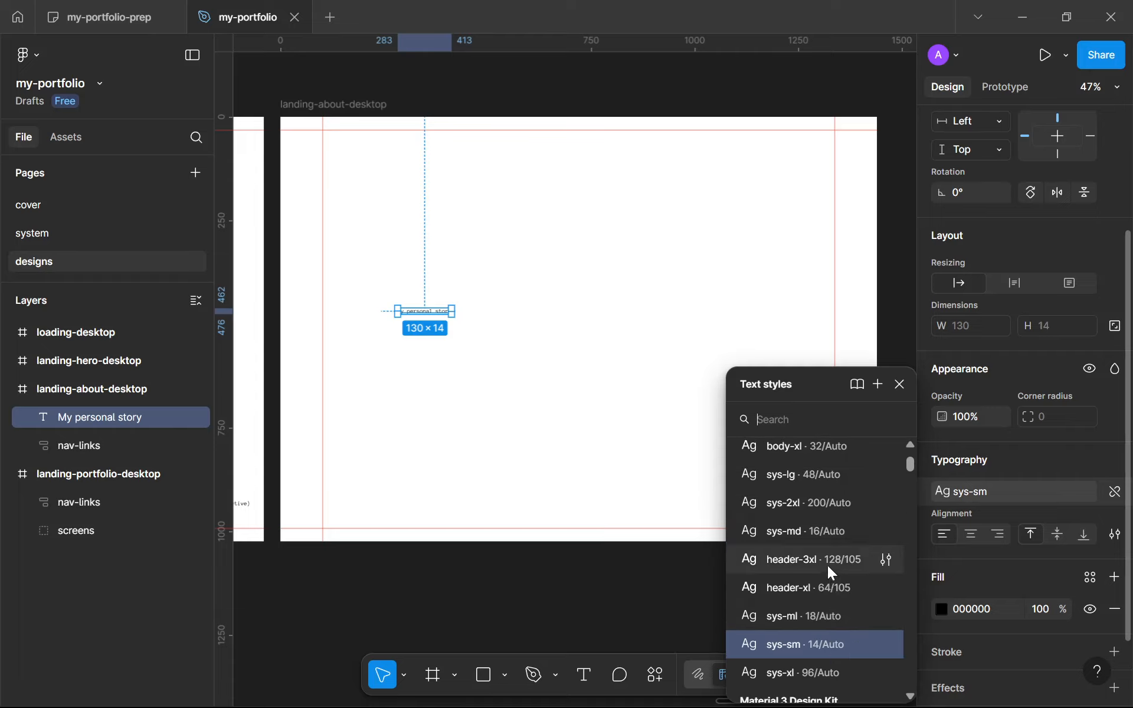
pyautogui.click(784, 666)
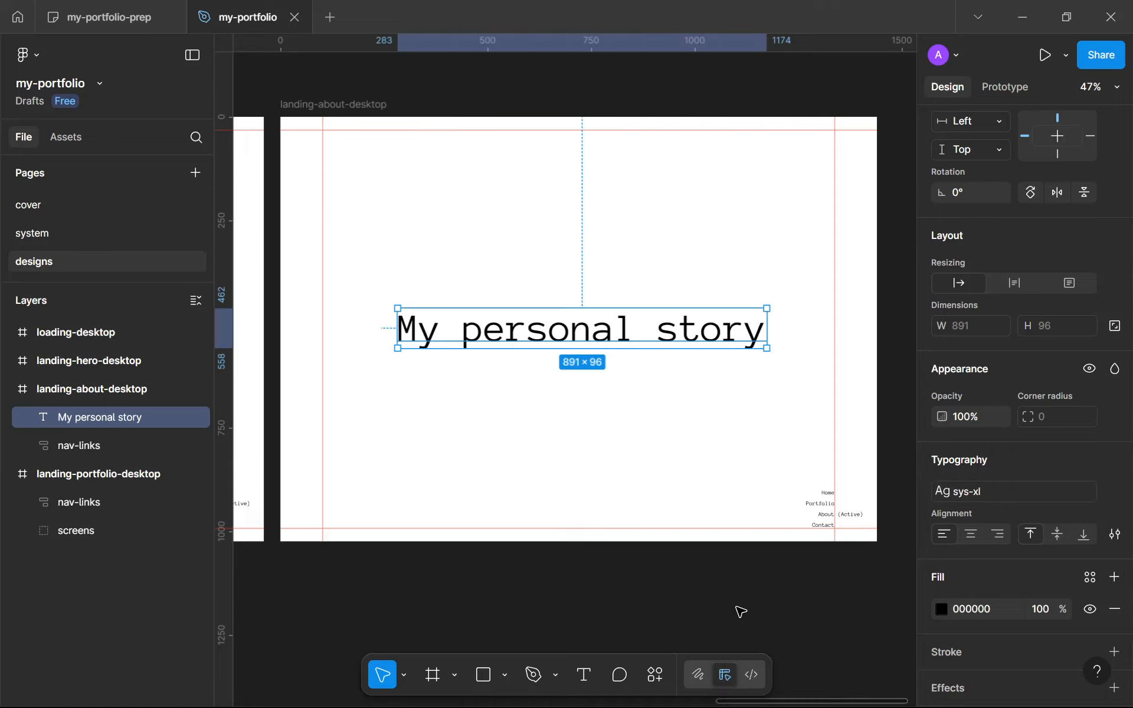
# Apply the sys-lg (48/Auto) text style to the "My personal story" heading
pyautogui.click(933, 490)
pyautogui.scroll(3, 829, 575)
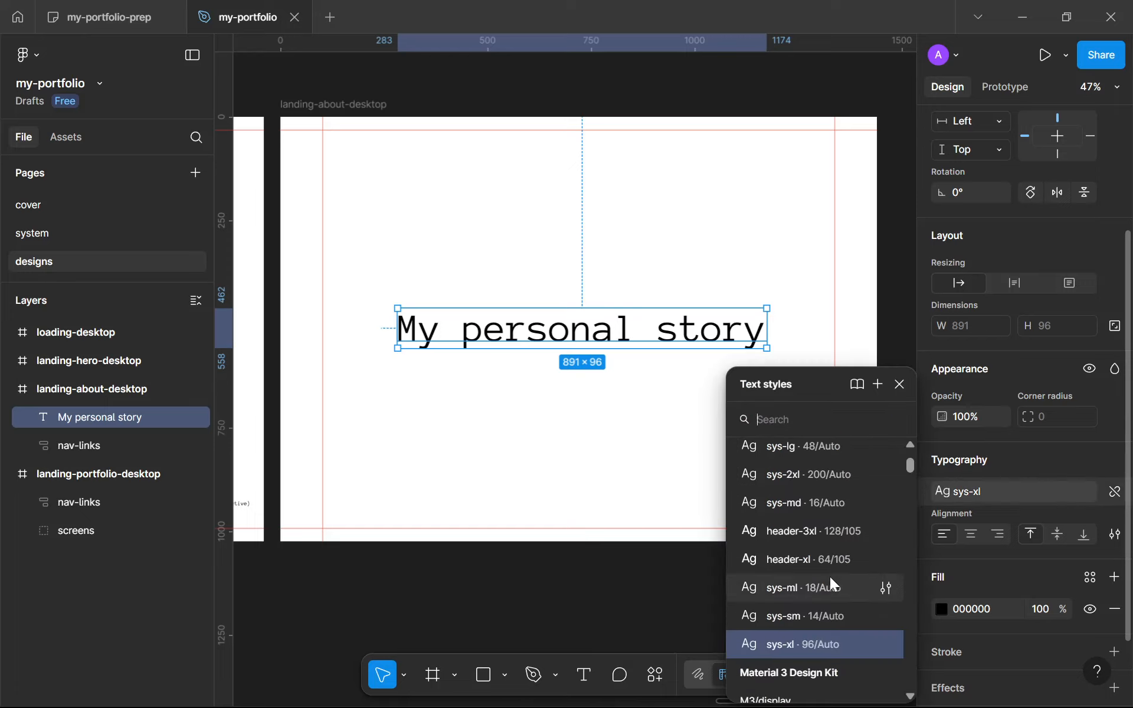
pyautogui.scroll(3, 830, 576)
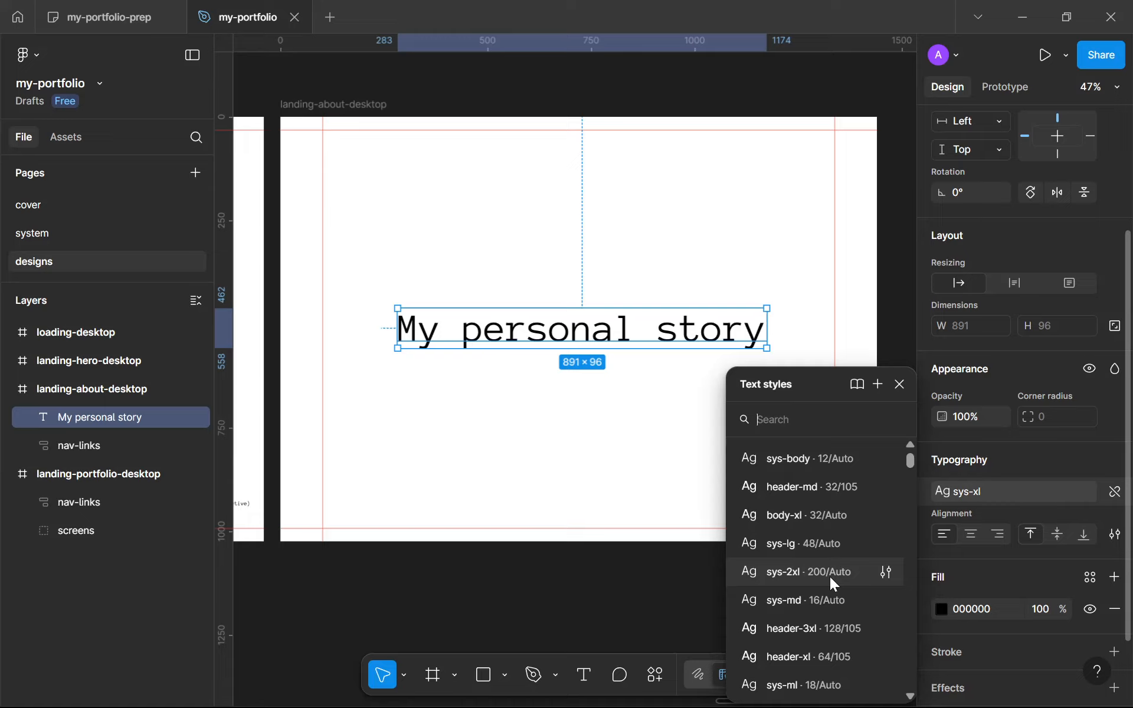
pyautogui.click(826, 551)
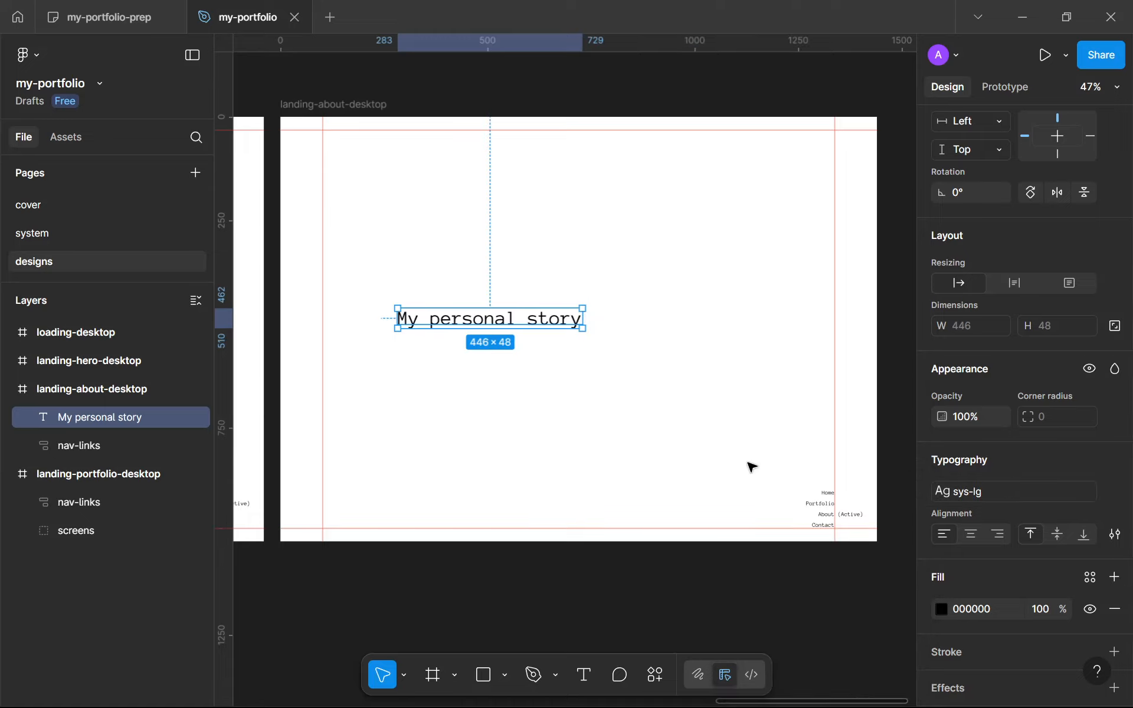
# Move the heading to the frame's upper-left guides at X 102, Y 32 and narrow it to about 297 wide to wrap on two lines
pyautogui.moveTo(518, 323); pyautogui.dragTo(445, 144)
pyautogui.click(477, 243)
pyautogui.click(508, 139)
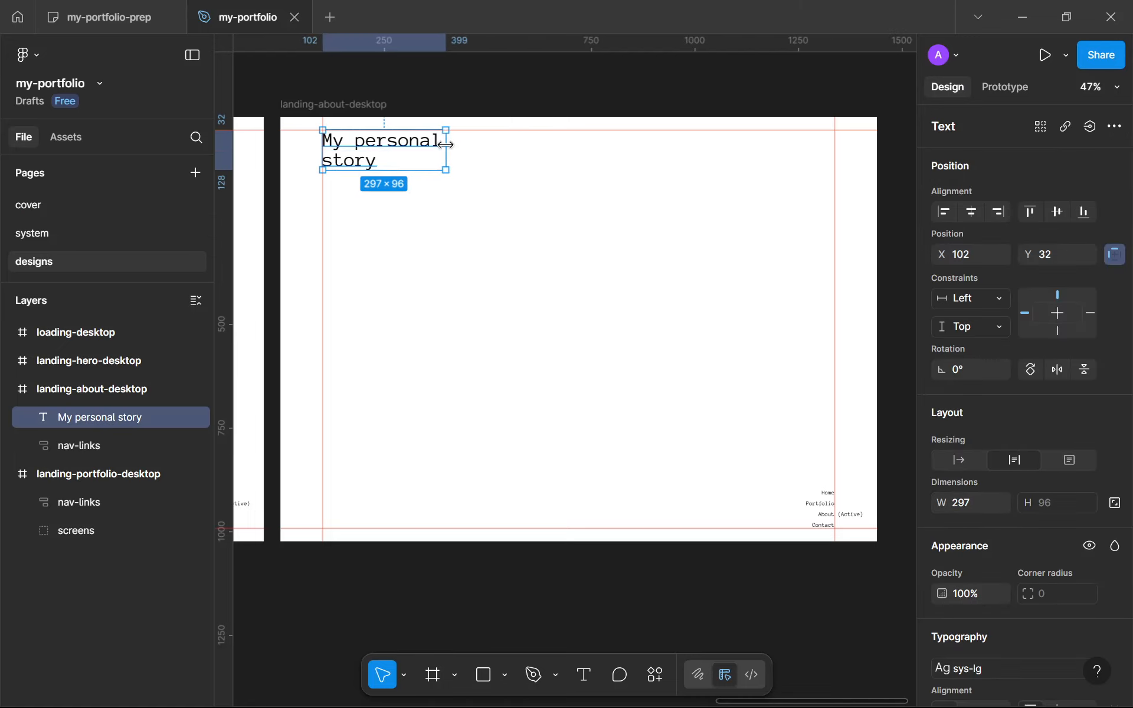
pyautogui.click(453, 208)
# Add a text object below the heading at about X 256, Y 616 with the placeholder "Lorem ipsum dolor setiet"
pyautogui.scroll(-5, 457, 219)
pyautogui.scroll(3, 486, 240)
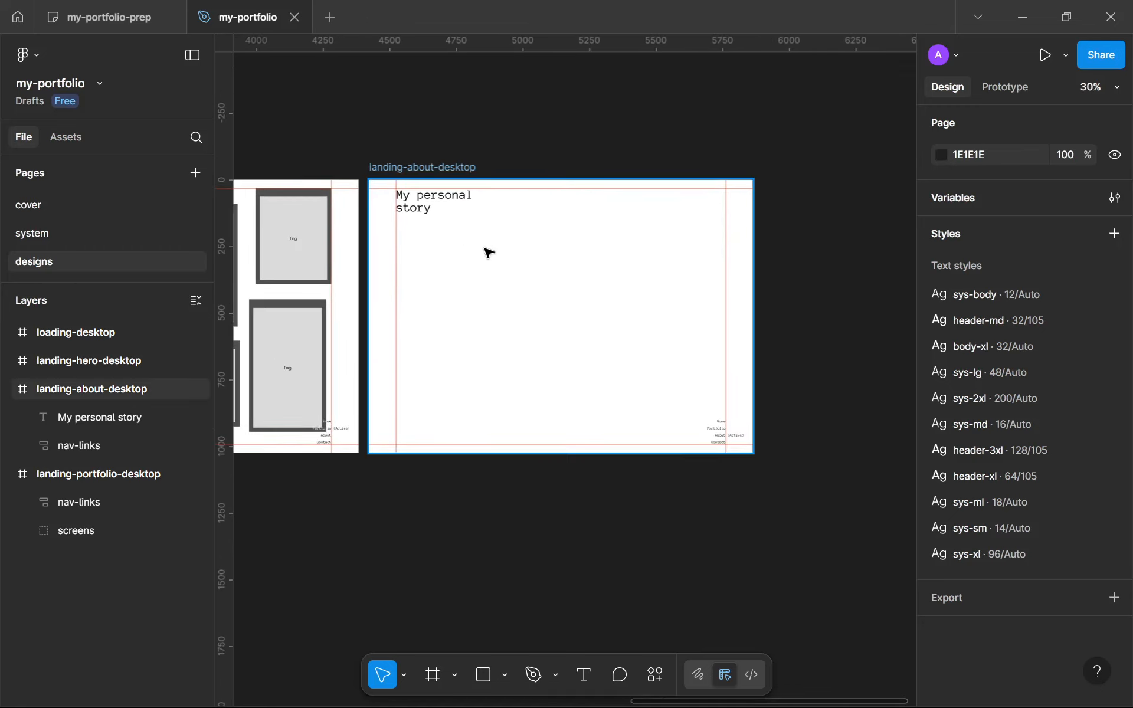
pyautogui.scroll(4, 488, 253)
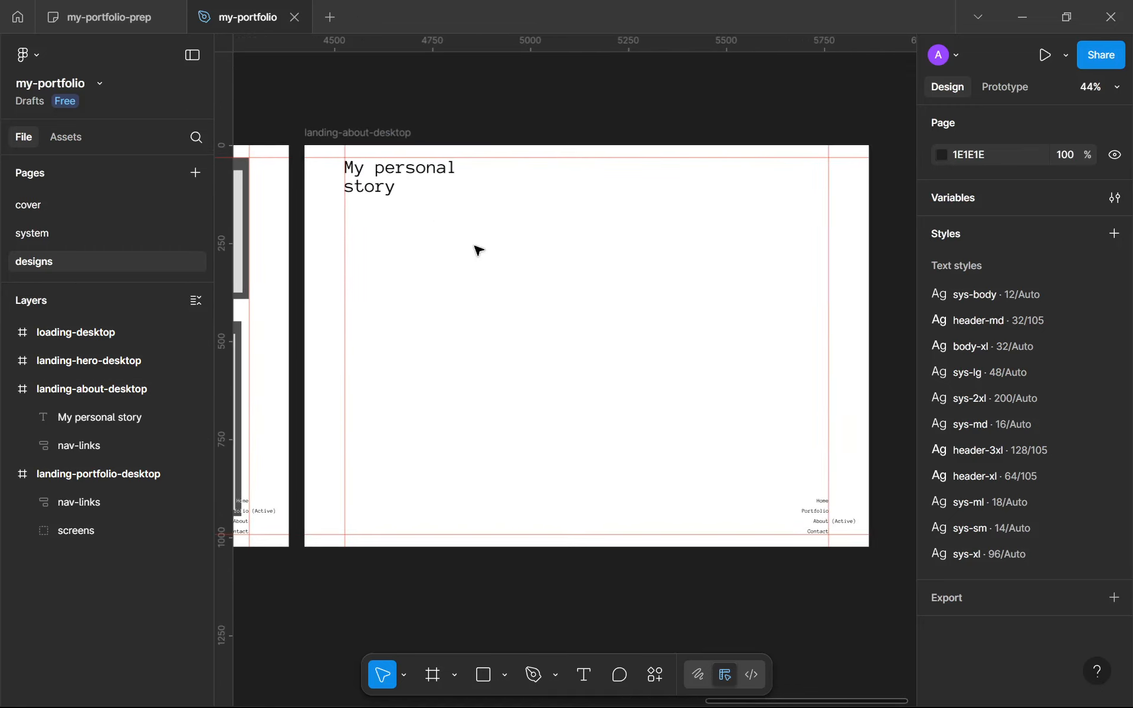
pyautogui.press('t')
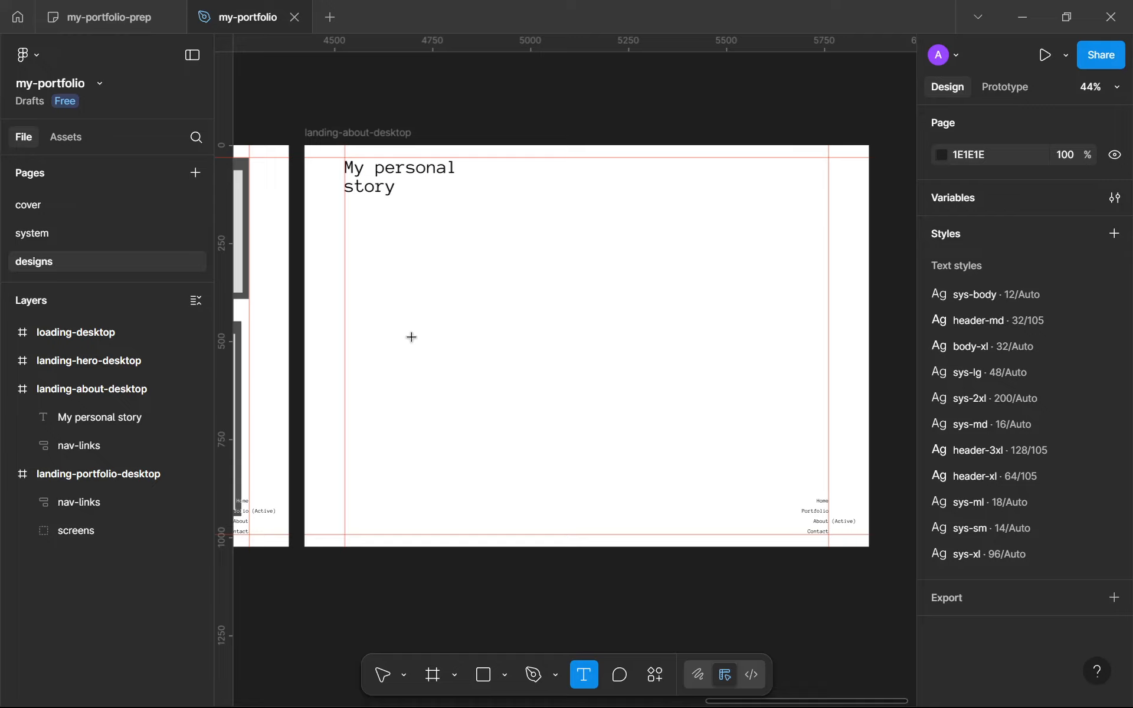
pyautogui.click(406, 387)
pyautogui.scroll(1, 407, 381)
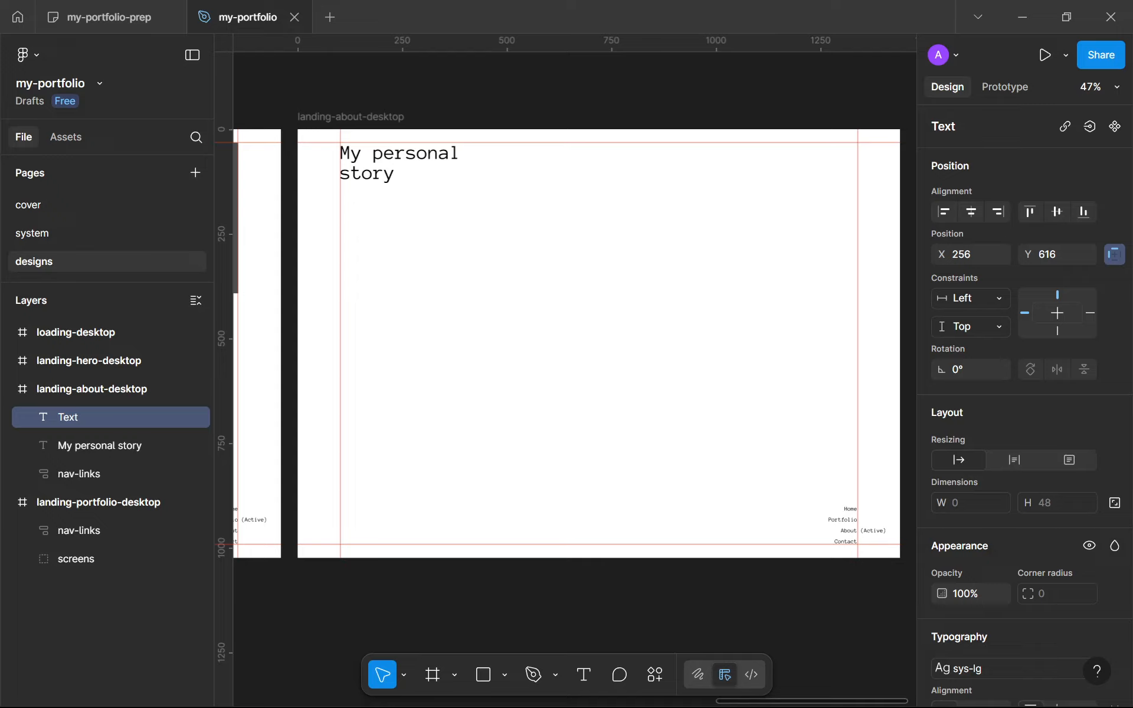
pyautogui.write('Lorem ipsum')
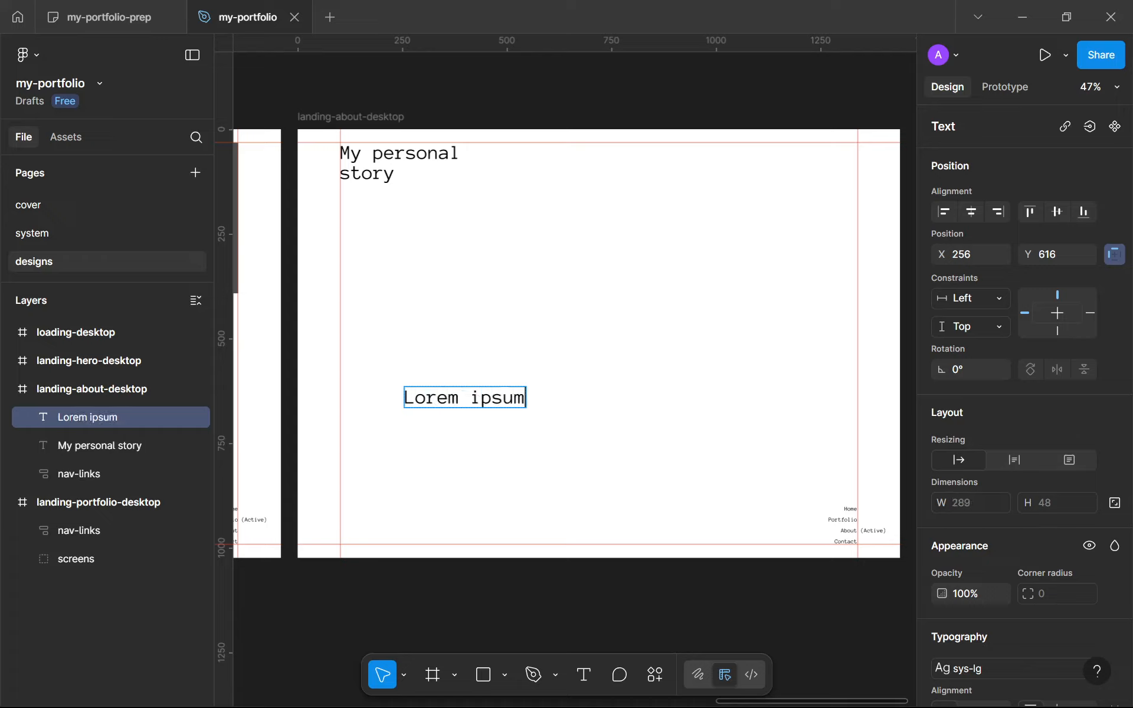
pyautogui.write('r setiet')
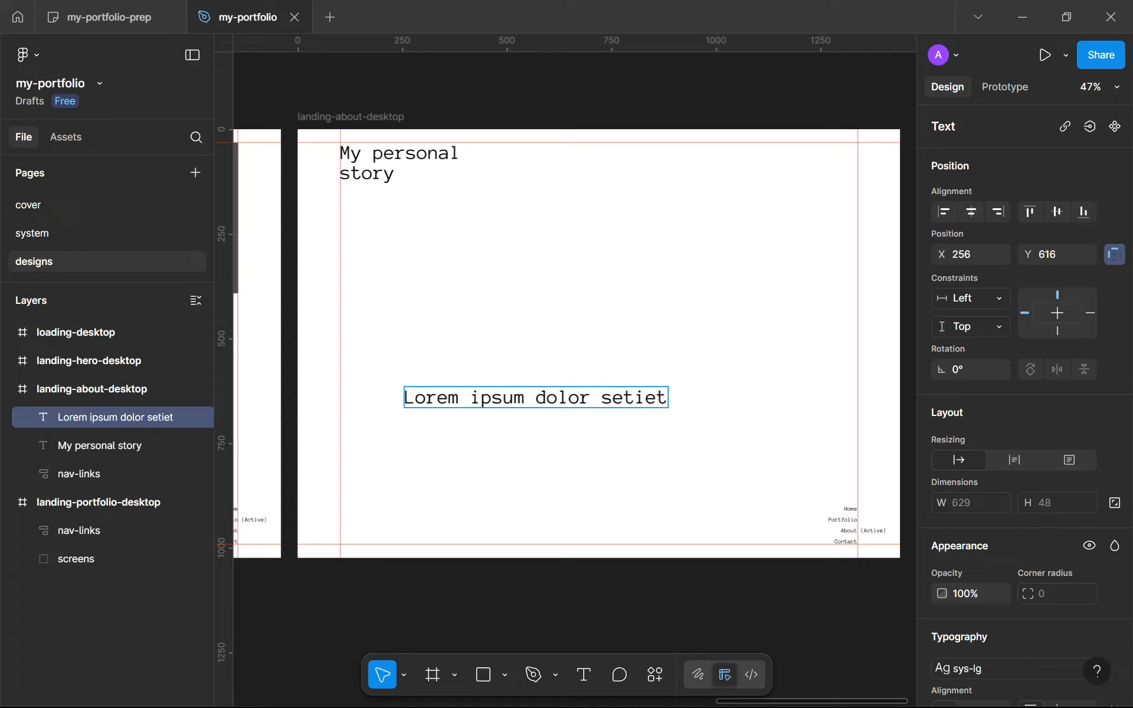
# Replace the placeholder text with "I started learning web design as a kid and"
pyautogui.hotkey('ctrl', 'a')
pyautogui.press('BackSpace')
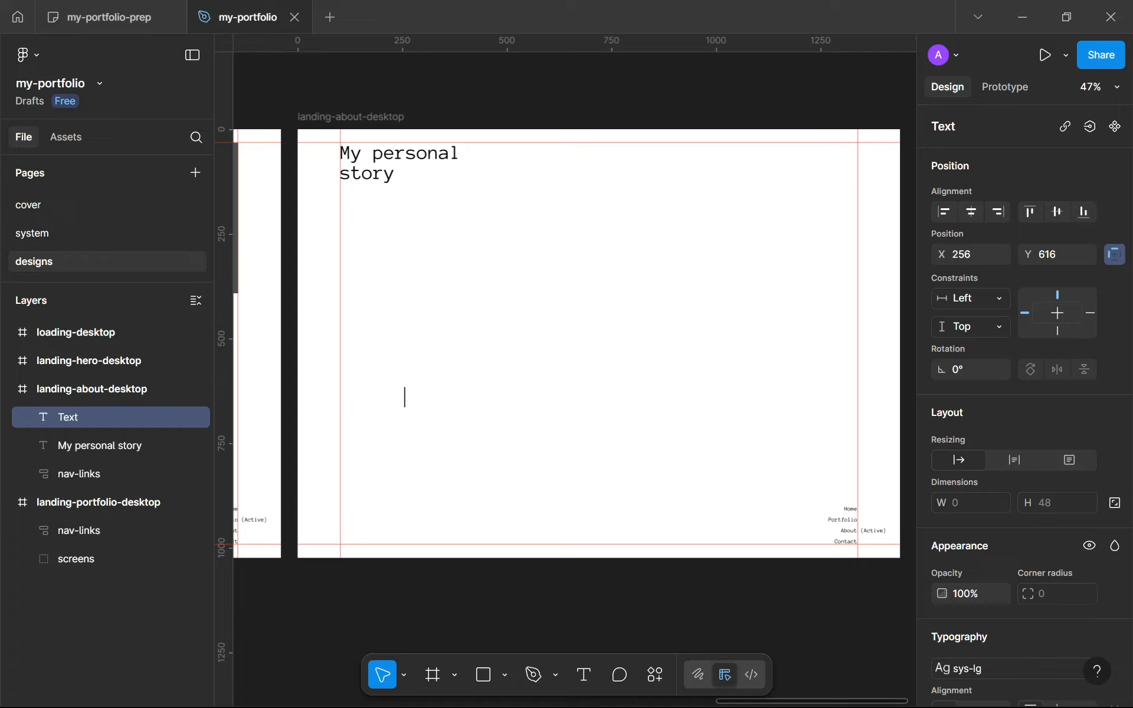
pyautogui.write("I'")
pyautogui.press('BackSpace')
pyautogui.write('started ')
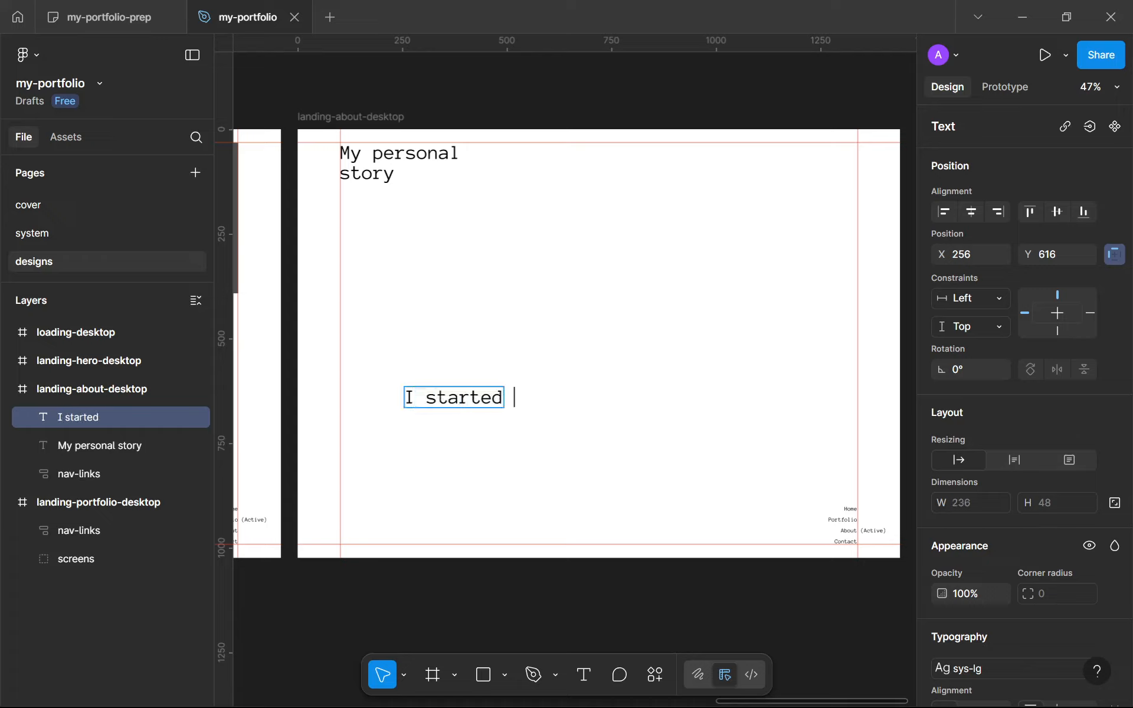
pyautogui.write('learning web')
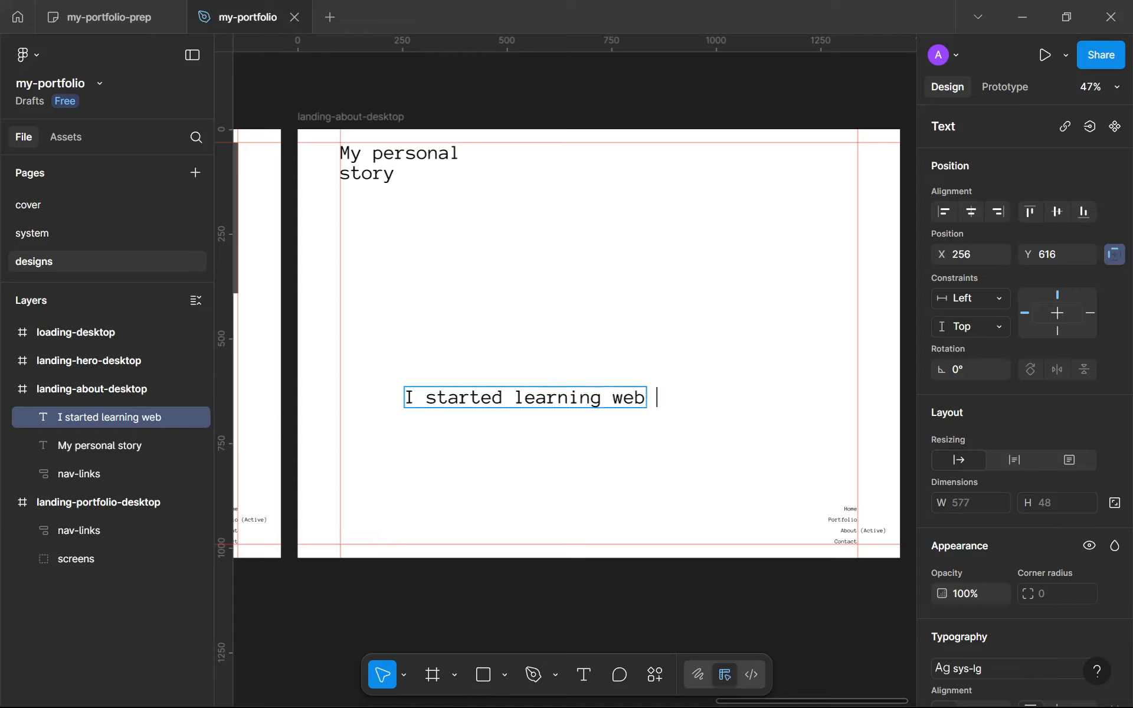
pyautogui.write(' design as a k')
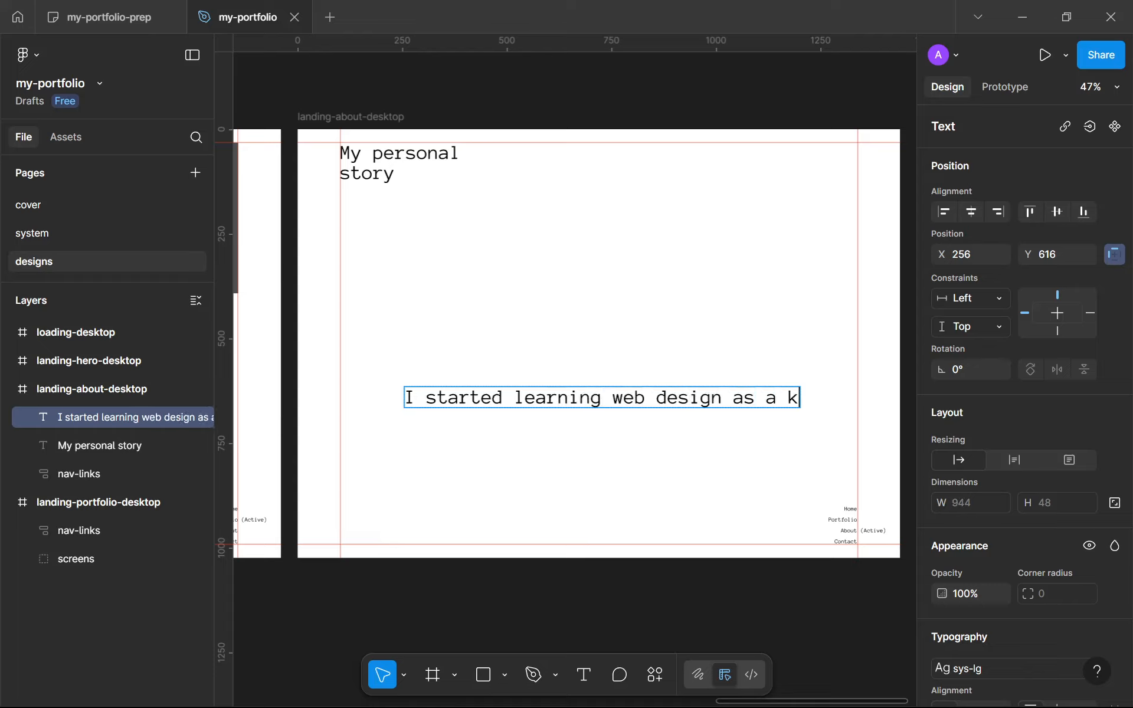
pyautogui.write('id and')
pyautogui.press('Escape')
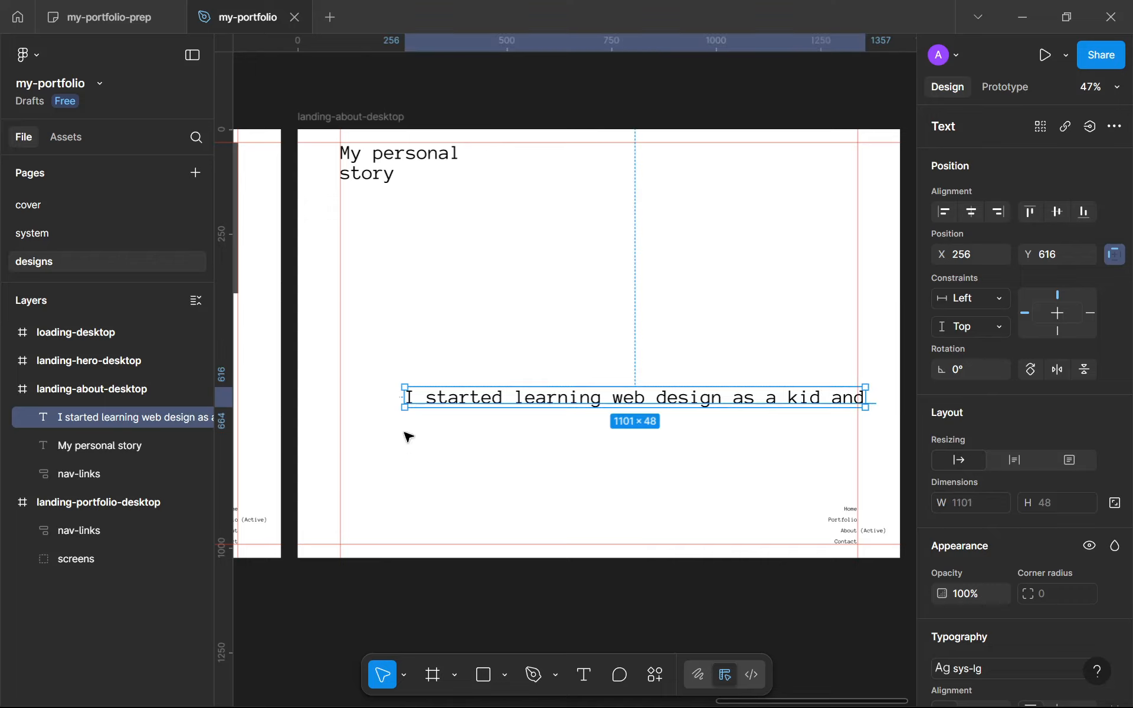
# Place the body text under the heading at about X 196, Y 375, 652 wide, and apply the sys-sm (14/Auto) text style
pyautogui.moveTo(395, 397); pyautogui.dragTo(407, 296)
pyautogui.scroll(-1, 1058, 582)
pyautogui.scroll(-5, 1058, 581)
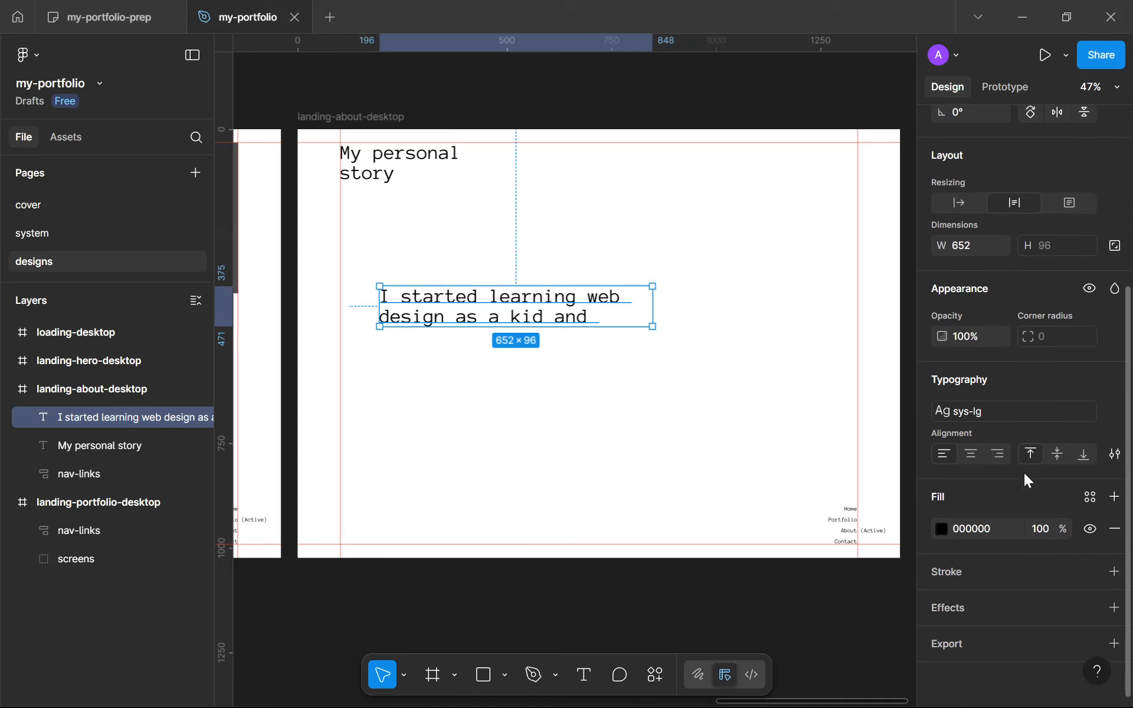
pyautogui.click(1015, 414)
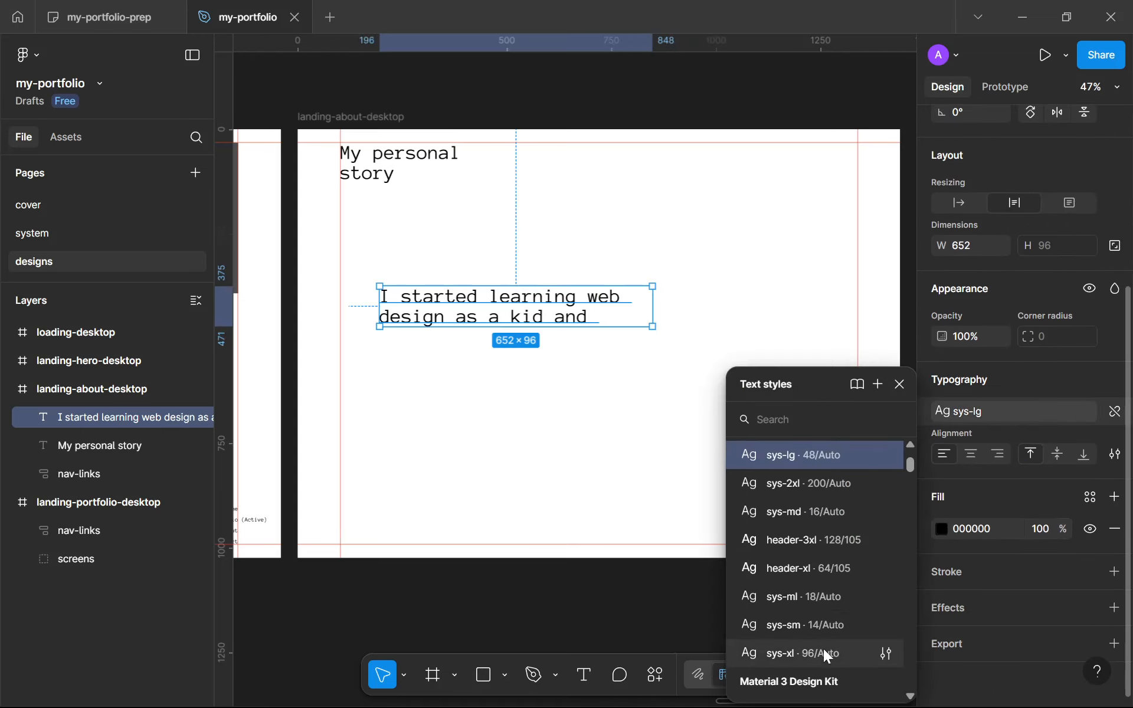
pyautogui.click(829, 513)
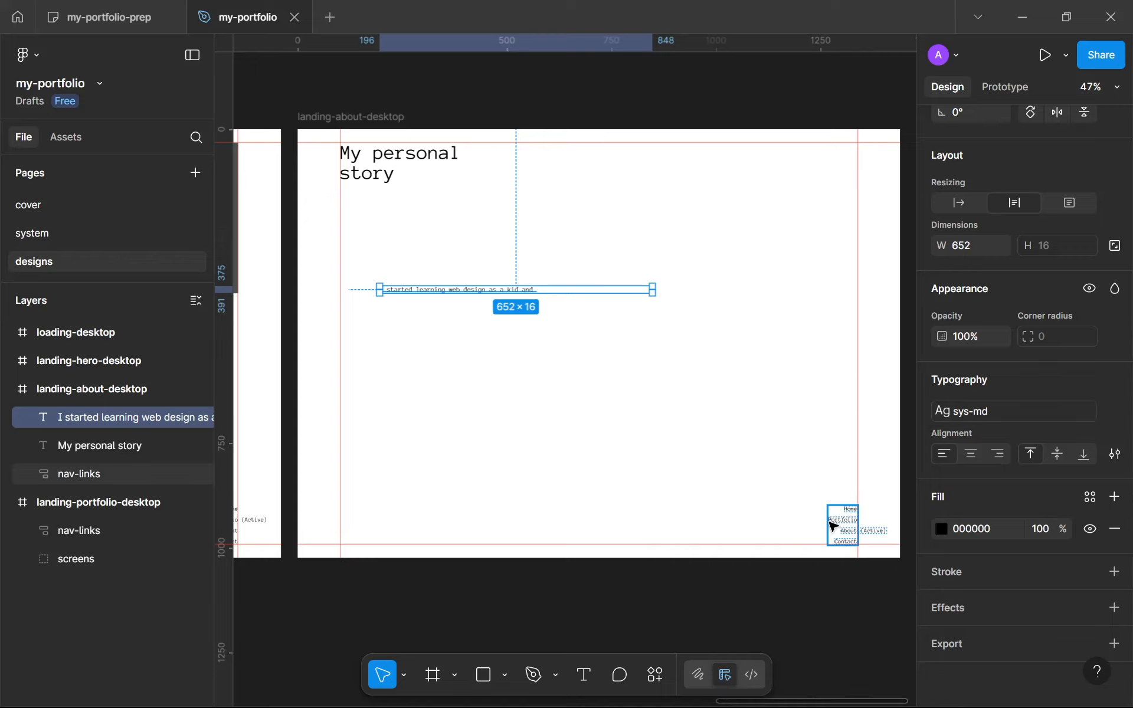
pyautogui.click(992, 413)
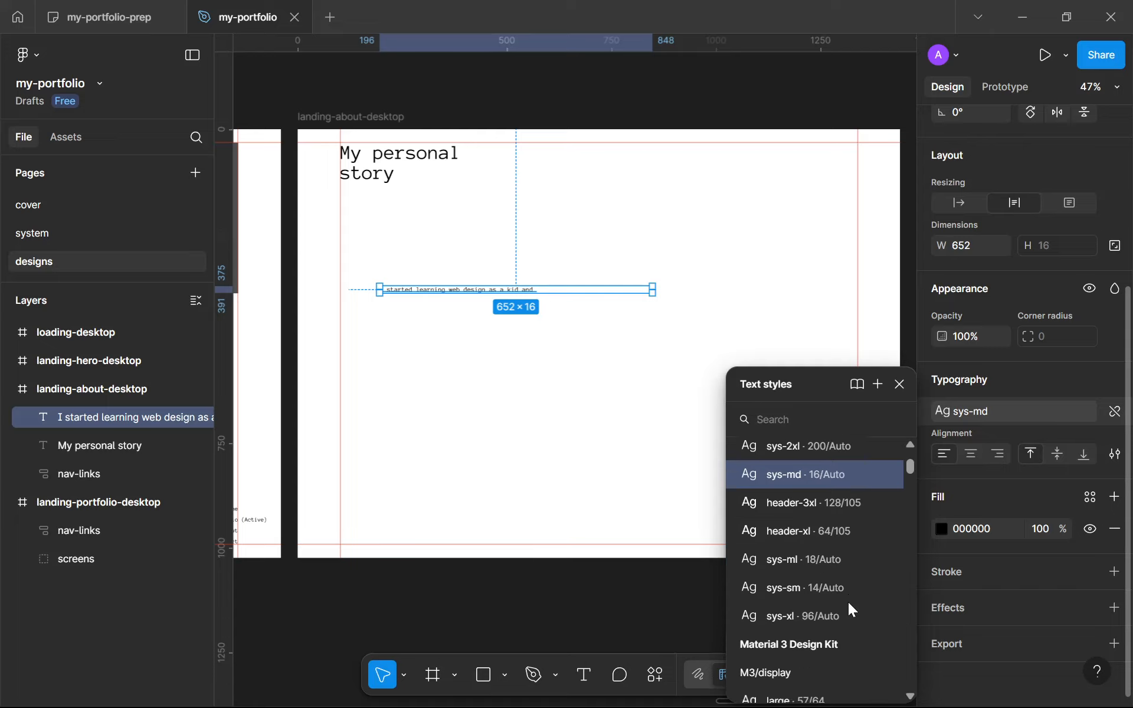
pyautogui.click(819, 581)
# Continue the body text with "persuade it throught my professional", correcting the misspelled "persuide" to "persuade"
pyautogui.scroll(3, 497, 274)
pyautogui.doubleClick(500, 297)
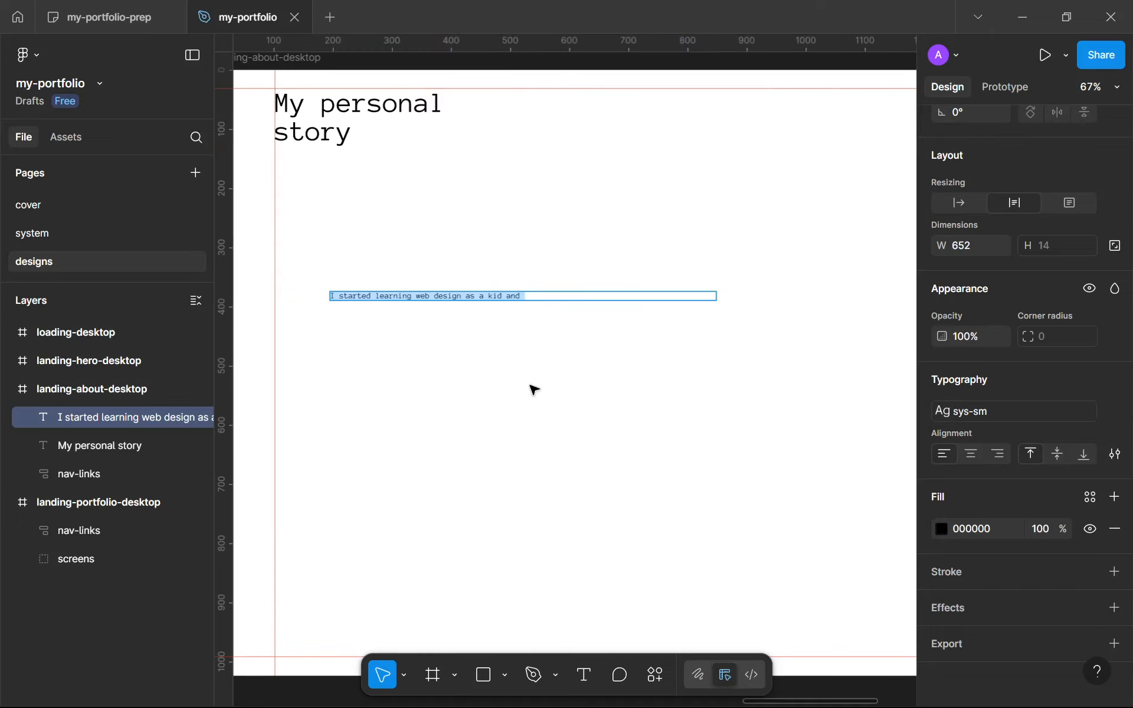
pyautogui.scroll(1, 529, 385)
pyautogui.press('Right')
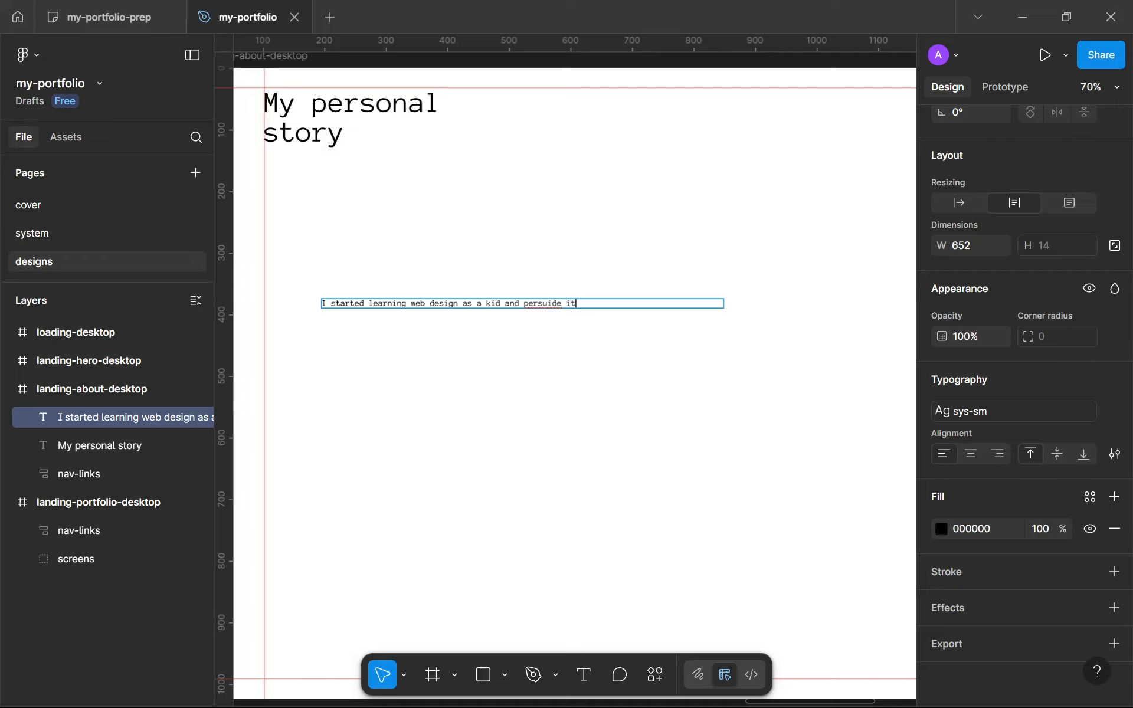
pyautogui.rightClick(549, 307)
pyautogui.click(568, 315)
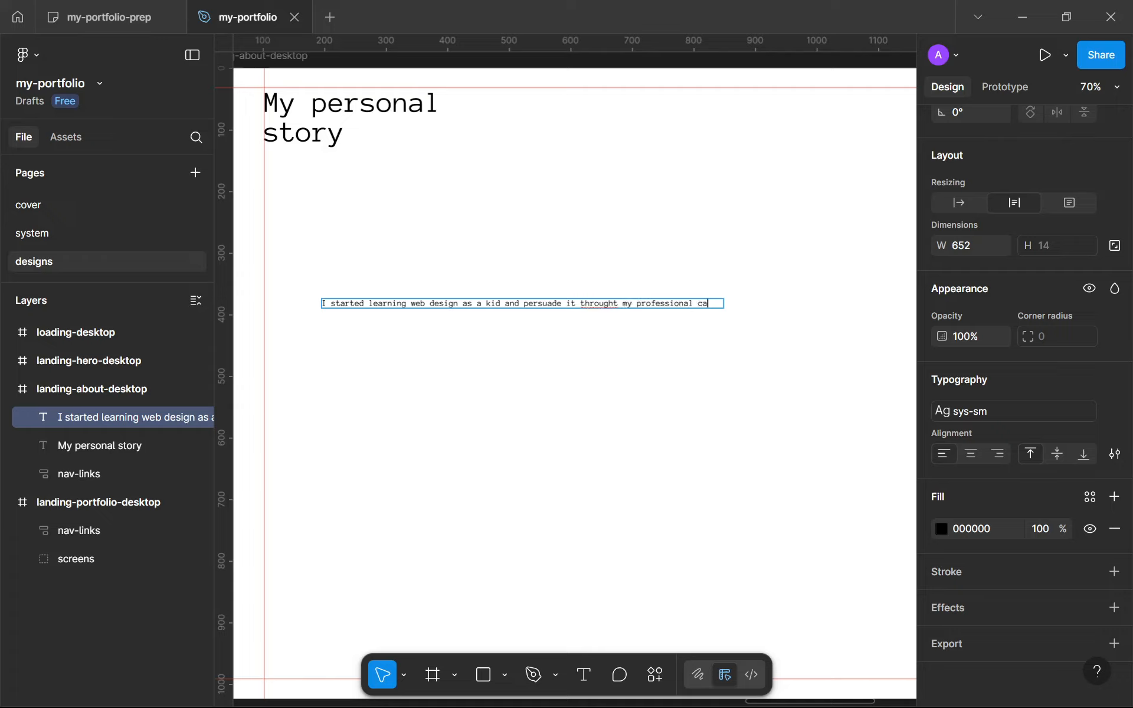
# Complete the body text with "career with over 7 years of experience in both the design and development feild as a software engineer and UI/UX designer."
pyautogui.write('r')
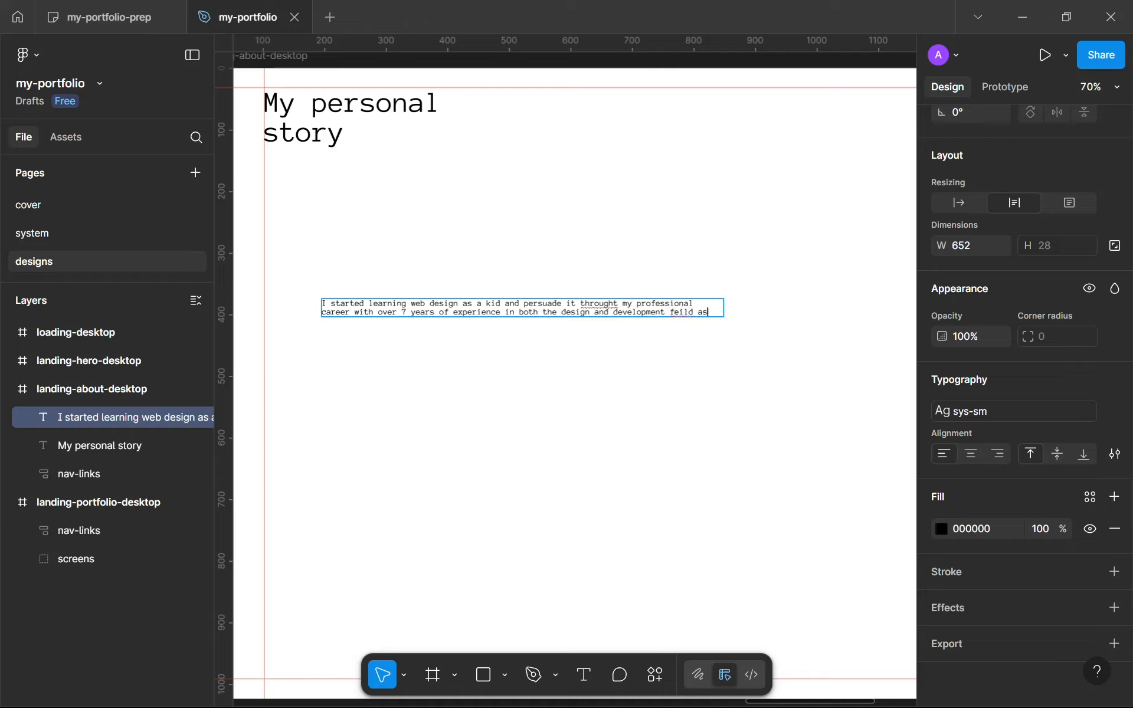
pyautogui.write('so')
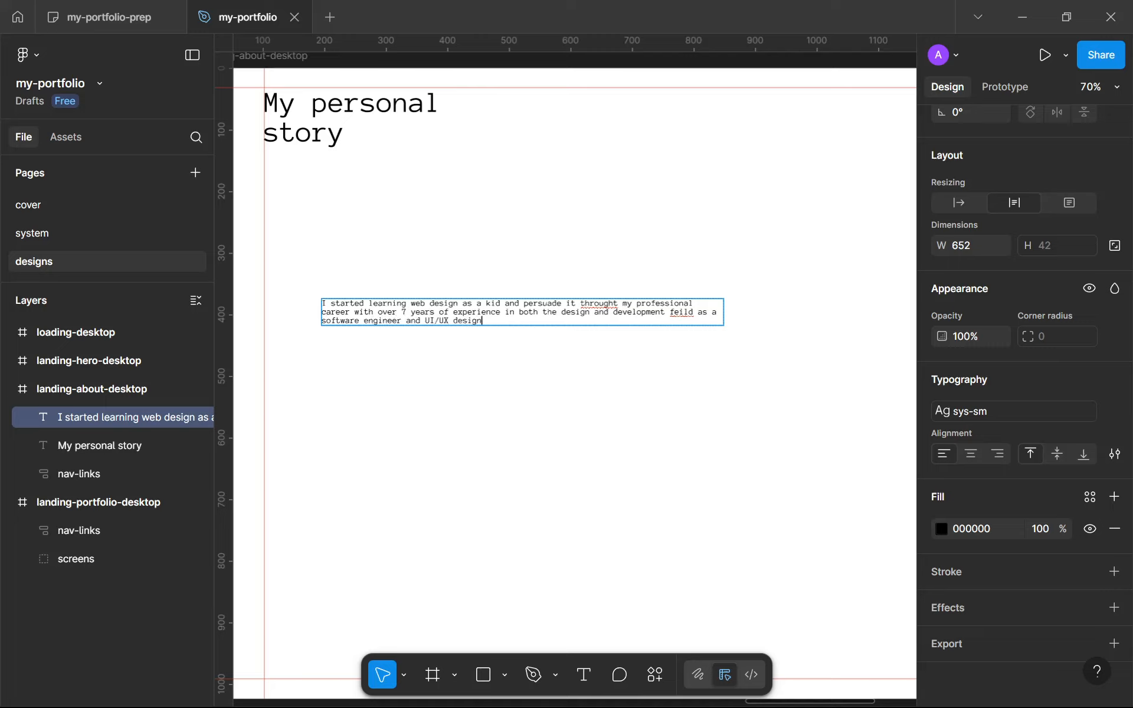
# Correct the misspelled words in the body text, changing "throught" to "through" and "feild" to "field"
pyautogui.rightClick(587, 298)
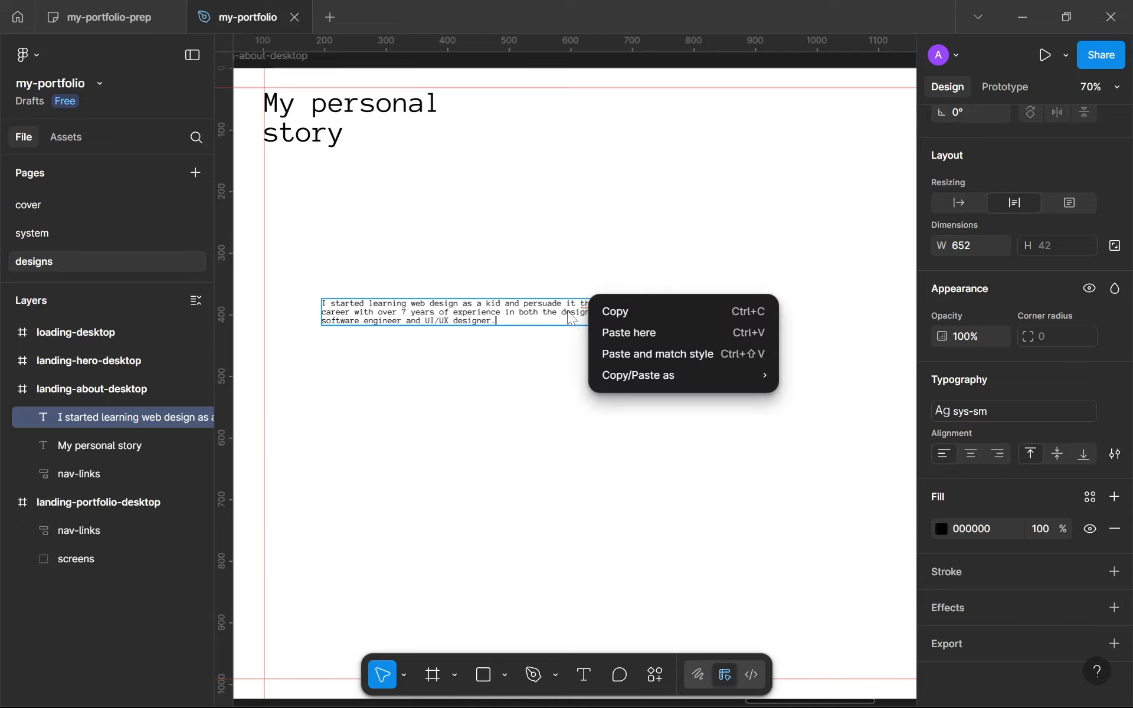
pyautogui.scroll(5, 607, 298)
pyautogui.rightClick(612, 294)
pyautogui.click(637, 307)
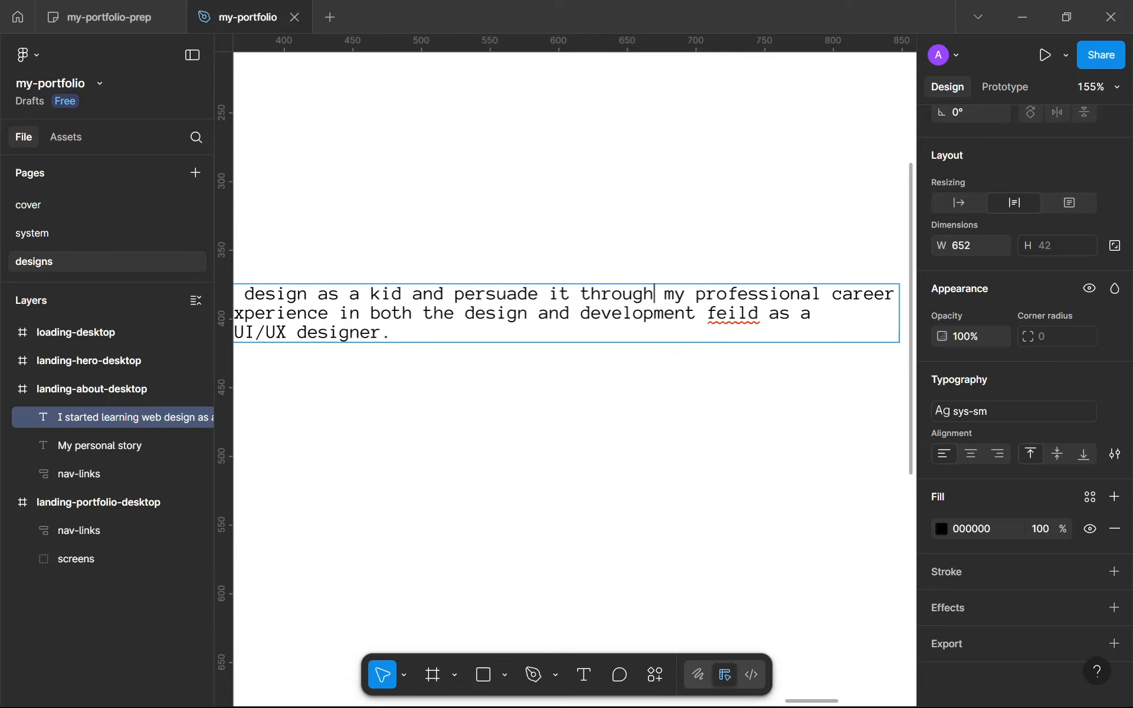
pyautogui.rightClick(712, 310)
pyautogui.click(732, 322)
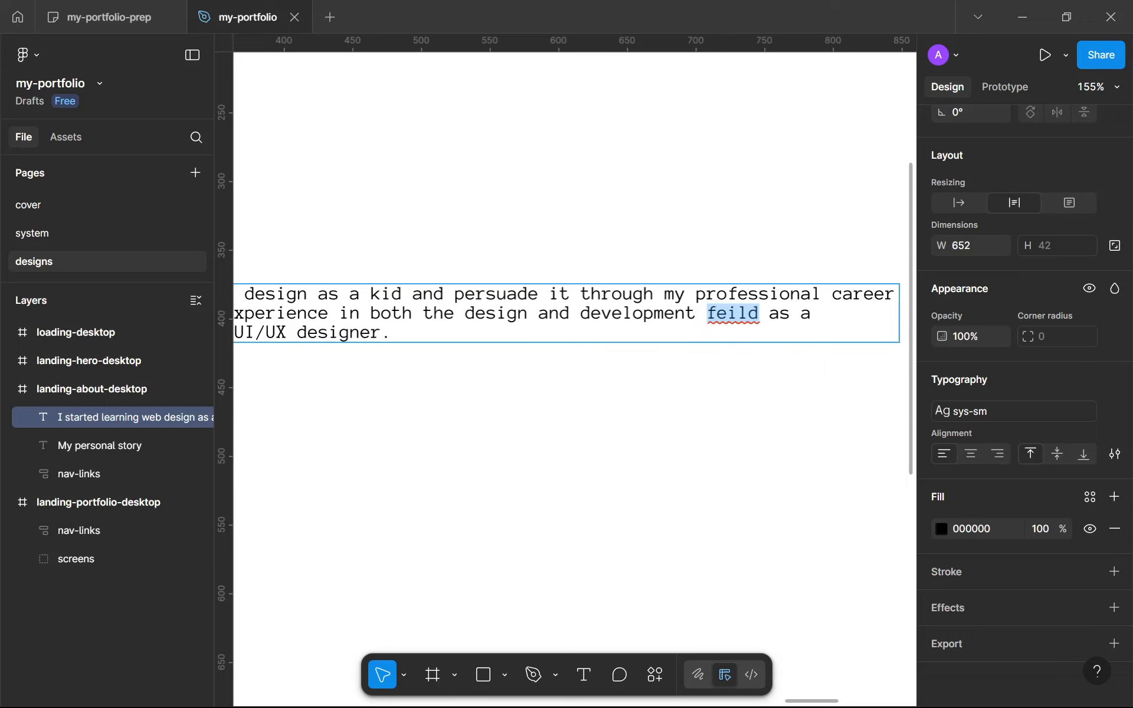
pyautogui.rightClick(720, 311)
pyautogui.click(772, 324)
pyautogui.press('Escape')
# Narrow the paragraph to about 504 wide and move it beside the heading at about X 450, Y 32
pyautogui.scroll(-3, 627, 443)
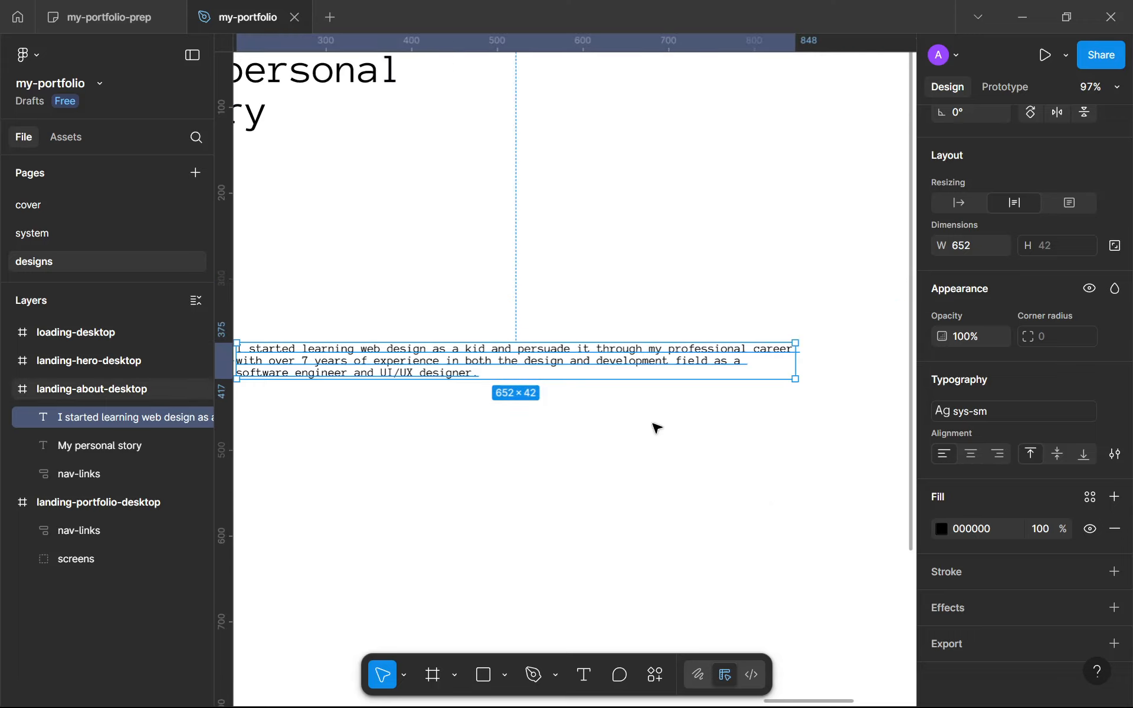
pyautogui.scroll(-3, 845, 352)
pyautogui.hscroll(1, 761, 351)
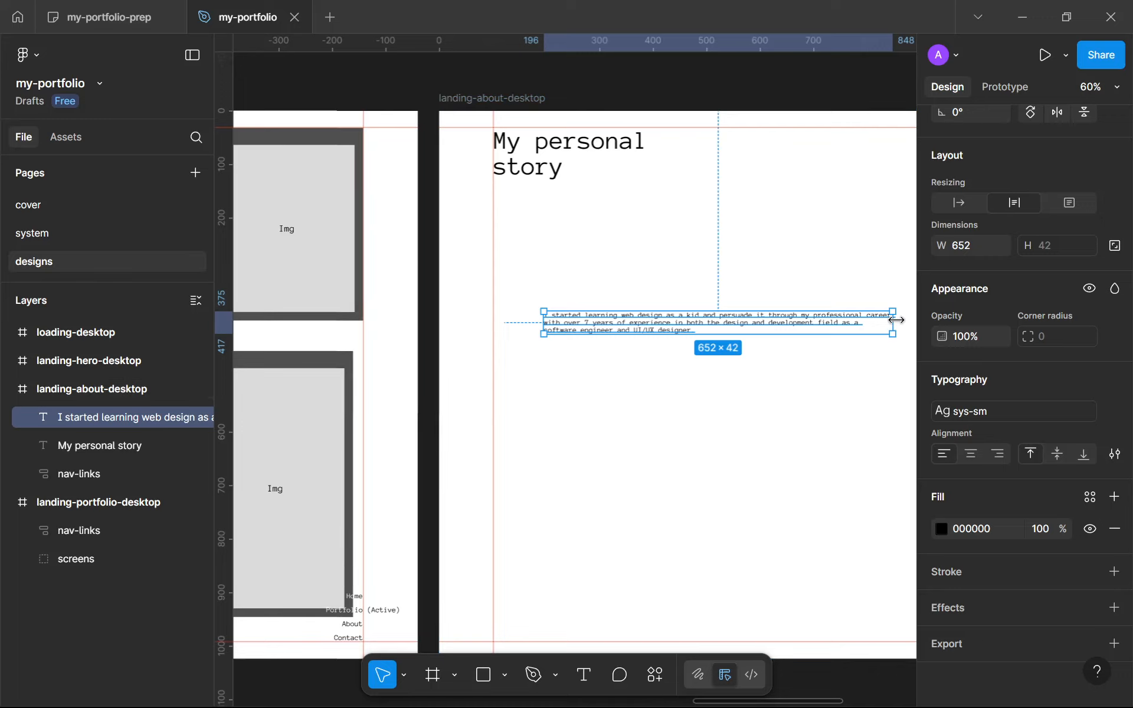
pyautogui.moveTo(895, 320); pyautogui.dragTo(814, 324)
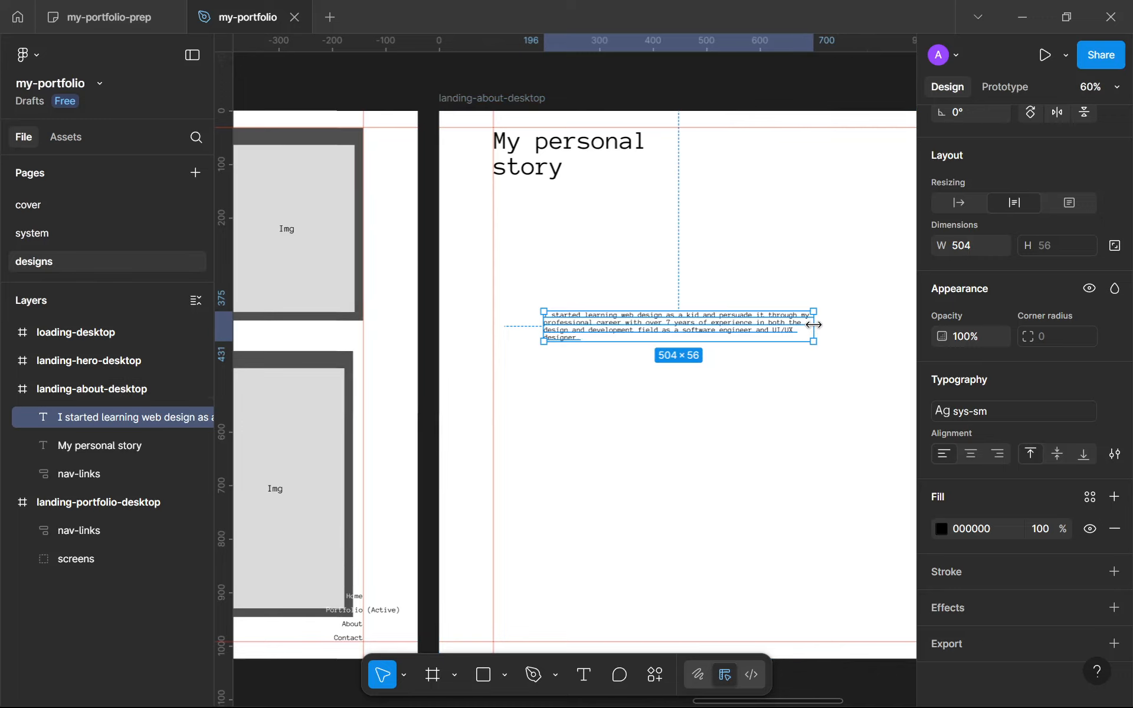
pyautogui.click(657, 444)
pyautogui.scroll(-2, 602, 442)
pyautogui.hscroll(2, 526, 420)
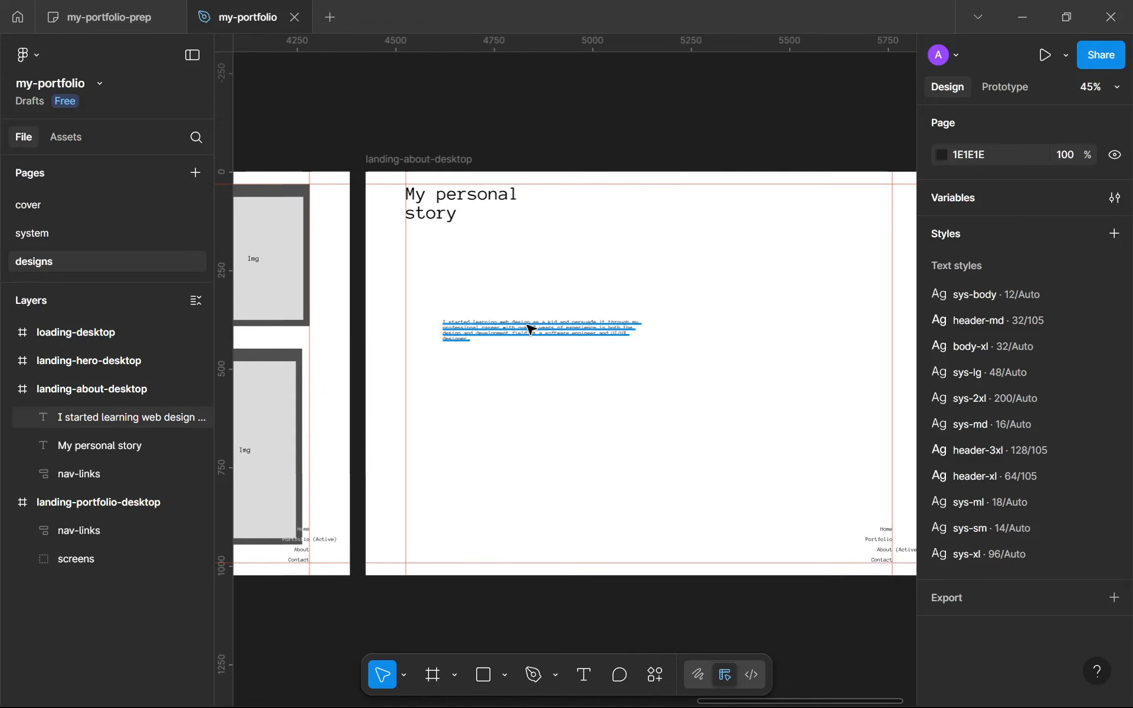
pyautogui.moveTo(530, 329); pyautogui.dragTo(627, 189)
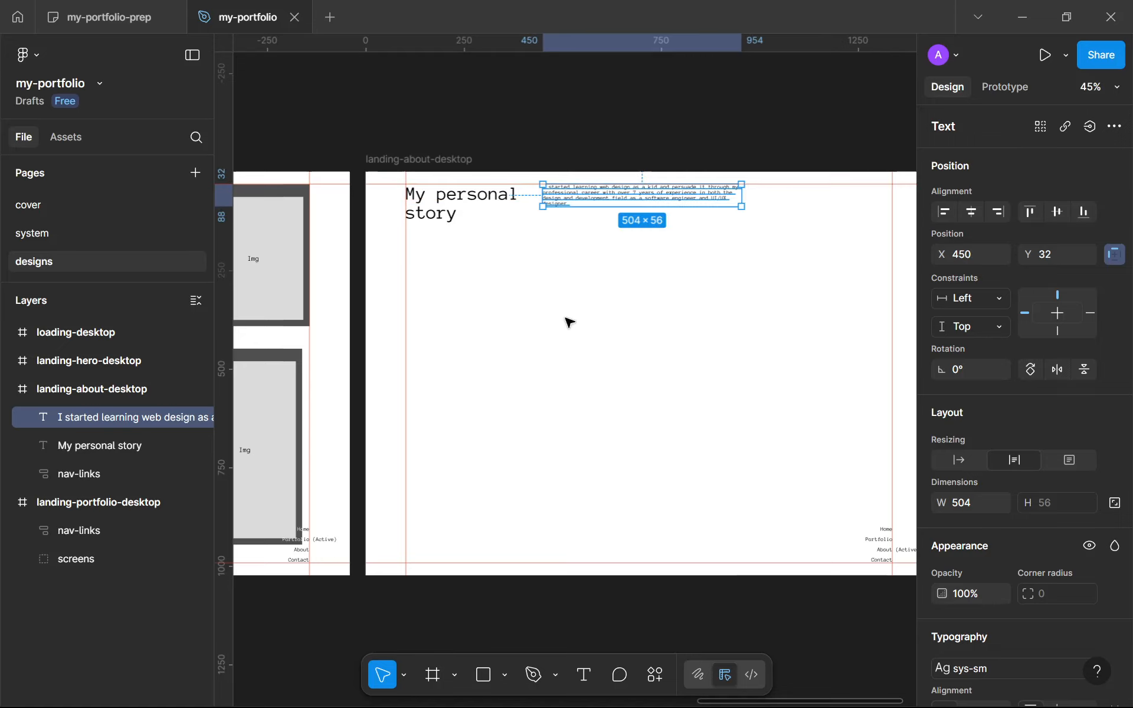
pyautogui.click(557, 344)
pyautogui.scroll(-3, 556, 342)
pyautogui.scroll(3, 556, 341)
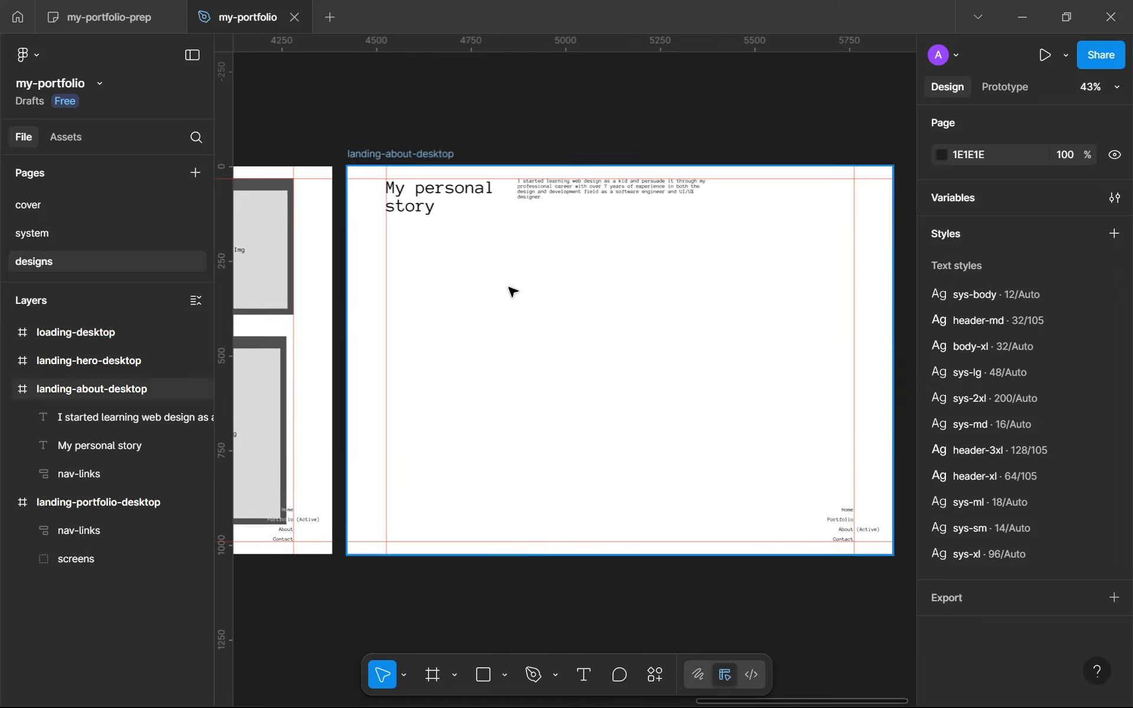
pyautogui.moveTo(464, 251); pyautogui.dragTo(696, 448)
pyautogui.moveTo(662, 321); pyautogui.dragTo(642, 420)
pyautogui.moveTo(660, 354); pyautogui.dragTo(629, 462)
# Switch to the my-portfolio-prep board and check which landing page sections follow Personal story
pyautogui.click(100, 4)
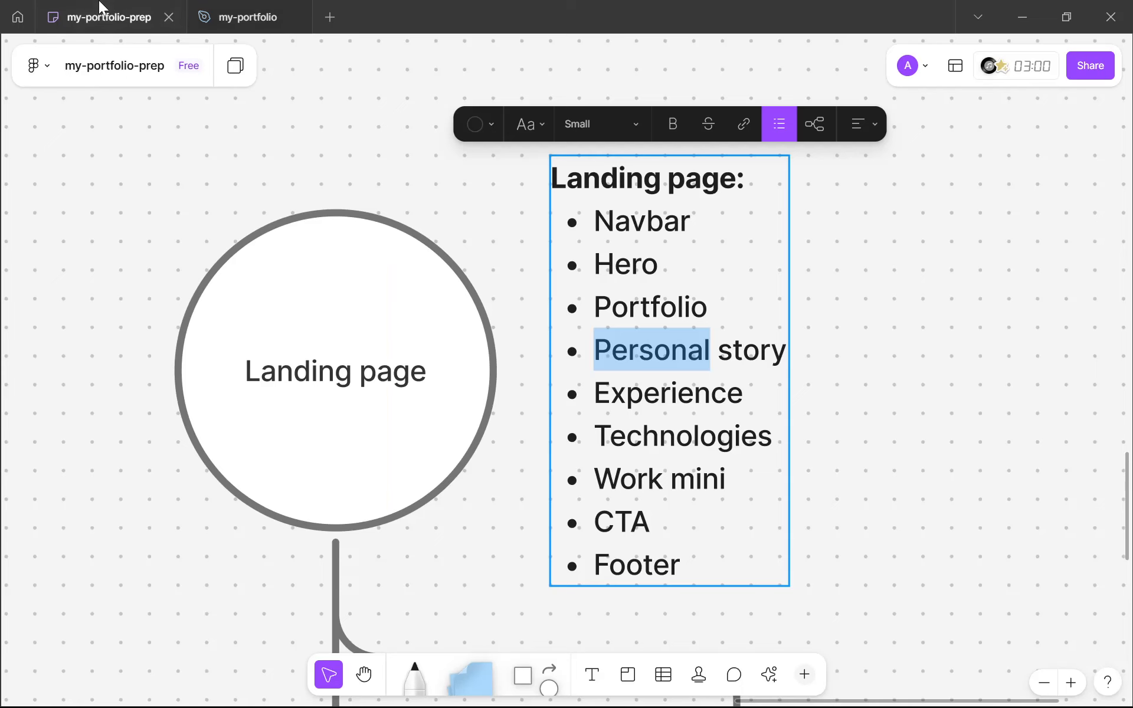
pyautogui.click(644, 392)
pyautogui.moveTo(612, 394); pyautogui.dragTo(749, 393)
pyautogui.click(761, 392)
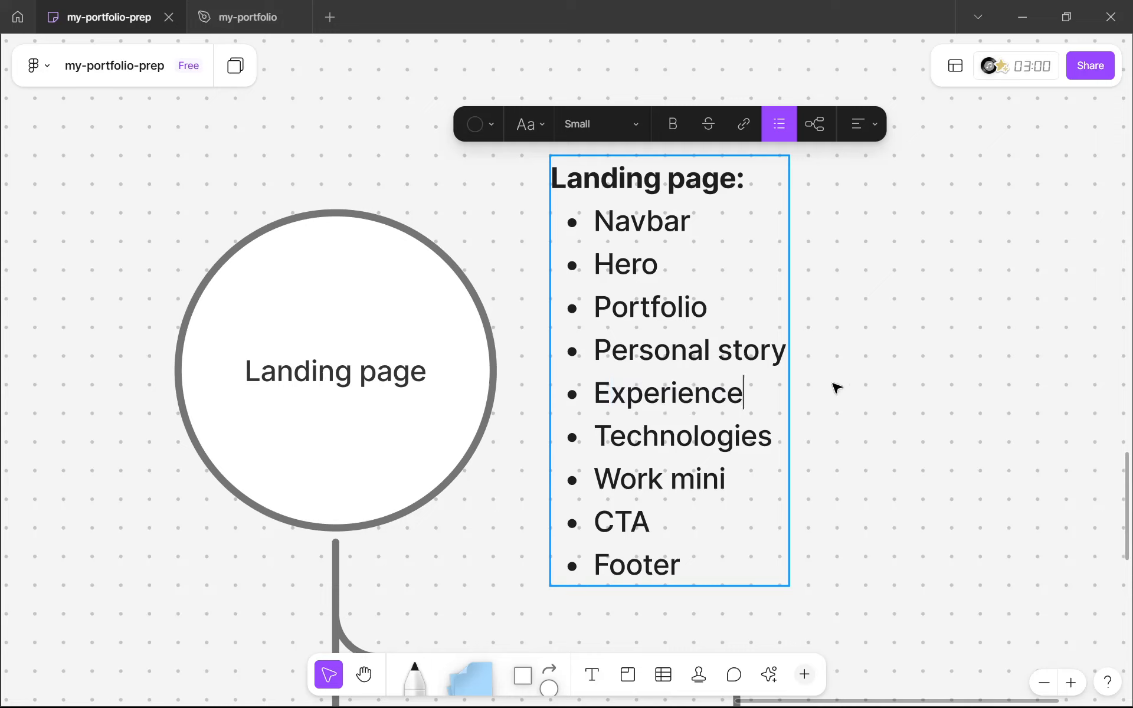
pyautogui.press('Escape')
pyautogui.press('Escape')
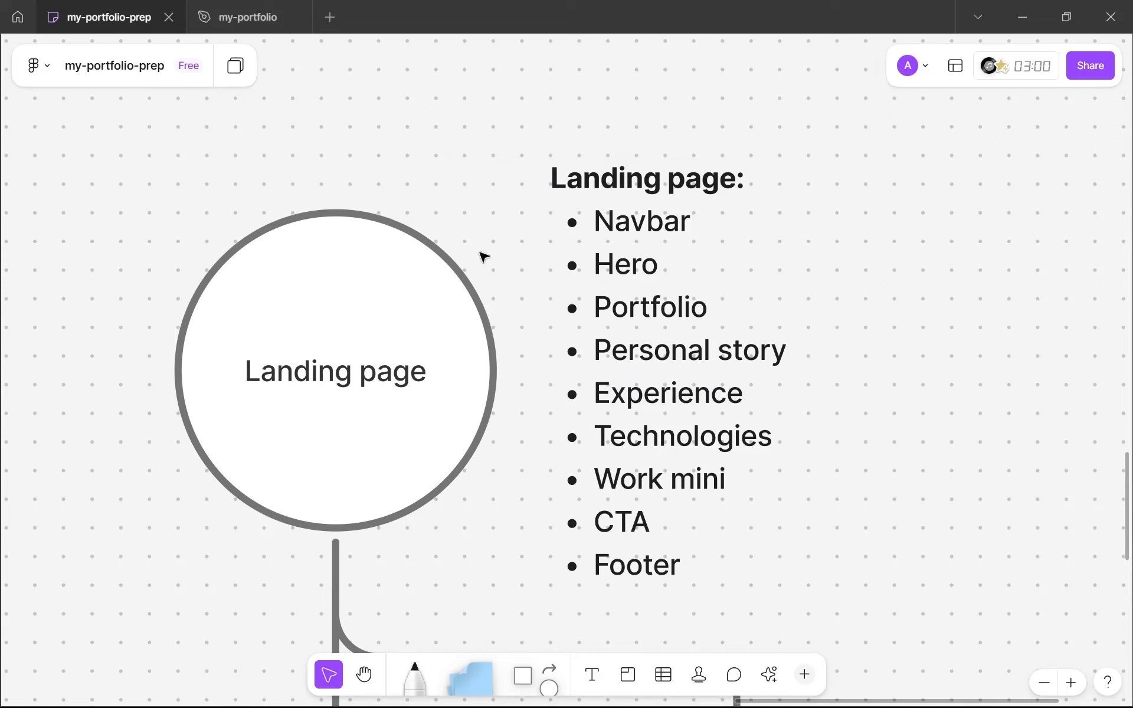
# Return to the my-portfolio file and shift the paragraph to about X 512, Y 60, beside the heading
pyautogui.click(246, 12)
pyautogui.scroll(-1, 671, 325)
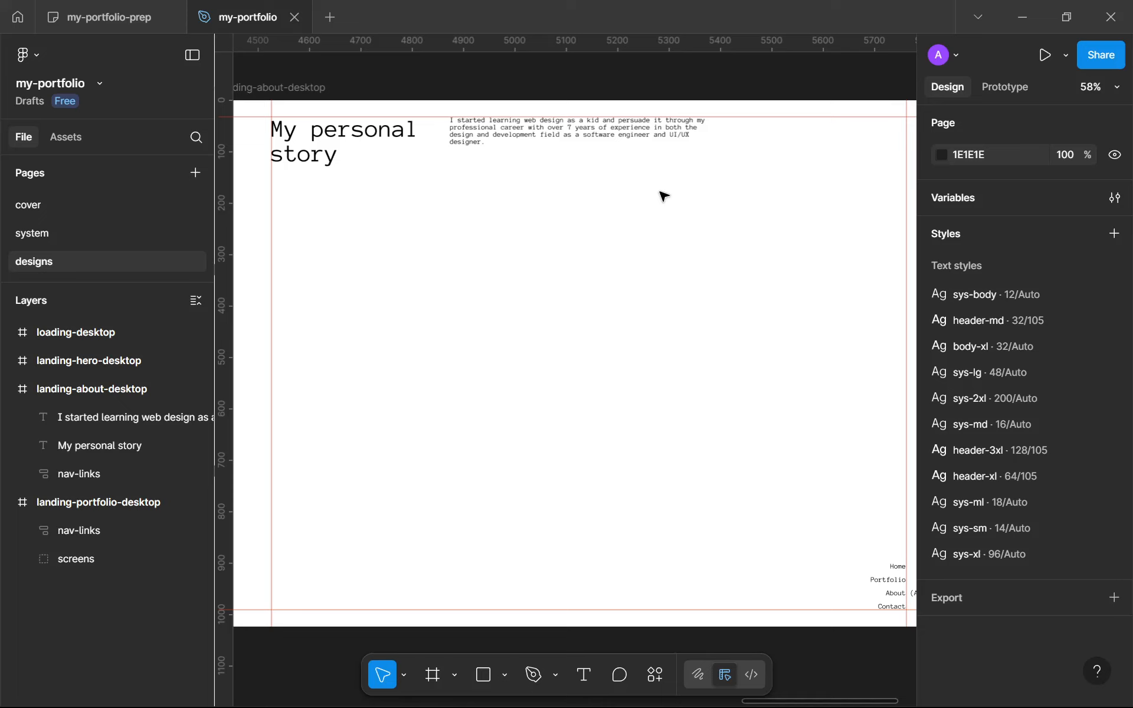
pyautogui.click(605, 146)
pyautogui.scroll(-3, 621, 148)
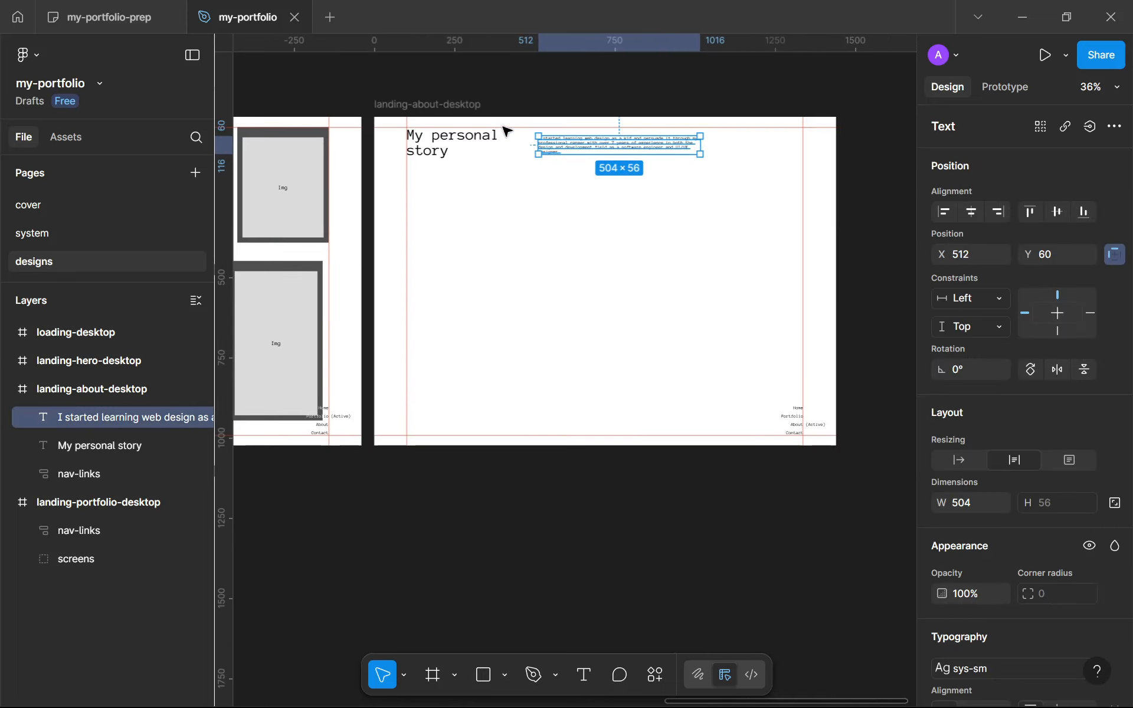
# Wrap the heading and paragraph in a horizontal auto layout frame with the gap set to Auto
pyautogui.keyDown('shift'); pyautogui.click(470, 148); pyautogui.keyUp('shift')
pyautogui.hotkey('shift', 'a')
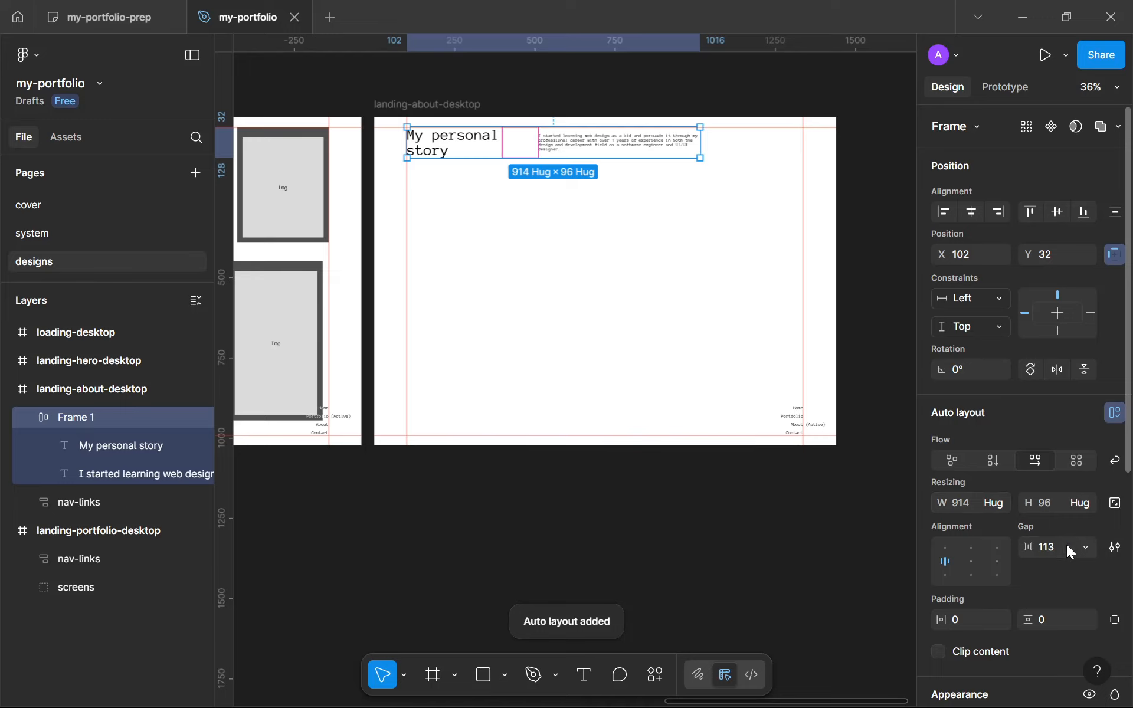
pyautogui.click(1091, 548)
pyautogui.click(1059, 564)
# Align the auto layout's contents to the bottom and widen the frame to about 1235, up to the right margin guide
pyautogui.scroll(-5, 552, 374)
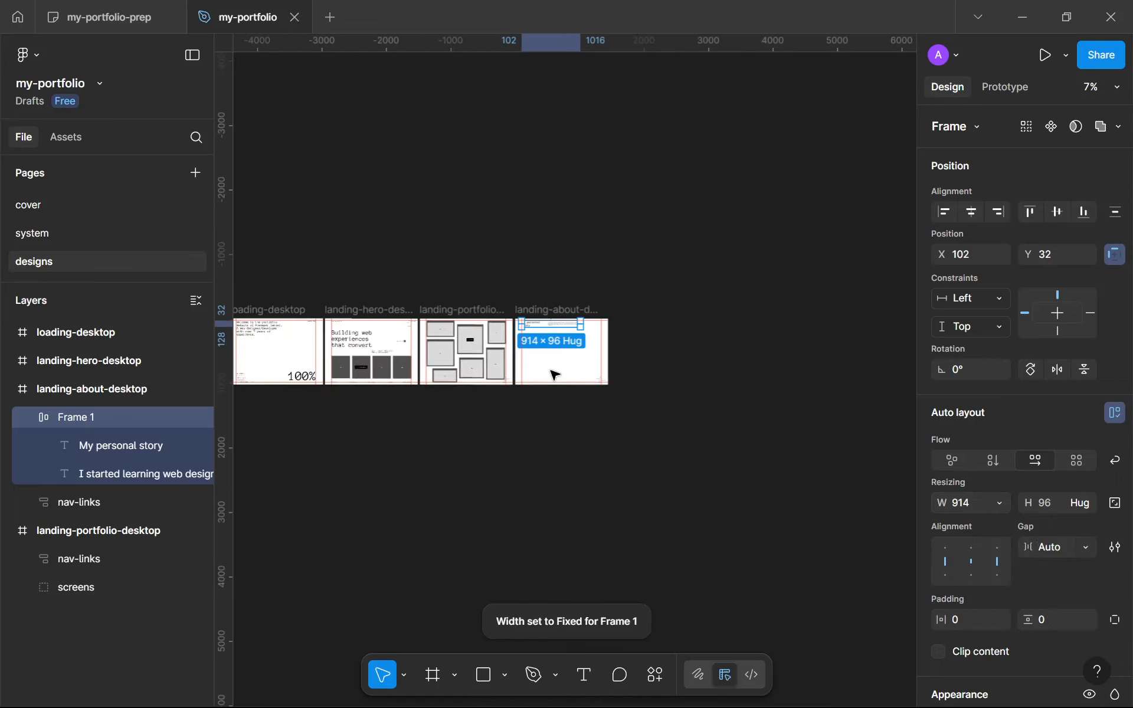
pyautogui.scroll(2, 517, 352)
pyautogui.scroll(3, 517, 352)
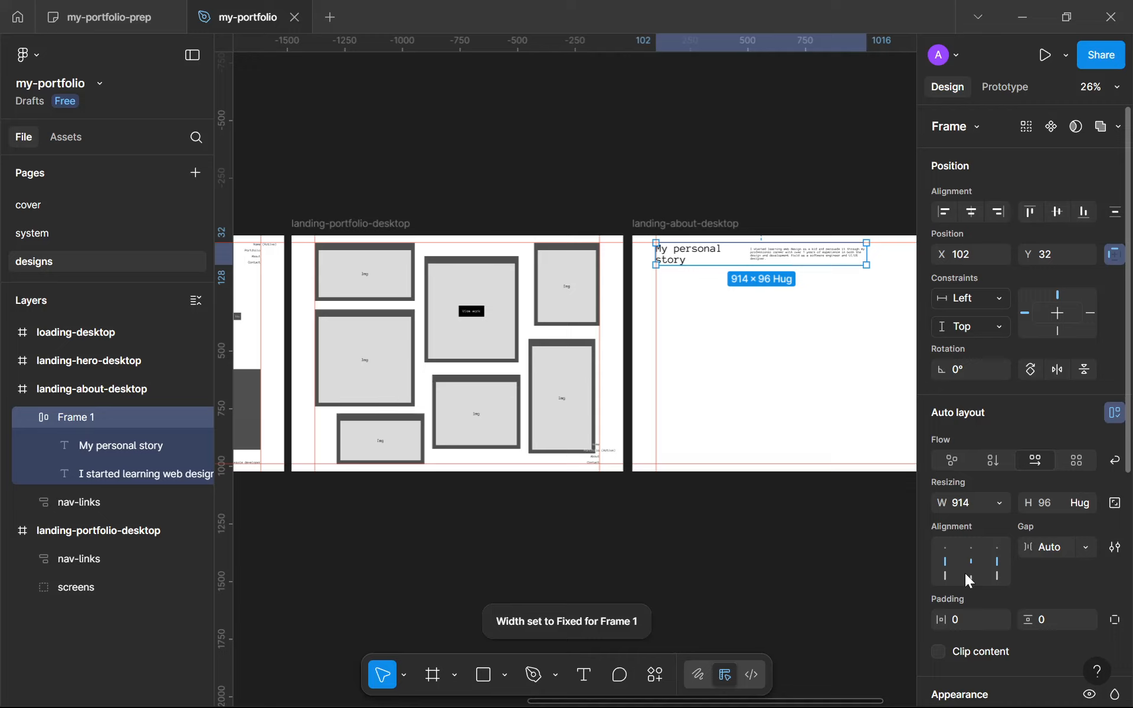
pyautogui.click(997, 577)
pyautogui.scroll(1, 682, 231)
pyautogui.moveTo(711, 237); pyautogui.dragTo(778, 239)
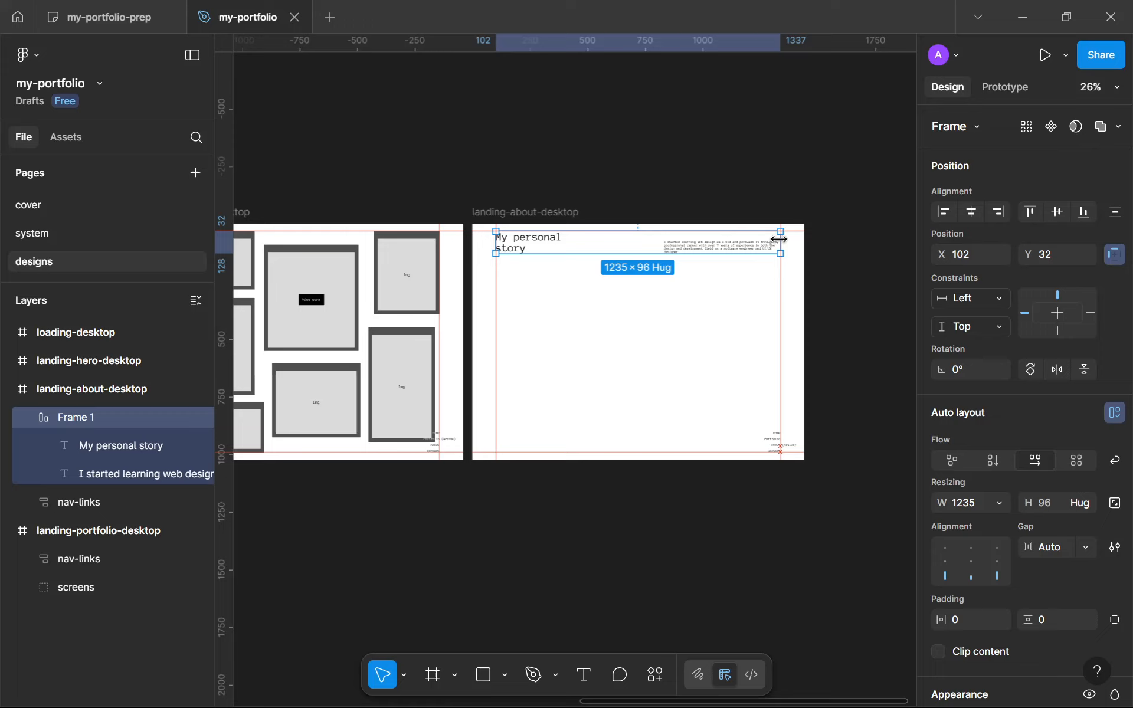
pyautogui.scroll(3, 779, 236)
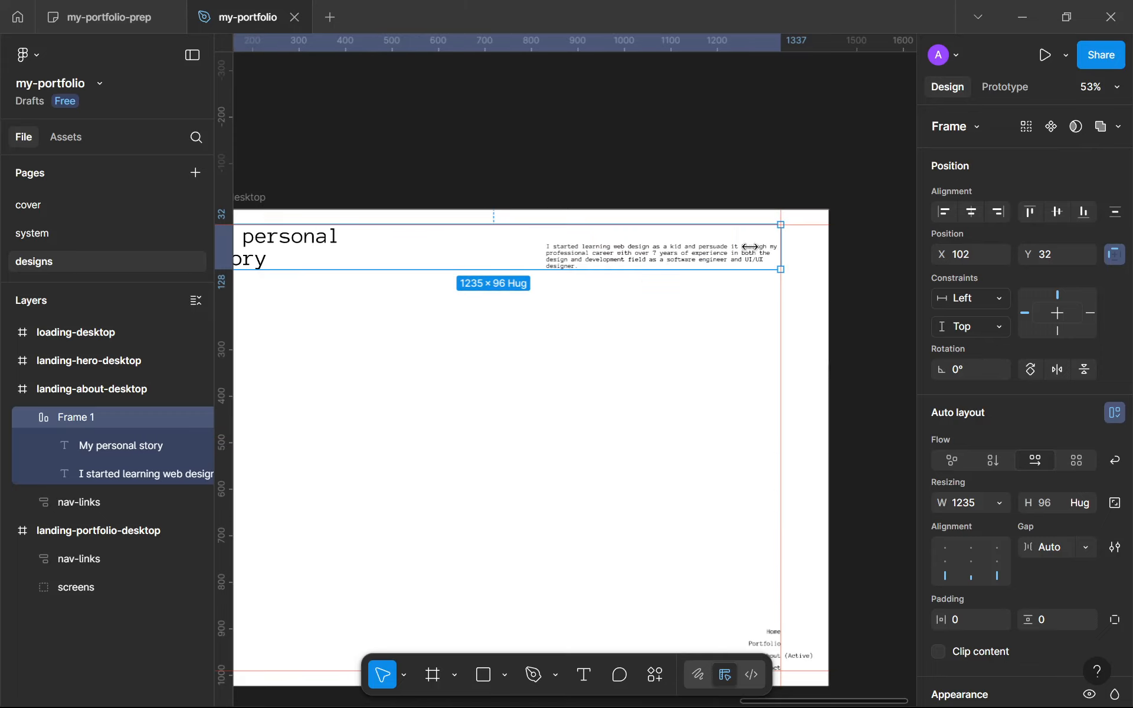
# Rename the auto layout frame holding the heading and paragraph as header
pyautogui.doubleClick(74, 419)
pyautogui.write('header')
pyautogui.press('Return')
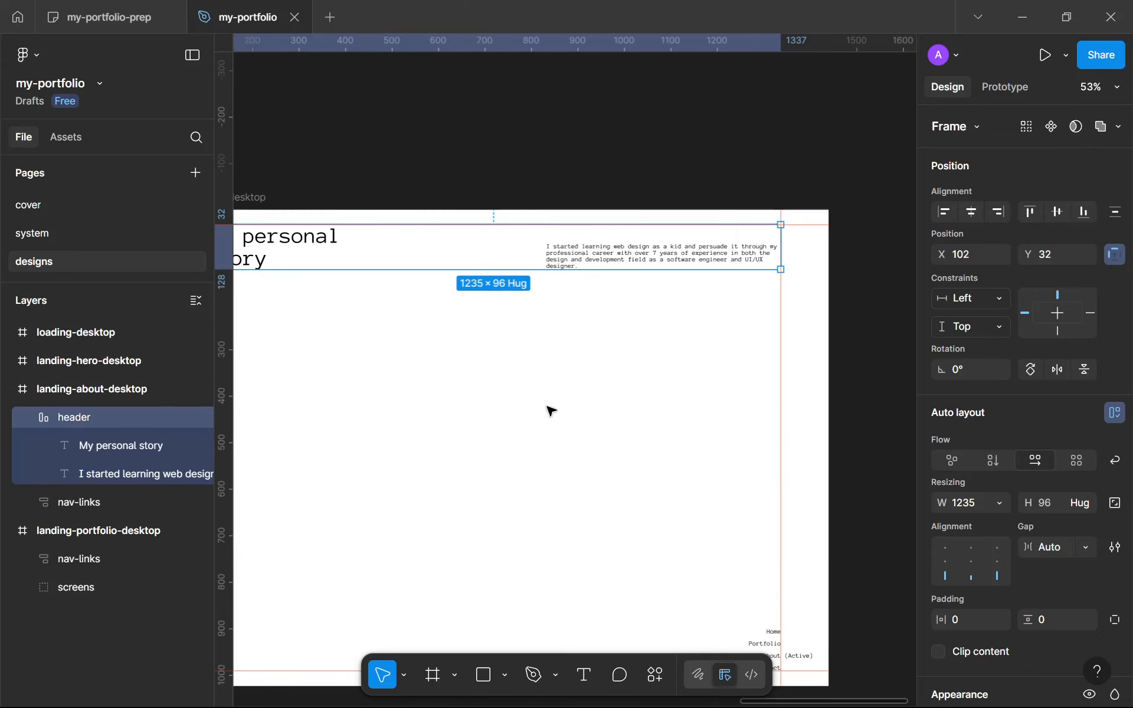
pyautogui.click(552, 409)
pyautogui.scroll(-3, 552, 410)
pyautogui.scroll(4, 552, 409)
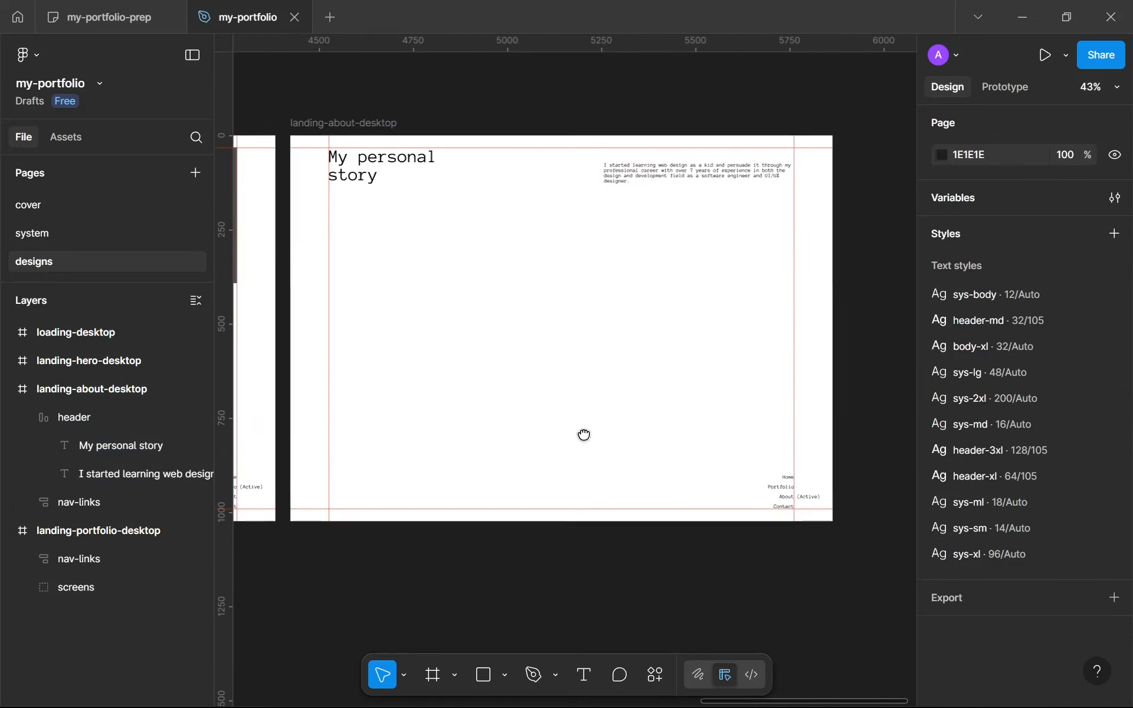
# Apply the sys-xl (96/Auto) text style to the "My personal story" heading and widen its text box to fit two lines
pyautogui.press('r')
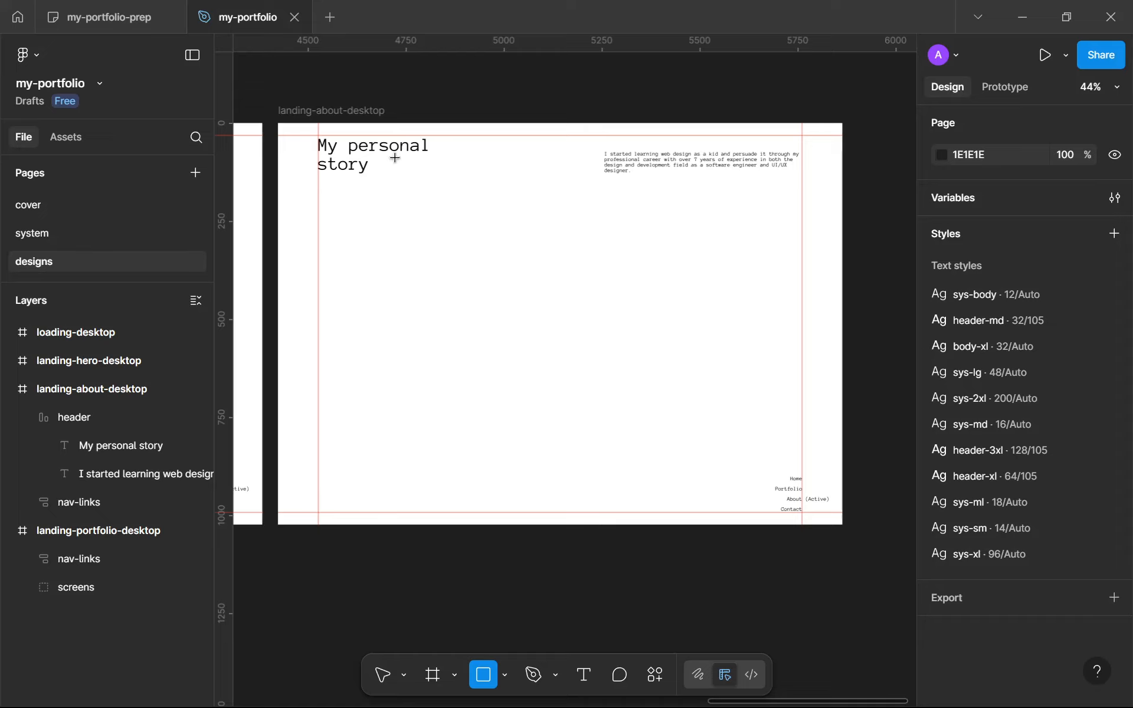
pyautogui.press('v')
pyautogui.doubleClick(375, 150)
pyautogui.scroll(-3, 1037, 541)
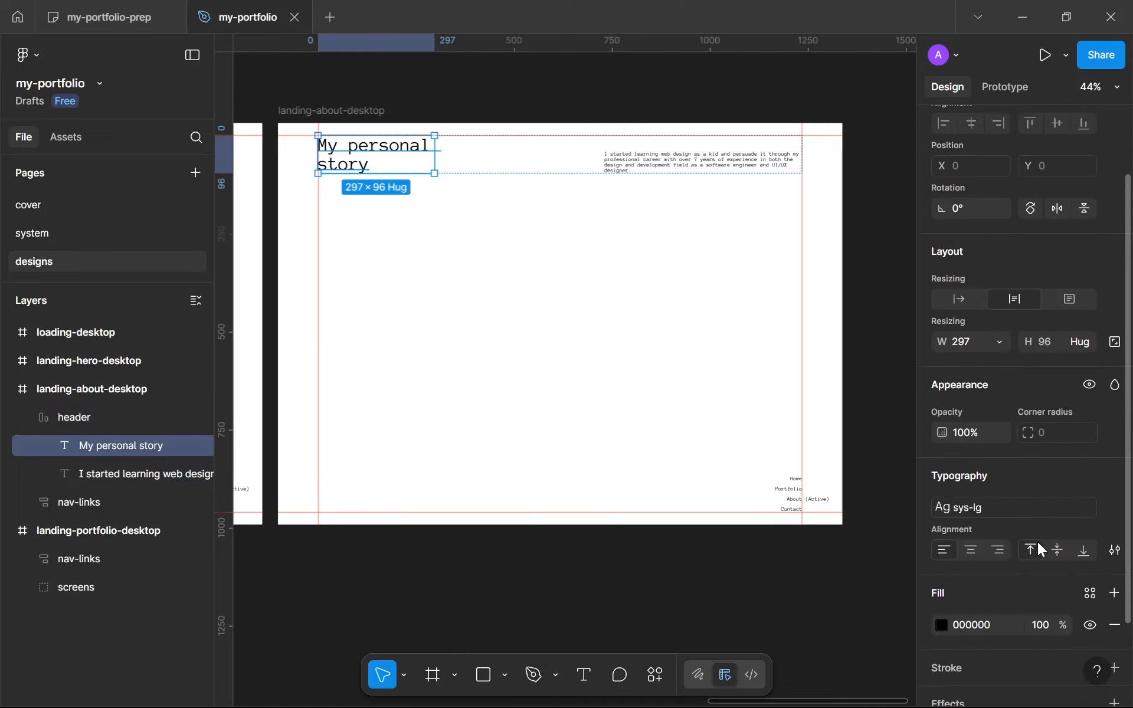
pyautogui.click(1015, 508)
pyautogui.scroll(-2, 890, 565)
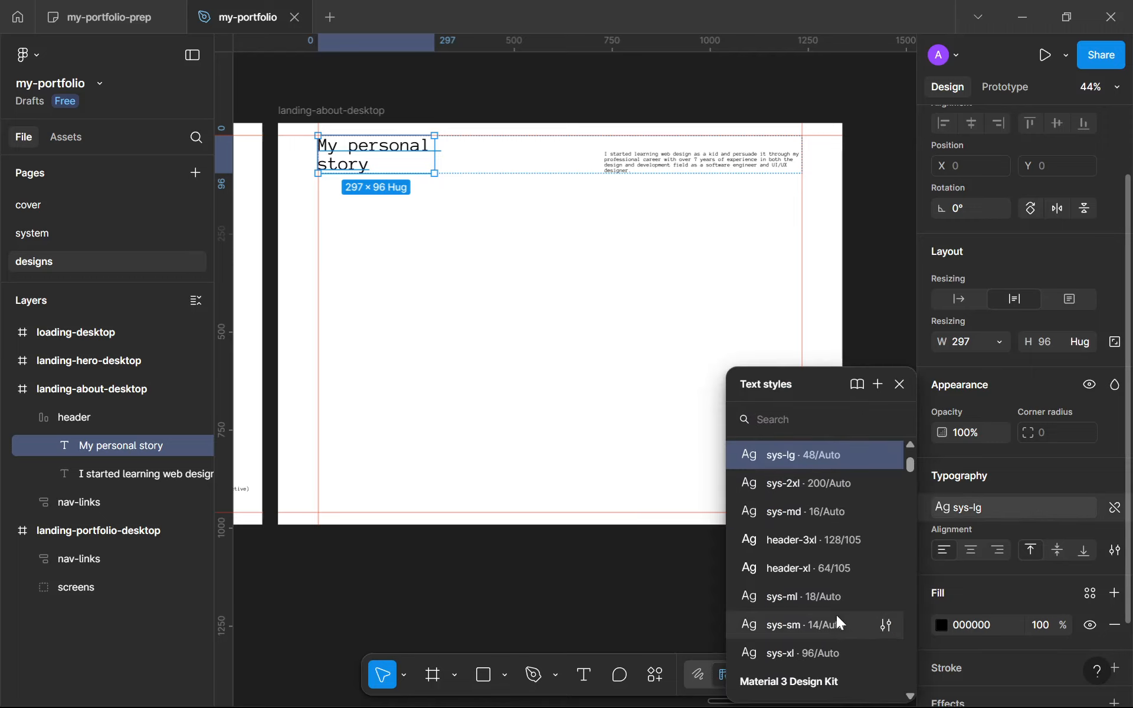
pyautogui.click(831, 649)
pyautogui.moveTo(435, 219); pyautogui.dragTo(547, 214)
pyautogui.click(501, 276)
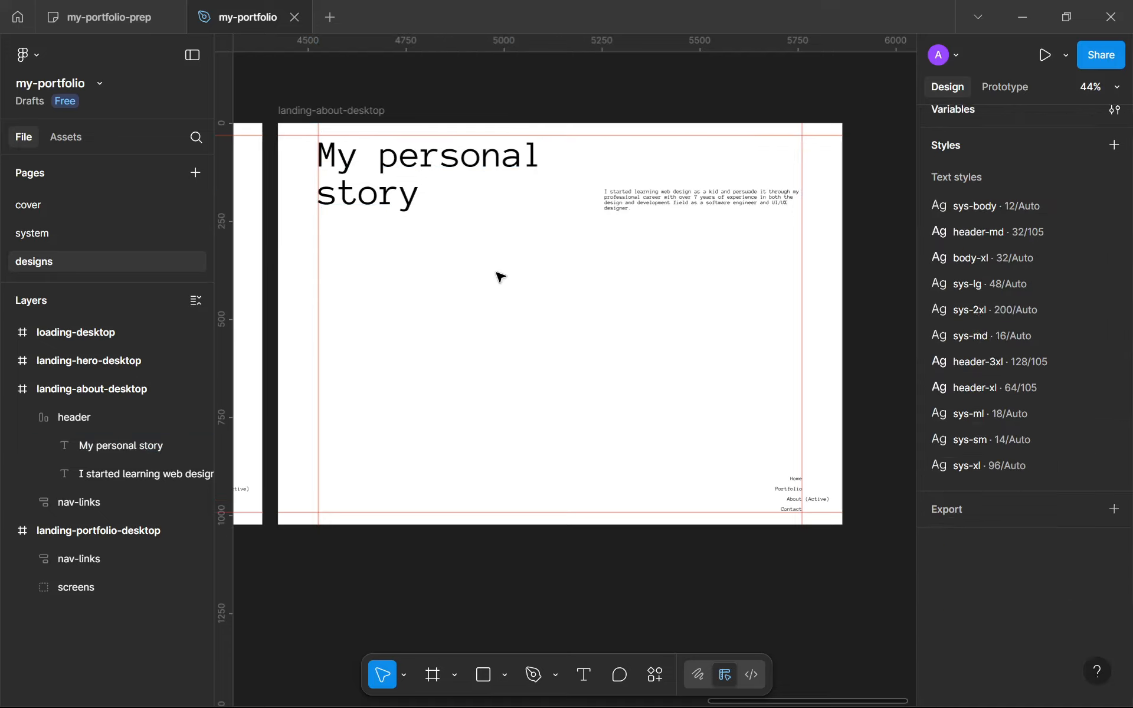
# Switch to the browser and examine the recent work list and its hover previews on the reference freelancer's portfolio website
pyautogui.scroll(2, 501, 276)
pyautogui.scroll(-2, 534, 245)
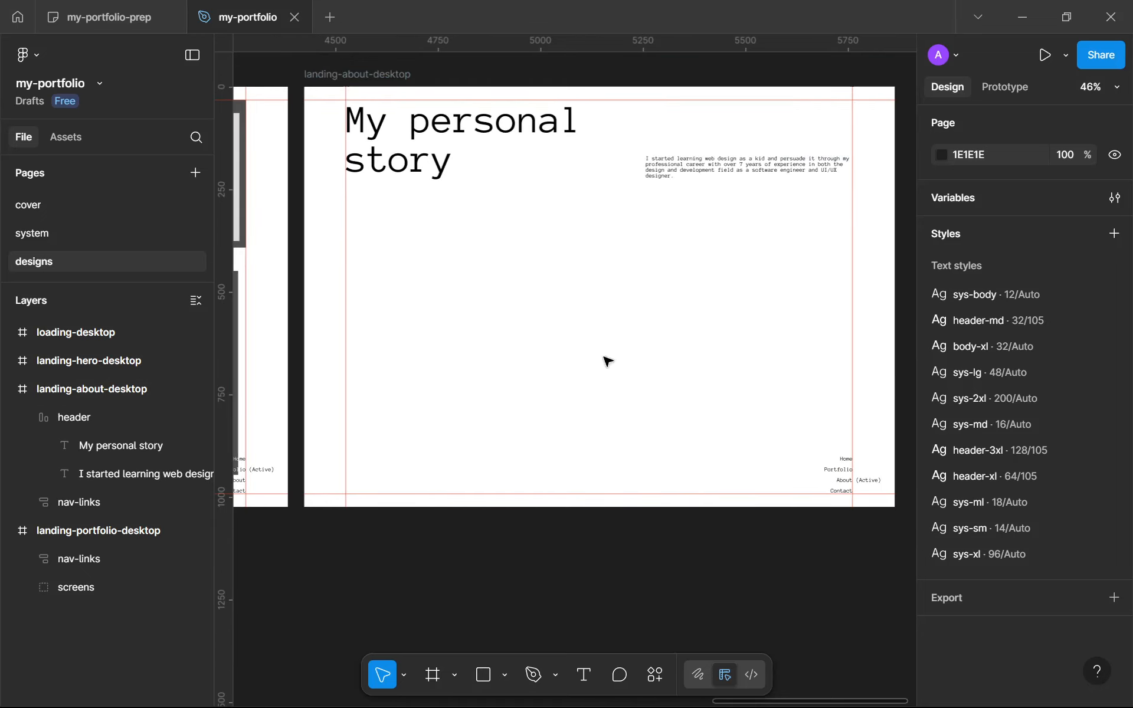
pyautogui.click(665, 689)
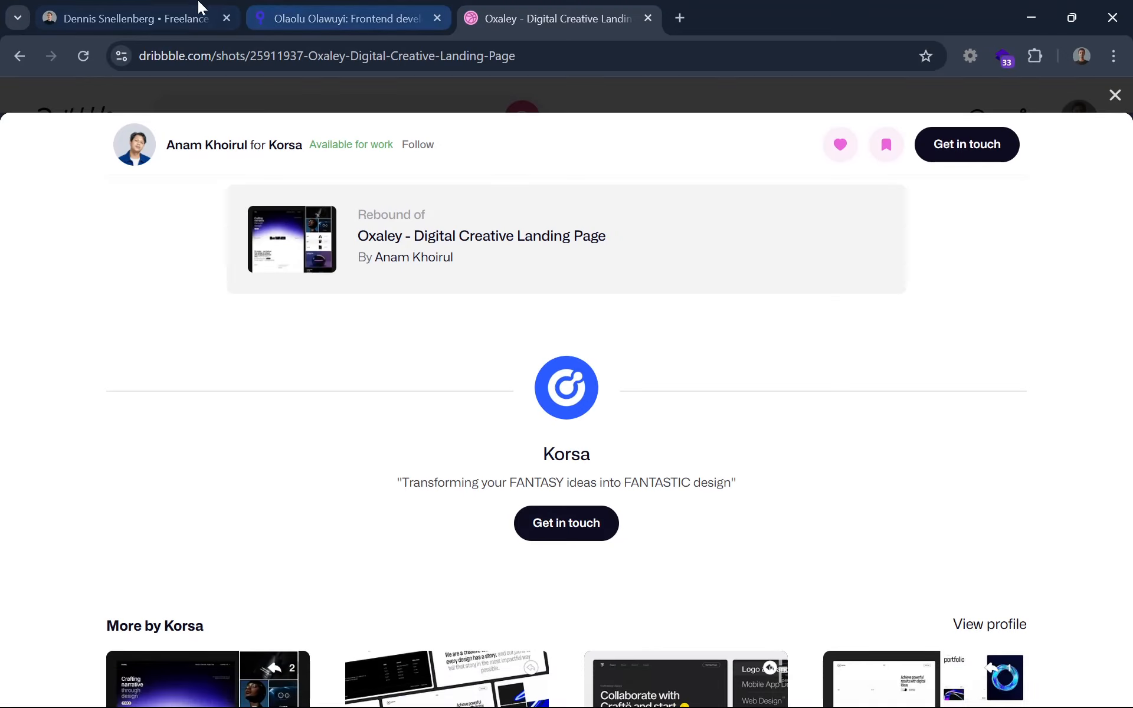
pyautogui.click(124, 12)
pyautogui.scroll(10, 228, 219)
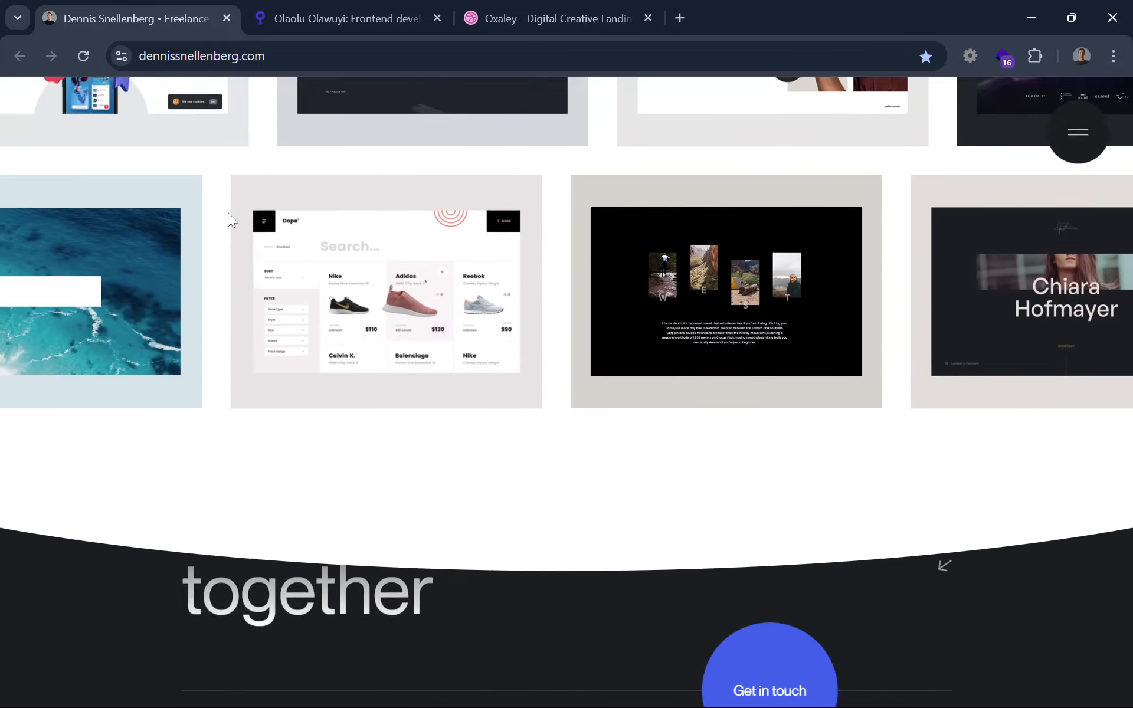
pyautogui.scroll(7, 228, 220)
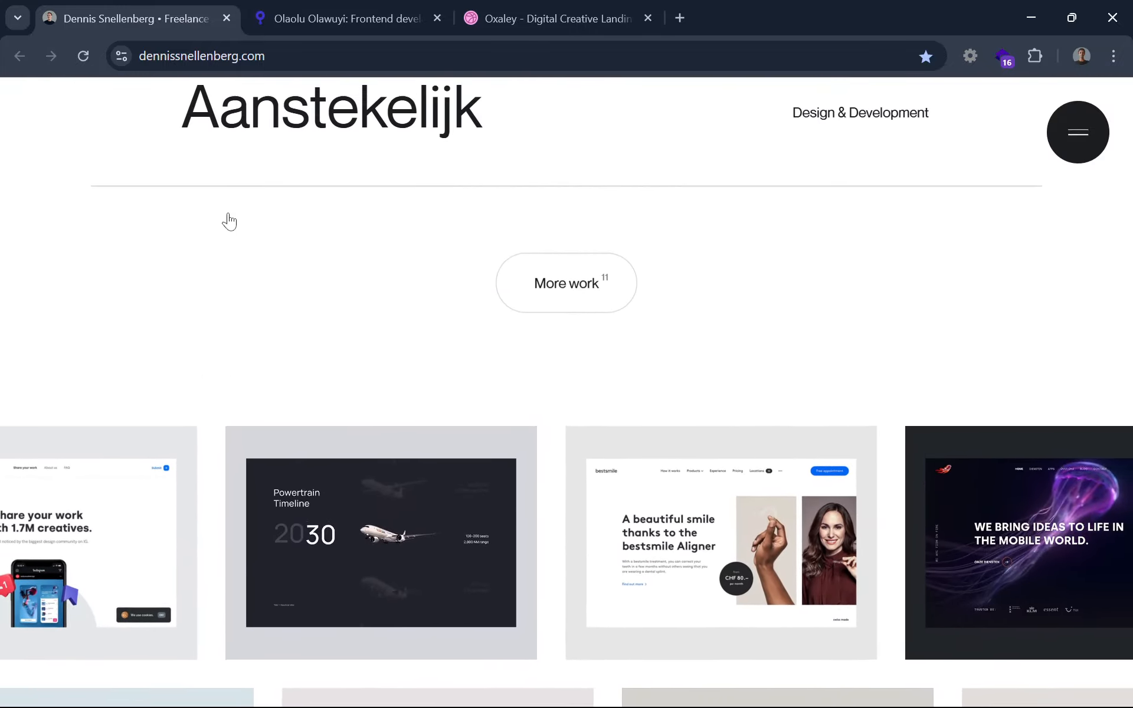
pyautogui.scroll(5, 576, 384)
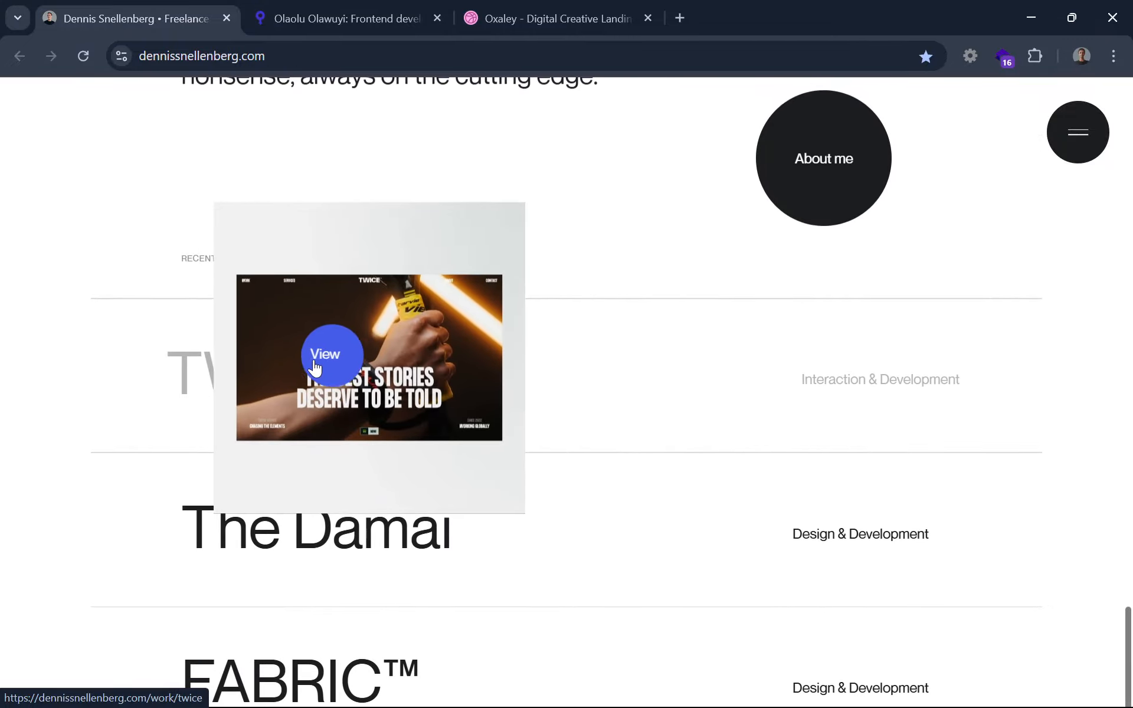
pyautogui.scroll(-2, 308, 364)
pyautogui.scroll(-2, 363, 390)
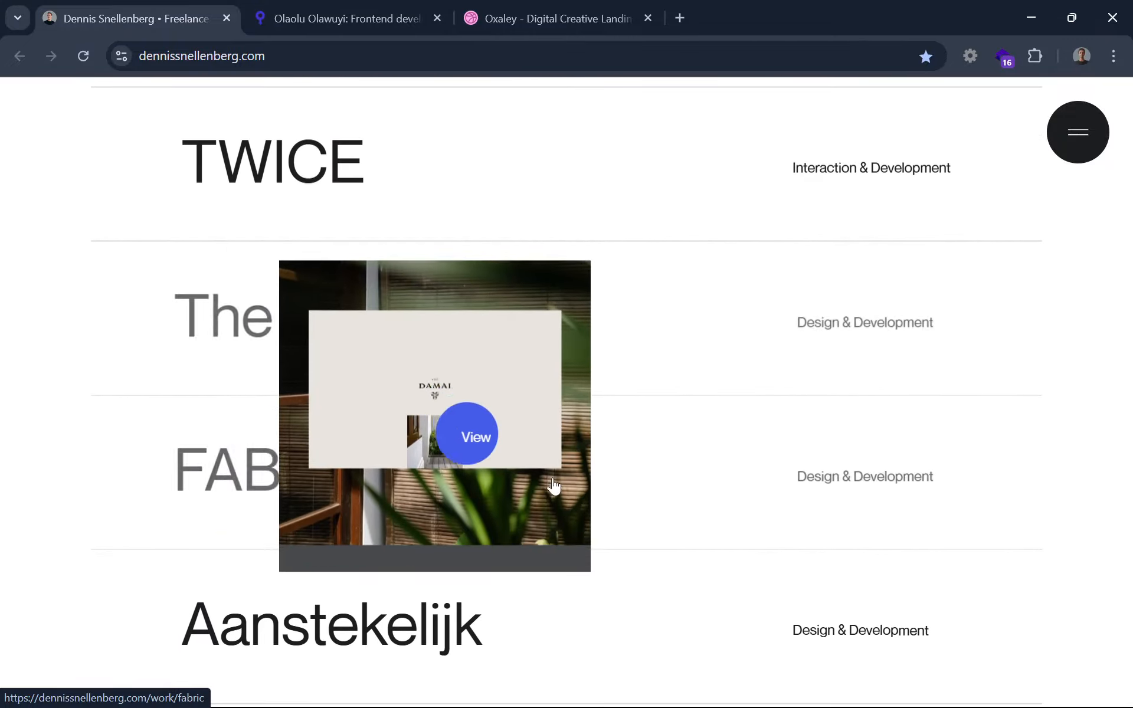
pyautogui.scroll(-6, 708, 480)
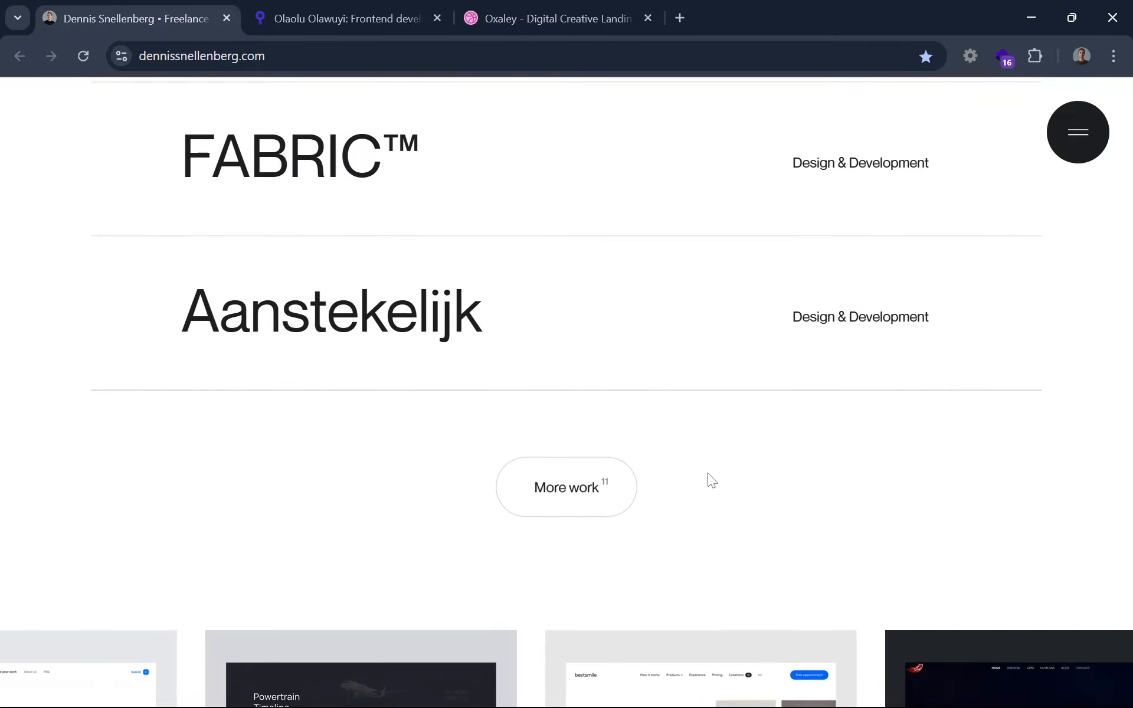
pyautogui.scroll(2, 710, 478)
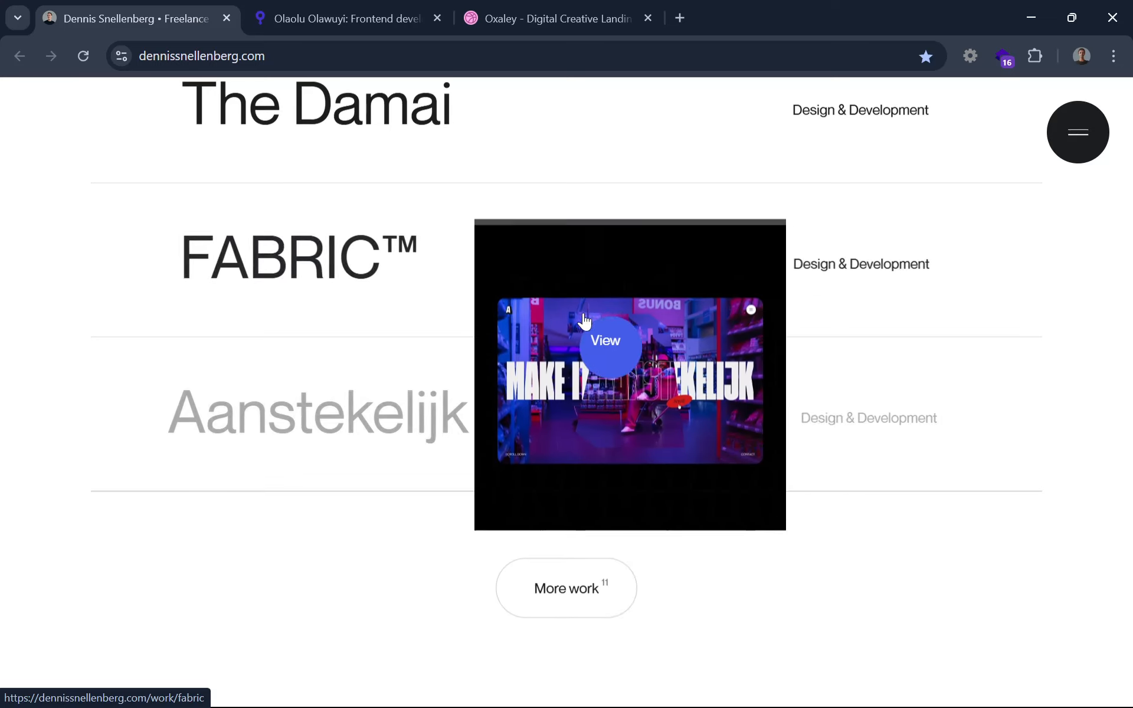
# Look through the reference frontend developer's portfolio and the bottom of the Oxaley shot page on Dribbble
pyautogui.click(345, 8)
pyautogui.scroll(15, 467, 360)
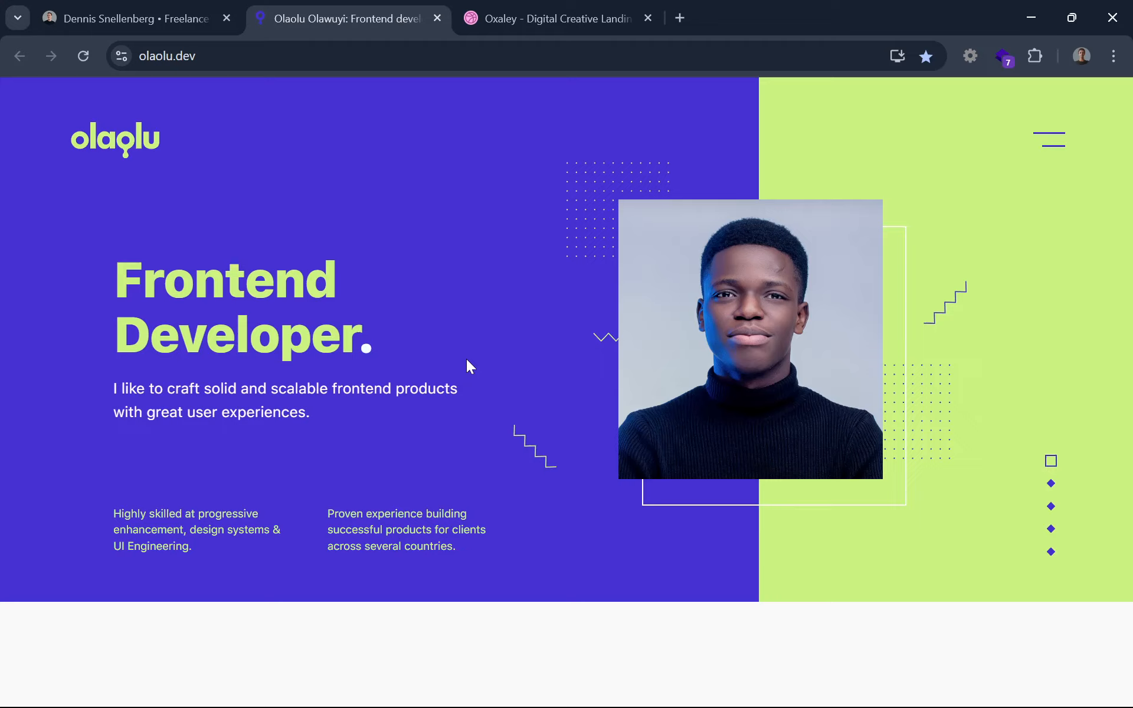
pyautogui.click(575, 33)
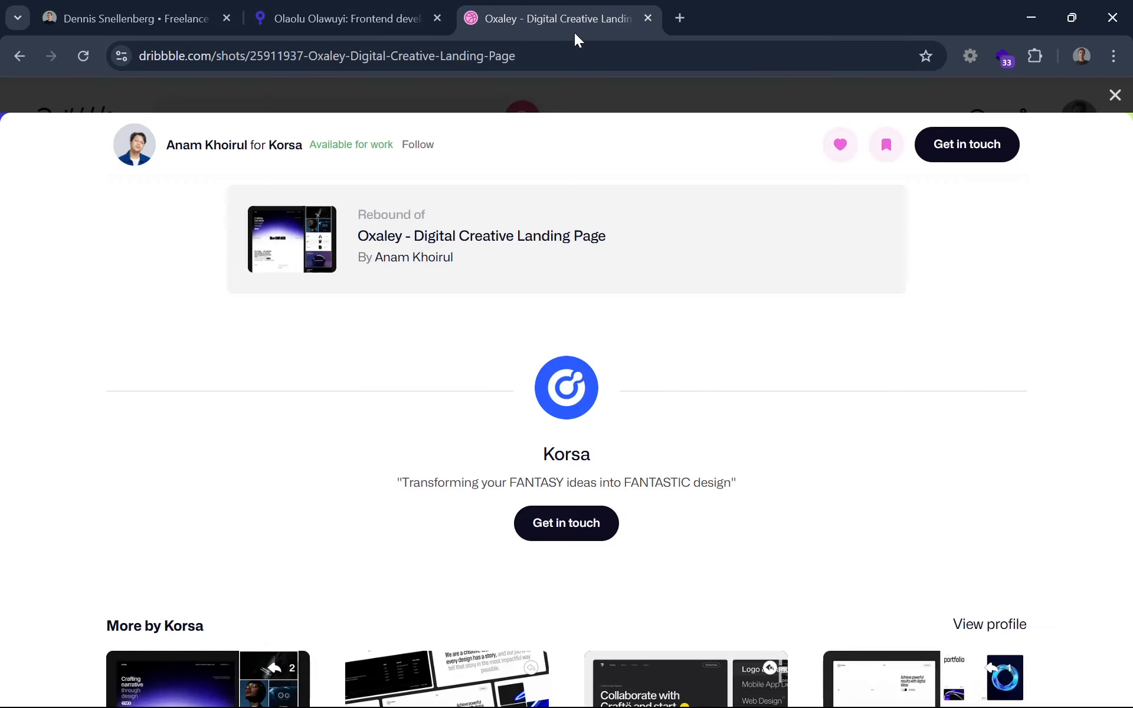
pyautogui.scroll(-3, 586, 161)
pyautogui.scroll(-3, 589, 161)
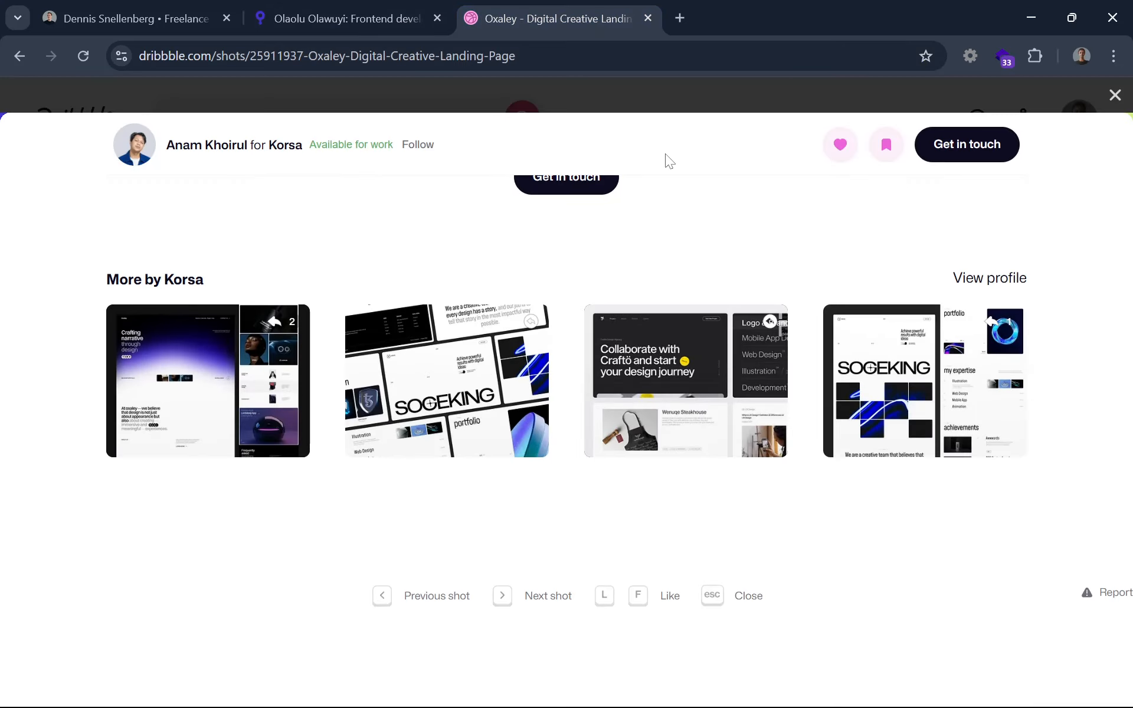
# Open the Sogeking - Creative Agency Website shot, like it, and save it to the My portfolio collection
pyautogui.click(498, 386)
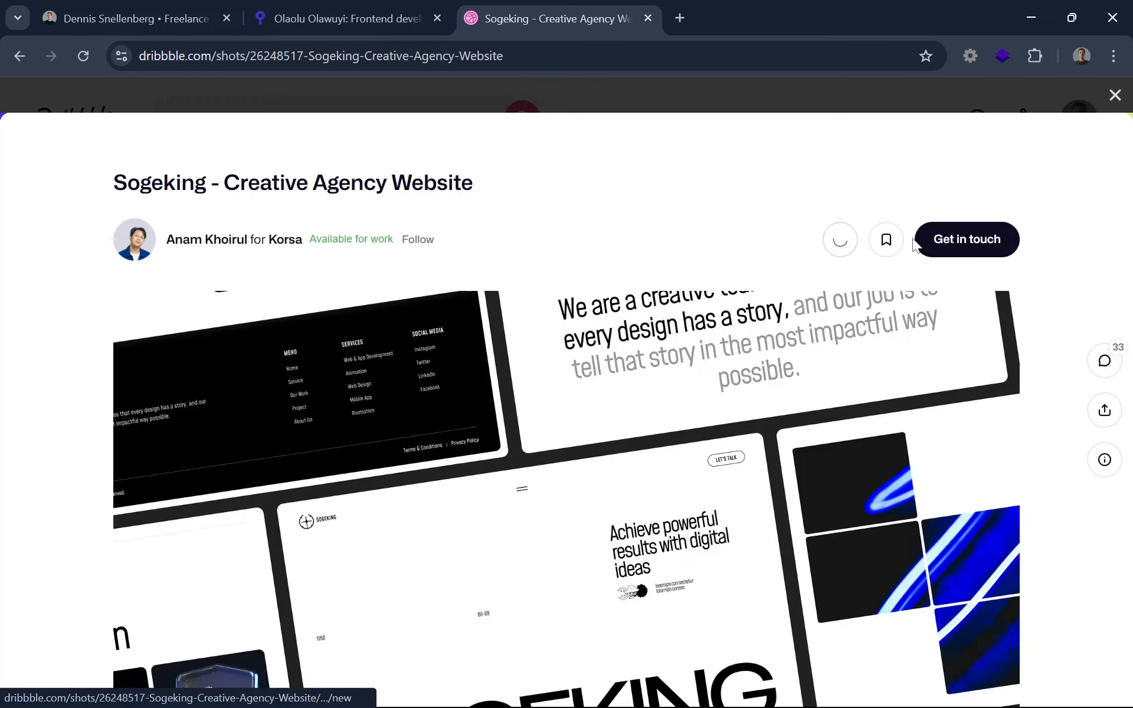
pyautogui.click(836, 240)
pyautogui.click(886, 241)
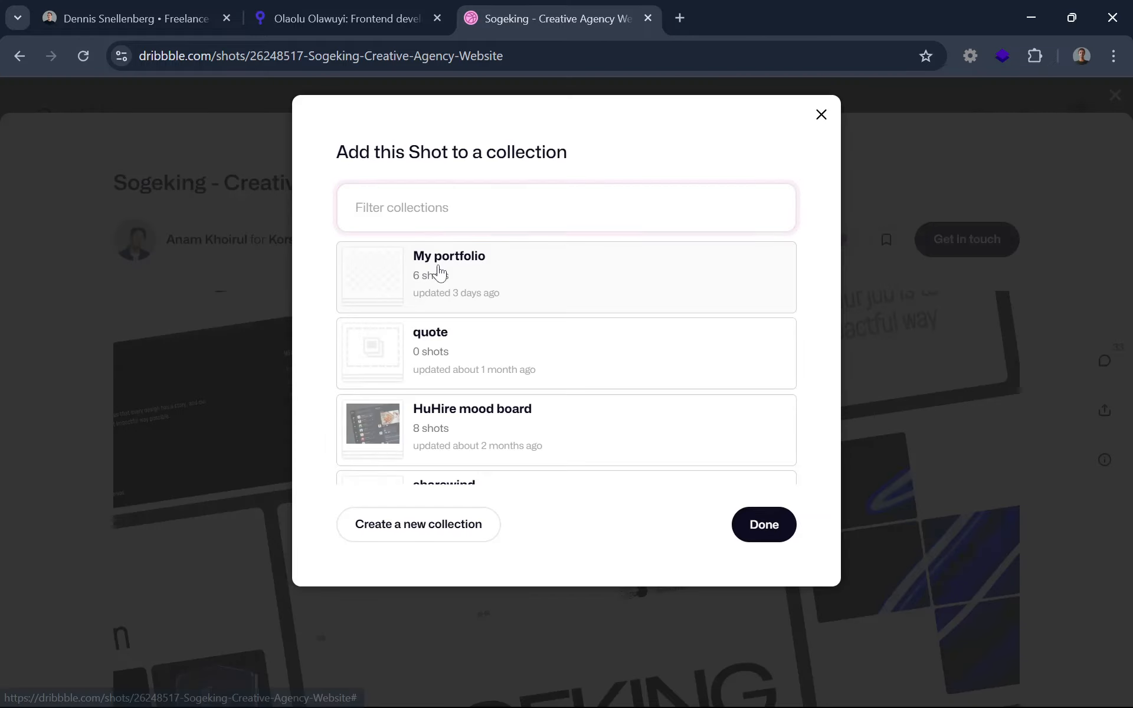
pyautogui.click(510, 273)
pyautogui.click(760, 524)
pyautogui.scroll(-2, 742, 399)
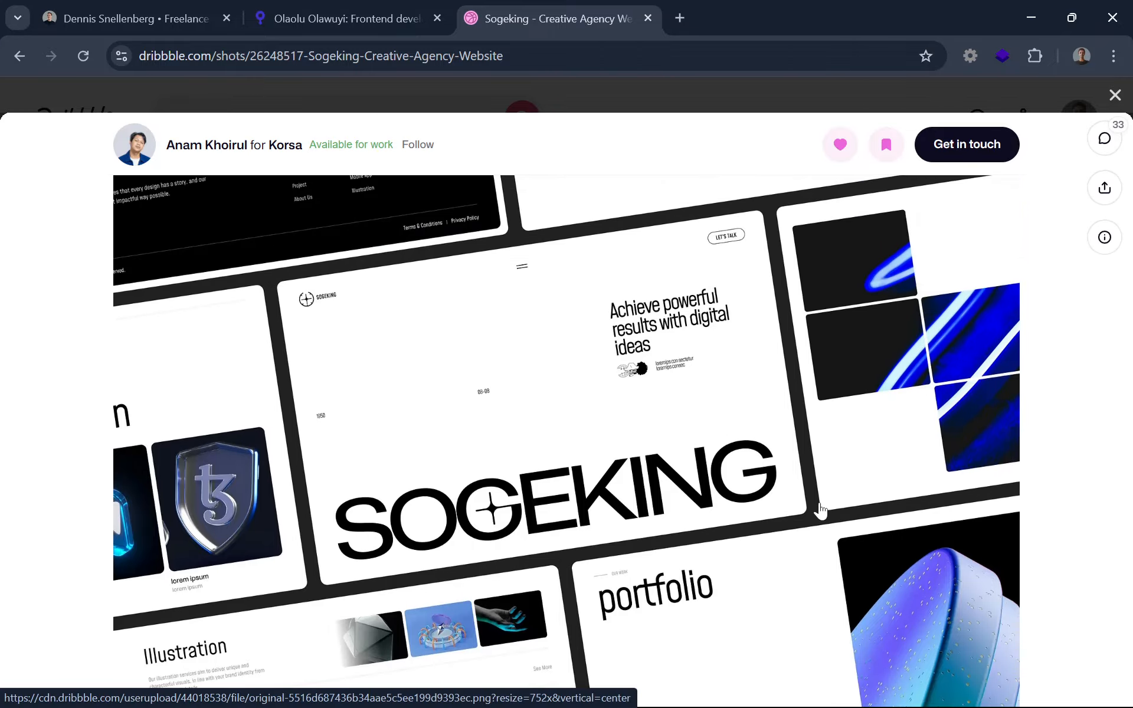
pyautogui.scroll(-3, 611, 518)
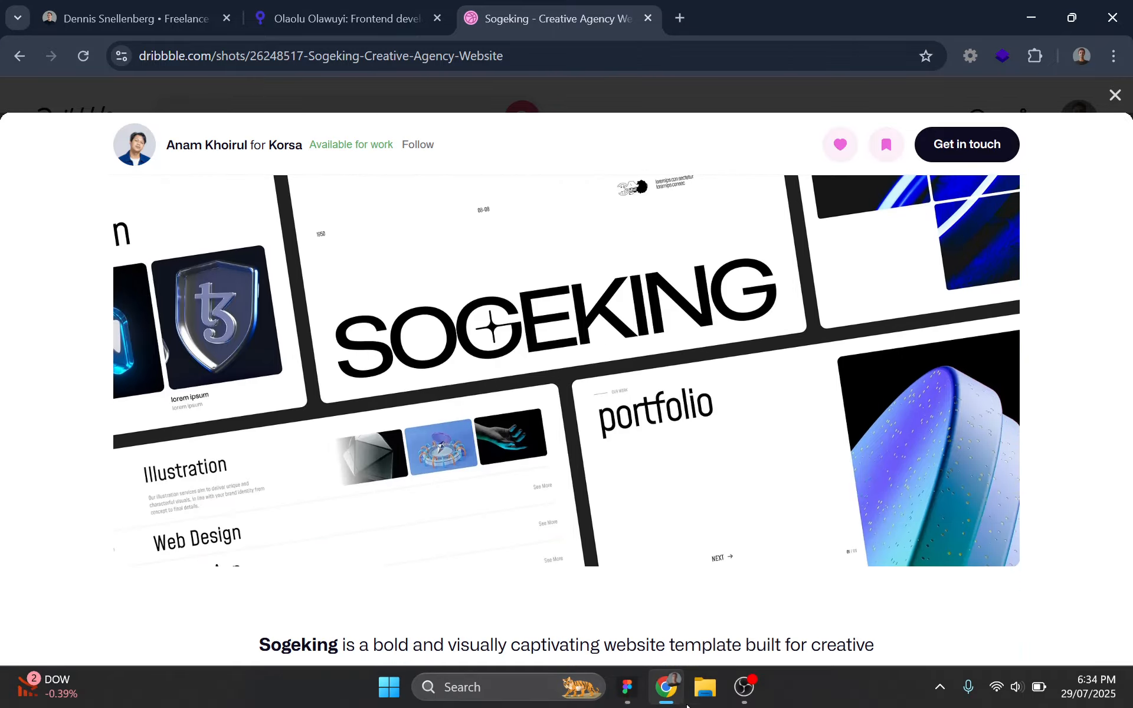
# Switch to Figma and draw a rectangle about 628 × 543 below the "My personal story" heading in landing-about-desktop
pyautogui.click(625, 699)
pyautogui.scroll(3, 538, 298)
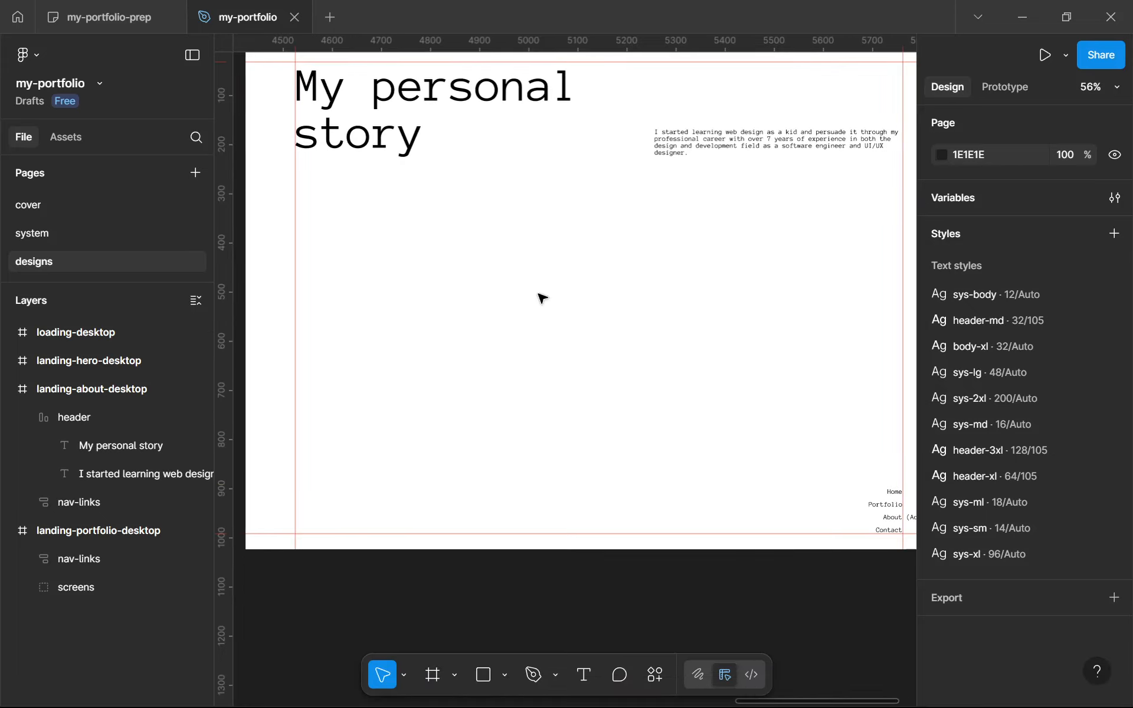
pyautogui.press('r')
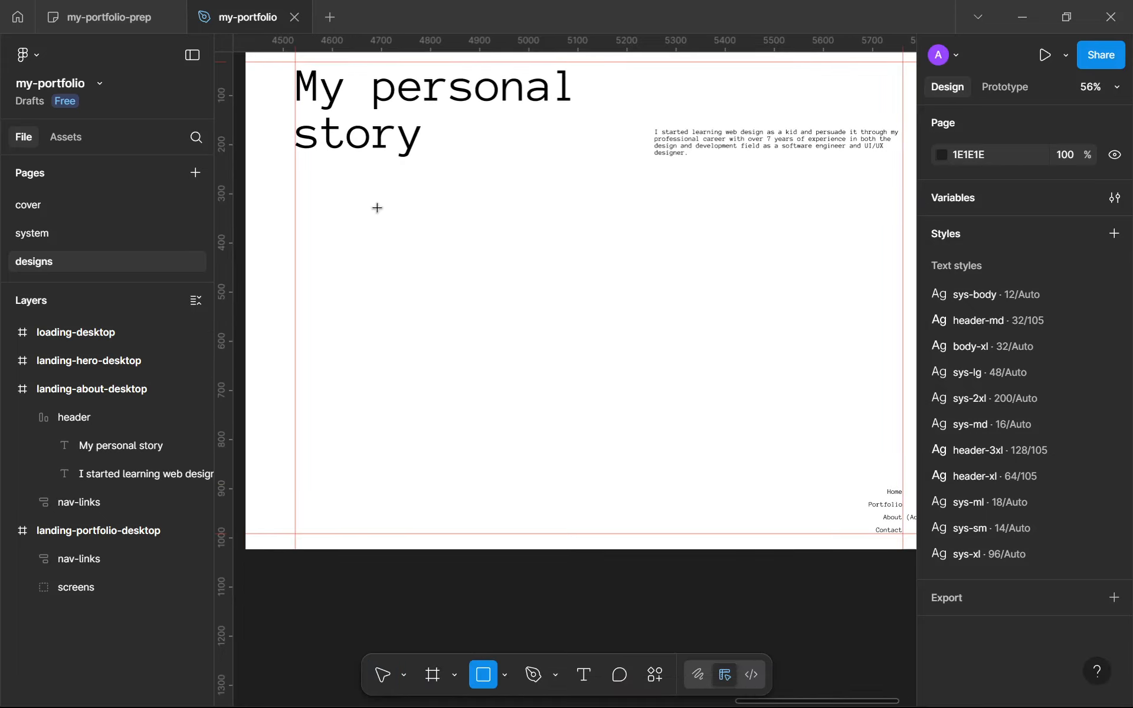
pyautogui.scroll(-1, 377, 207)
pyautogui.moveTo(356, 195)
pyautogui.mouseDown()
pyautogui.moveTo(569, 342)
pyautogui.moveTo(615, 423)
pyautogui.moveTo(642, 442)
pyautogui.mouseUp()
pyautogui.scroll(-5, 642, 442)
# Replace the new rectangle in landing-about-desktop with a copy of the last img frame from landing-hero-desktop
pyautogui.moveTo(626, 383); pyautogui.dragTo(912, 316)
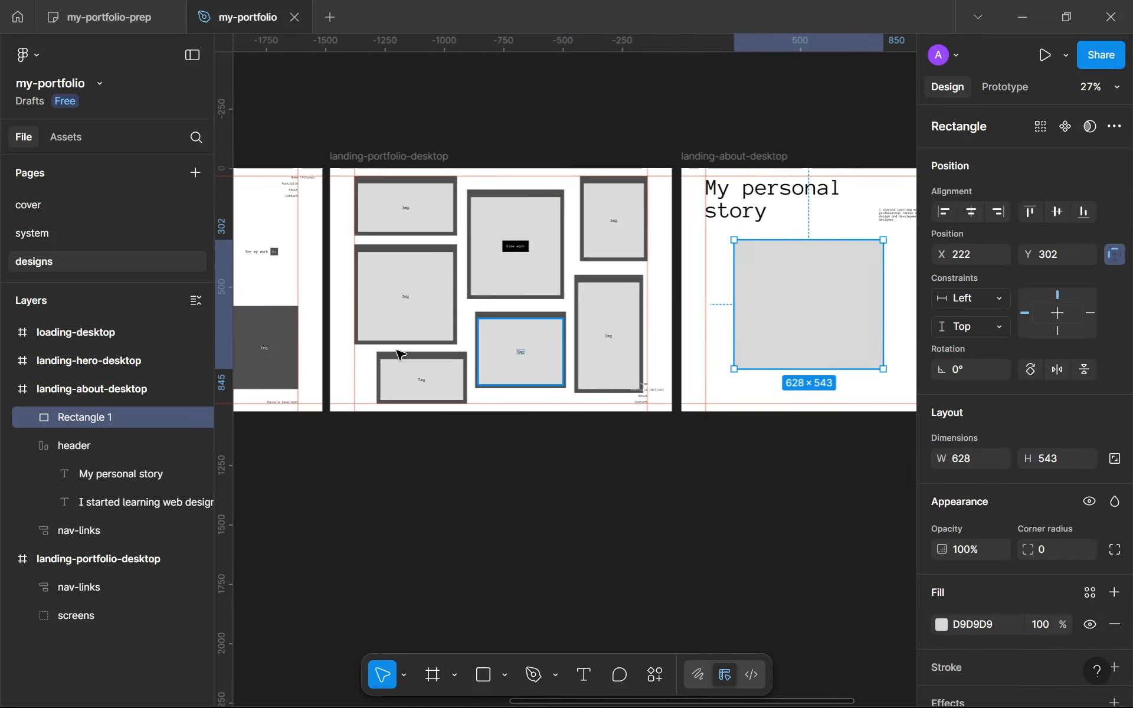
pyautogui.click(282, 357)
pyautogui.click(281, 357)
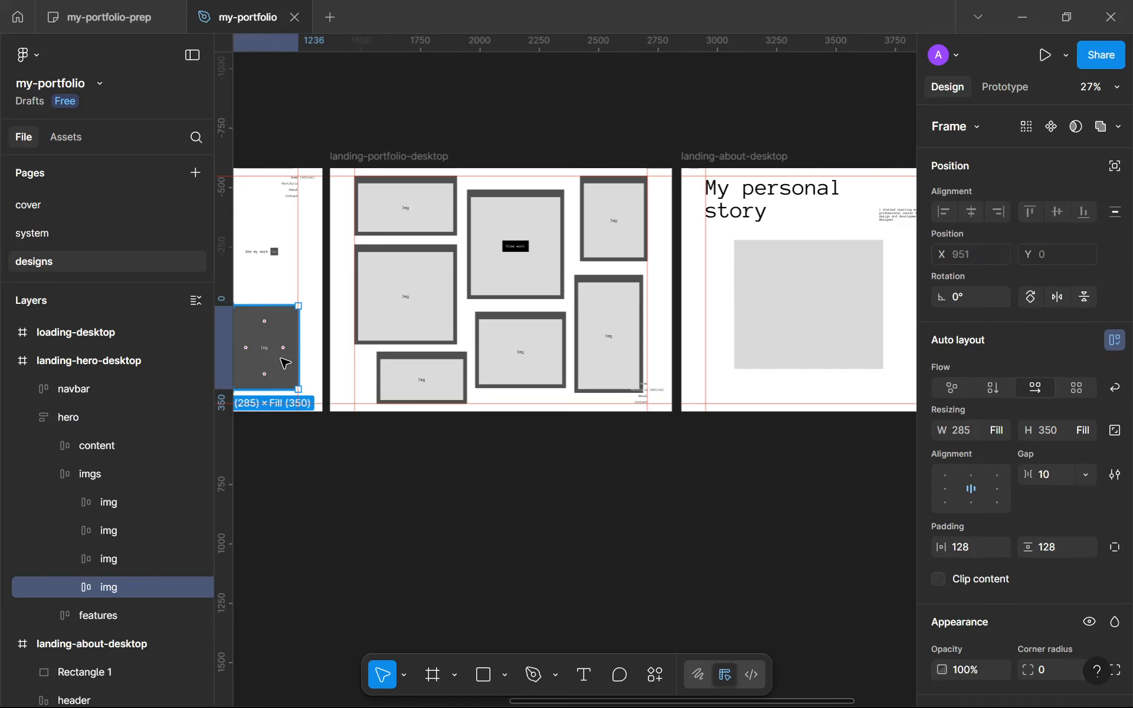
pyautogui.scroll(-3, 282, 357)
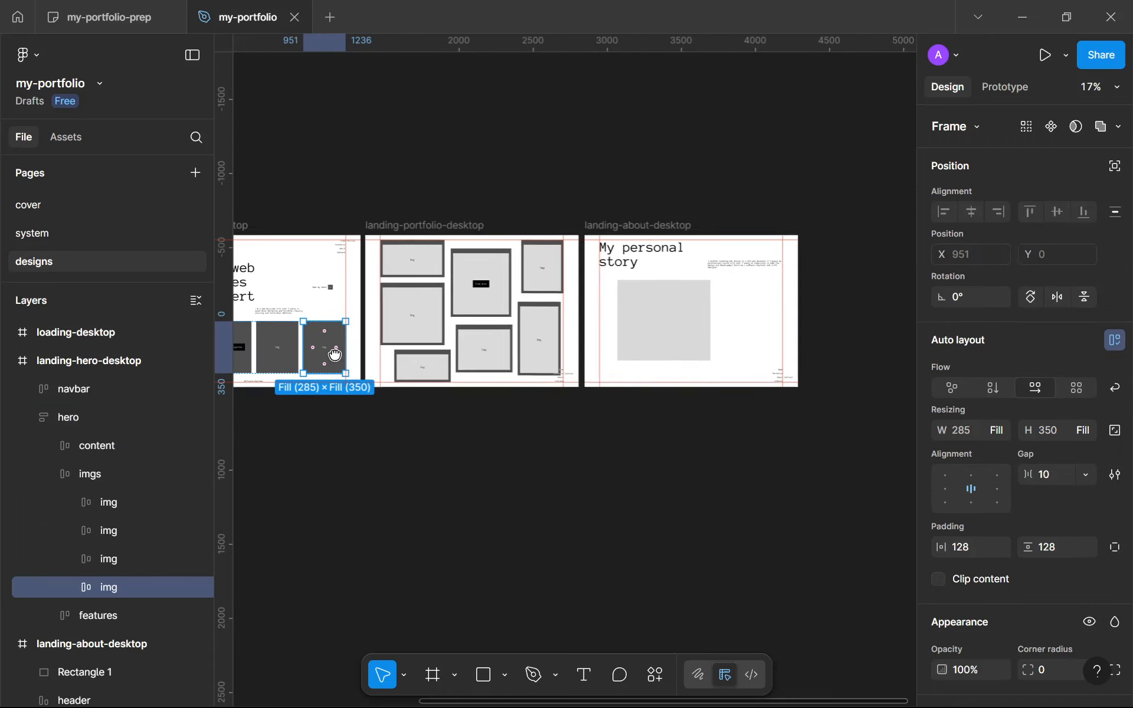
pyautogui.press('Escape')
pyautogui.click(706, 353)
pyautogui.hotkey('ctrl', 'shift', 'r')
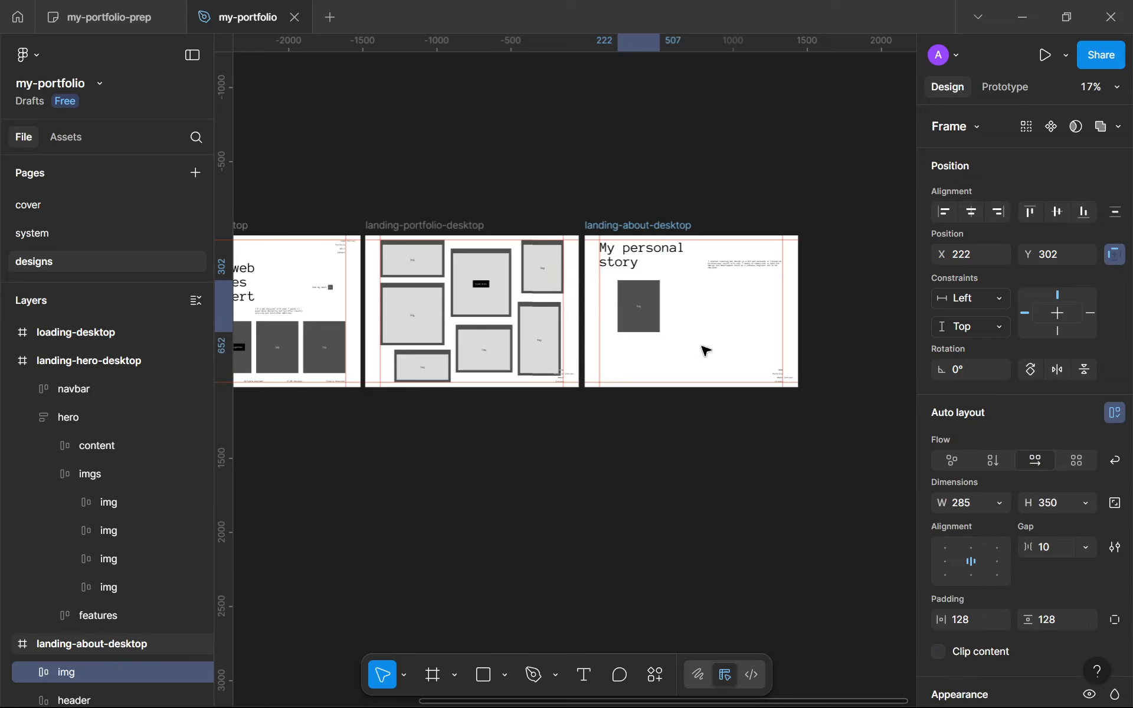
# Widen the img placeholder to about 509 and move it to about X 258, Y 367 below the heading
pyautogui.scroll(5, 705, 351)
pyautogui.moveTo(528, 275); pyautogui.dragTo(619, 295)
pyautogui.moveTo(563, 269); pyautogui.dragTo(577, 295)
pyautogui.scroll(3, 577, 295)
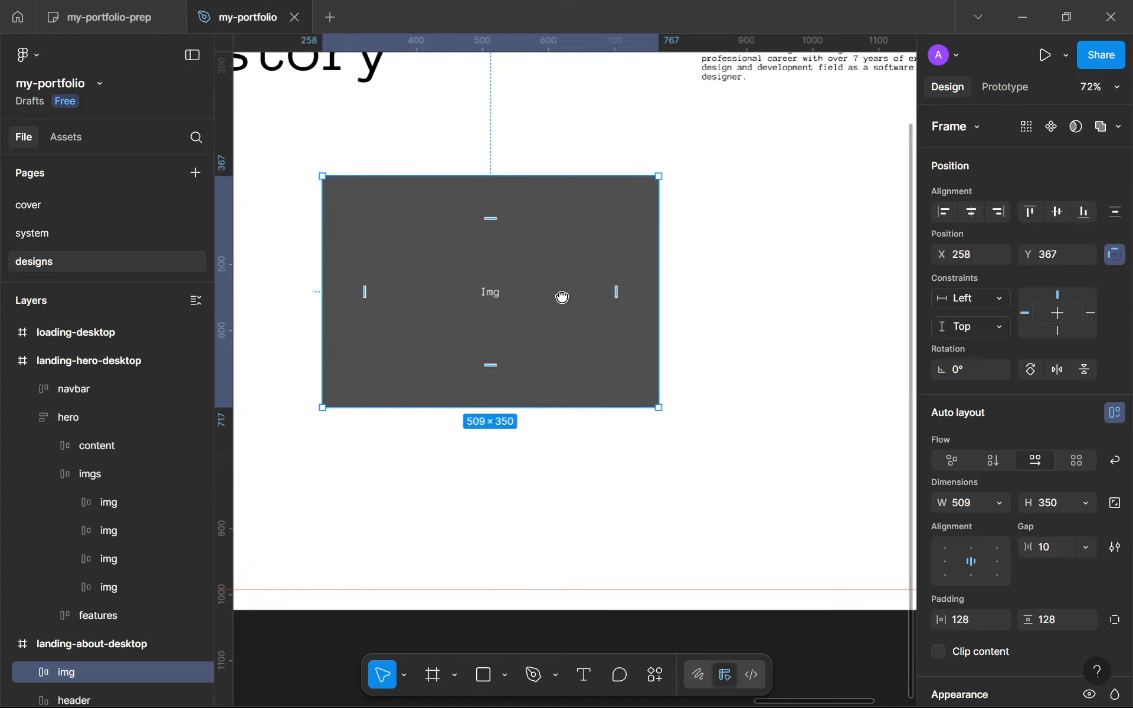
# Add the text "London, England" below the image placeholder
pyautogui.press('t')
pyautogui.click(583, 444)
pyautogui.scroll(2, 584, 444)
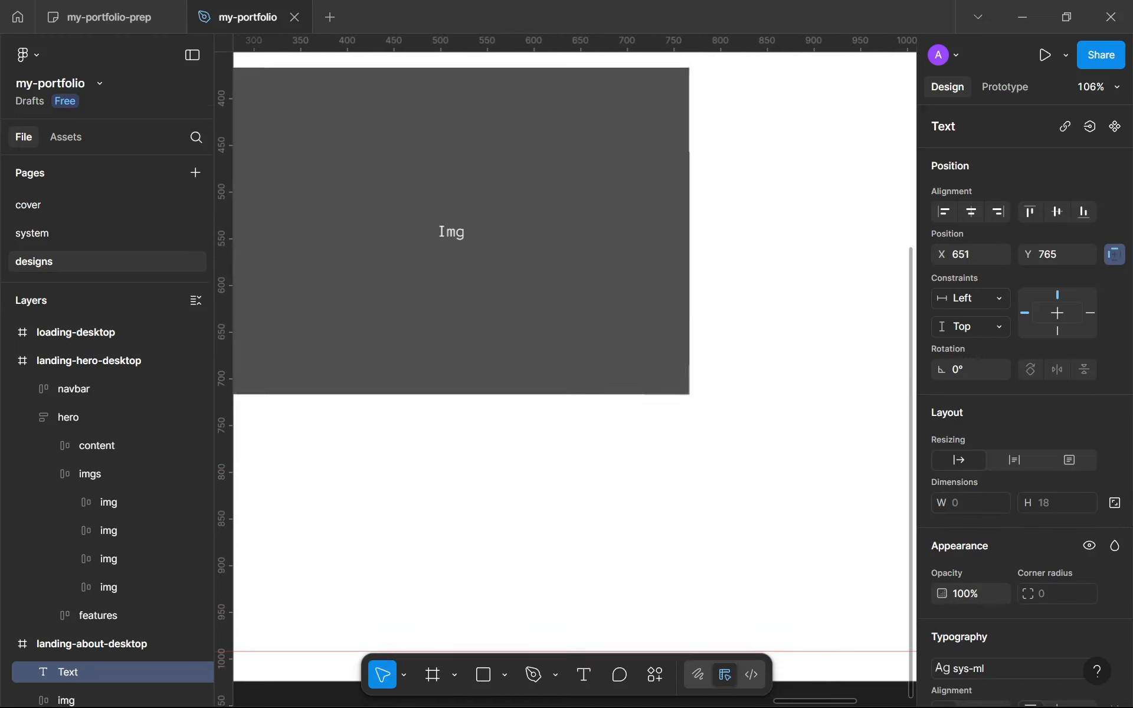
pyautogui.scroll(-2, 584, 444)
pyautogui.write('Loc')
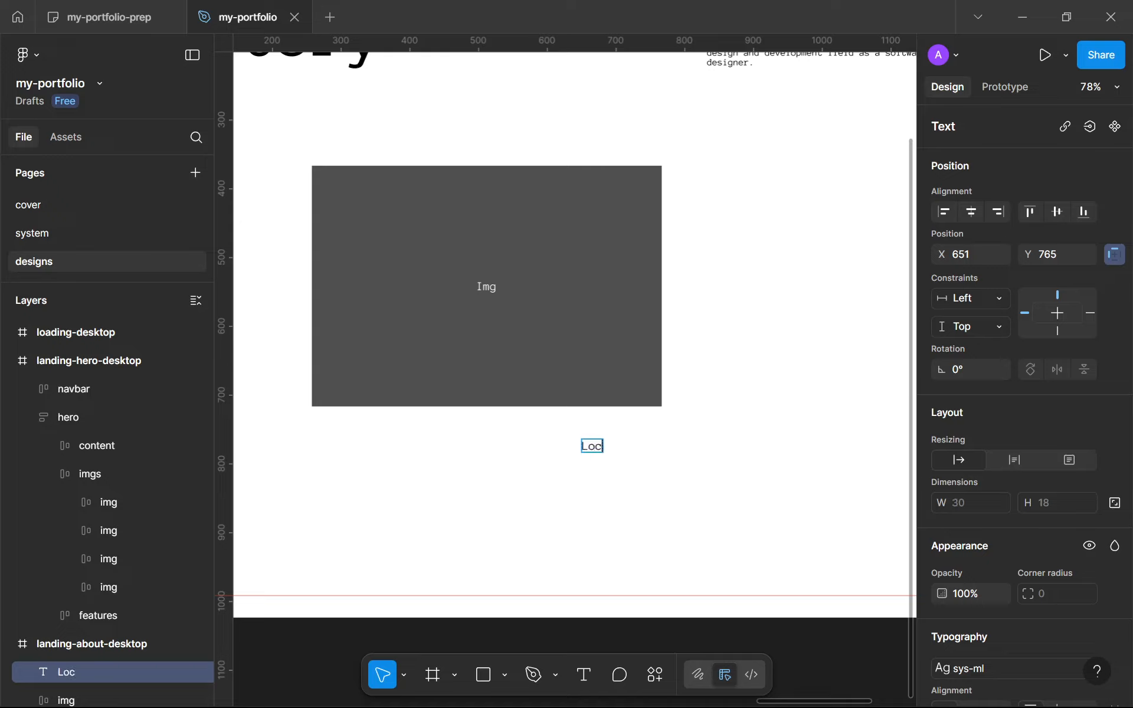
pyautogui.write('ation')
pyautogui.hotkey('ctrl', 'BackSpace')
pyautogui.write('Lod')
pyautogui.press('BackSpace')
pyautogui.write('ndon, England')
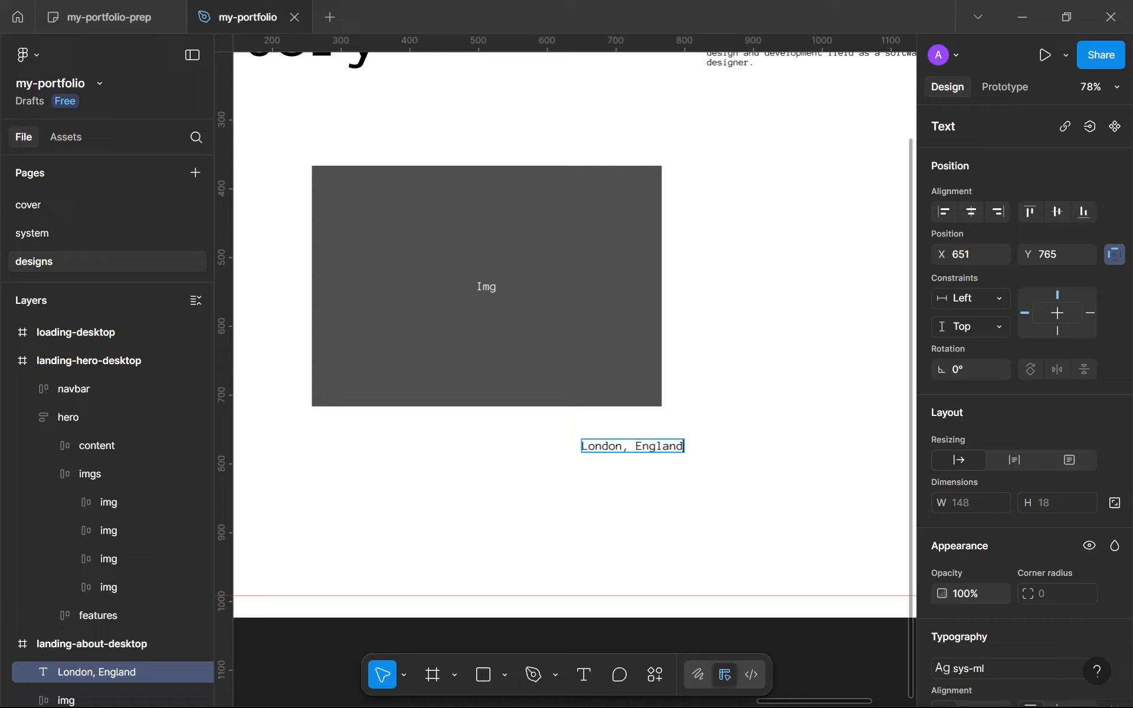
pyautogui.press('Escape')
# Align the "London, England" caption with the image's lower-left corner and apply the sys-sm text style
pyautogui.moveTo(602, 450); pyautogui.dragTo(332, 426)
pyautogui.scroll(-3, 1089, 522)
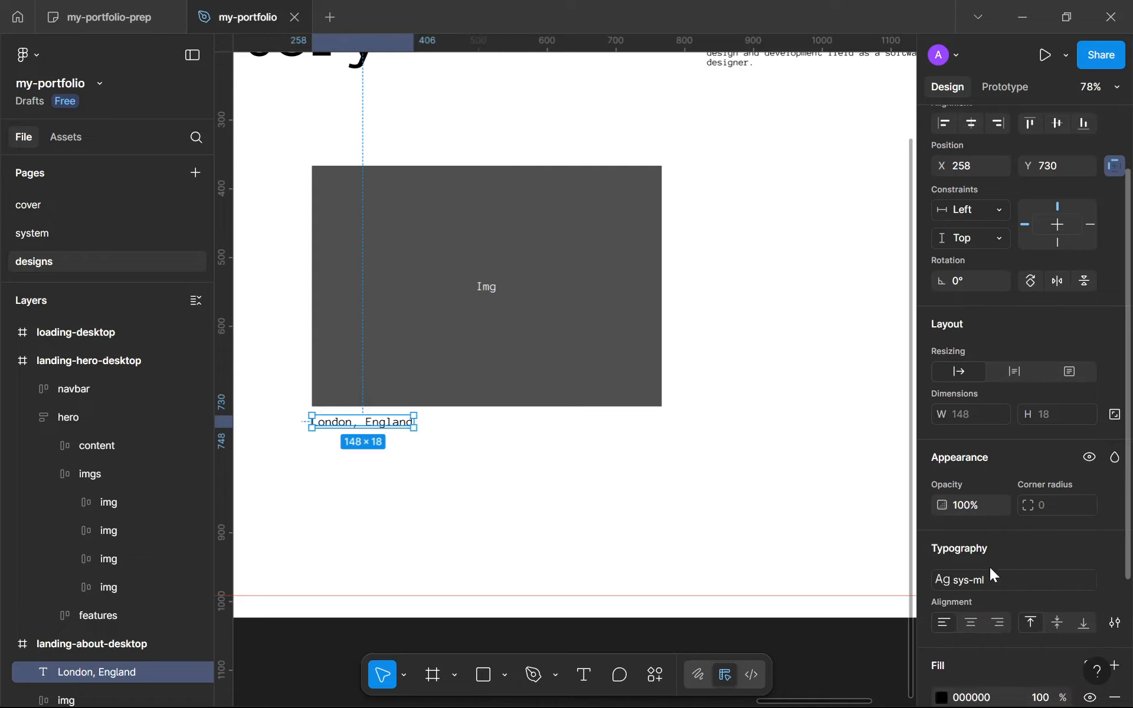
pyautogui.click(983, 579)
pyautogui.click(794, 583)
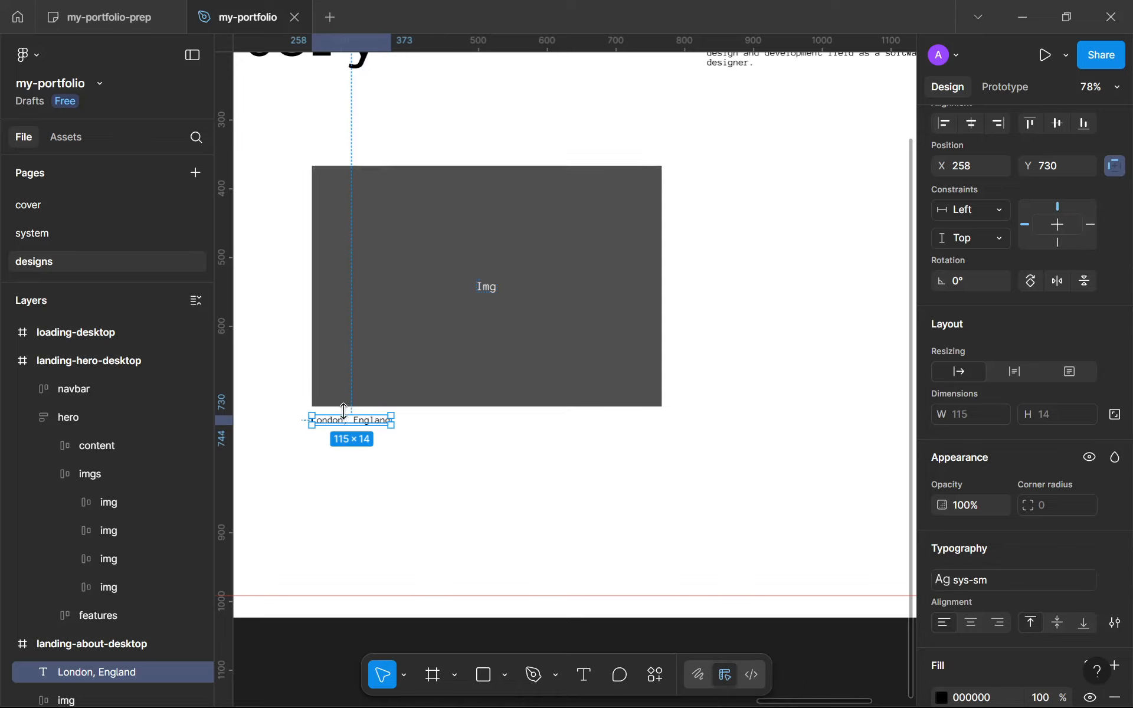
# Duplicate the location caption, change the copy to "27/05/2025", and align it with the image's right edge
pyautogui.scroll(3, 348, 434)
pyautogui.moveTo(348, 433); pyautogui.dragTo(554, 435)
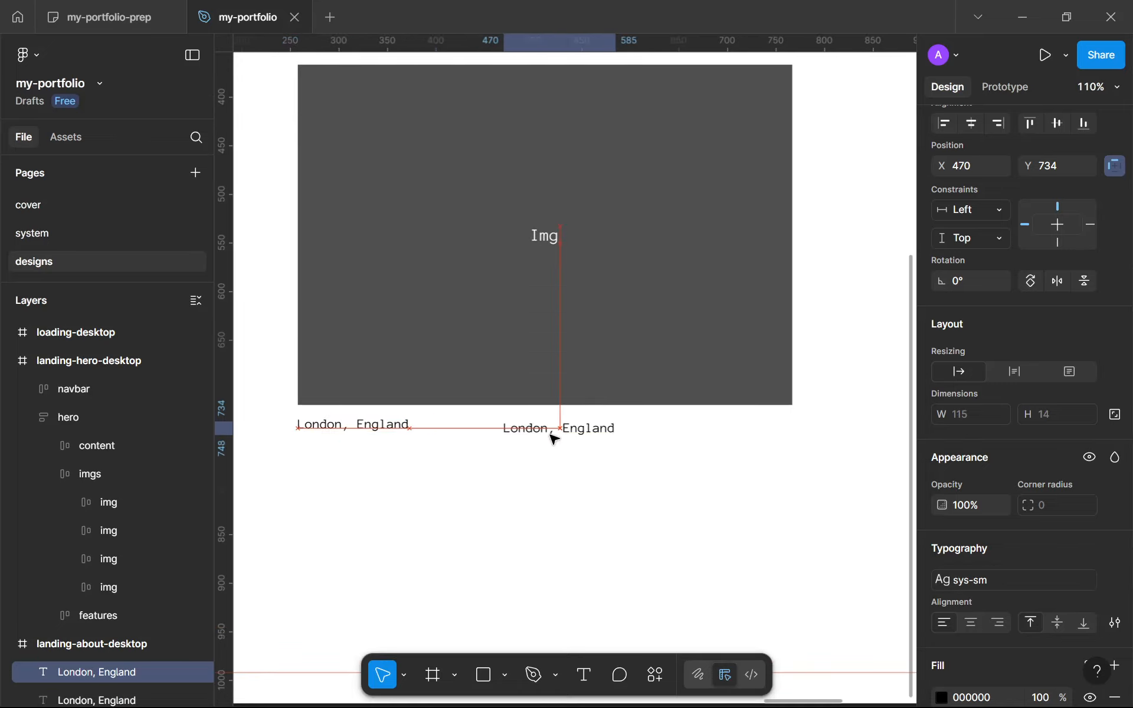
pyautogui.press('Return')
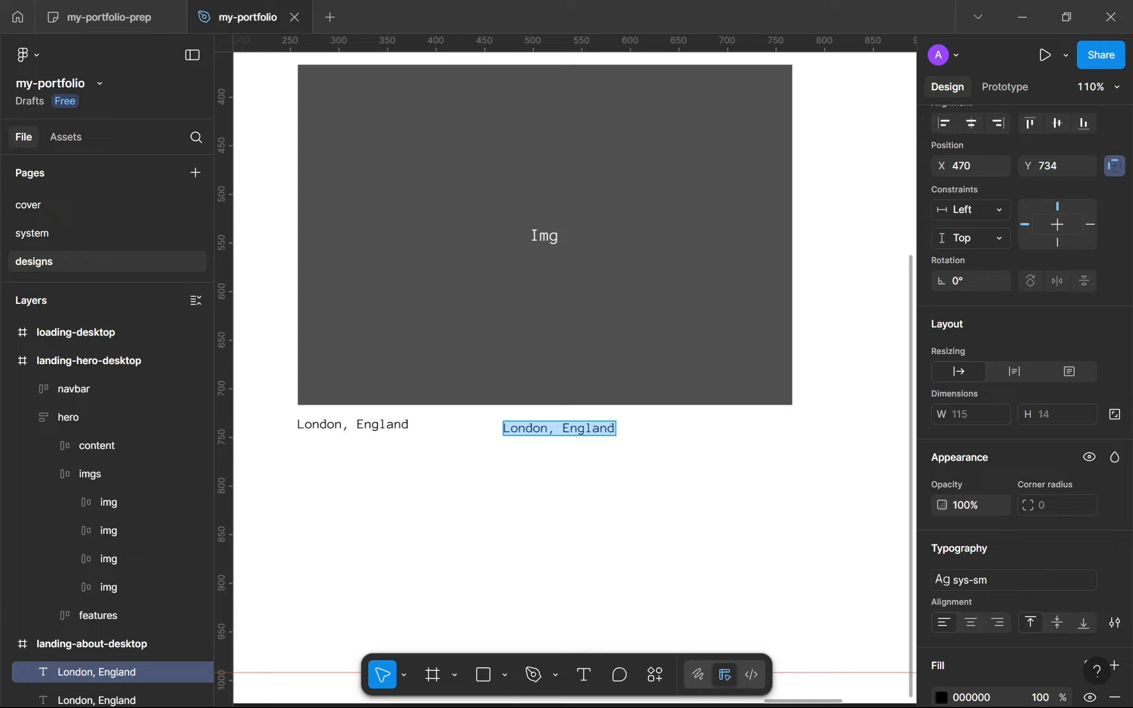
pyautogui.write('27')
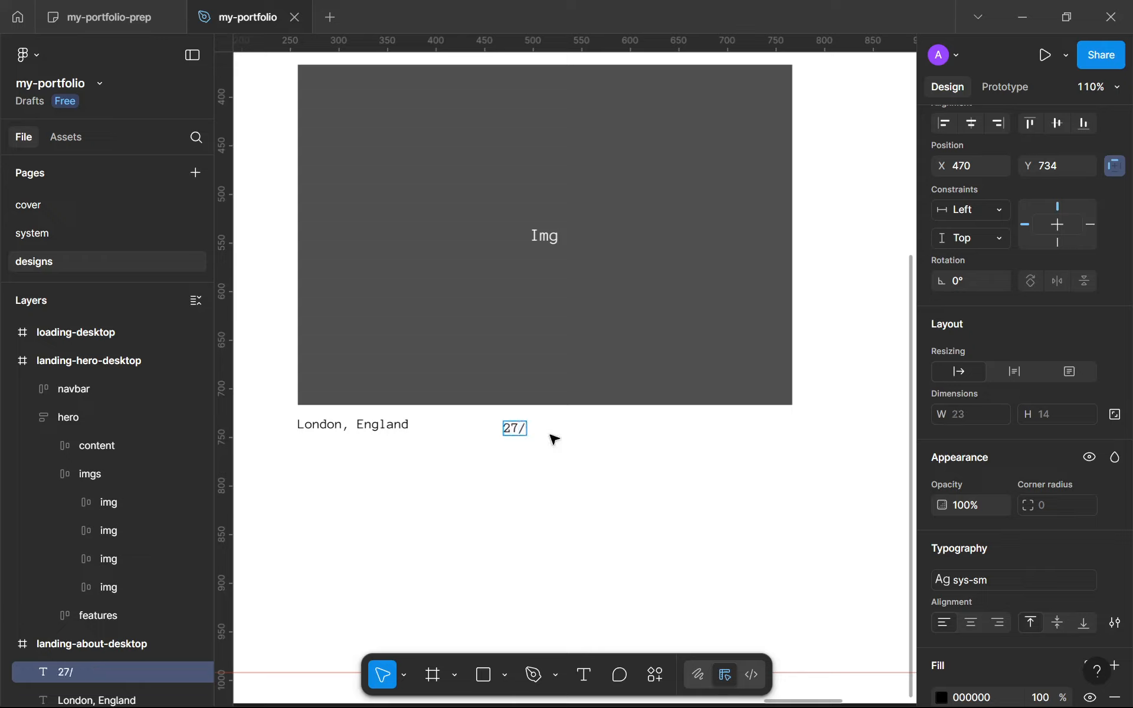
pyautogui.write('/05/2025')
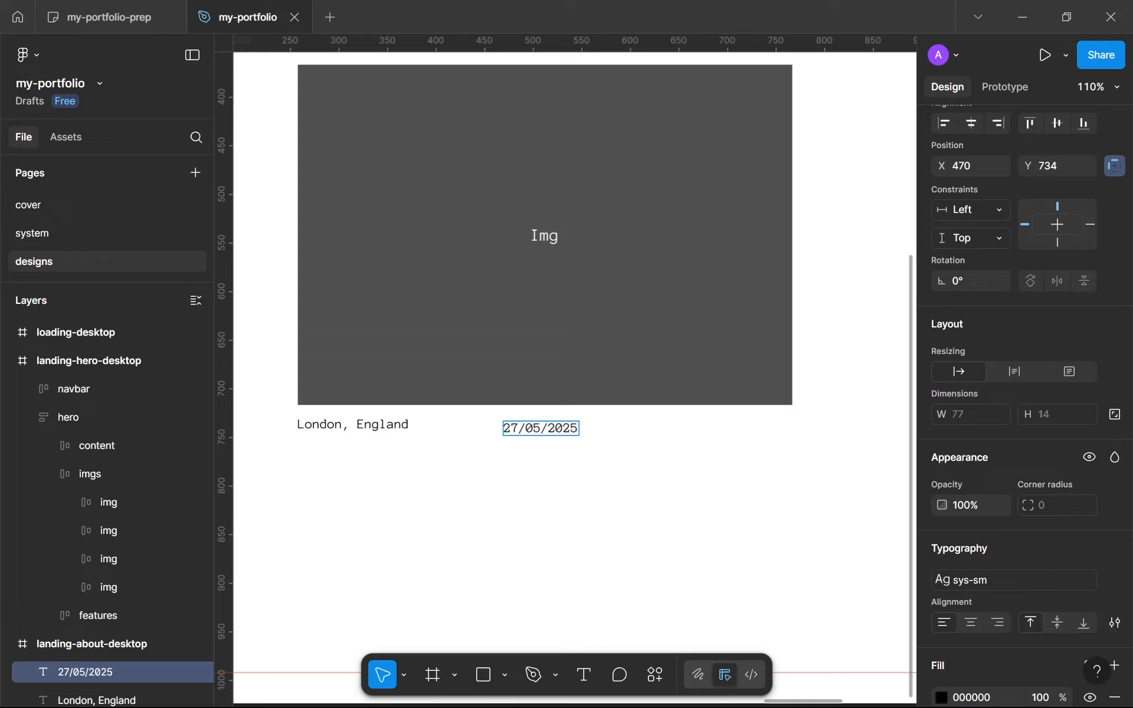
pyautogui.click(565, 462)
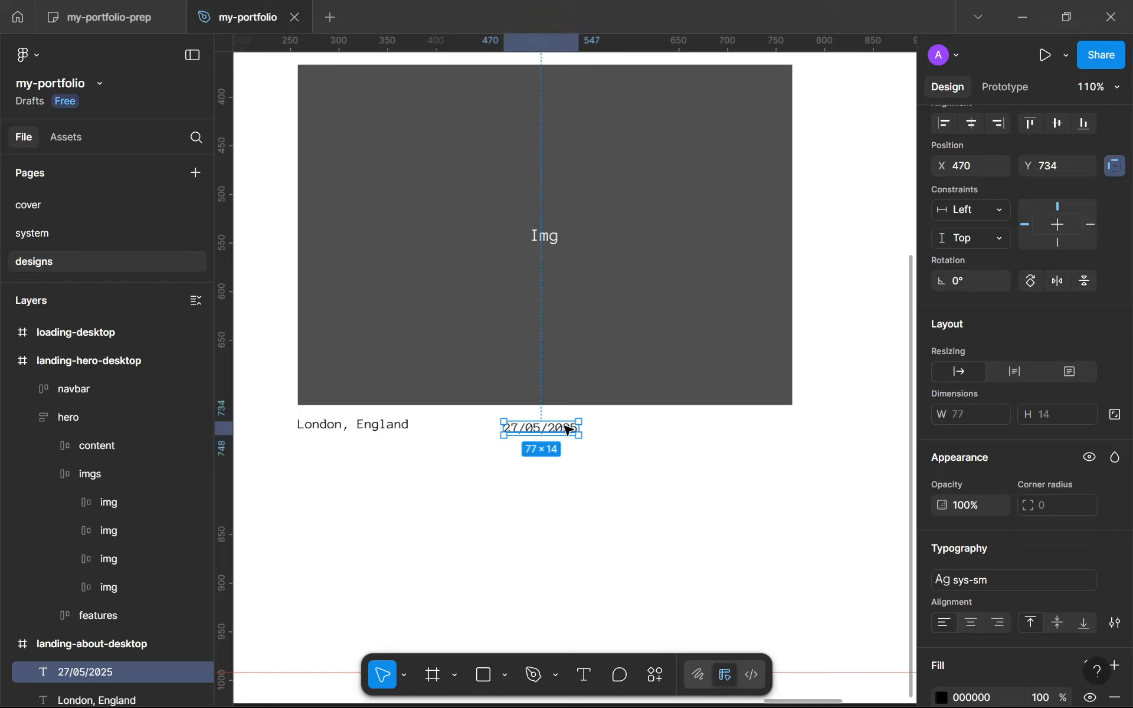
pyautogui.moveTo(566, 429); pyautogui.dragTo(771, 426)
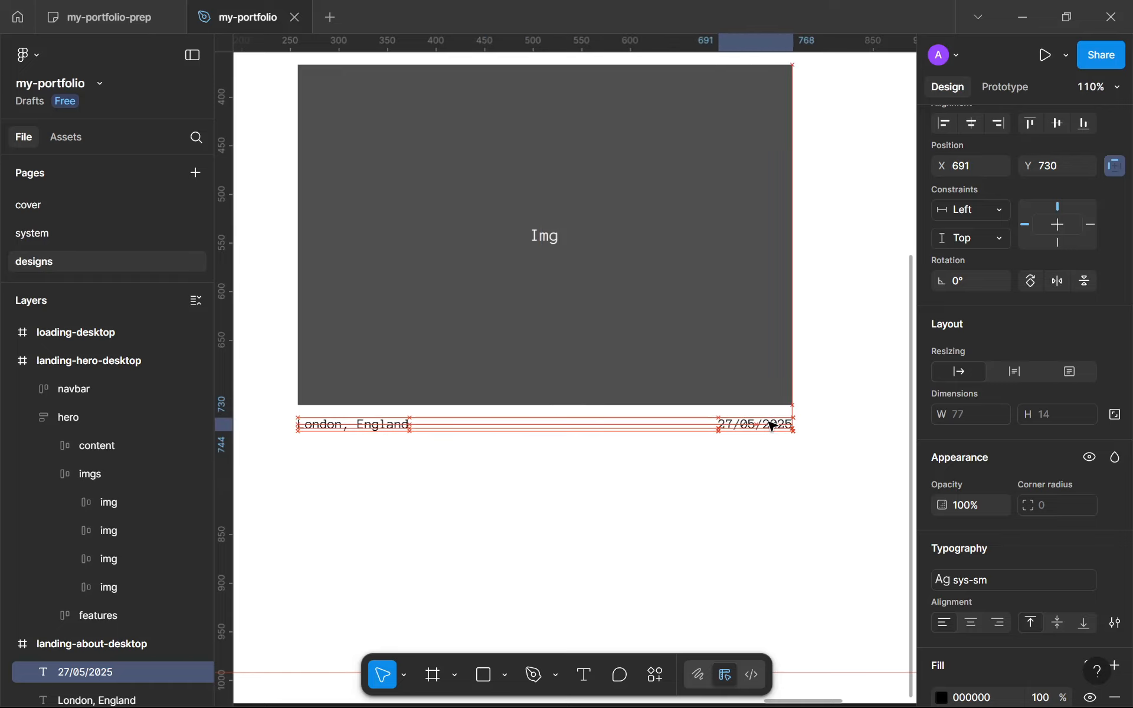
# Wrap the location and date in a horizontal auto layout, and stack that row with the image in a vertical auto layout
pyautogui.keyDown('shift'); pyautogui.click(386, 427); pyautogui.keyUp('shift')
pyautogui.hotkey('shift', 'a')
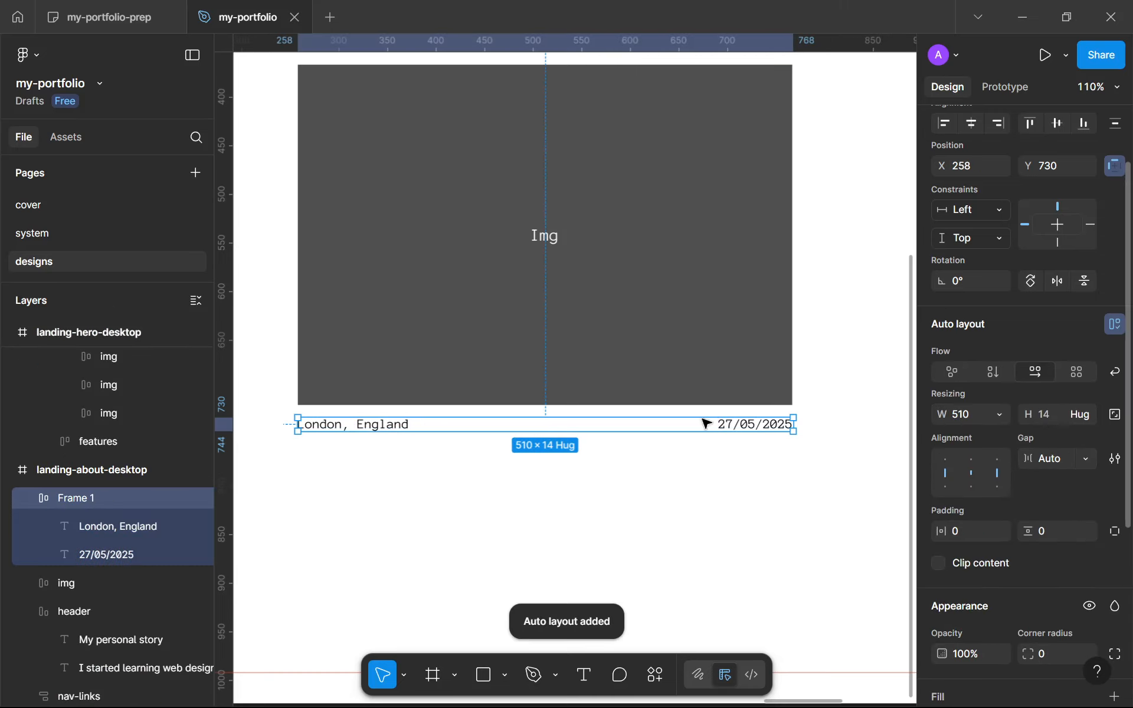
pyautogui.keyDown('shift'); pyautogui.click(629, 362); pyautogui.keyUp('shift')
pyautogui.hotkey('shift', 'a')
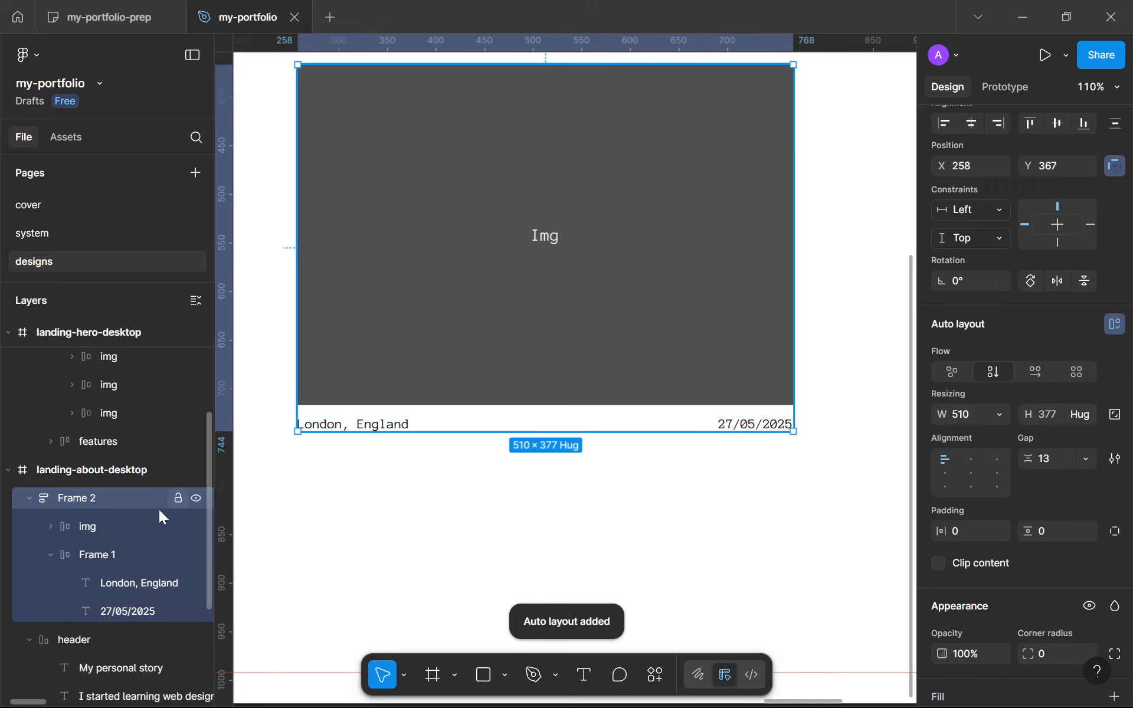
# Rename the caption row frame as content and the outer frame holding the image and captions as memory
pyautogui.scroll(-3, 110, 552)
pyautogui.doubleClick(100, 469)
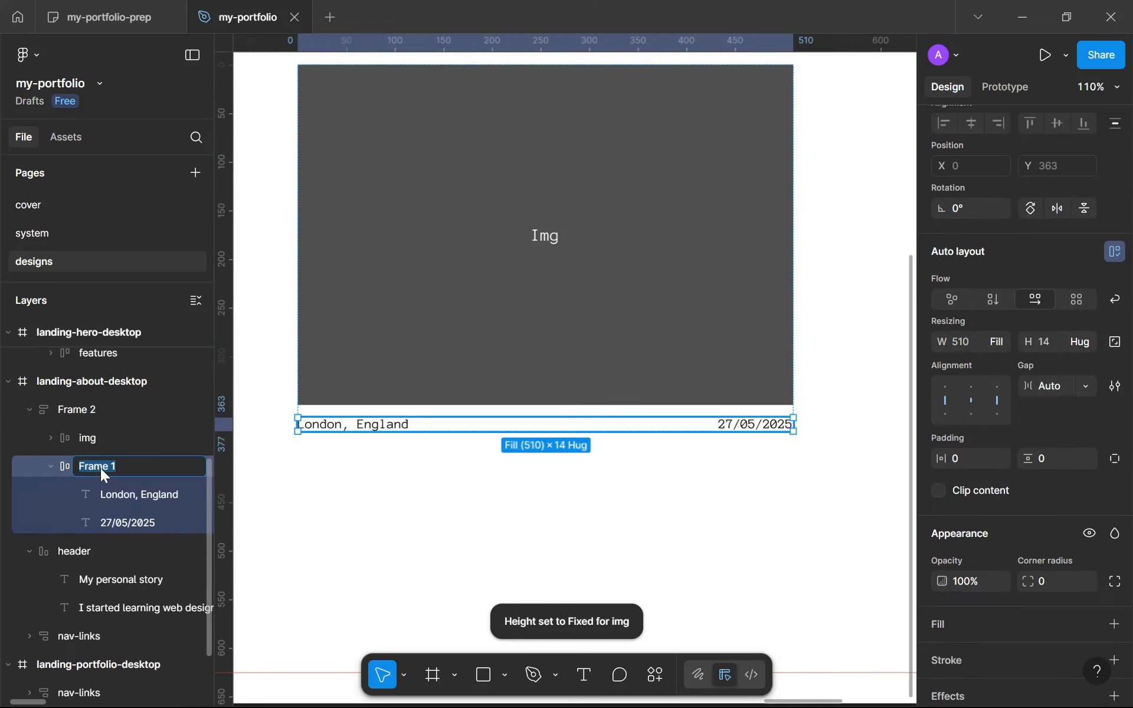
pyautogui.write('content')
pyautogui.press('Return')
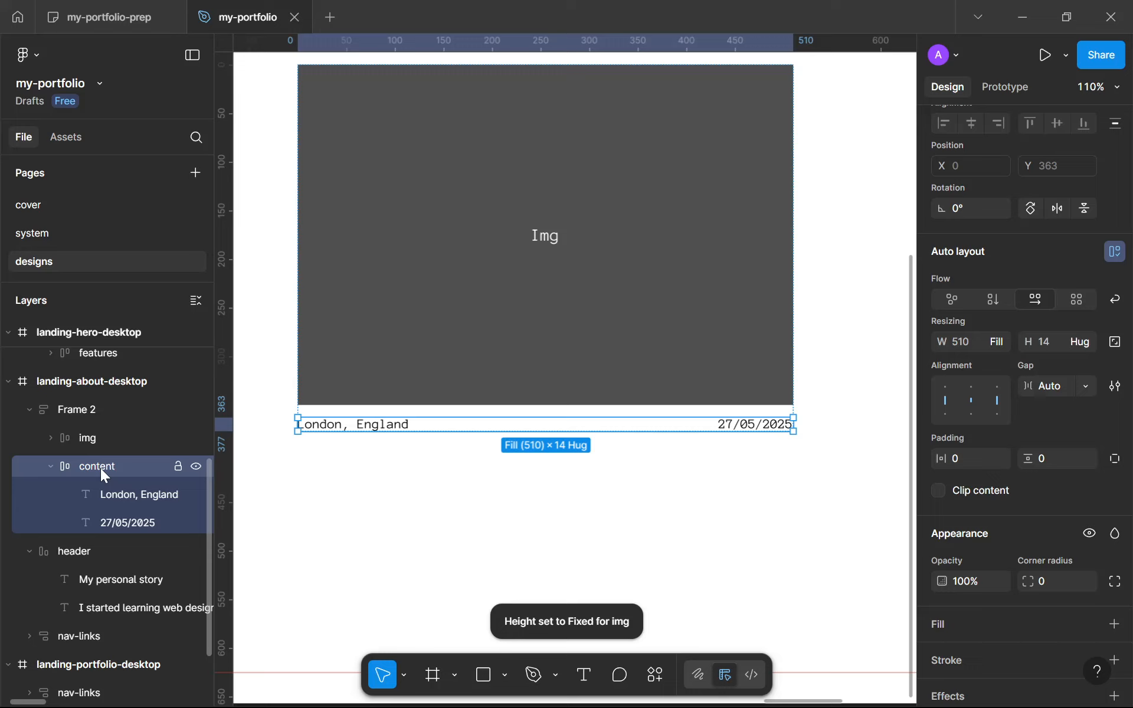
pyautogui.doubleClick(101, 419)
pyautogui.press('BackSpace')
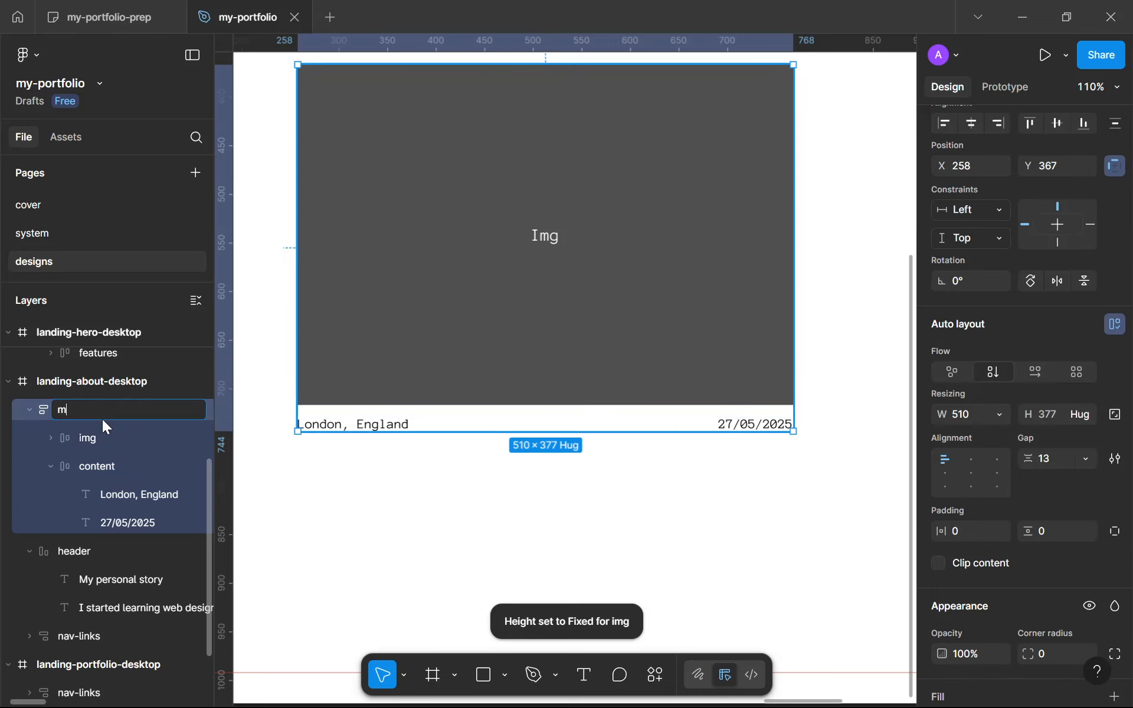
pyautogui.write('mem')
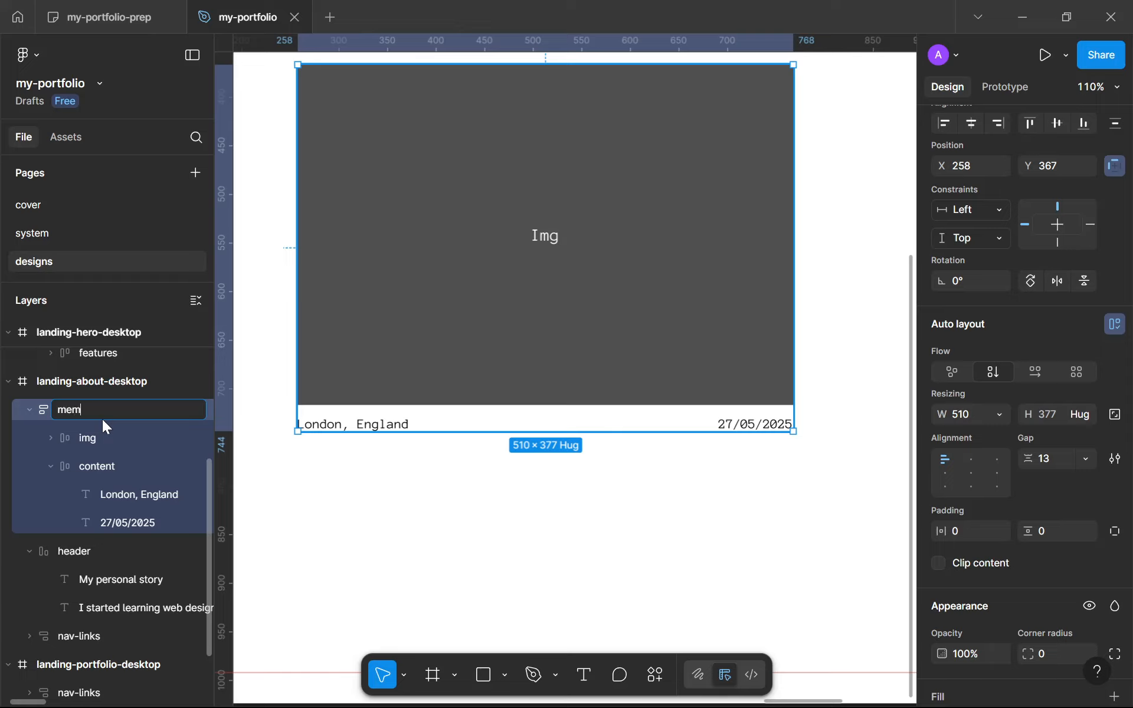
pyautogui.write('ory')
pyautogui.press('Return')
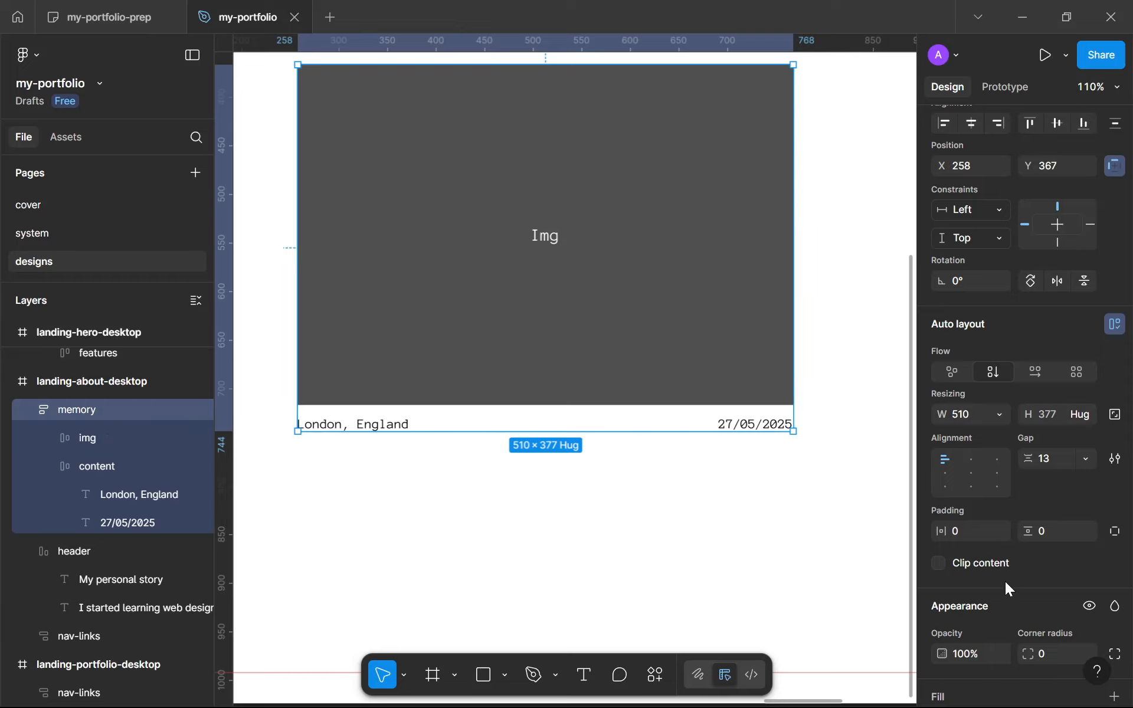
# Set the vertical gap of the memory frame to 8
pyautogui.click(1055, 465)
pyautogui.write('1')
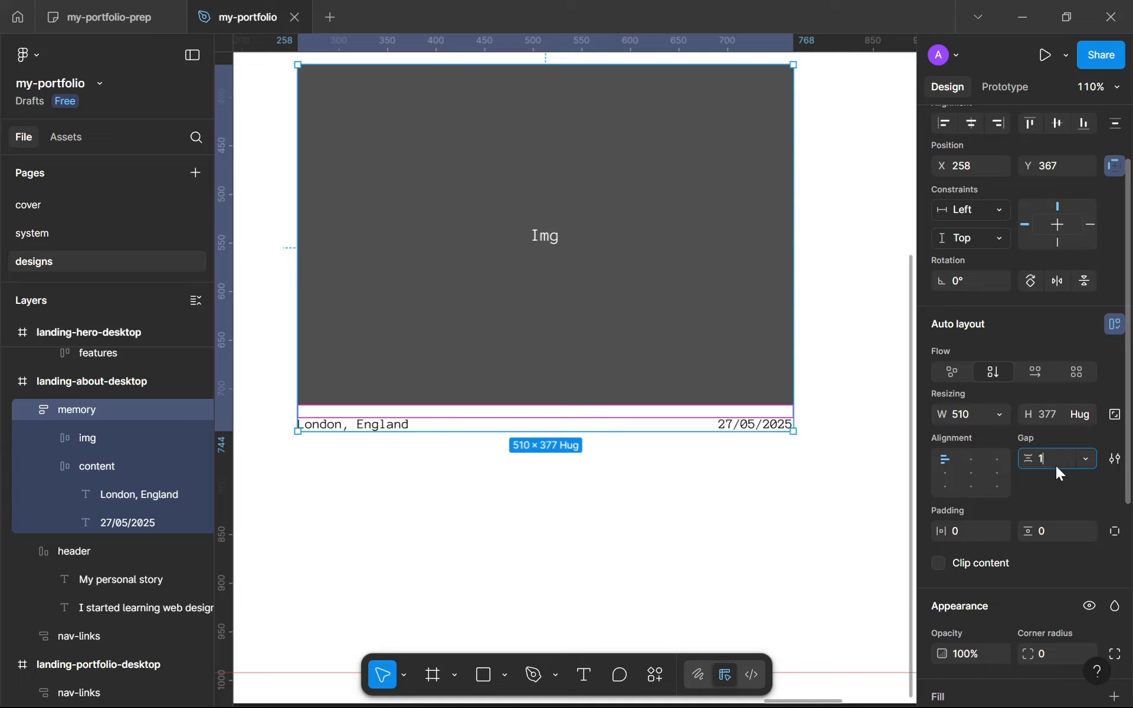
pyautogui.write('6')
pyautogui.press('Return')
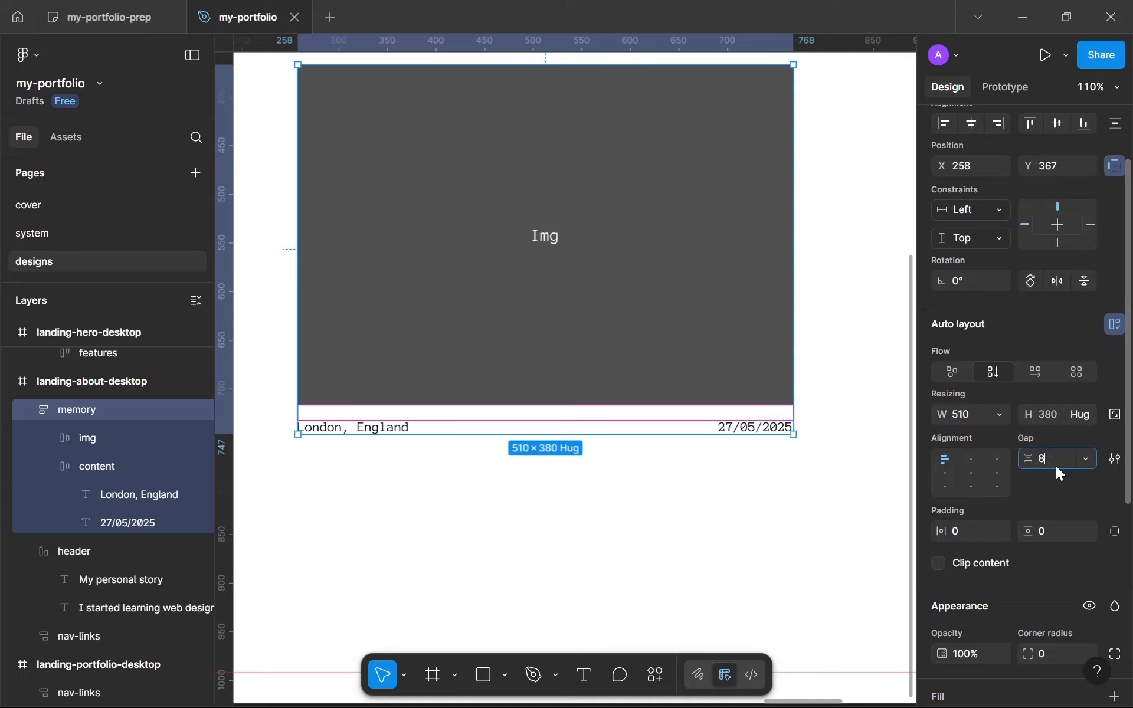
pyautogui.write('8')
pyautogui.press('Return')
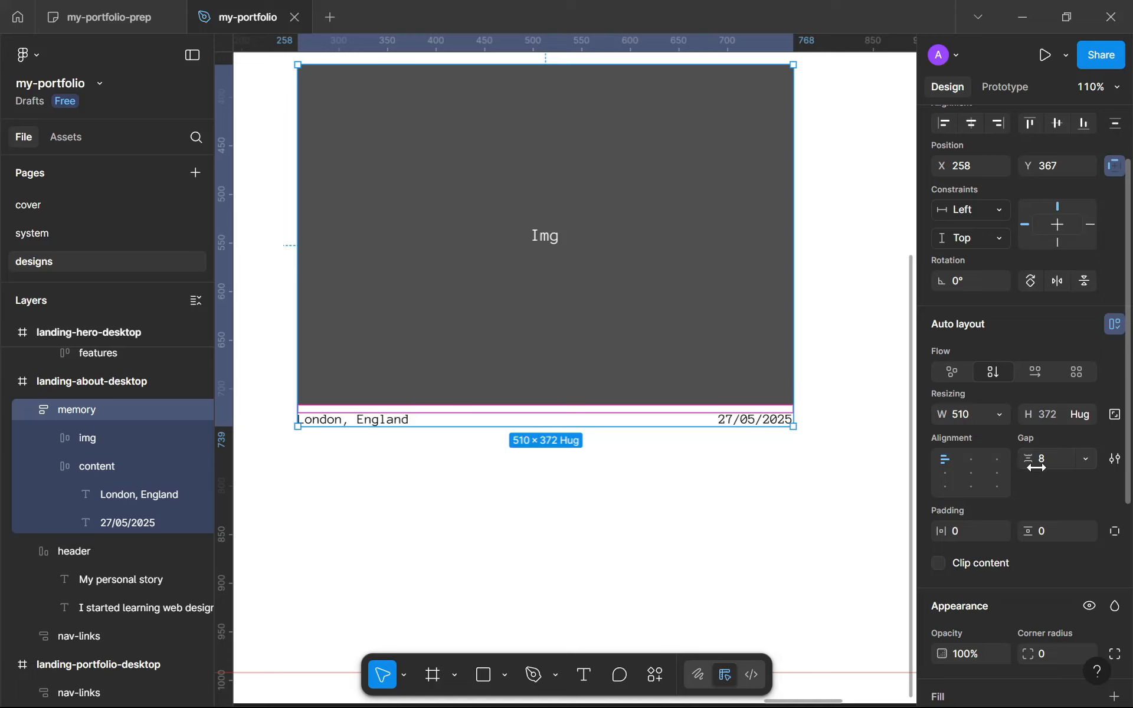
# Set the memory frame's vertical gap to 12
pyautogui.write('12')
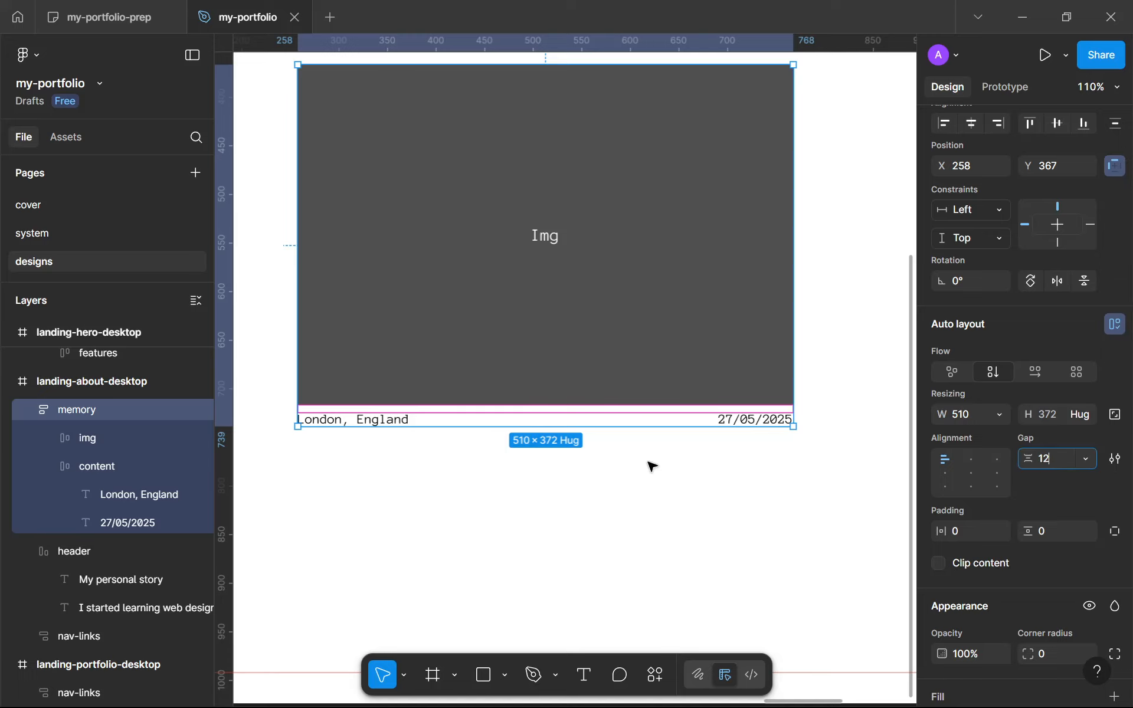
pyautogui.click(649, 466)
pyautogui.scroll(-5, 639, 470)
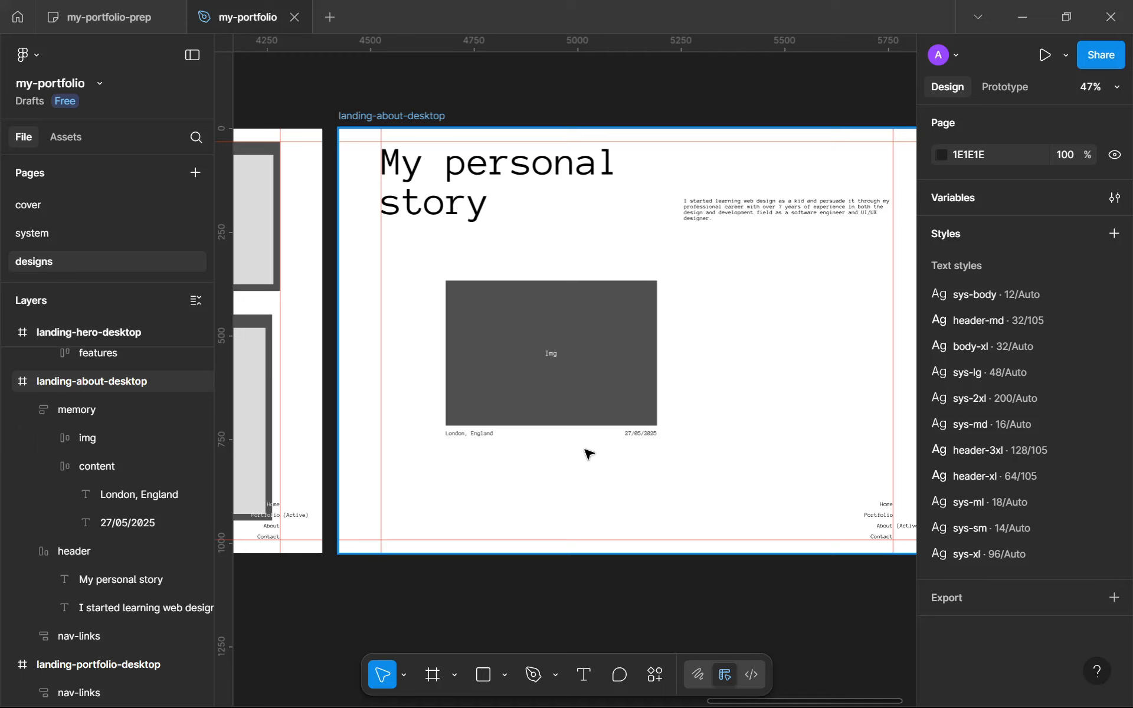
# Align the memory frame with the page's left margin guide and duplicate it twice to form a row of three
pyautogui.moveTo(602, 389); pyautogui.dragTo(743, 356)
pyautogui.scroll(-2, 678, 354)
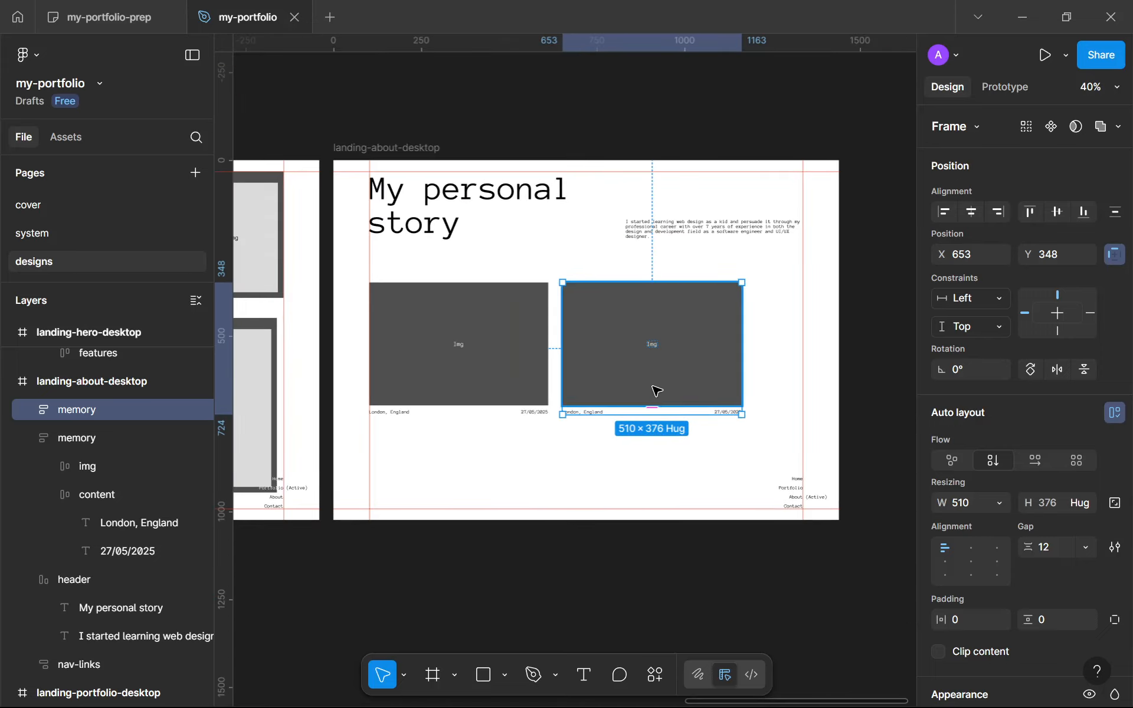
pyautogui.scroll(-2, 649, 398)
pyautogui.scroll(3, 649, 398)
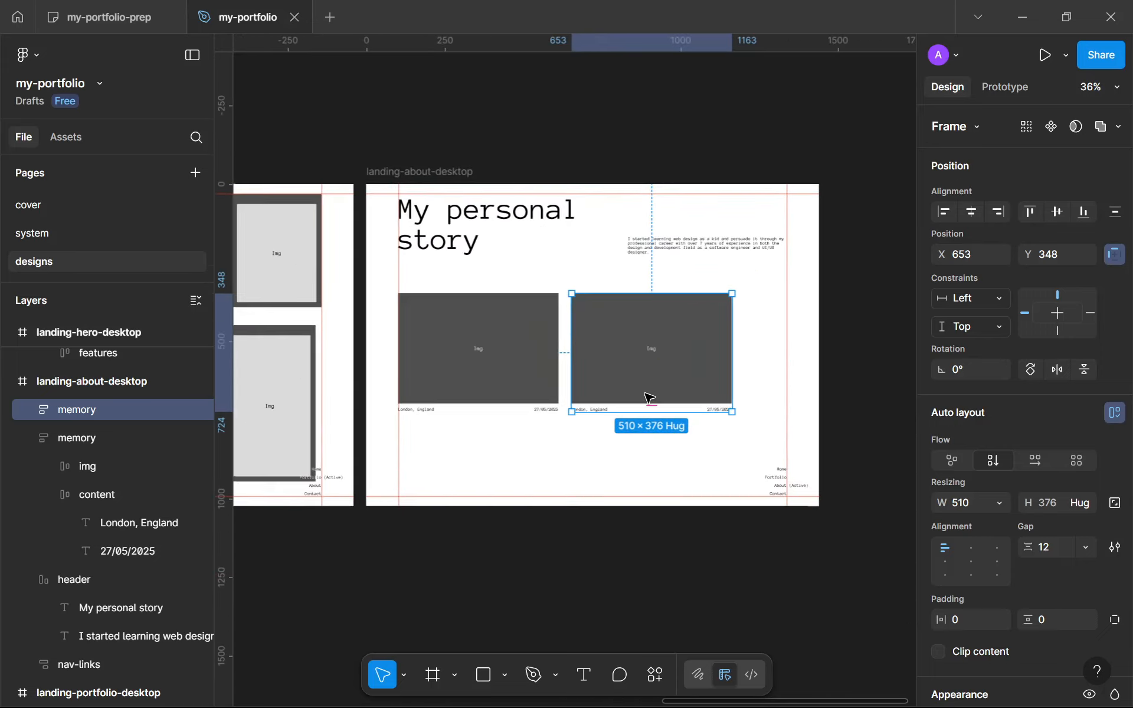
pyautogui.scroll(-3, 649, 399)
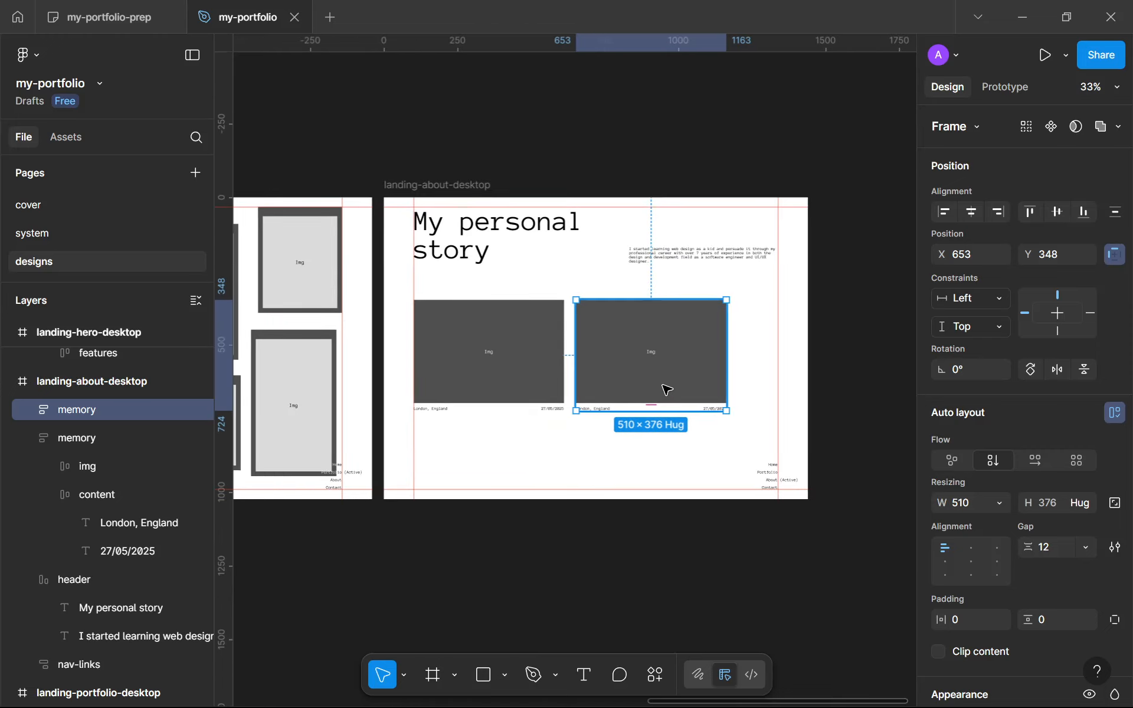
pyautogui.hotkey('ctrl', 'd')
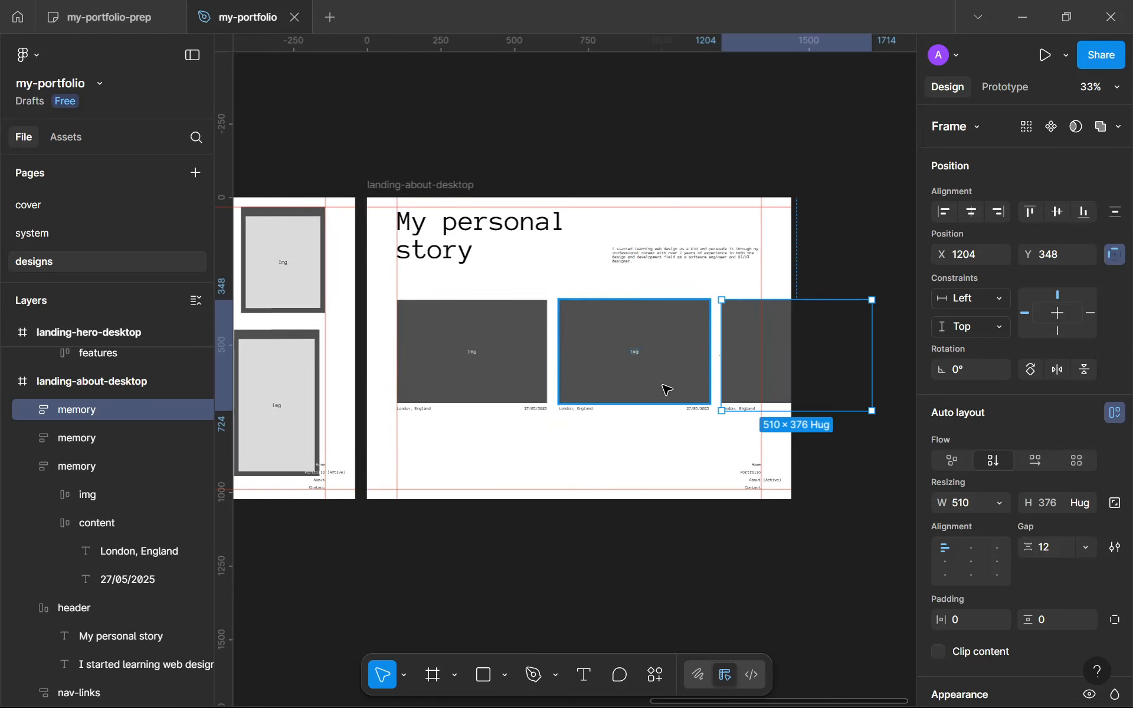
# Wrap the three memory frames in a horizontal auto layout with a gap of 24
pyautogui.keyDown('shift'); pyautogui.click(612, 368); pyautogui.keyUp('shift')
pyautogui.keyDown('shift'); pyautogui.click(528, 374); pyautogui.keyUp('shift')
pyautogui.hotkey('shift', 'a')
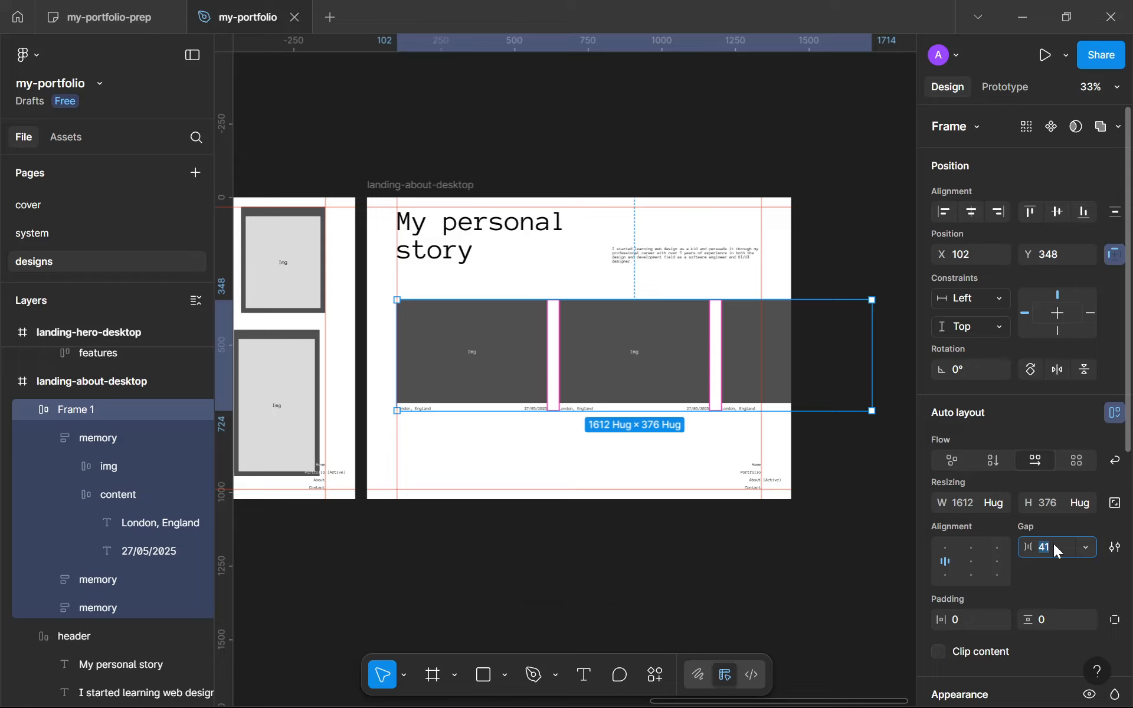
pyautogui.write('4')
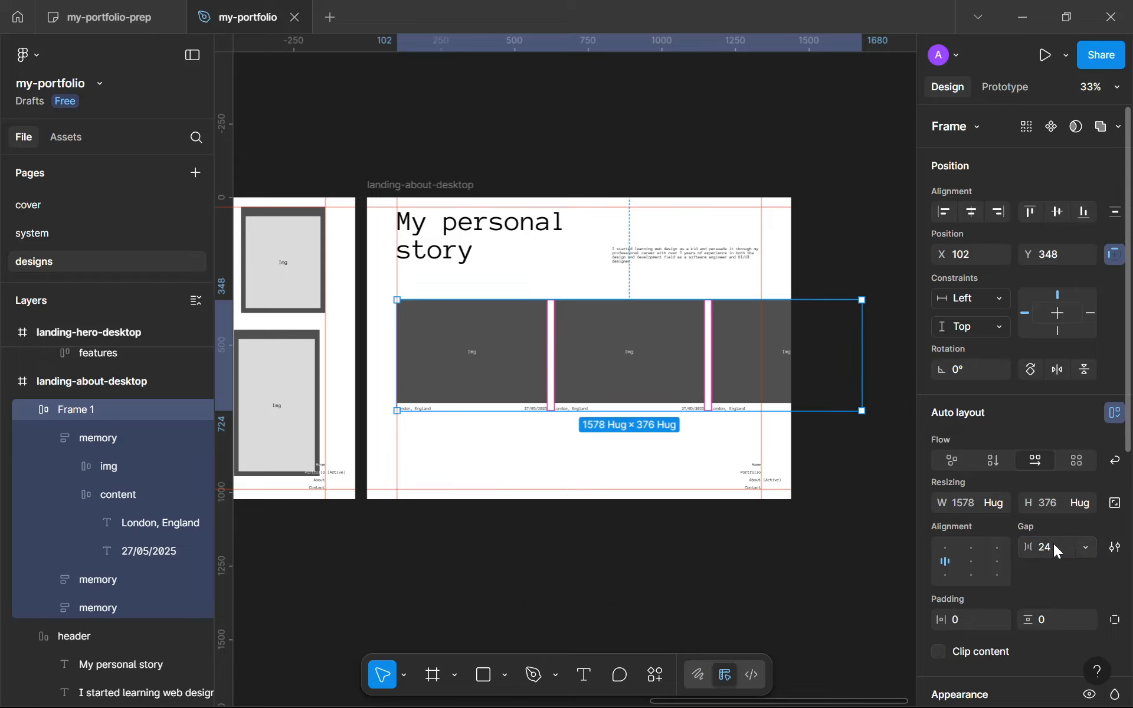
pyautogui.press('Return')
pyautogui.click(620, 445)
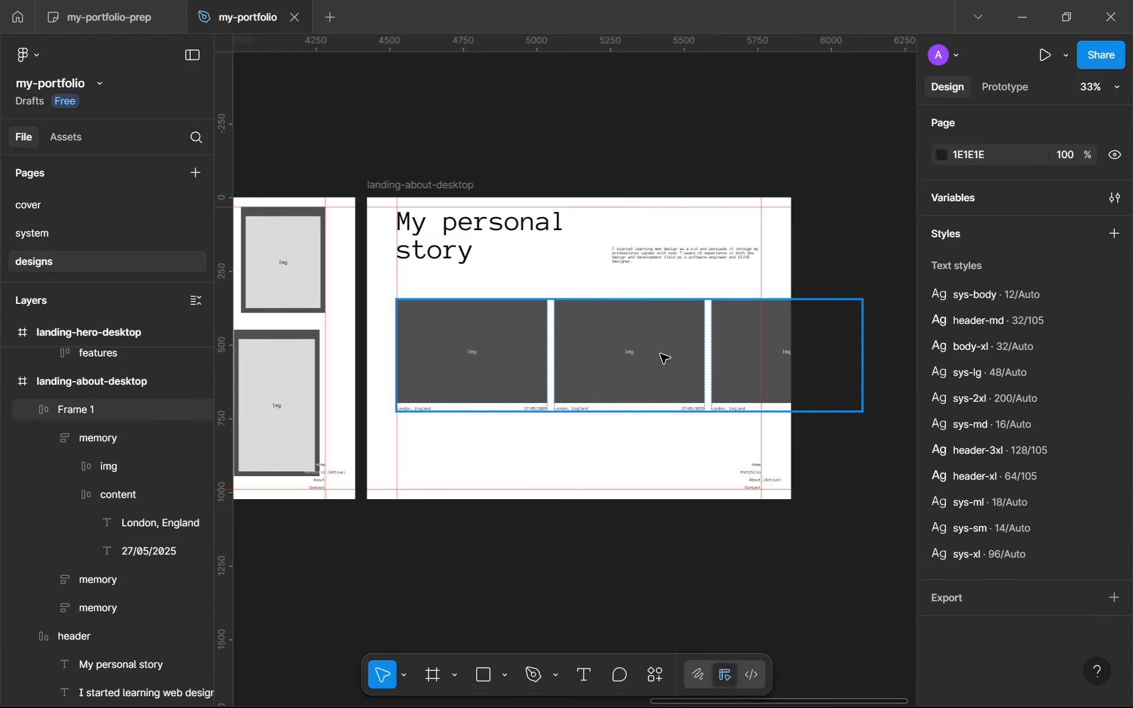
# Set the gap between the memory frames in the row to 32
pyautogui.click(664, 357)
pyautogui.click(1048, 552)
pyautogui.write('32')
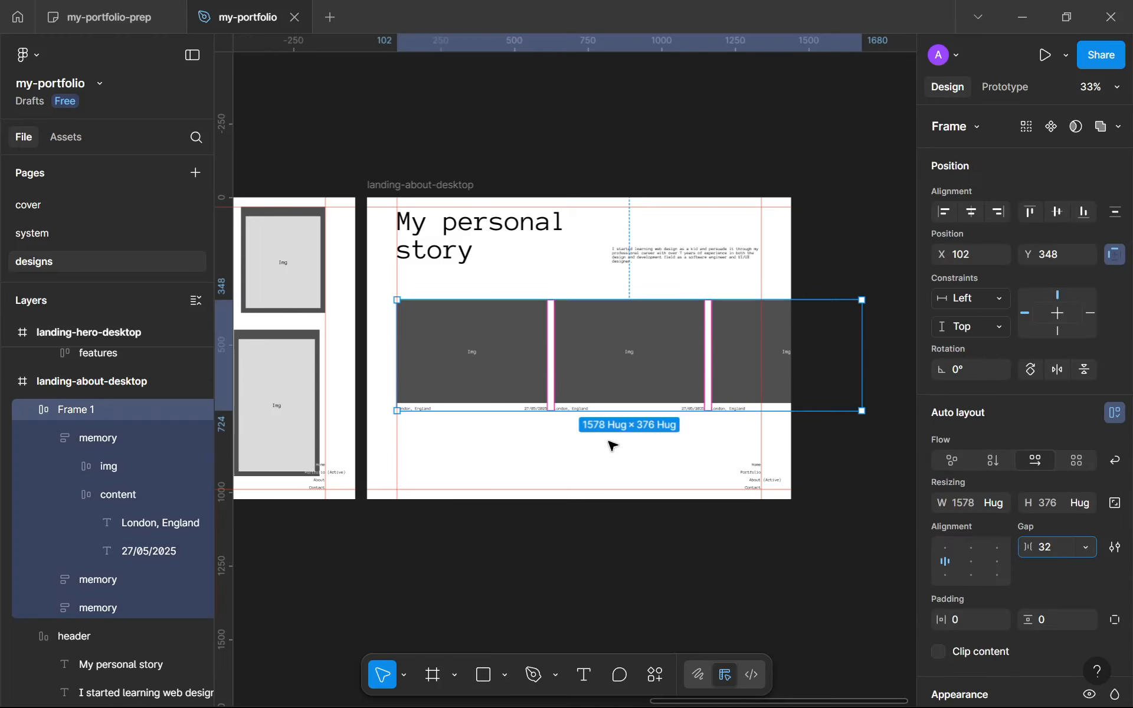
pyautogui.click(610, 446)
# Move the row of memories up to about Y 305, closer to the personal story header
pyautogui.scroll(5, 614, 443)
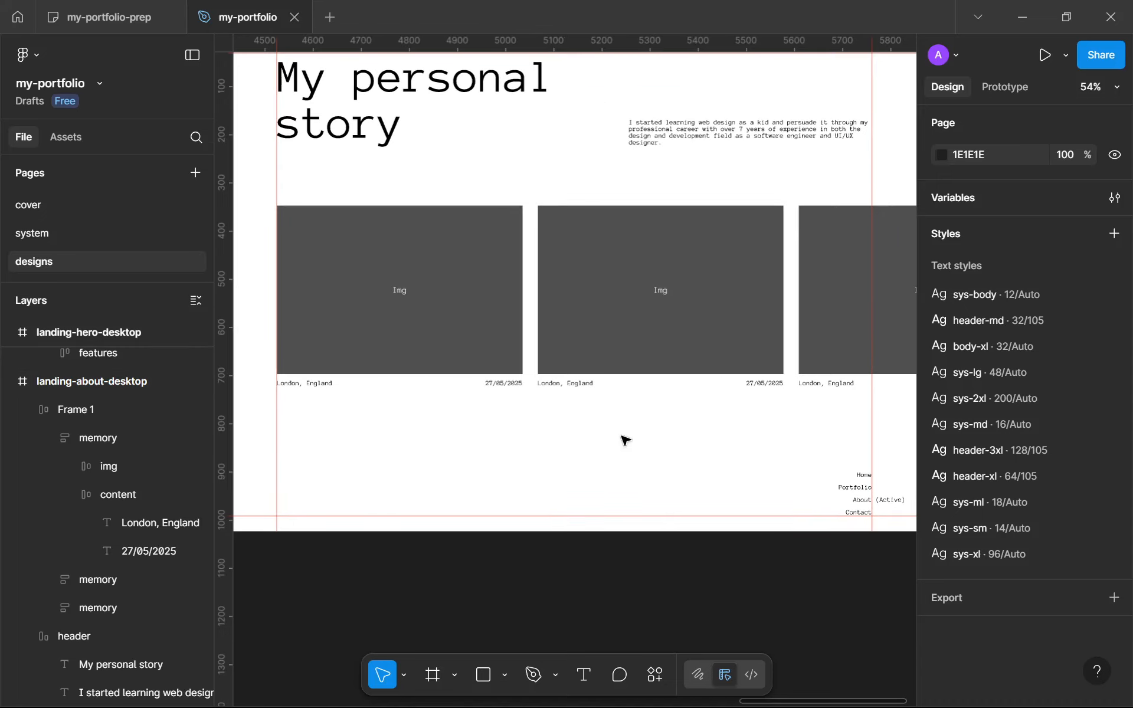
pyautogui.scroll(-3, 630, 441)
pyautogui.scroll(-1, 635, 441)
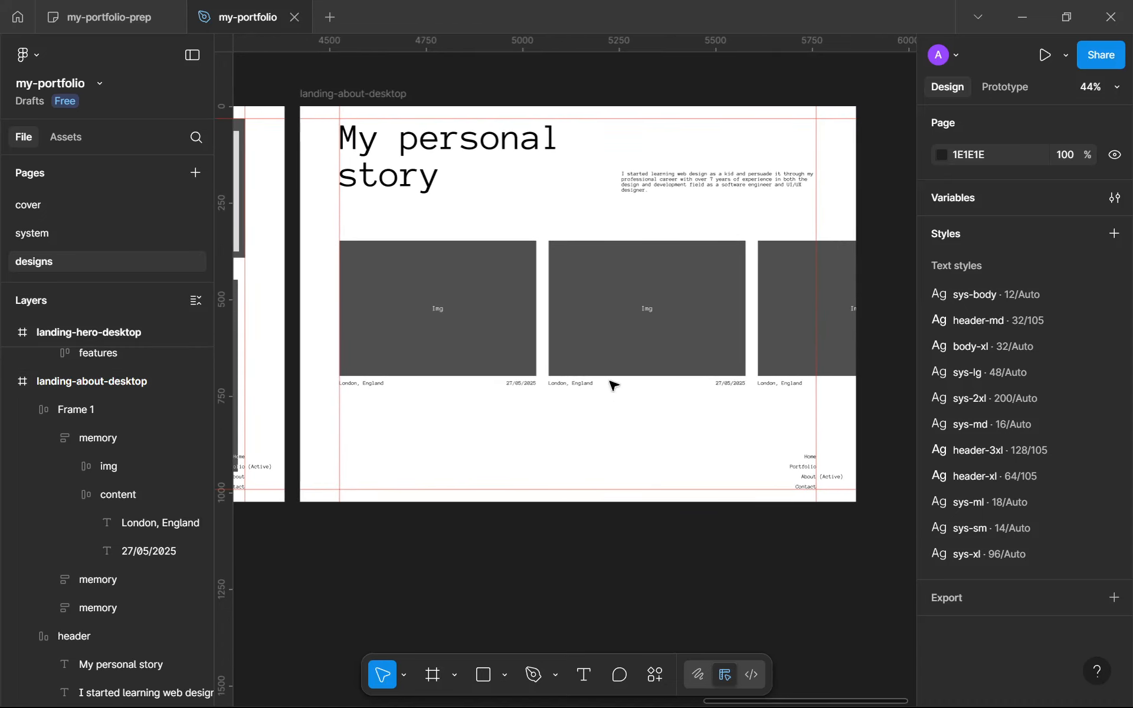
pyautogui.click(609, 369)
pyautogui.moveTo(534, 332); pyautogui.dragTo(509, 283)
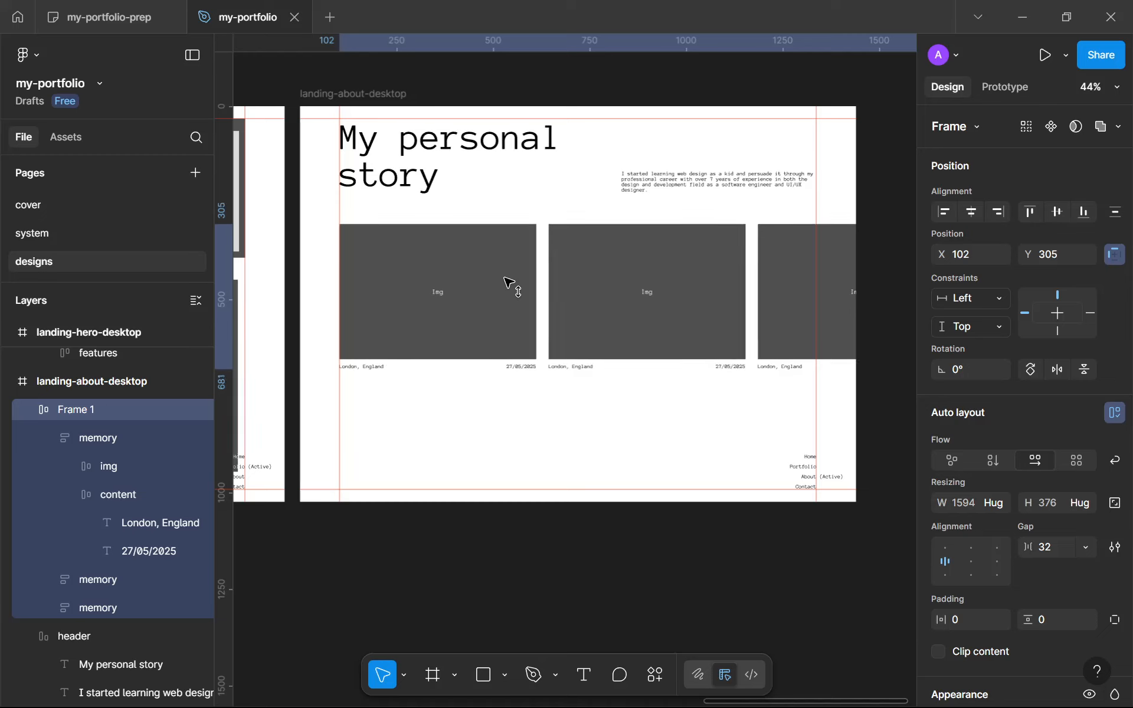
# Wrap the header and the memories row in a vertical auto layout with a gap of 96
pyautogui.keyDown('shift'); pyautogui.click(496, 184); pyautogui.keyUp('shift')
pyautogui.hotkey('shift', 'a')
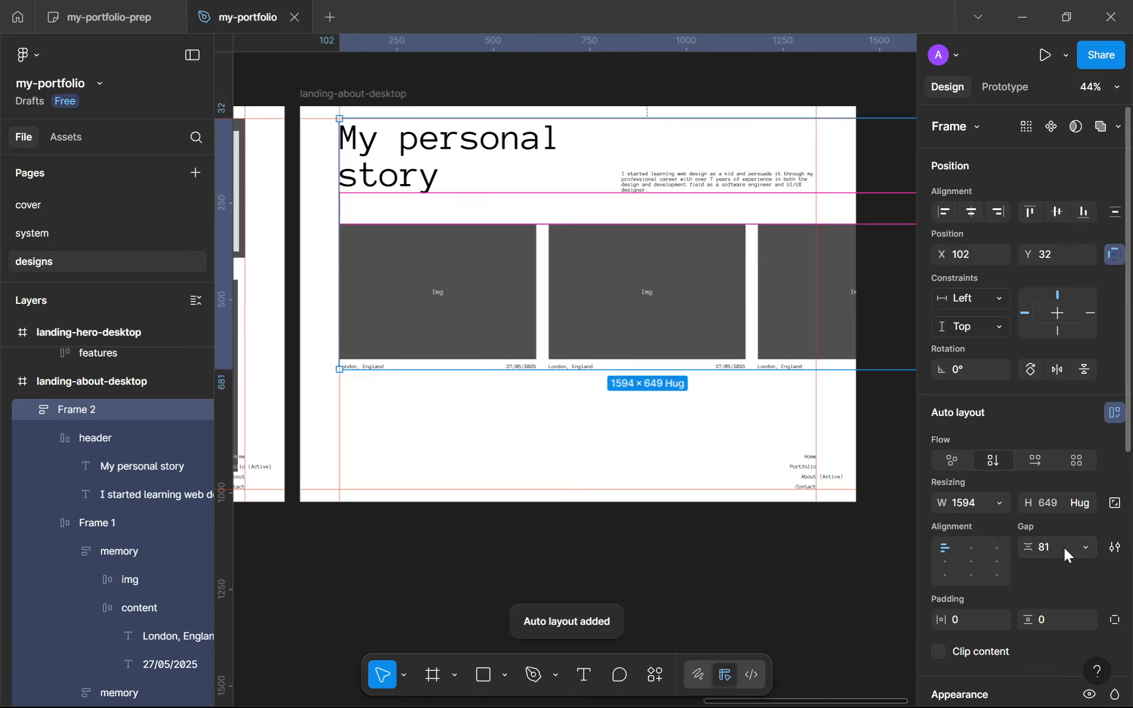
pyautogui.write('96')
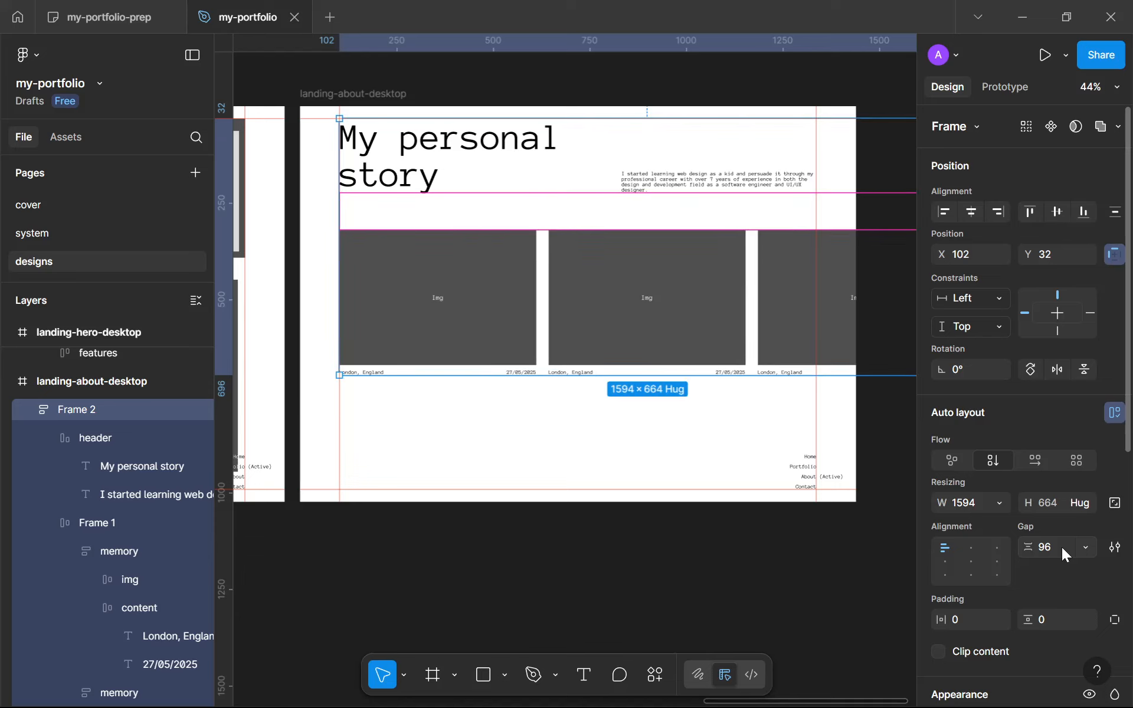
pyautogui.press('Return')
pyautogui.click(563, 525)
# Rename the row frame as memories and its parent frame as main, collapsing the main layer
pyautogui.keyDown('ctrl'); pyautogui.scroll(-3, 558, 525); pyautogui.keyUp('ctrl')
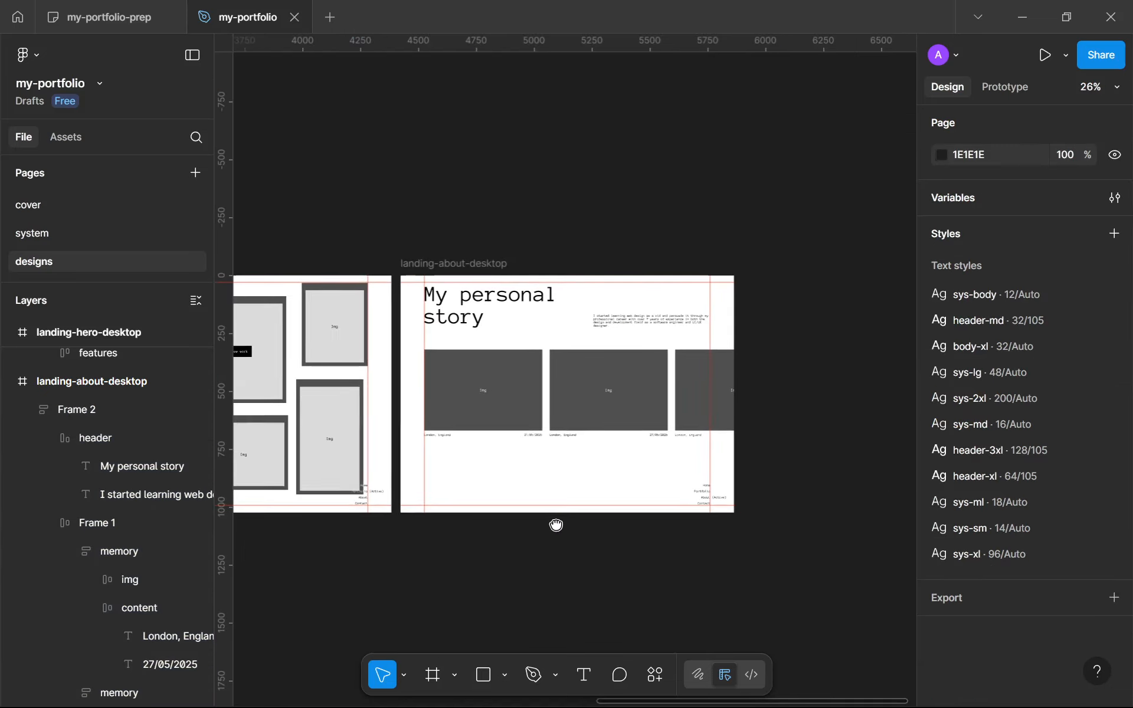
pyautogui.scroll(2, 560, 527)
pyautogui.moveTo(560, 529); pyautogui.dragTo(574, 542)
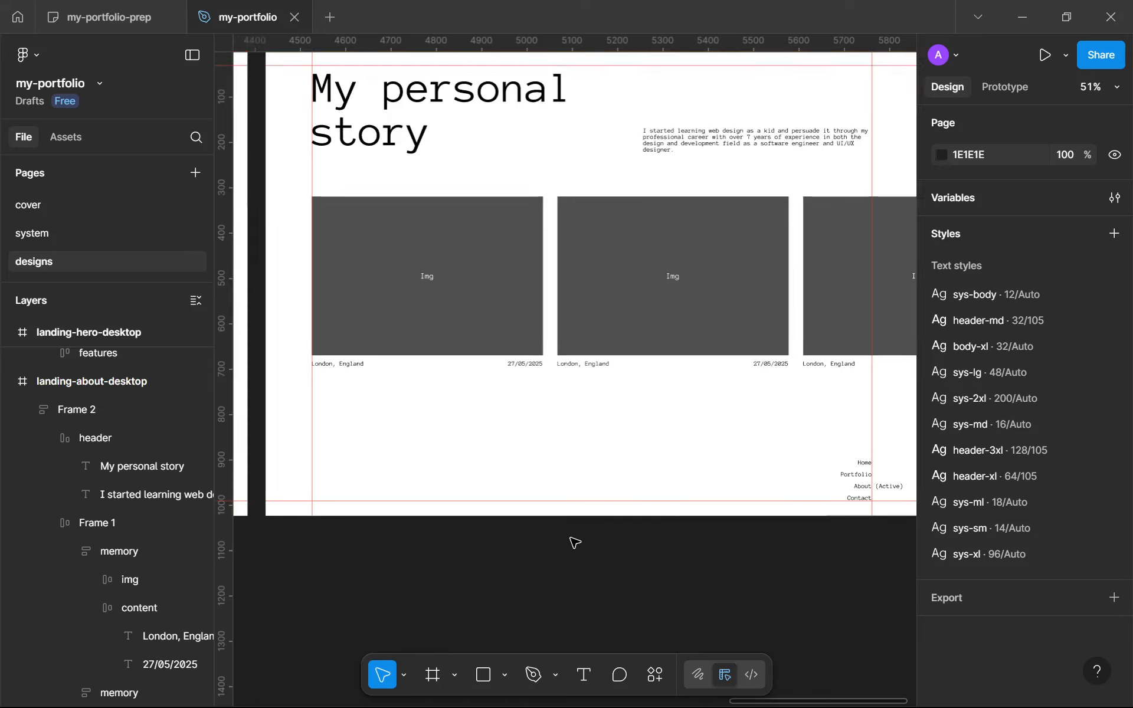
pyautogui.scroll(-1, 574, 542)
pyautogui.moveTo(655, 375); pyautogui.dragTo(632, 372)
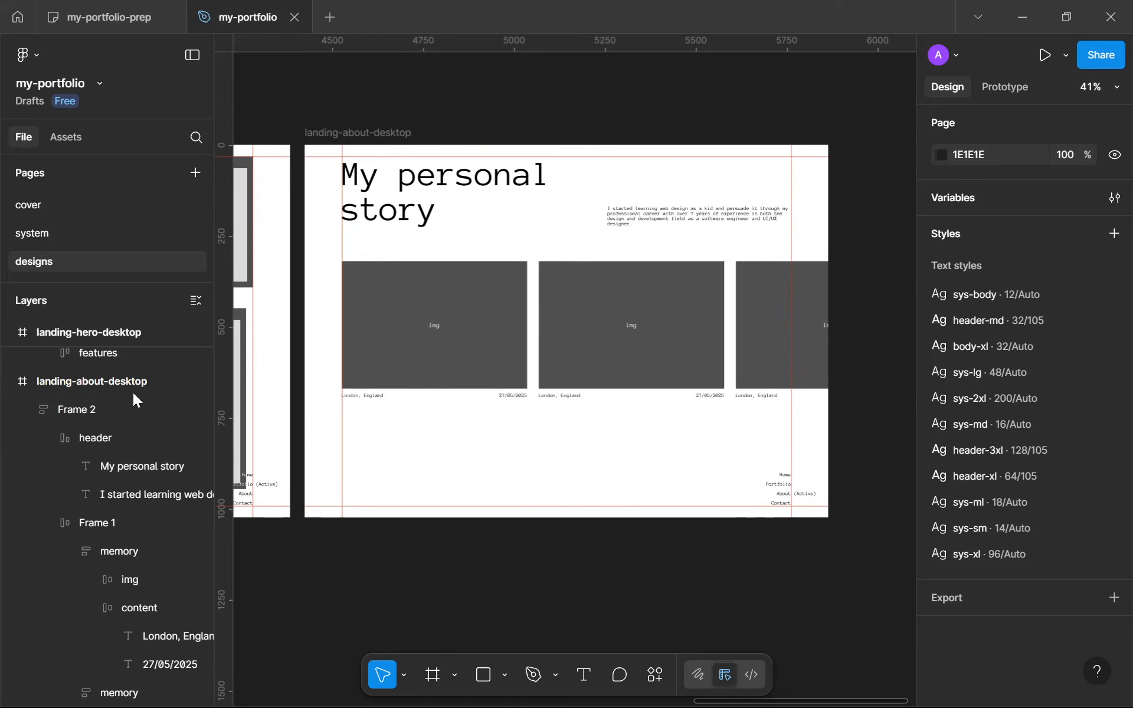
pyautogui.click(119, 402)
pyautogui.click(101, 522)
pyautogui.doubleClick(101, 522)
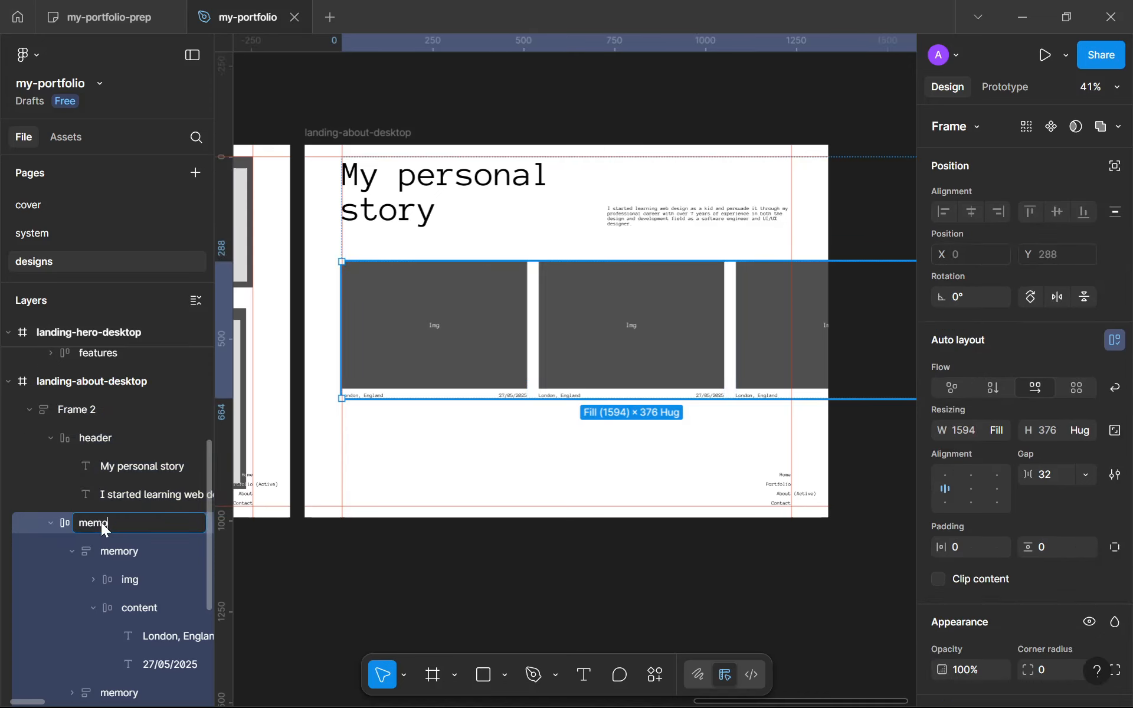
pyautogui.doubleClick(100, 413)
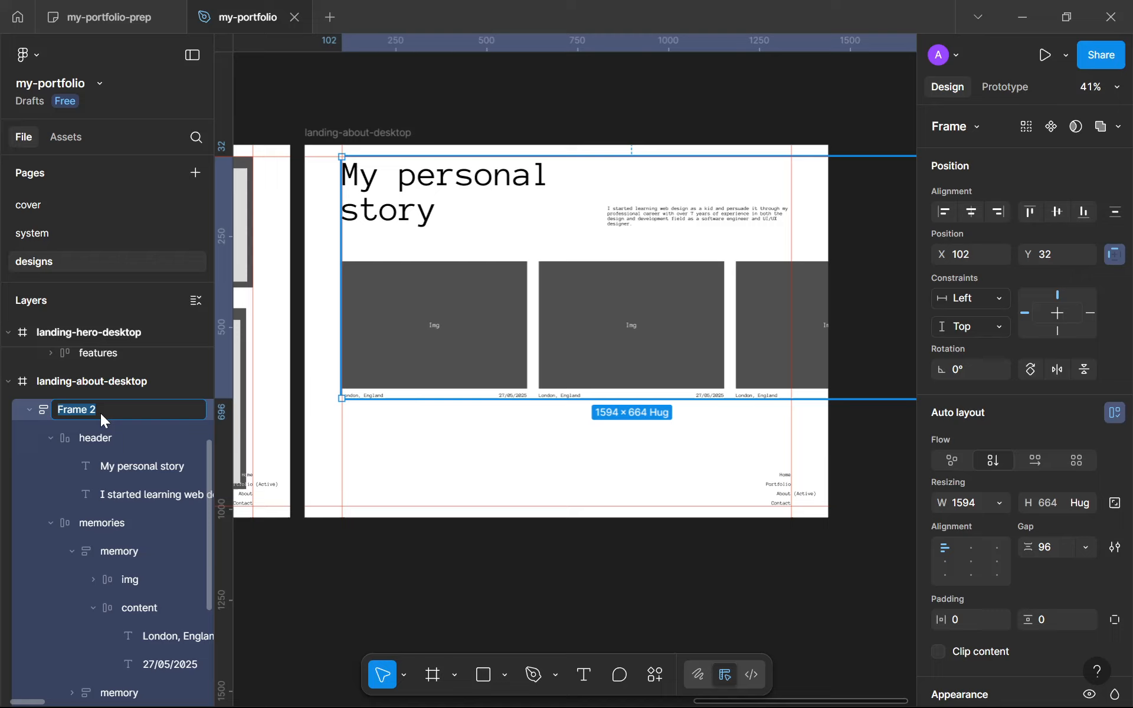
pyautogui.write('main')
pyautogui.press('Return')
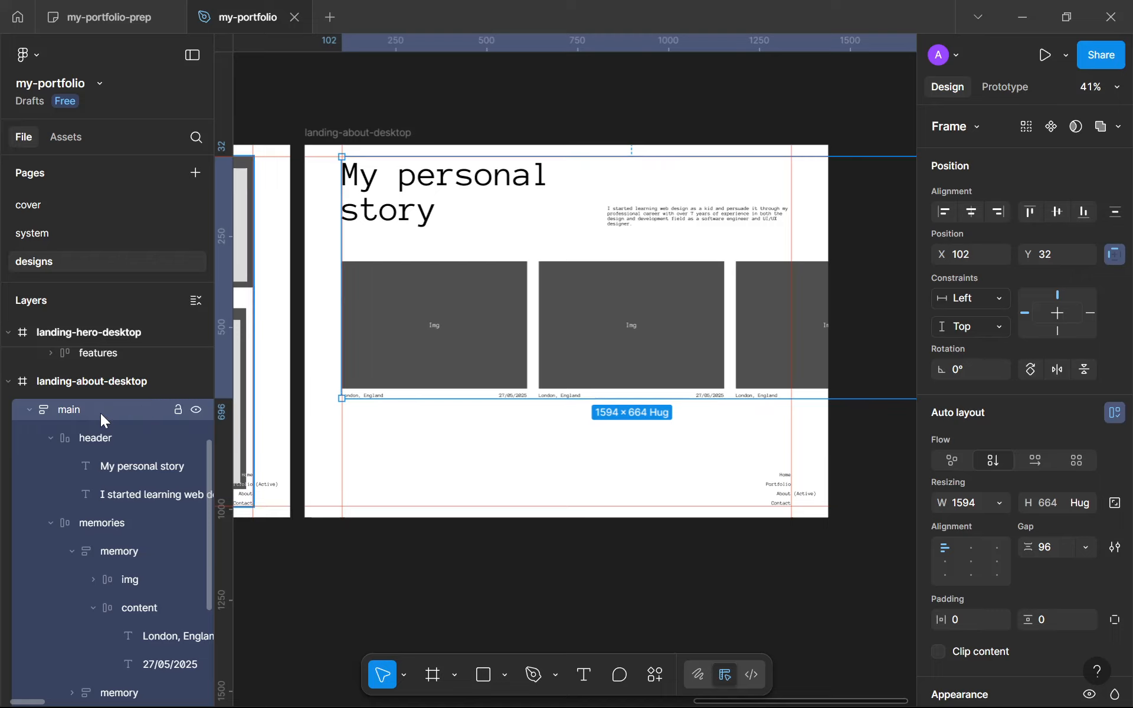
pyautogui.press('alt')
pyautogui.click(30, 409)
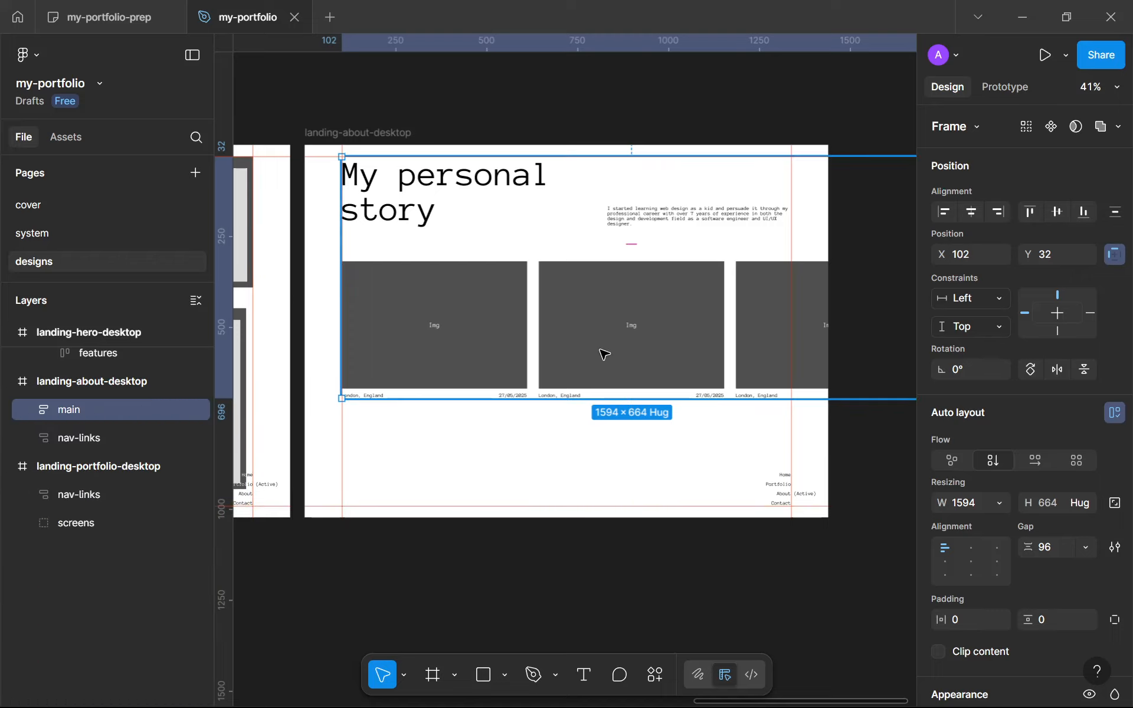
# Duplicate the memories row inside main to add a second row beneath it
pyautogui.click(572, 447)
pyautogui.scroll(-1, 571, 447)
pyautogui.scroll(3, 572, 448)
pyautogui.scroll(-4, 571, 447)
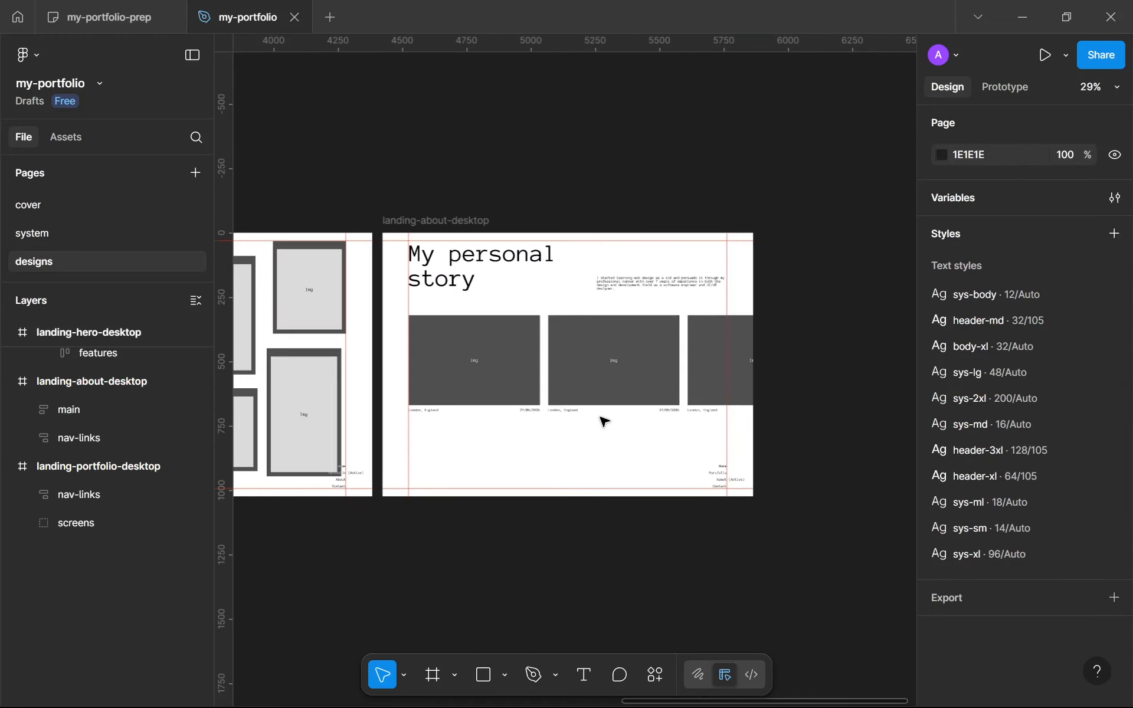
pyautogui.click(607, 413)
pyautogui.click(621, 393)
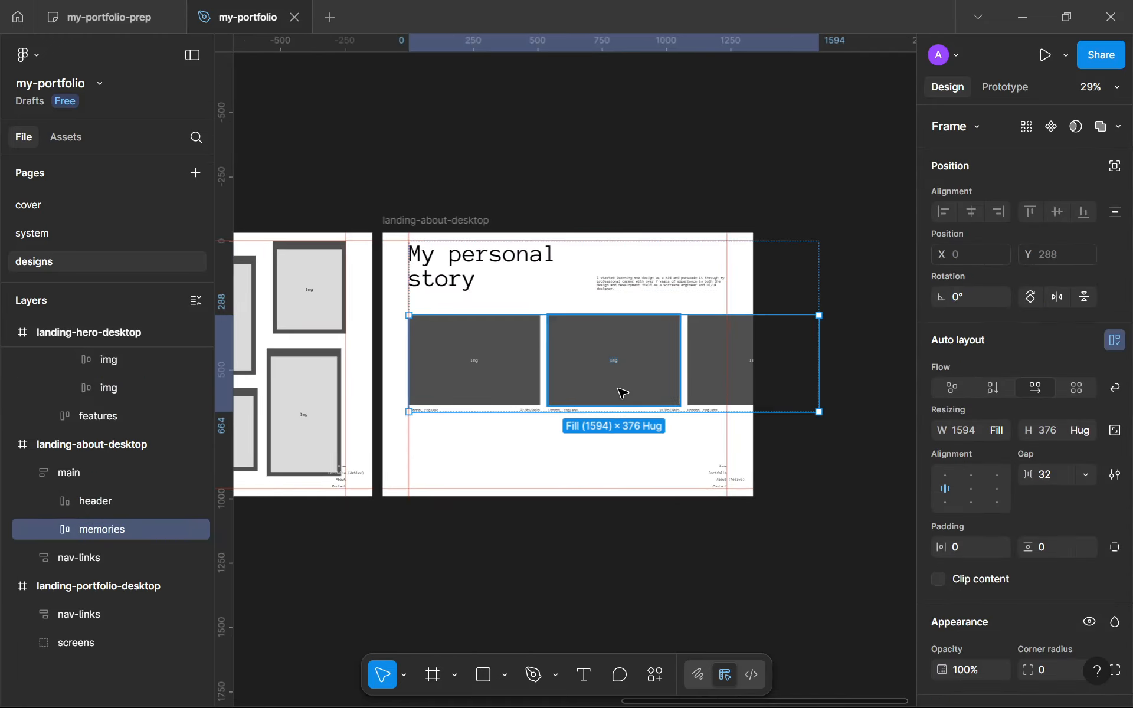
pyautogui.hotkey('ctrl', 'd')
pyautogui.scroll(4, 624, 432)
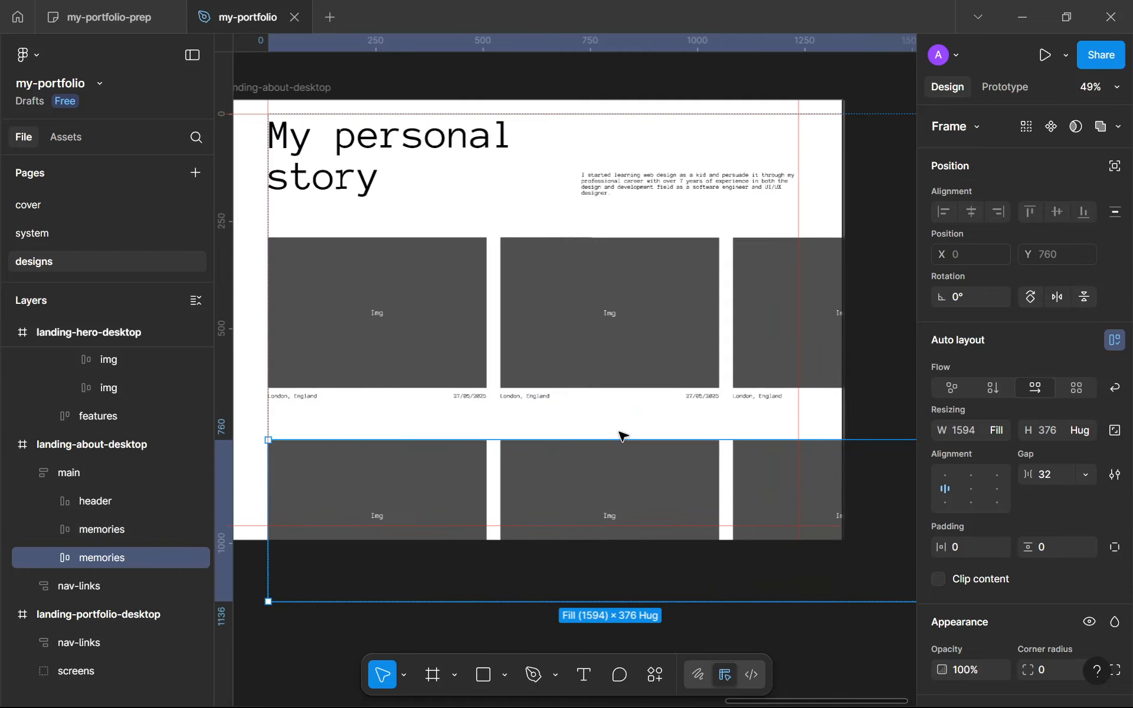
# Wrap both memories rows in a vertical auto layout with a gap of 24
pyautogui.keyDown('shift'); pyautogui.click(593, 338); pyautogui.keyUp('shift')
pyautogui.hotkey('shift', 'a')
pyautogui.click(1054, 475)
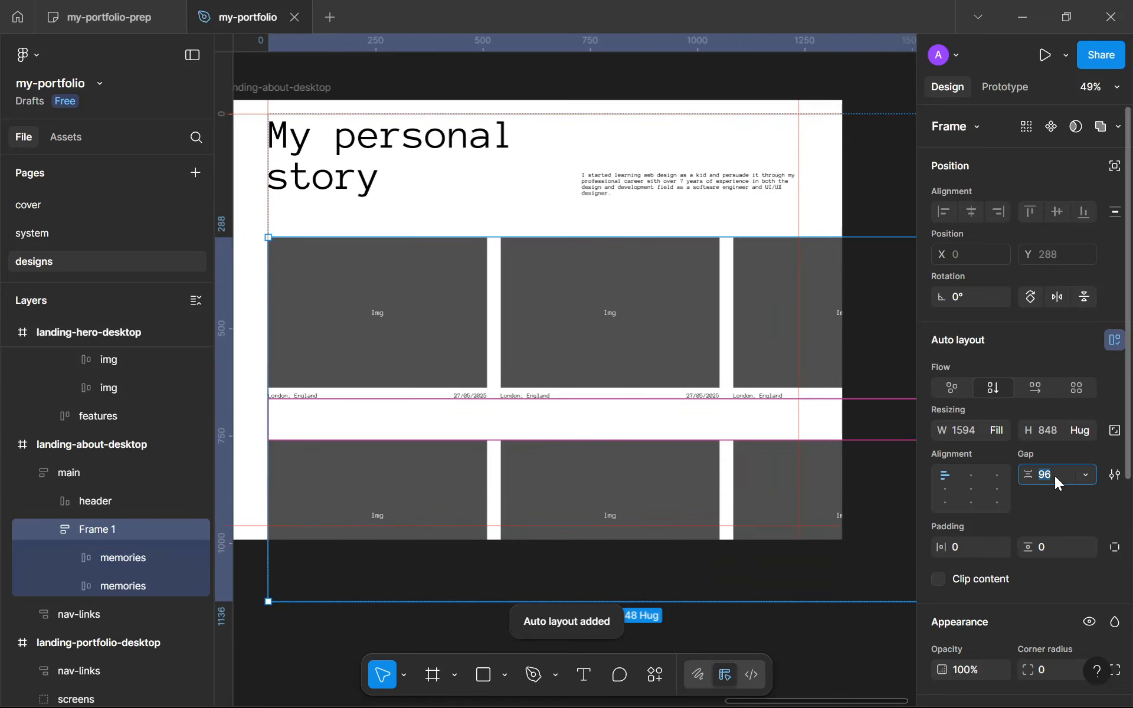
pyautogui.write('24')
pyautogui.press('Return')
# Set the vertical gap between the two memories rows to 32
pyautogui.scroll(-2, 575, 454)
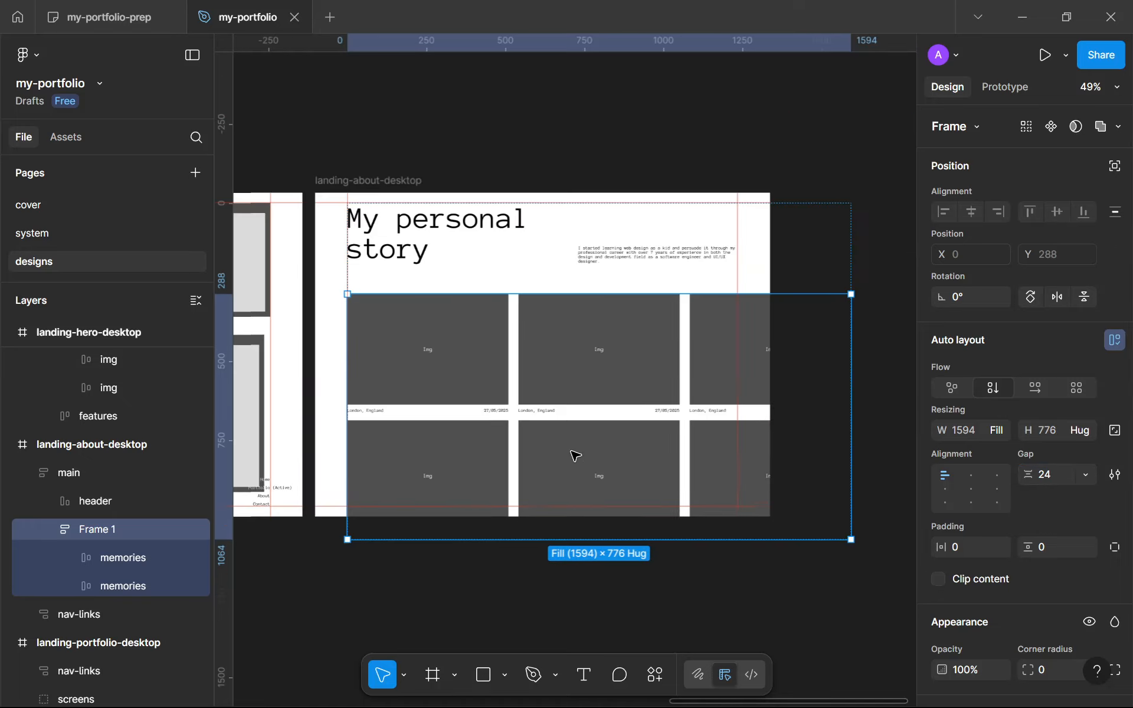
pyautogui.scroll(-2, 575, 454)
pyautogui.click(1063, 476)
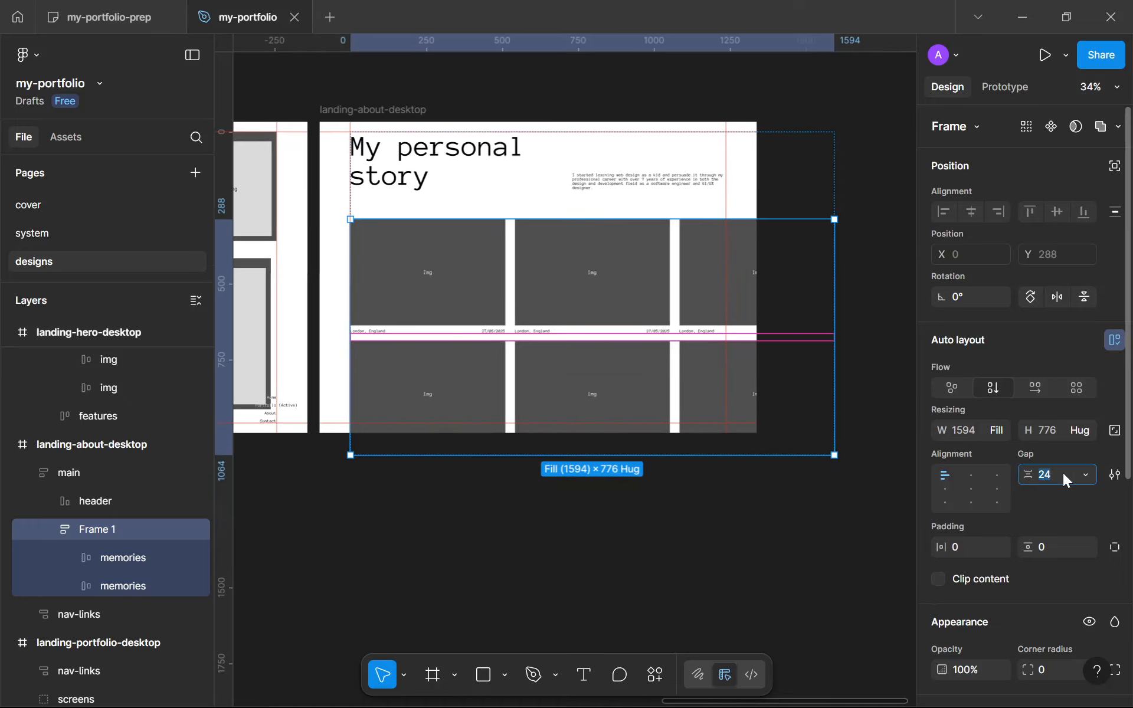
pyautogui.write('32')
pyautogui.click(814, 519)
# Try to shorten the images across both memories rows to a height of about 245, and undo the resize
pyautogui.doubleClick(543, 299)
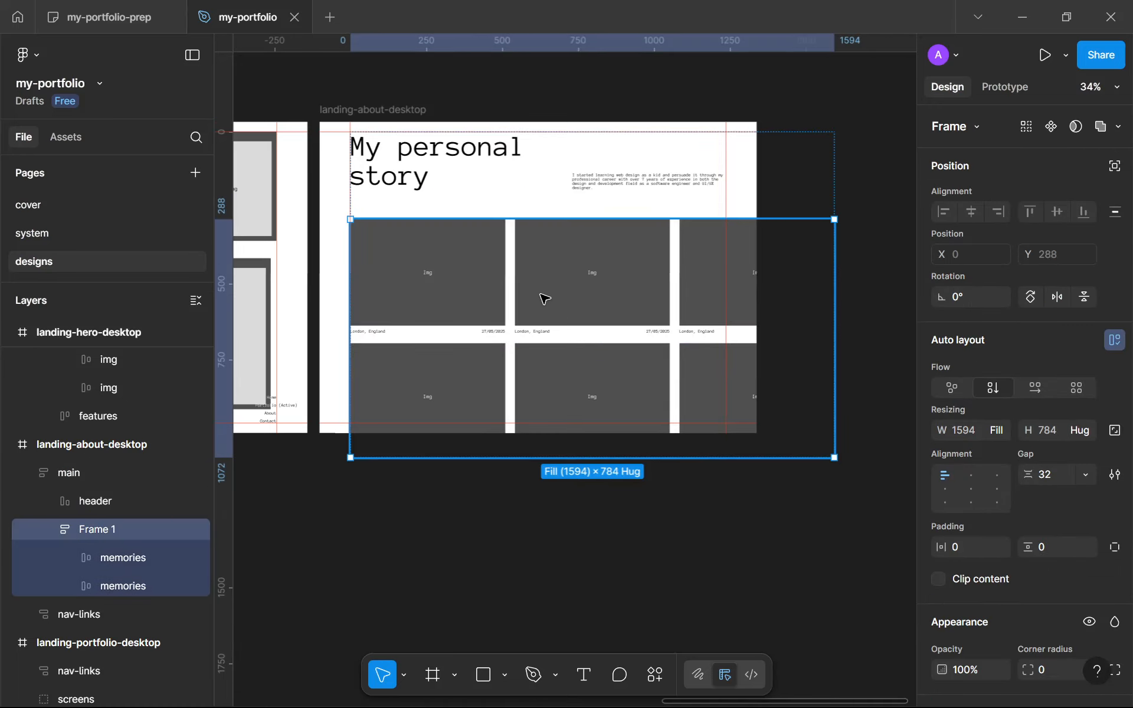
pyautogui.click(542, 297)
pyautogui.click(541, 296)
pyautogui.doubleClick(453, 294)
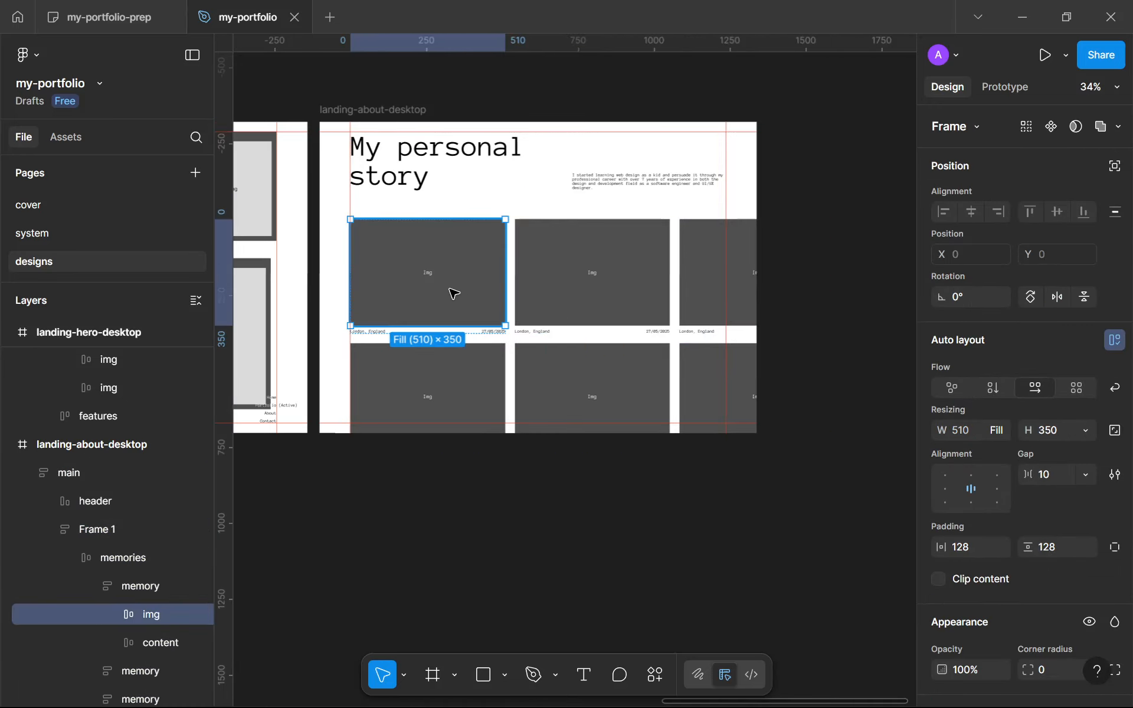
pyautogui.keyDown('shift'); pyautogui.click(607, 292); pyautogui.keyUp('shift')
pyautogui.keyDown('shift'); pyautogui.doubleClick(694, 290); pyautogui.keyUp('shift')
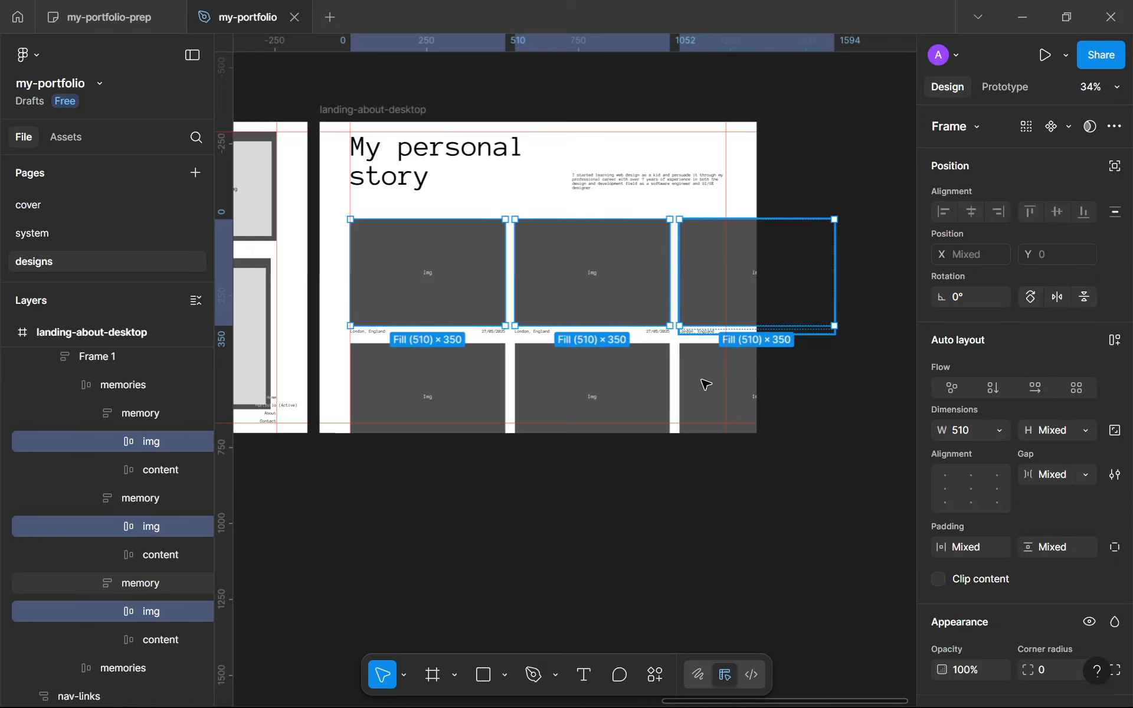
pyautogui.keyDown('shift'); pyautogui.doubleClick(703, 383); pyautogui.keyUp('shift')
pyautogui.keyDown('shift'); pyautogui.click(638, 390); pyautogui.keyUp('shift')
pyautogui.keyDown('shift'); pyautogui.doubleClick(638, 394); pyautogui.keyUp('shift')
pyautogui.keyDown('shift'); pyautogui.click(475, 392); pyautogui.keyUp('shift')
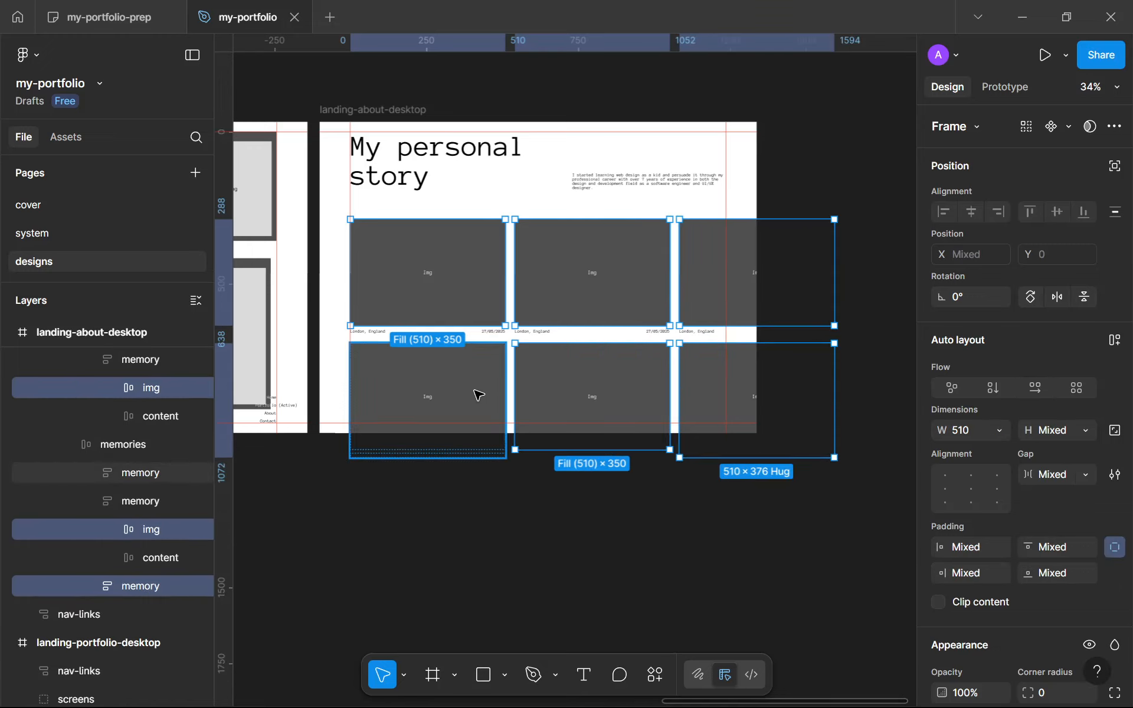
pyautogui.keyDown('shift'); pyautogui.doubleClick(475, 392); pyautogui.keyUp('shift')
pyautogui.moveTo(538, 436); pyautogui.dragTo(538, 419)
pyautogui.scroll(-2, 538, 419)
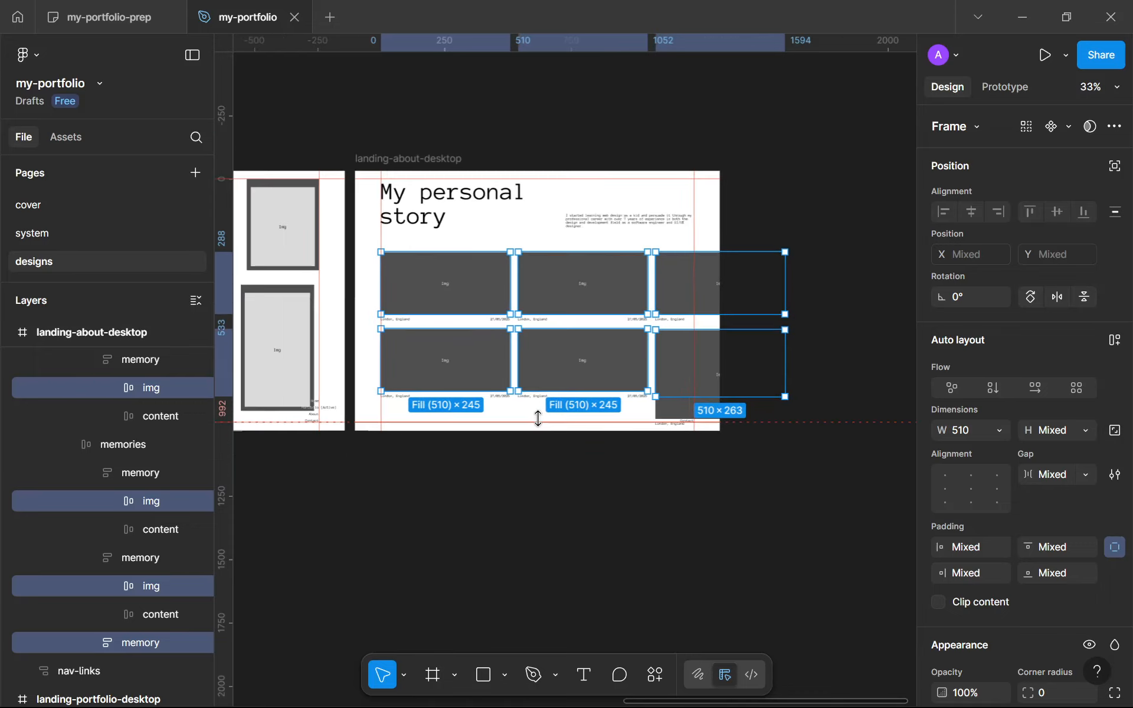
pyautogui.scroll(4, 538, 419)
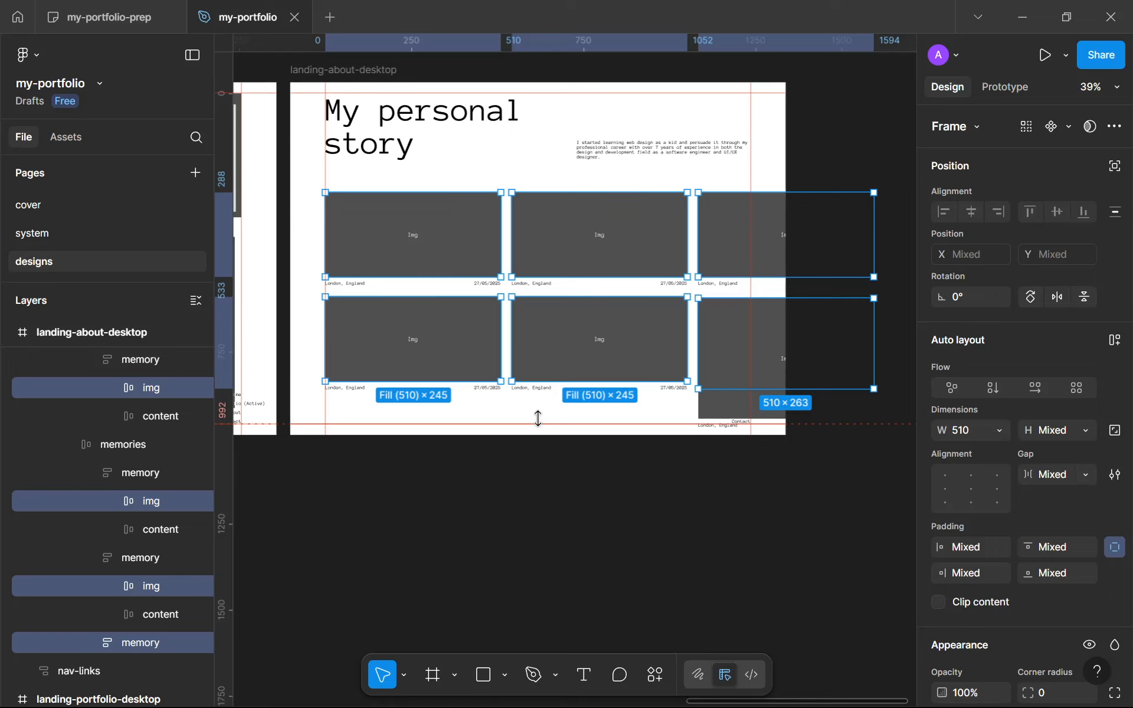
pyautogui.hotkey('ctrl', 'z')
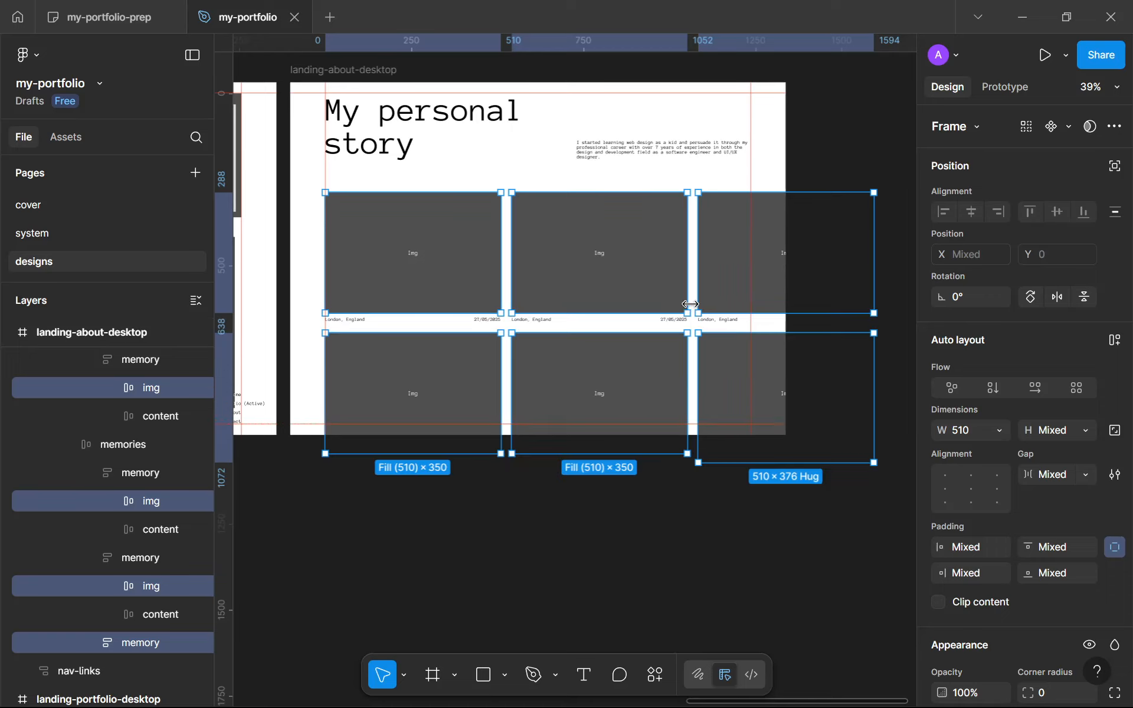
# Scale the selected images across both memories rows down proportionally to about 394 wide
pyautogui.moveTo(686, 312); pyautogui.dragTo(657, 268)
pyautogui.click(615, 471)
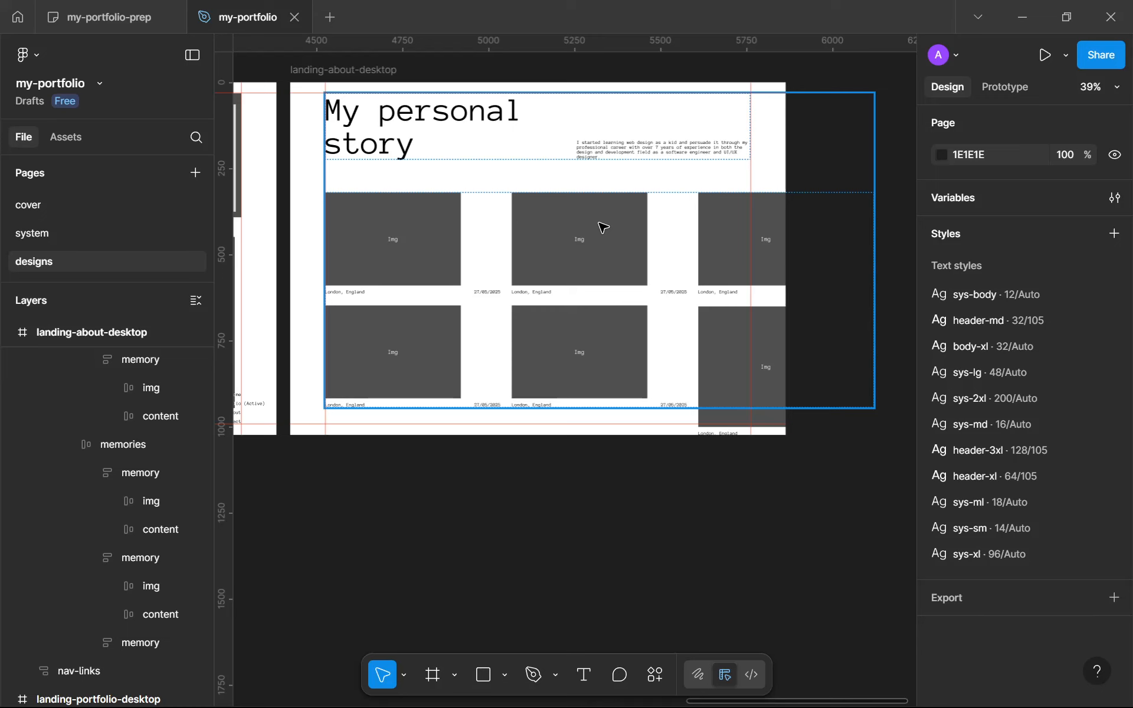
pyautogui.click(603, 227)
pyautogui.scroll(2, 601, 225)
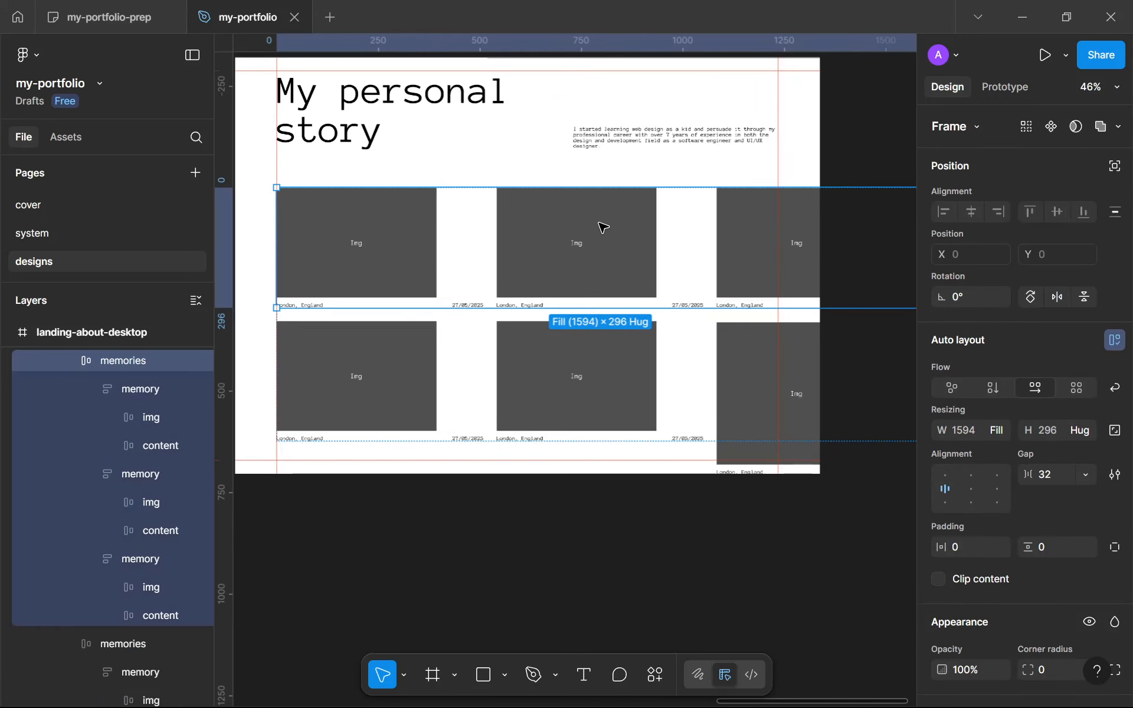
# Delete the third memory in the second row, whose image is still taller than the others
pyautogui.click(745, 356)
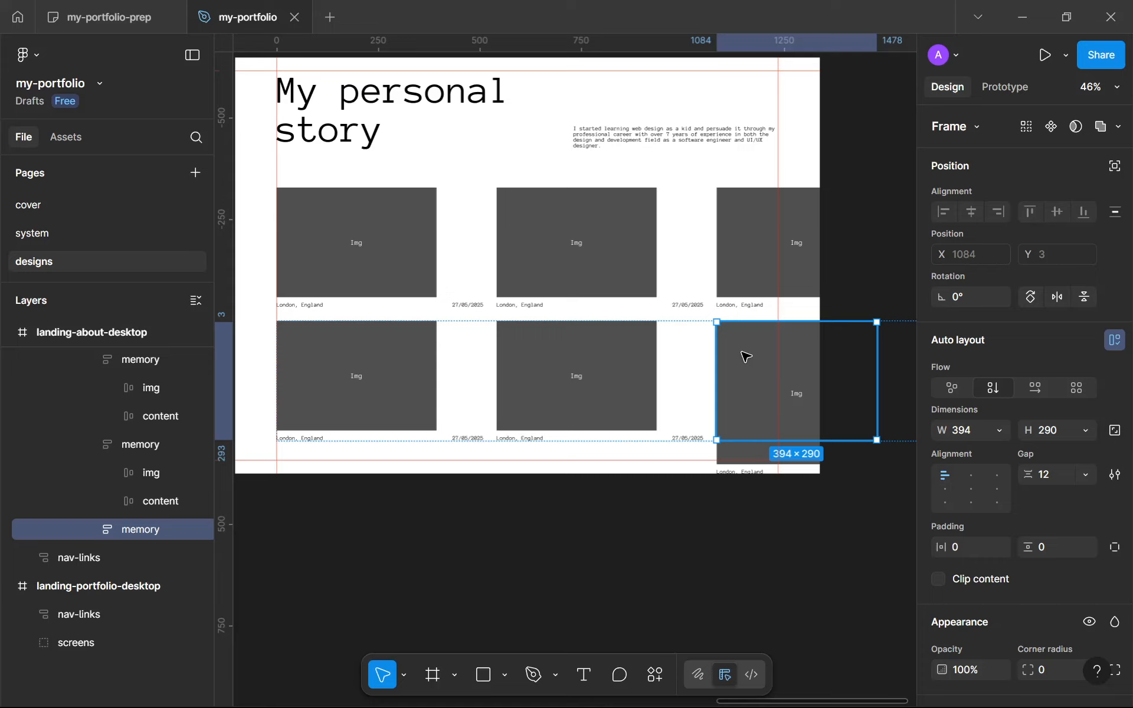
pyautogui.scroll(-2, 745, 356)
pyautogui.hscroll(3, 745, 356)
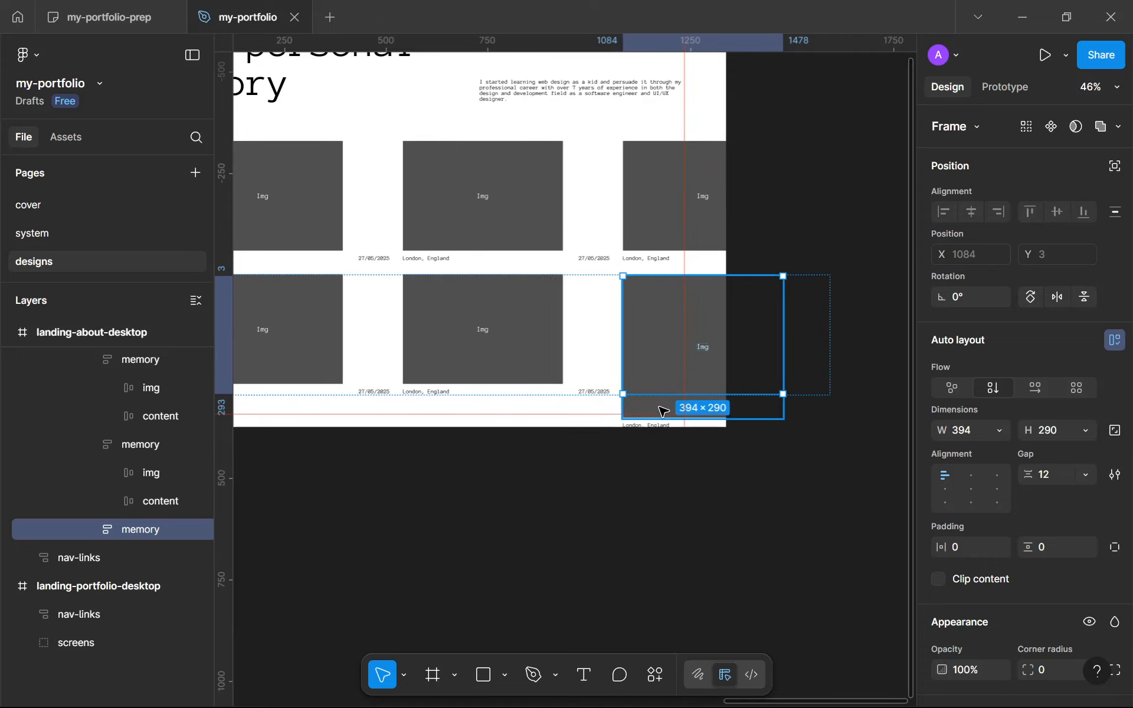
pyautogui.click(767, 413)
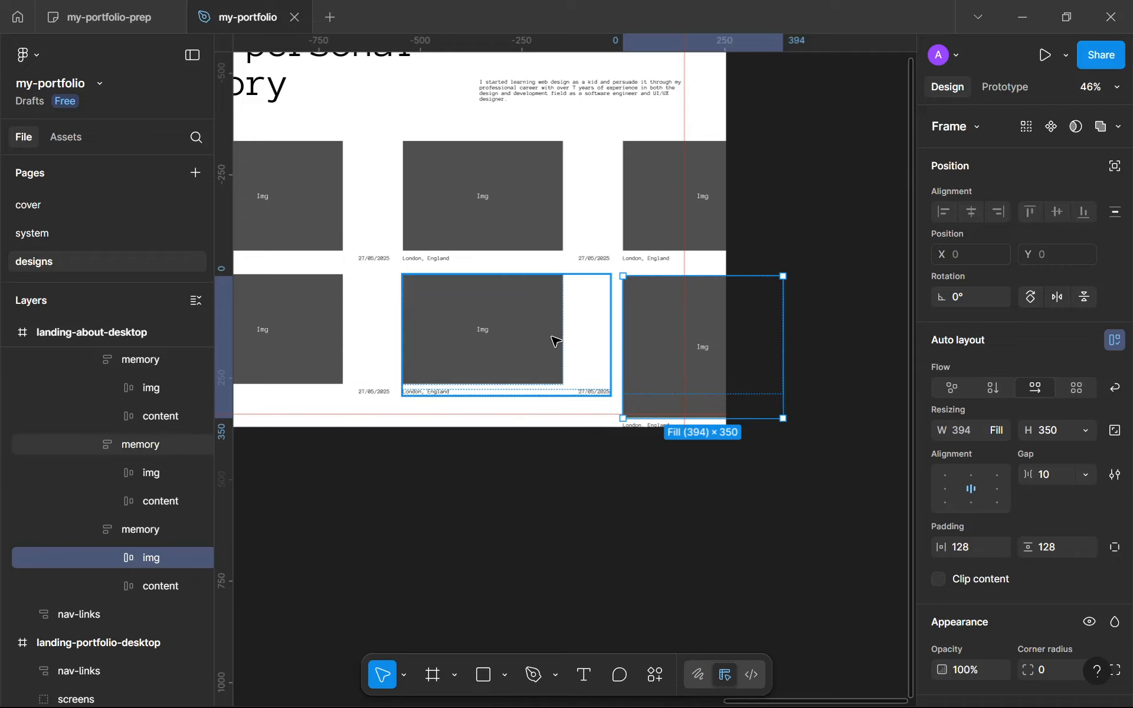
pyautogui.click(554, 341)
pyautogui.click(672, 352)
pyautogui.press('Delete')
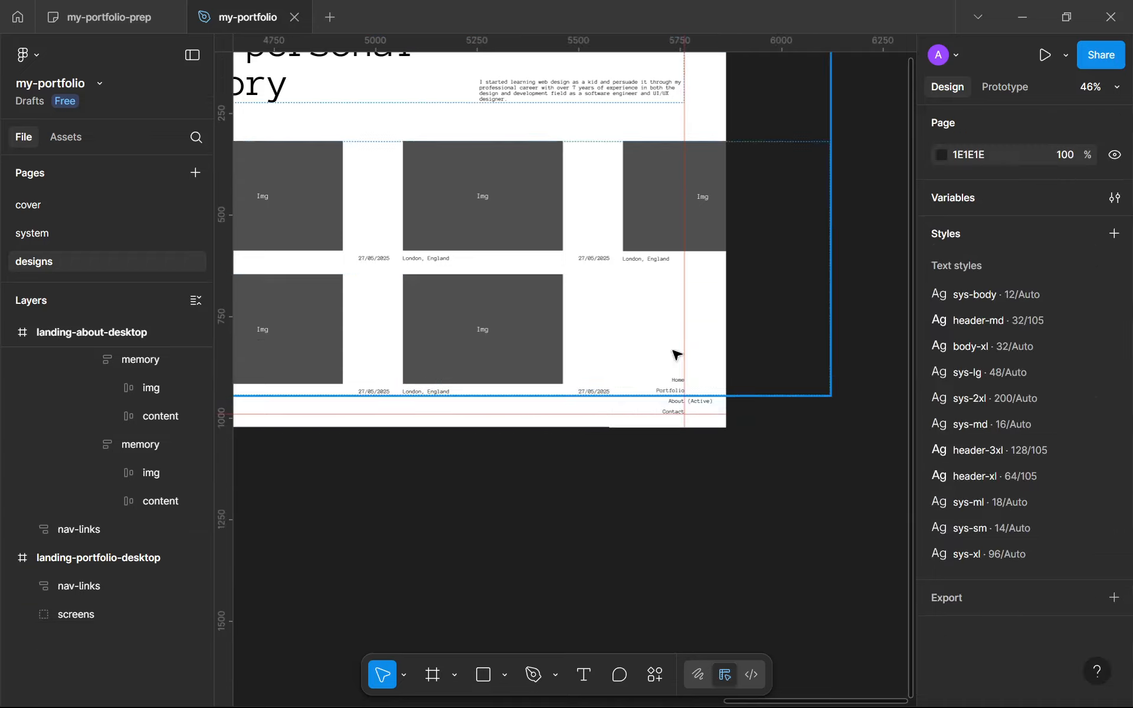
# Duplicate the second memory in the second row to fill the empty third place
pyautogui.click(485, 351)
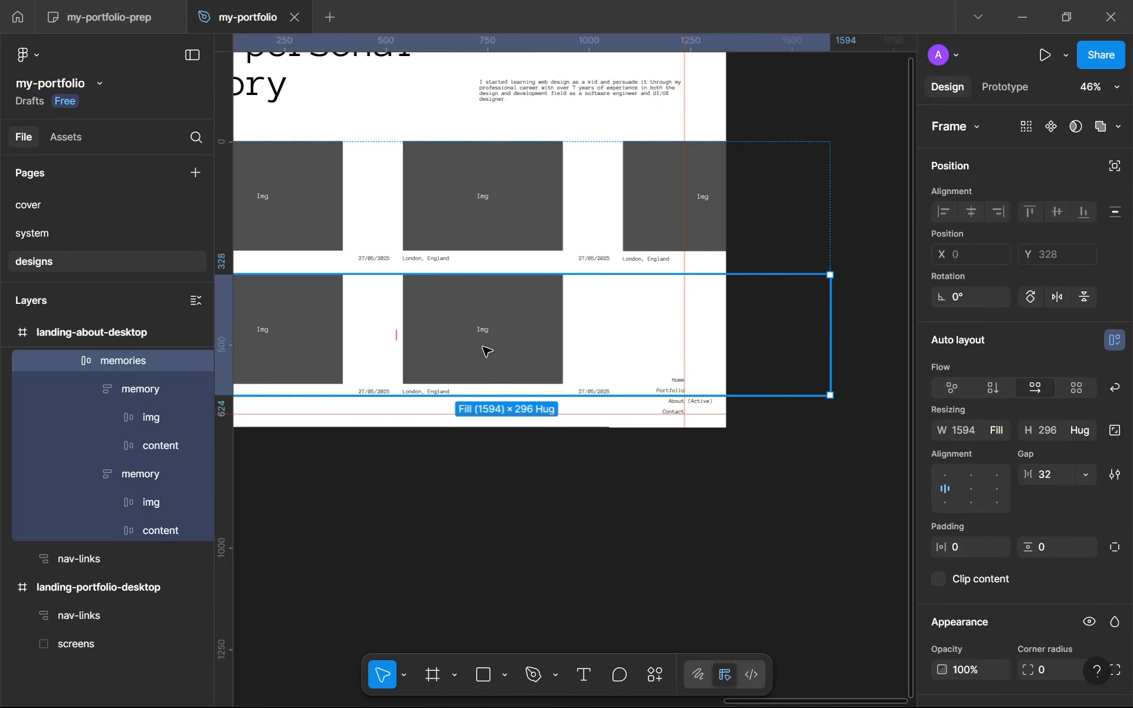
pyautogui.doubleClick(486, 350)
pyautogui.hotkey('ctrl', 'd')
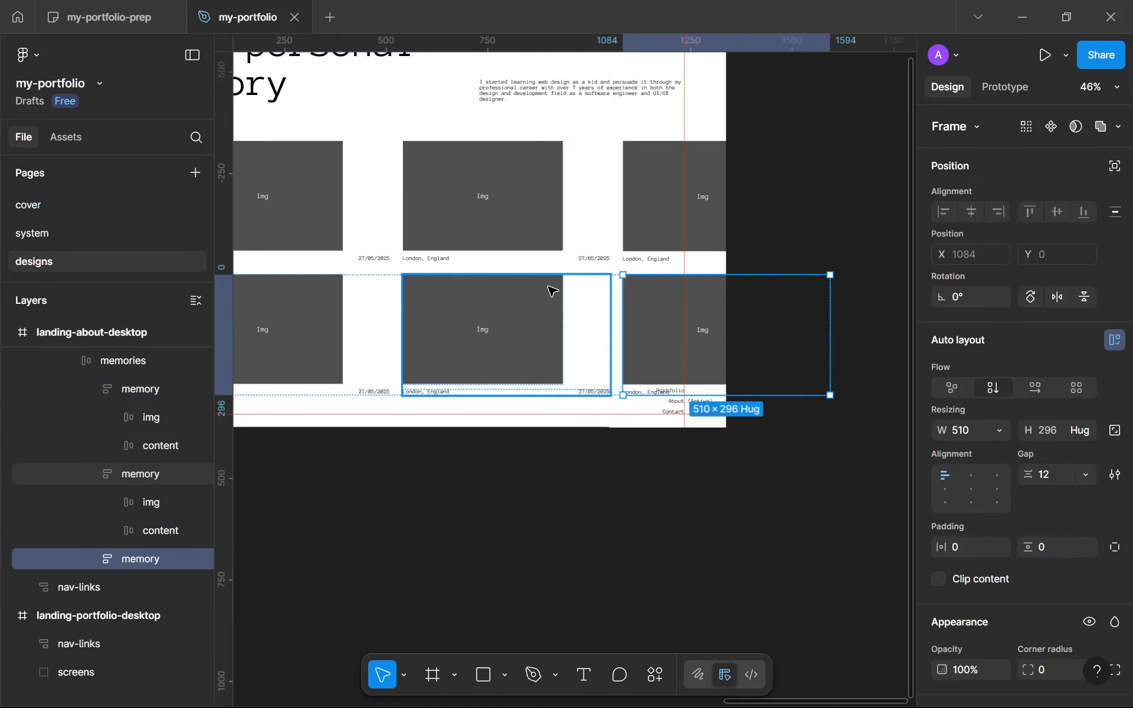
# Set the width of all six memories in both rows to hug their contents
pyautogui.moveTo(552, 290); pyautogui.dragTo(553, 235)
pyautogui.scroll(3, 662, 255)
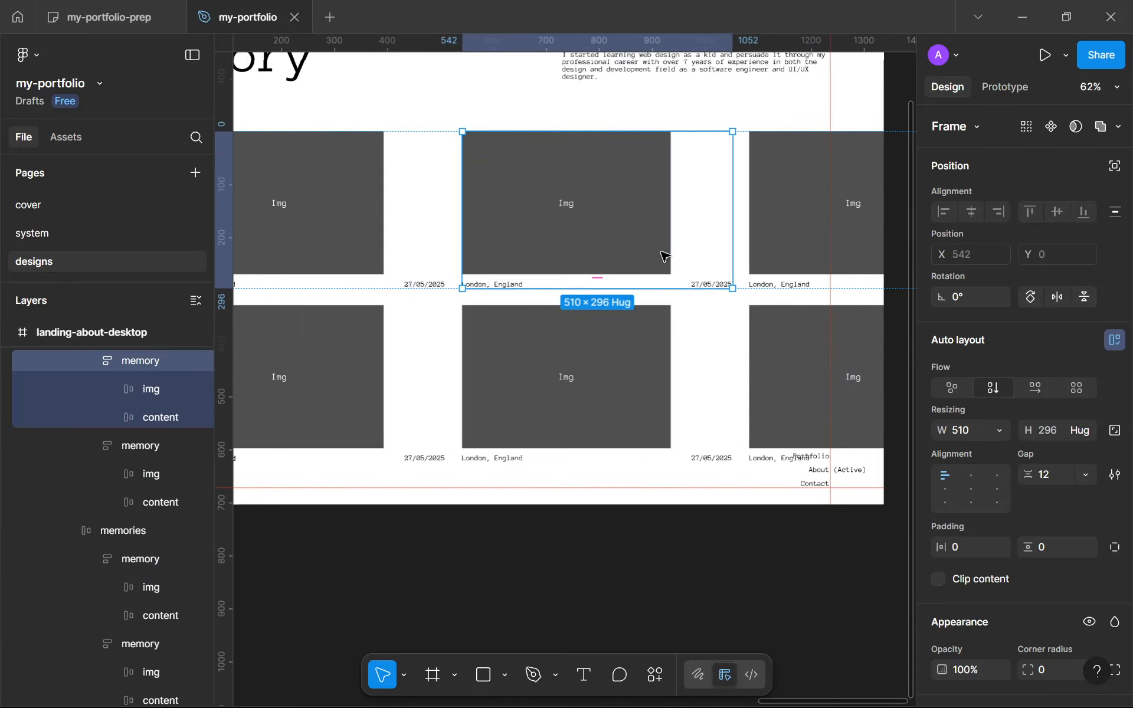
pyautogui.scroll(-5, 662, 255)
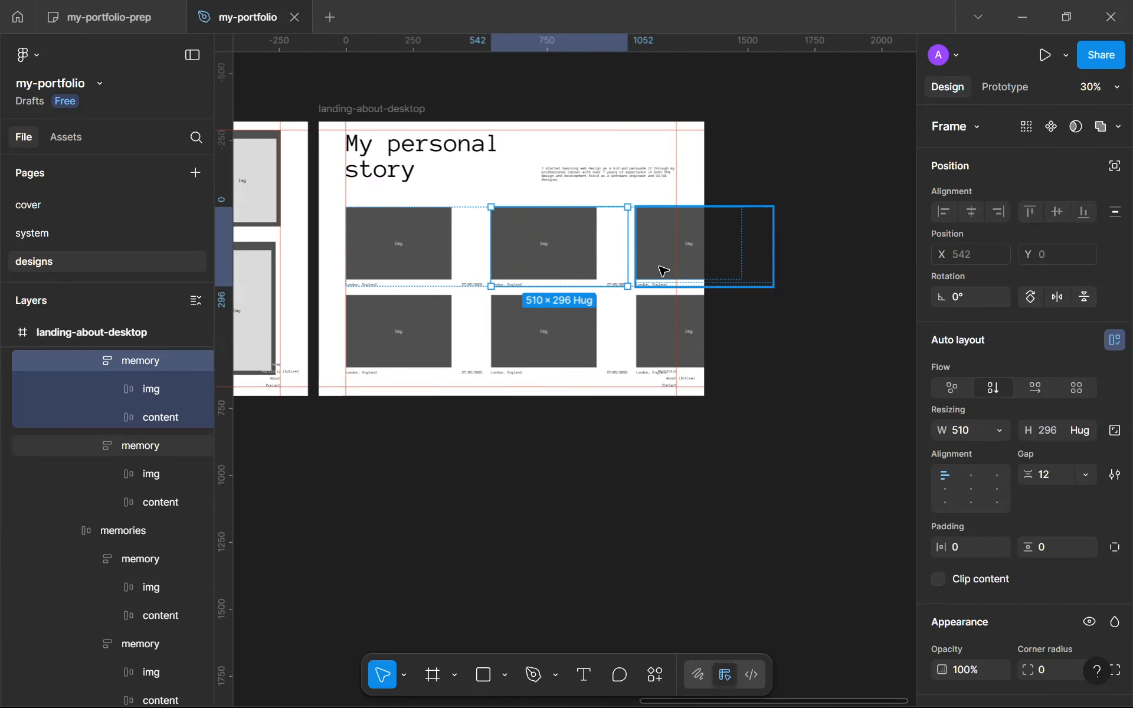
pyautogui.keyDown('shift'); pyautogui.click(645, 248); pyautogui.keyUp('shift')
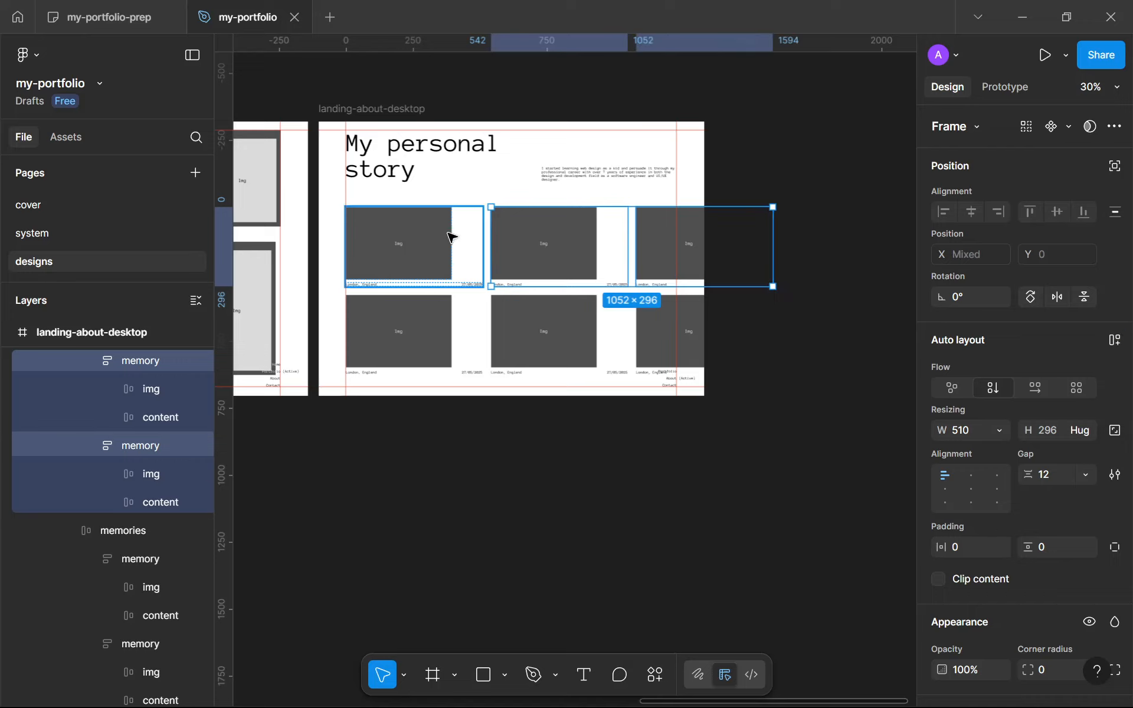
pyautogui.click(451, 237)
pyautogui.keyDown('shift'); pyautogui.click(554, 243); pyautogui.keyUp('shift')
pyautogui.keyDown('shift'); pyautogui.click(679, 245); pyautogui.keyUp('shift')
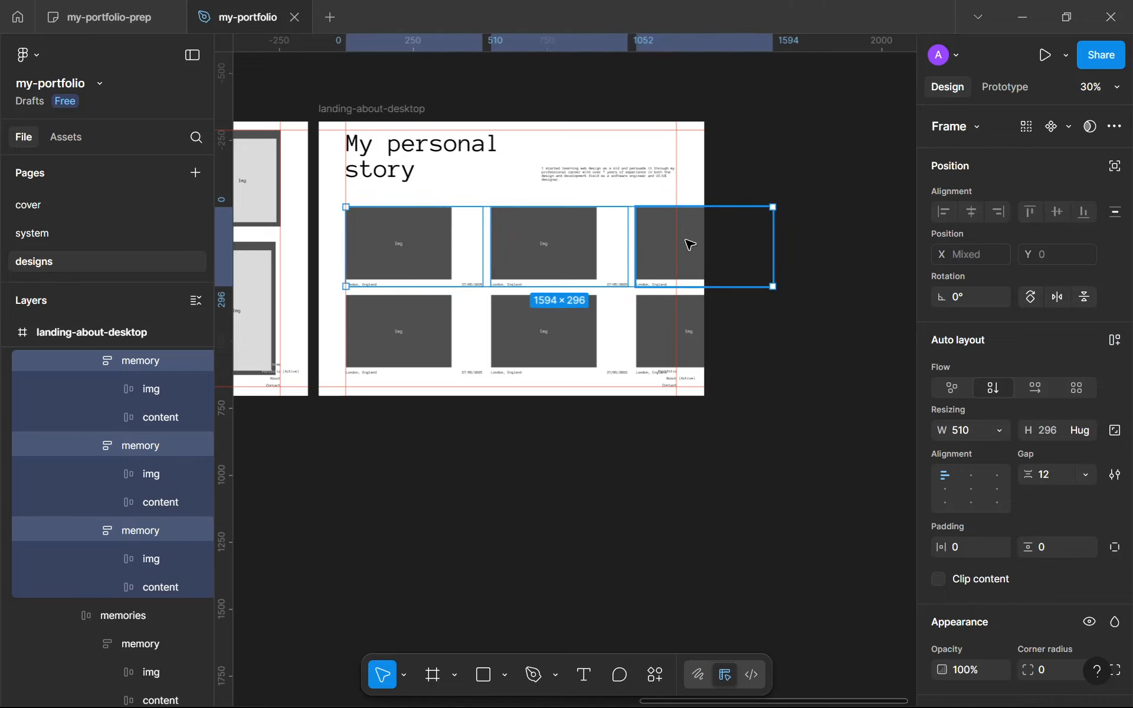
pyautogui.keyDown('shift'); pyautogui.click(436, 348); pyautogui.keyUp('shift')
pyautogui.keyDown('shift'); pyautogui.click(566, 315); pyautogui.keyUp('shift')
pyautogui.keyDown('shift'); pyautogui.click(644, 321); pyautogui.keyUp('shift')
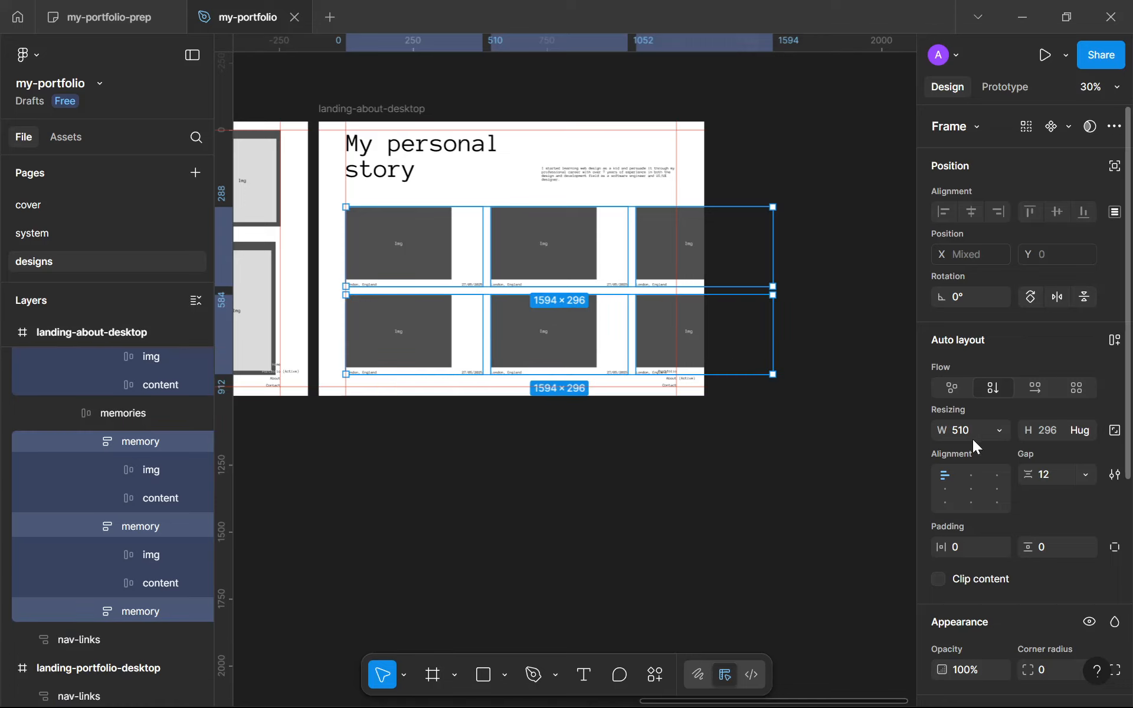
pyautogui.click(977, 435)
pyautogui.click(937, 450)
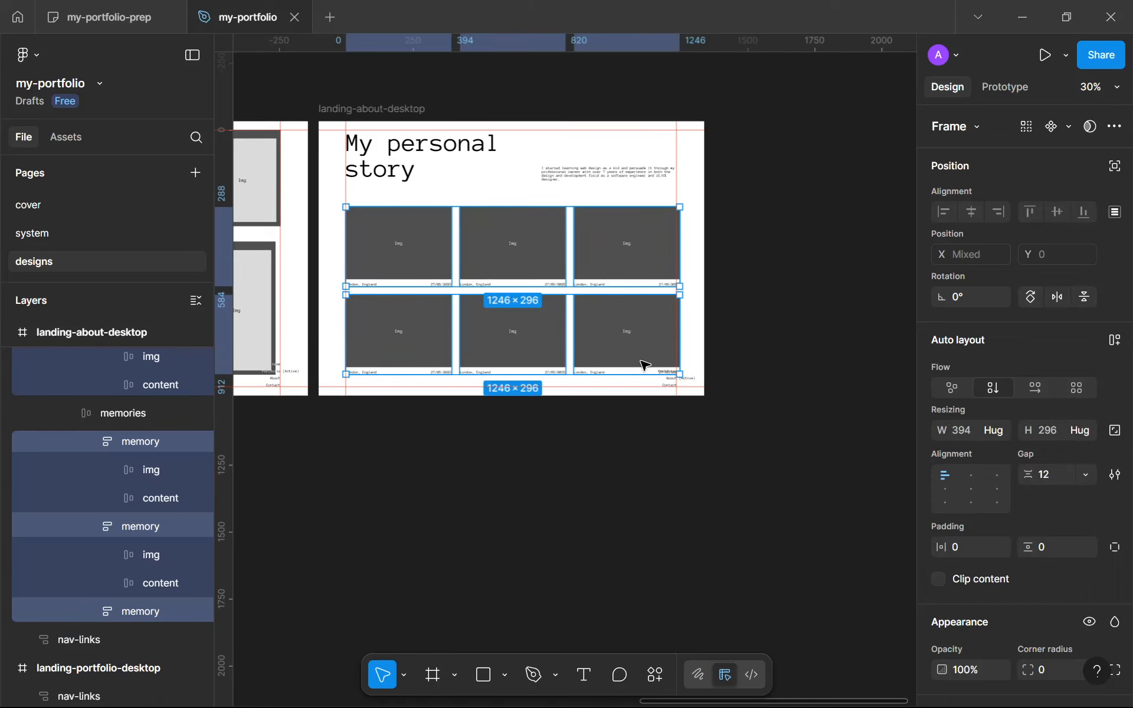
pyautogui.click(576, 462)
# Duplicate one memory in each row so that both rows hold four memories
pyautogui.scroll(3, 576, 461)
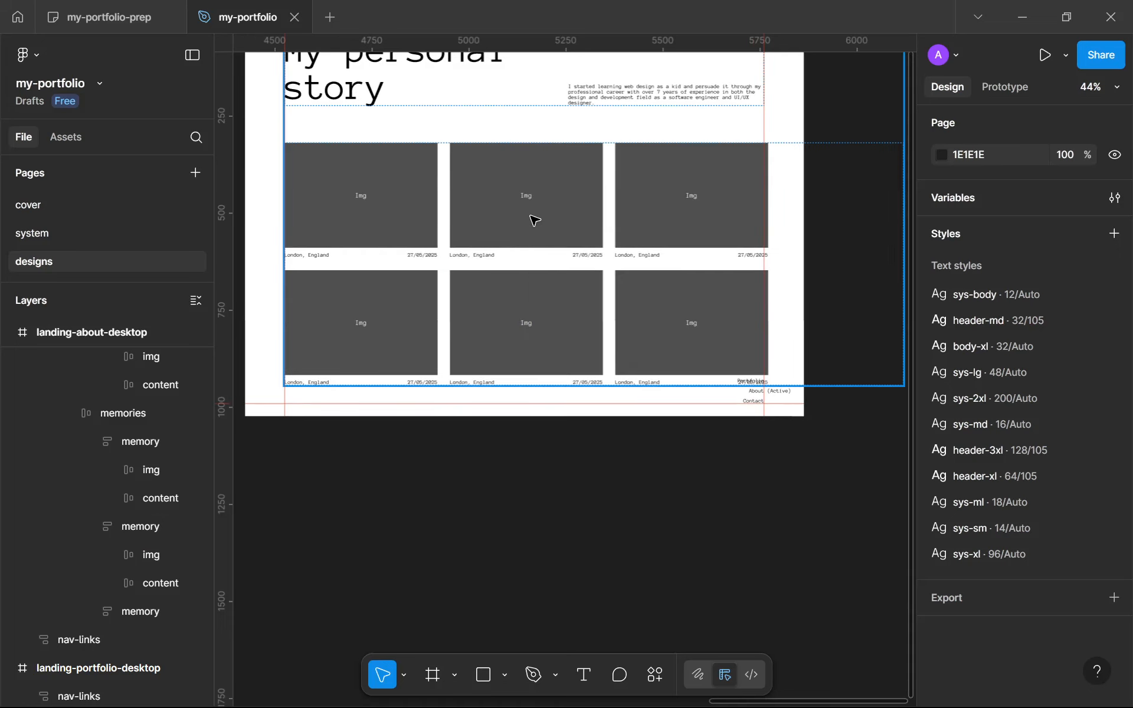
pyautogui.doubleClick(536, 220)
pyautogui.click(532, 218)
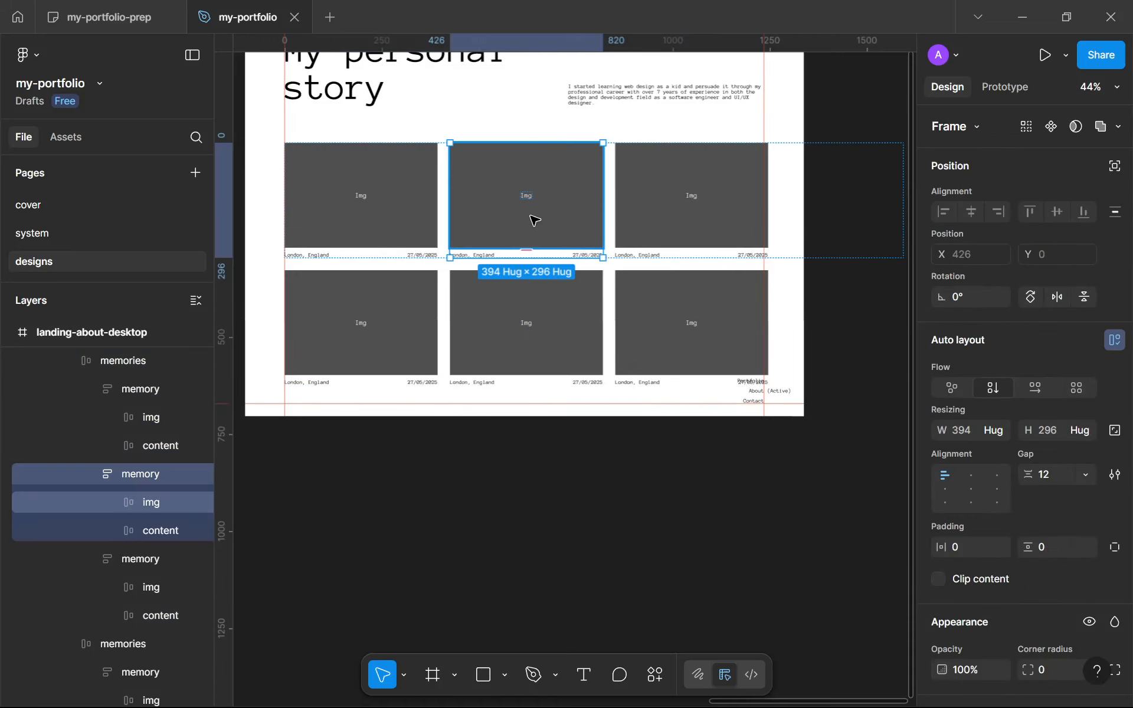
pyautogui.click(521, 313)
pyautogui.click(522, 313)
pyautogui.hotkey('ctrl', 'd')
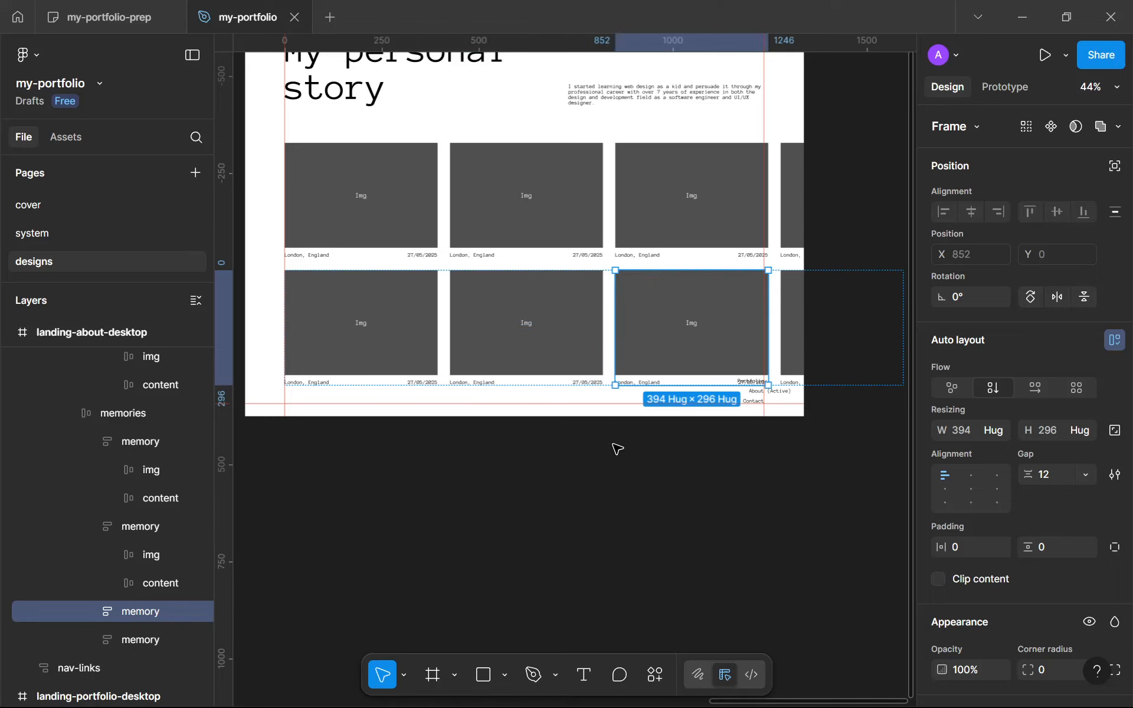
pyautogui.click(575, 485)
pyautogui.scroll(-5, 573, 483)
pyautogui.scroll(3, 576, 480)
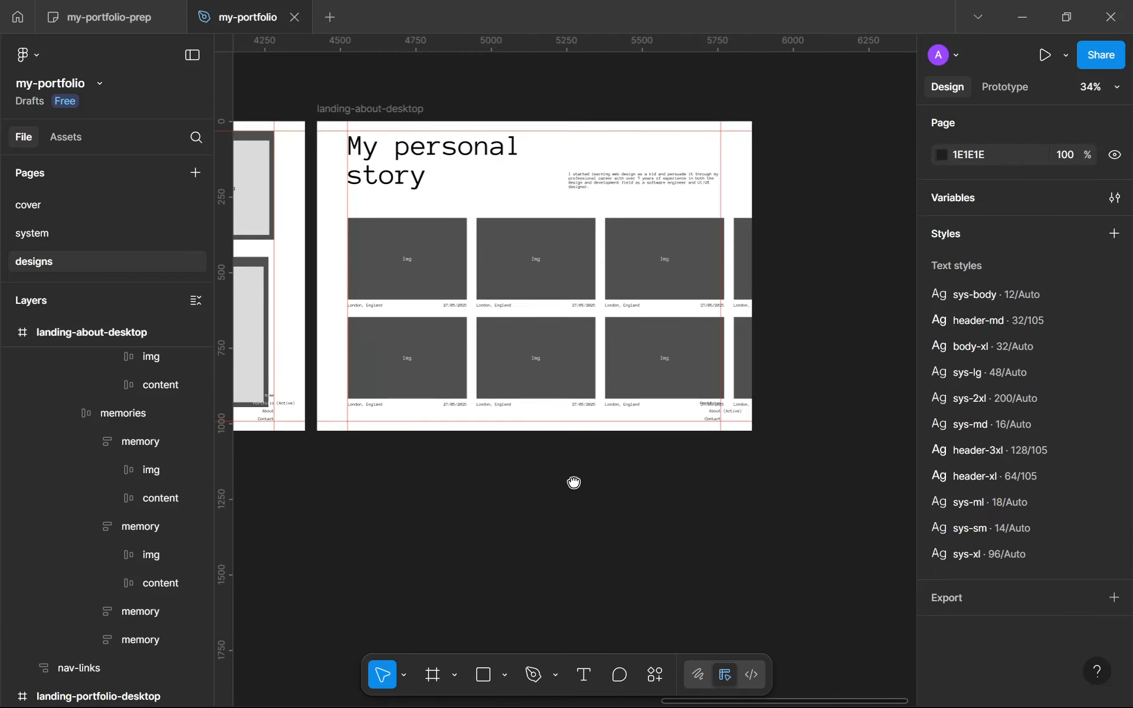
pyautogui.scroll(3, 426, 253)
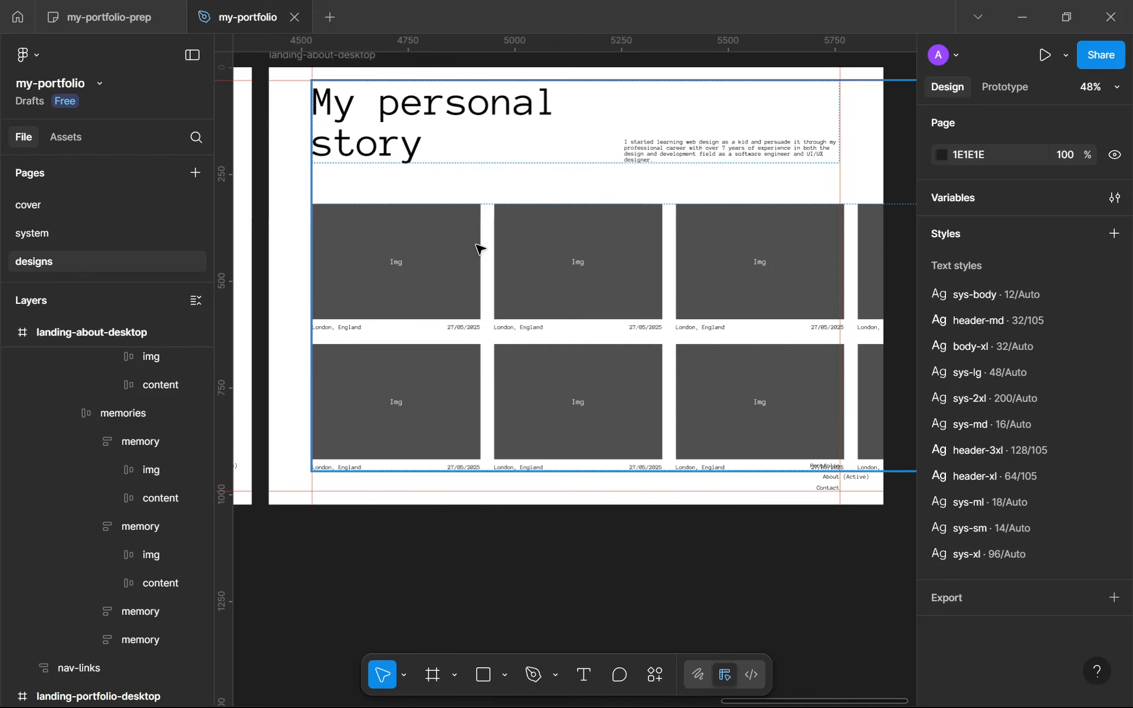
# Align the second row's memories to the right and set the row's width to about 1589, shifting its images leftward
pyautogui.doubleClick(479, 248)
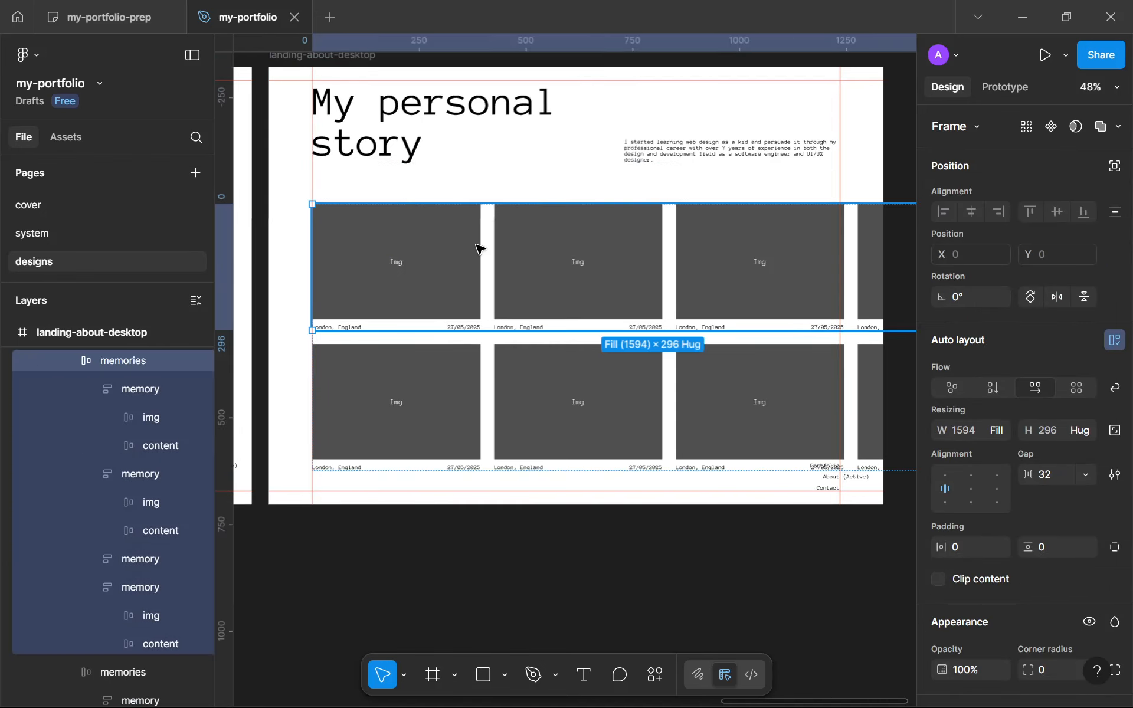
pyautogui.click(439, 408)
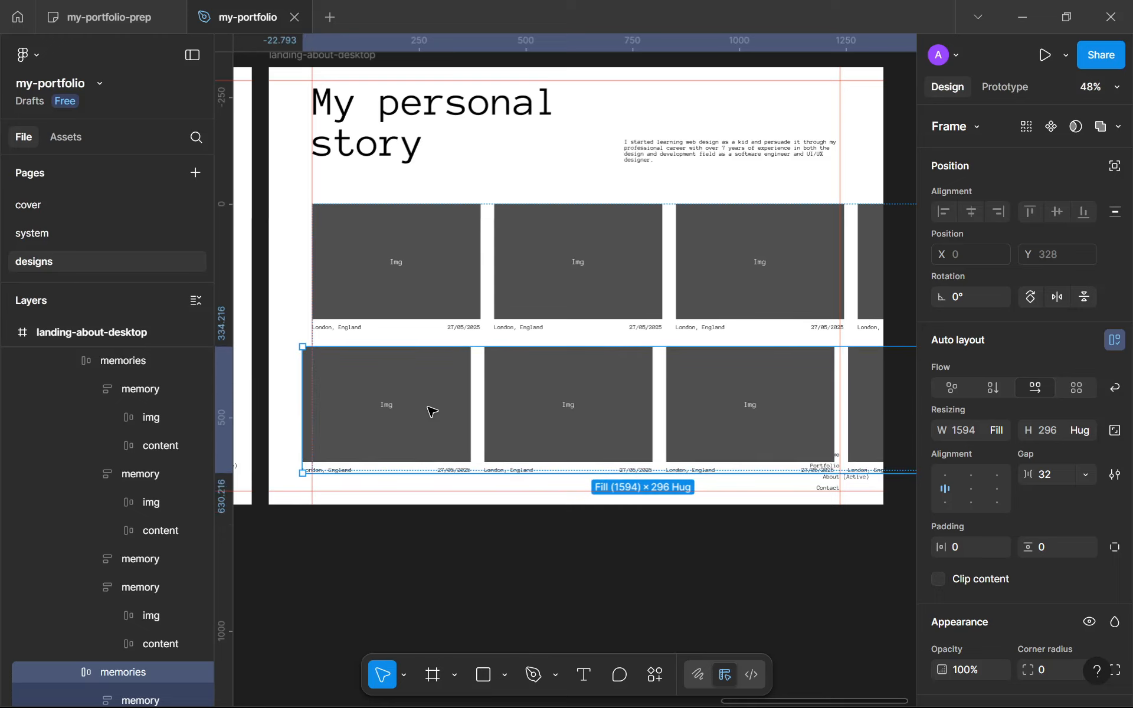
pyautogui.scroll(-2, 476, 408)
pyautogui.scroll(-2, 477, 408)
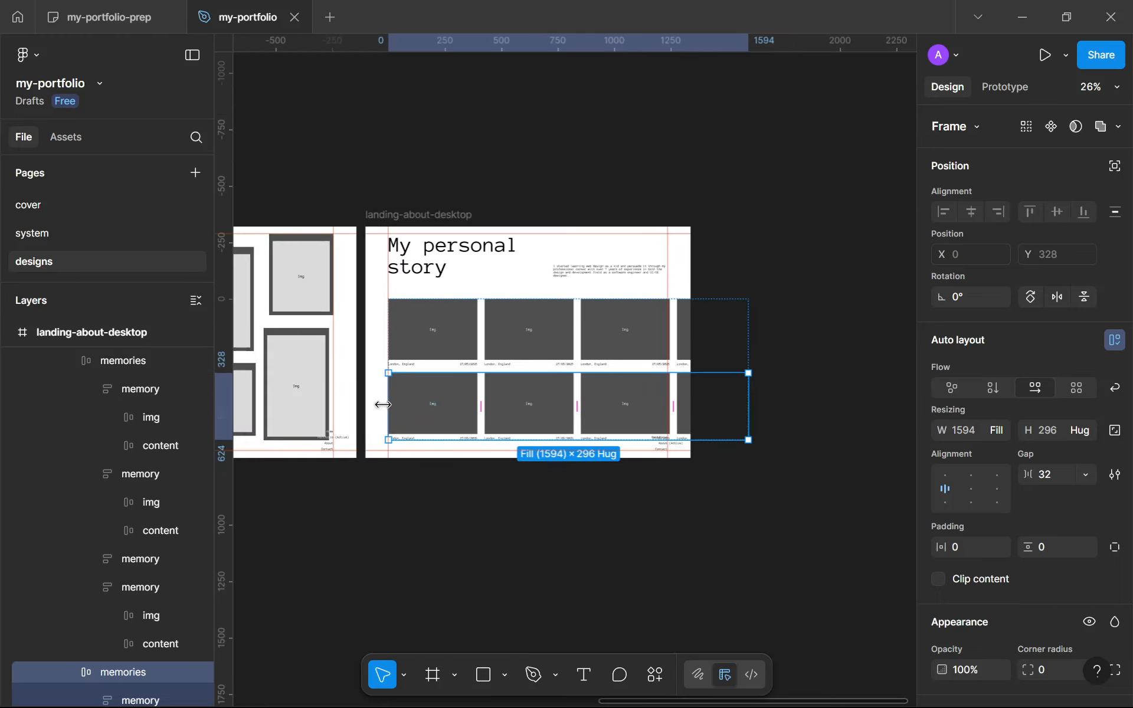
pyautogui.moveTo(381, 402); pyautogui.dragTo(375, 403)
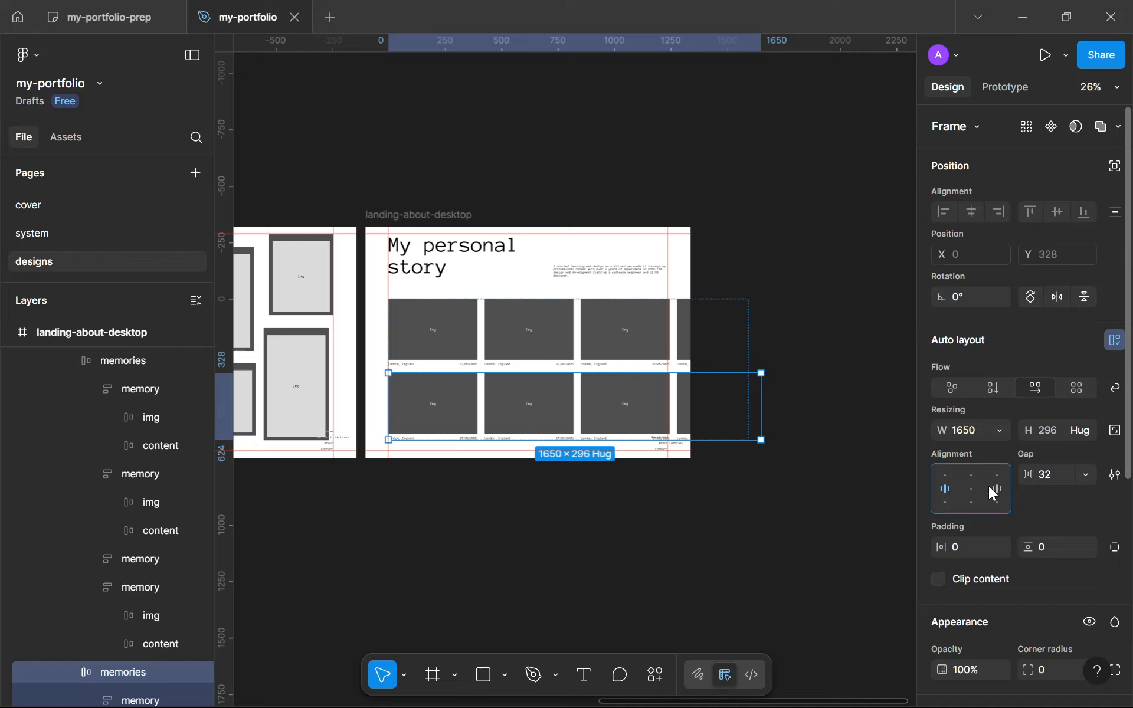
pyautogui.click(993, 493)
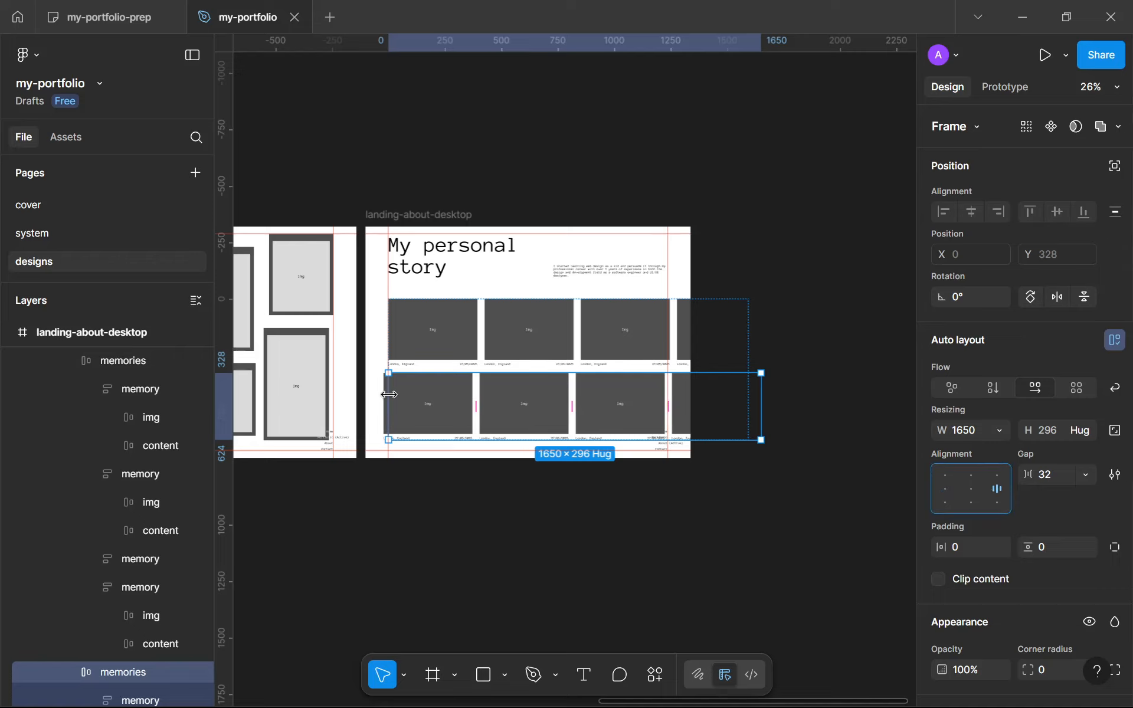
pyautogui.moveTo(390, 395); pyautogui.dragTo(402, 393)
pyautogui.click(464, 528)
pyautogui.scroll(3, 472, 521)
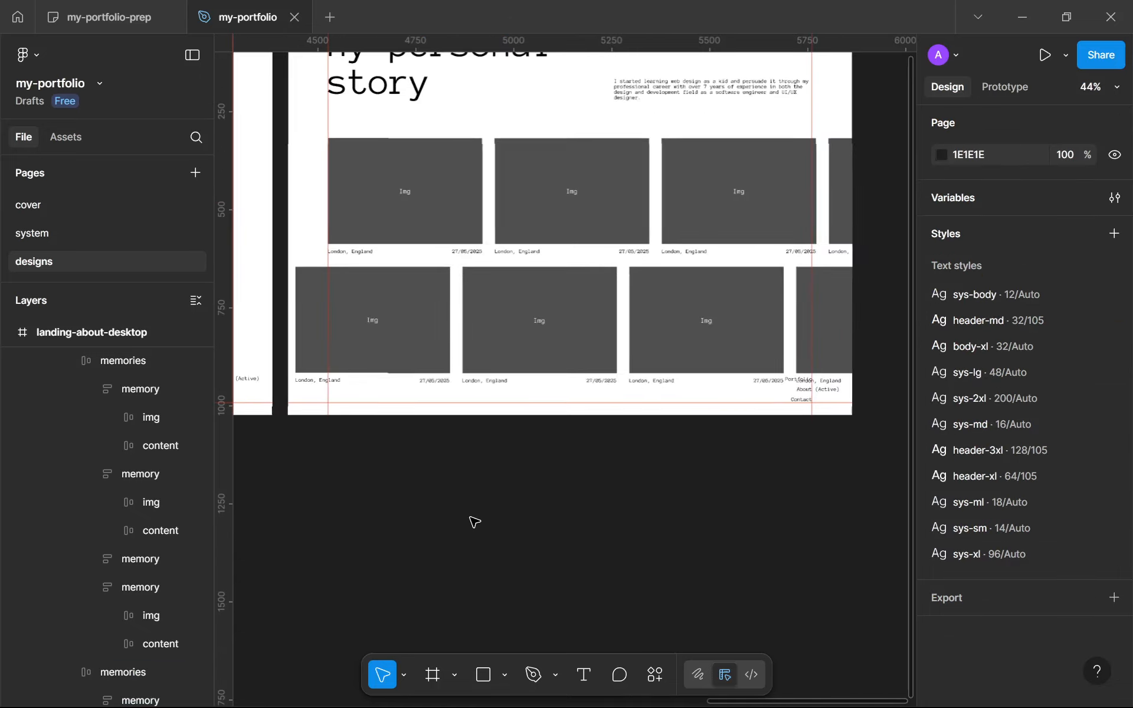
pyautogui.scroll(3, 586, 424)
pyautogui.scroll(-3, 568, 429)
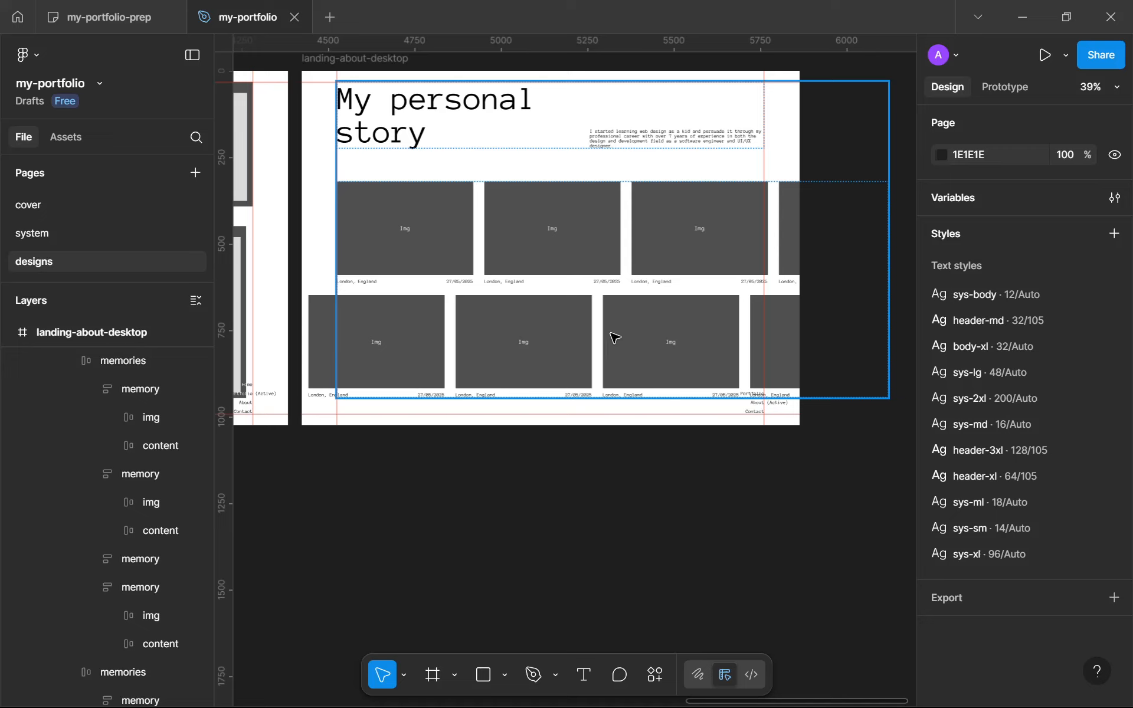
# Reduce the vertical gap in main so the memories block starts at Y 256
pyautogui.click(613, 337)
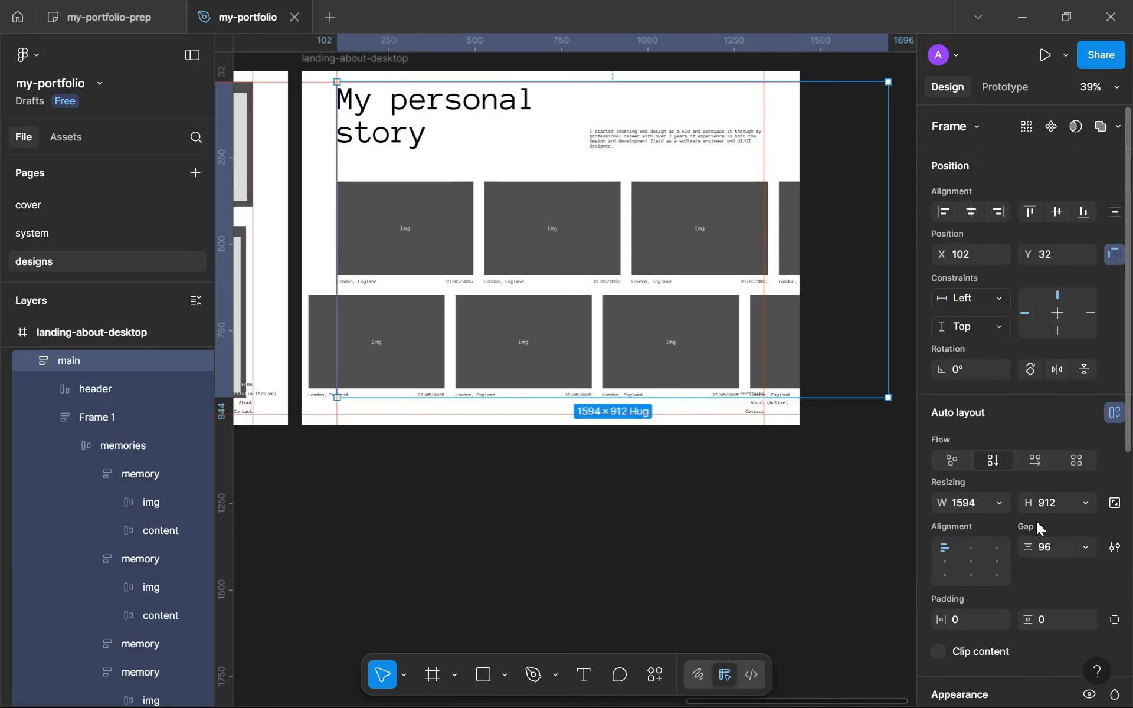
pyautogui.click(674, 499)
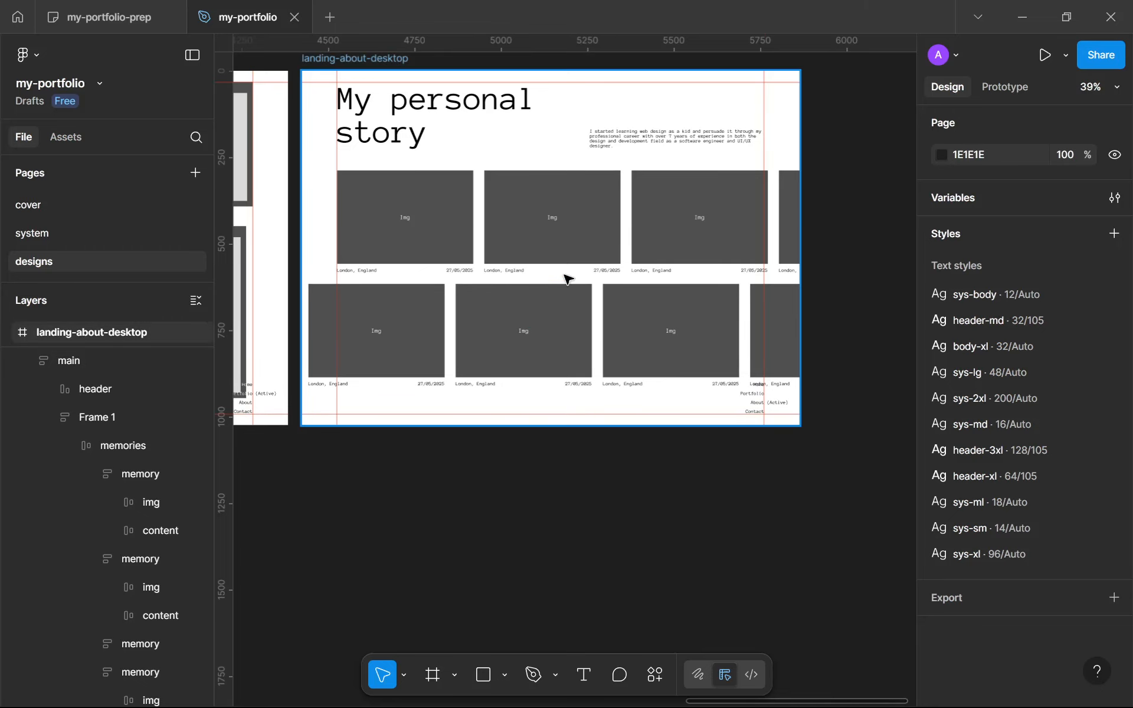
pyautogui.scroll(1, 560, 279)
pyautogui.scroll(1, 497, 247)
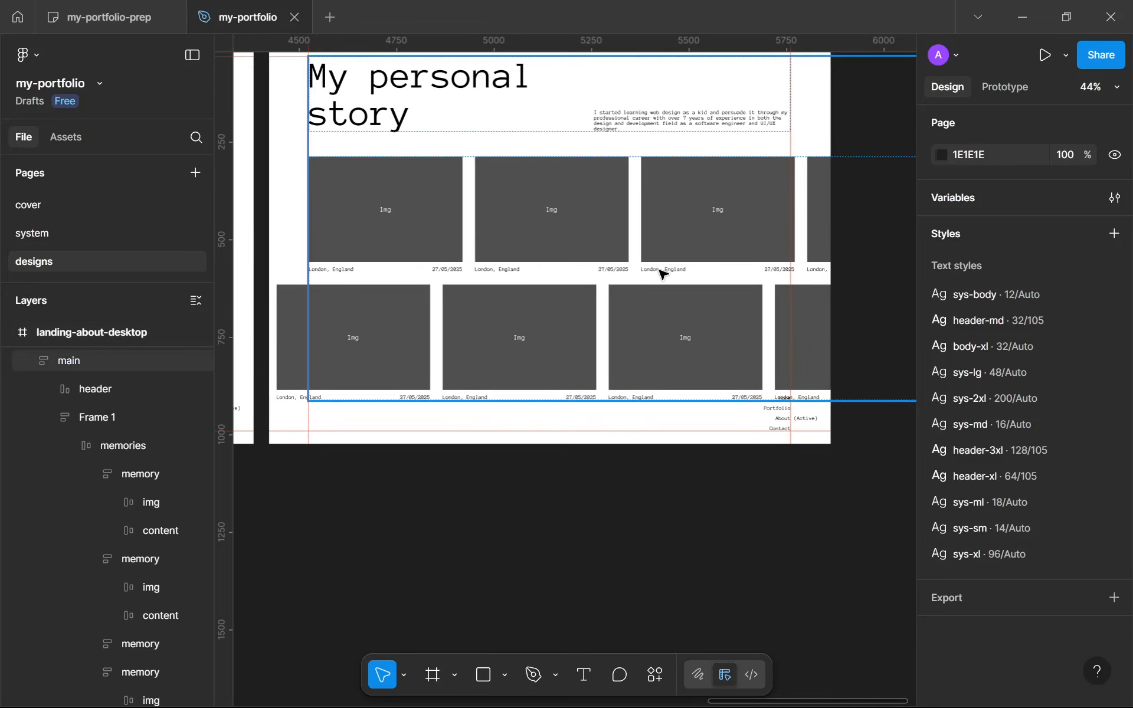
# Rename Frame 1 as memories and both nested memories frames as row
pyautogui.doubleClick(150, 425)
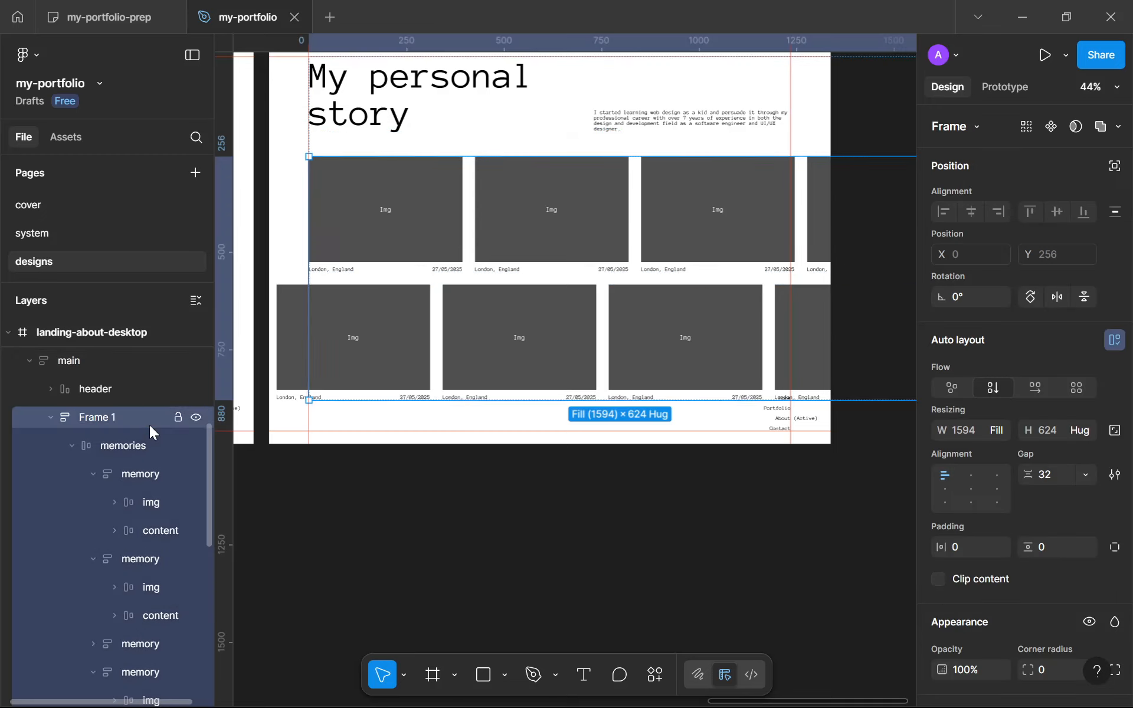
pyautogui.write('memories')
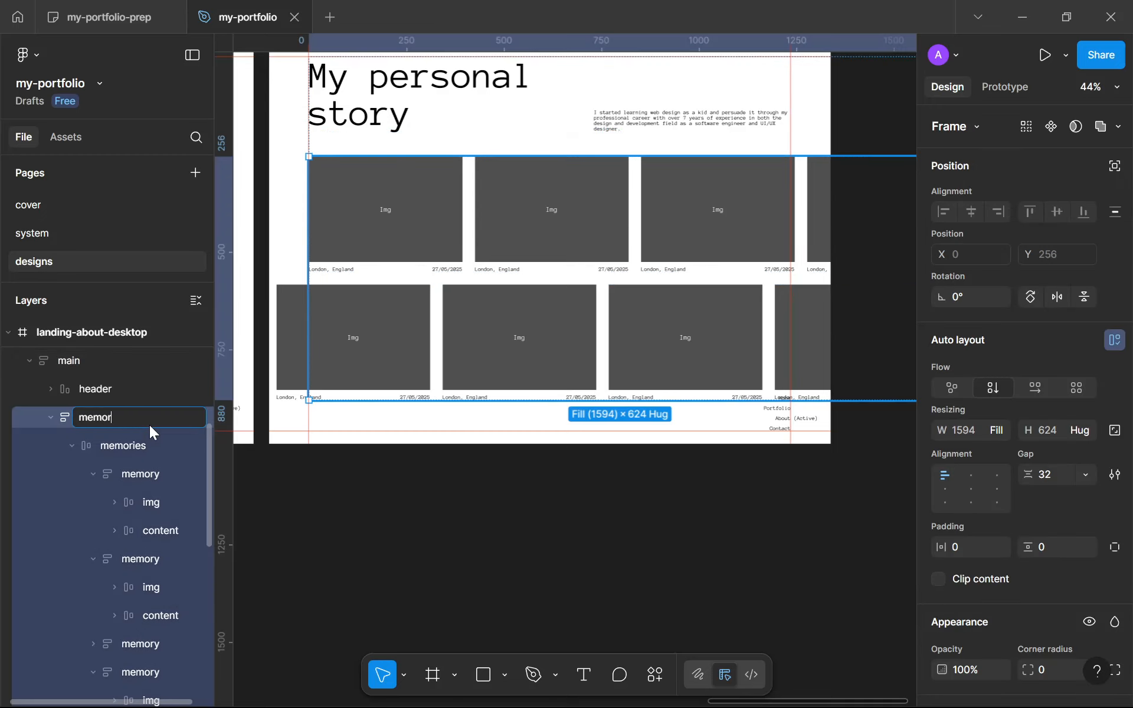
pyautogui.click(79, 449)
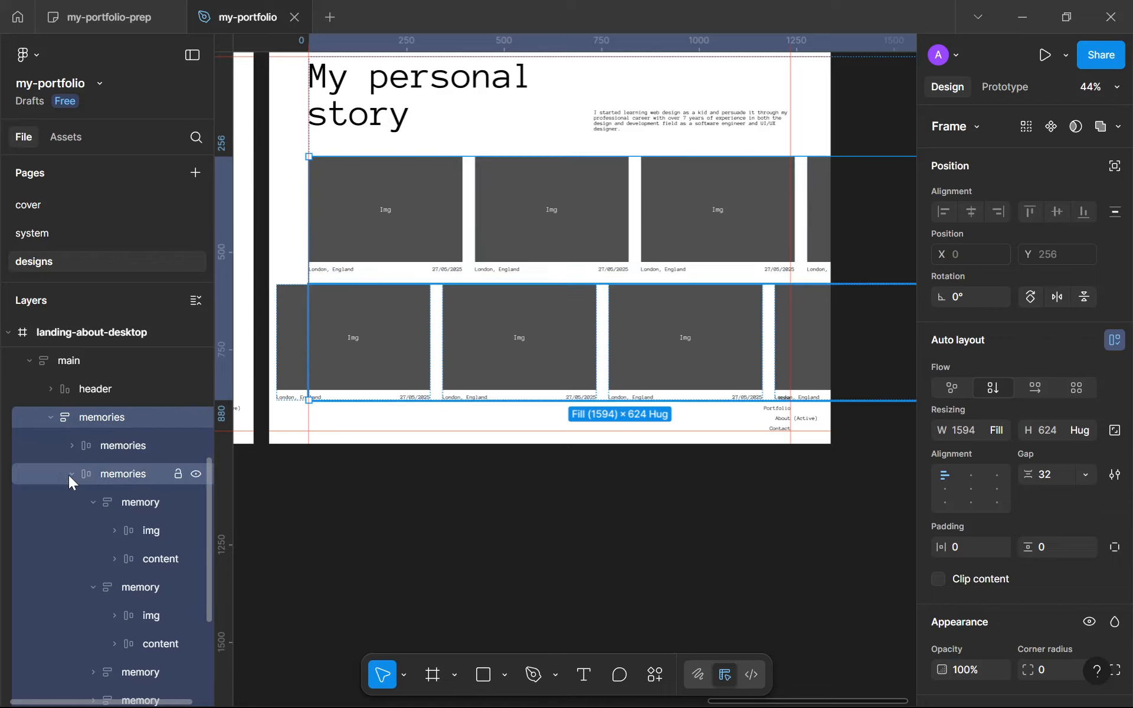
pyautogui.click(69, 475)
pyautogui.doubleClick(125, 451)
pyautogui.write('row')
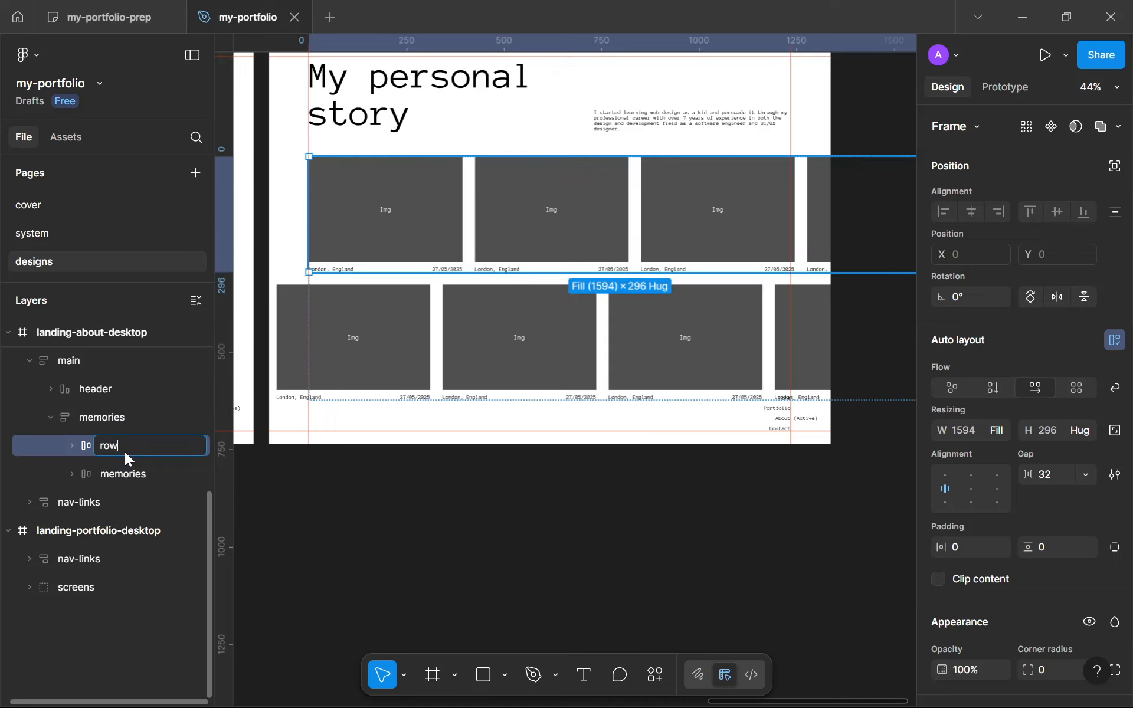
pyautogui.hotkey('ctrl', 'a')
pyautogui.hotkey('ctrl', 'c')
pyautogui.doubleClick(133, 471)
pyautogui.hotkey('ctrl', 'v')
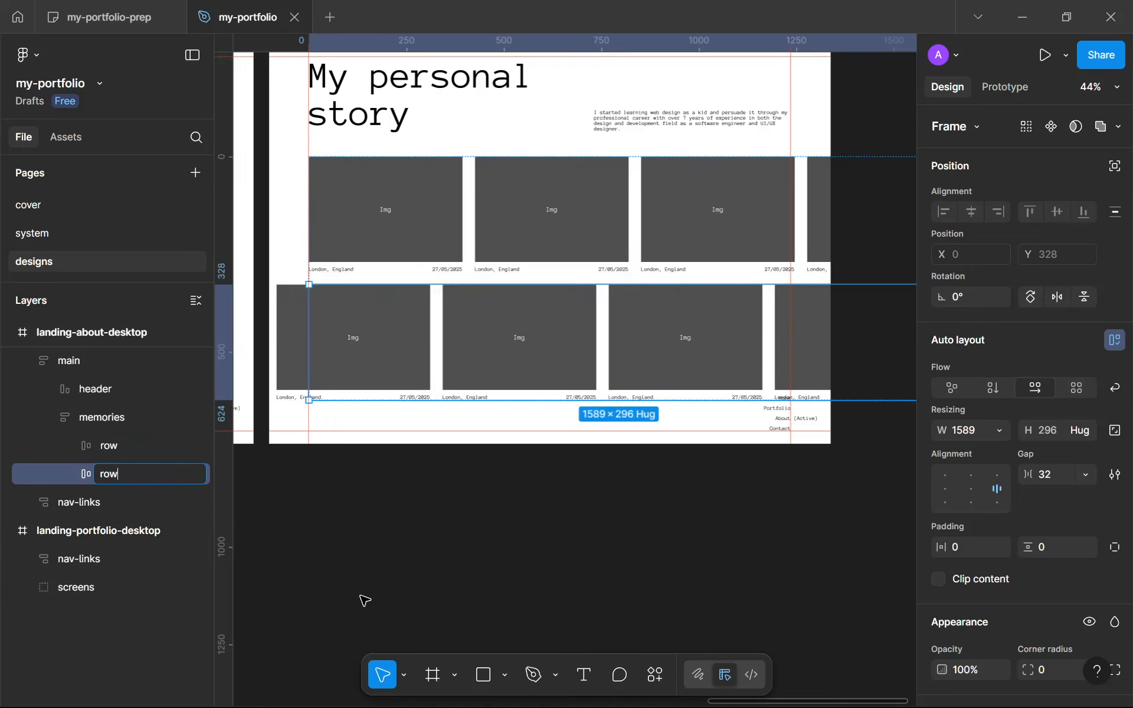
pyautogui.click(429, 560)
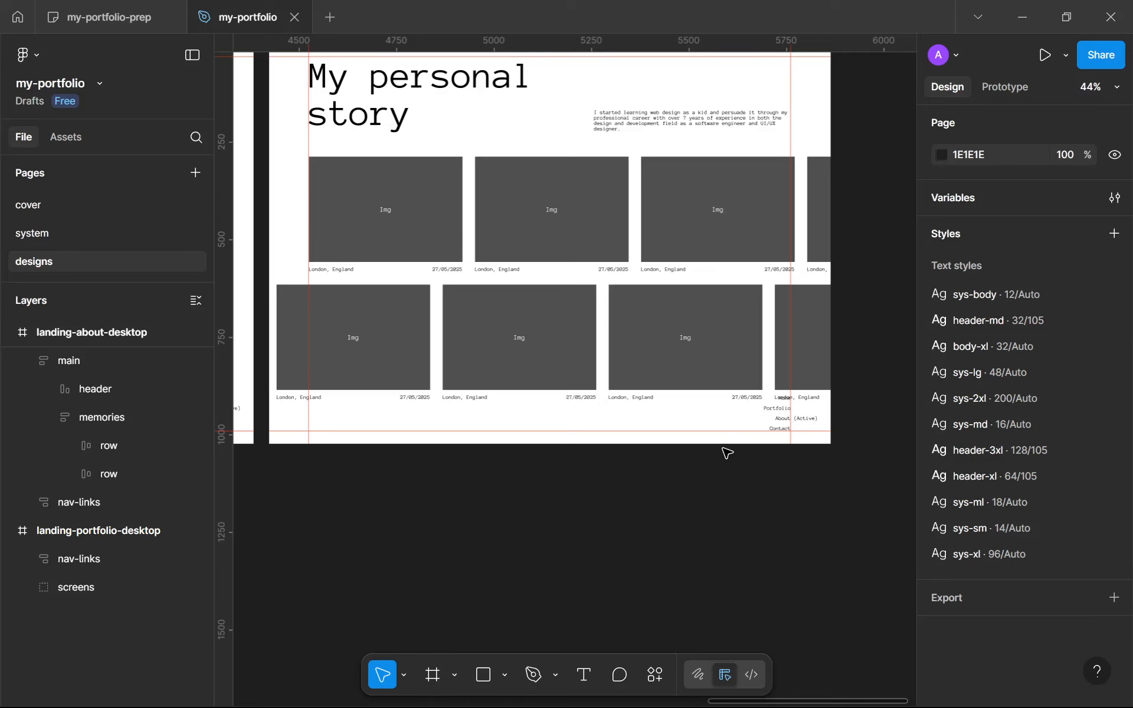
# Examine where the About frame's vertical nav-links overlap the caption of the second row's last memory
pyautogui.scroll(5, 798, 424)
pyautogui.click(749, 352)
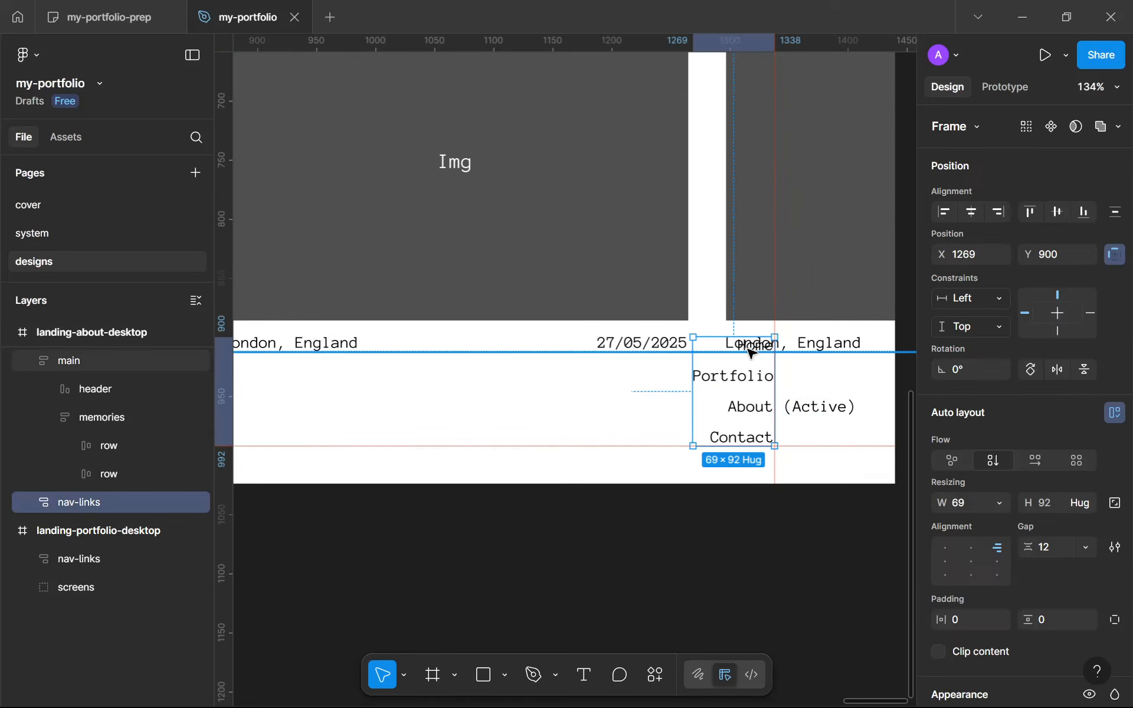
pyautogui.click(748, 350)
pyautogui.doubleClick(753, 353)
pyautogui.click(745, 415)
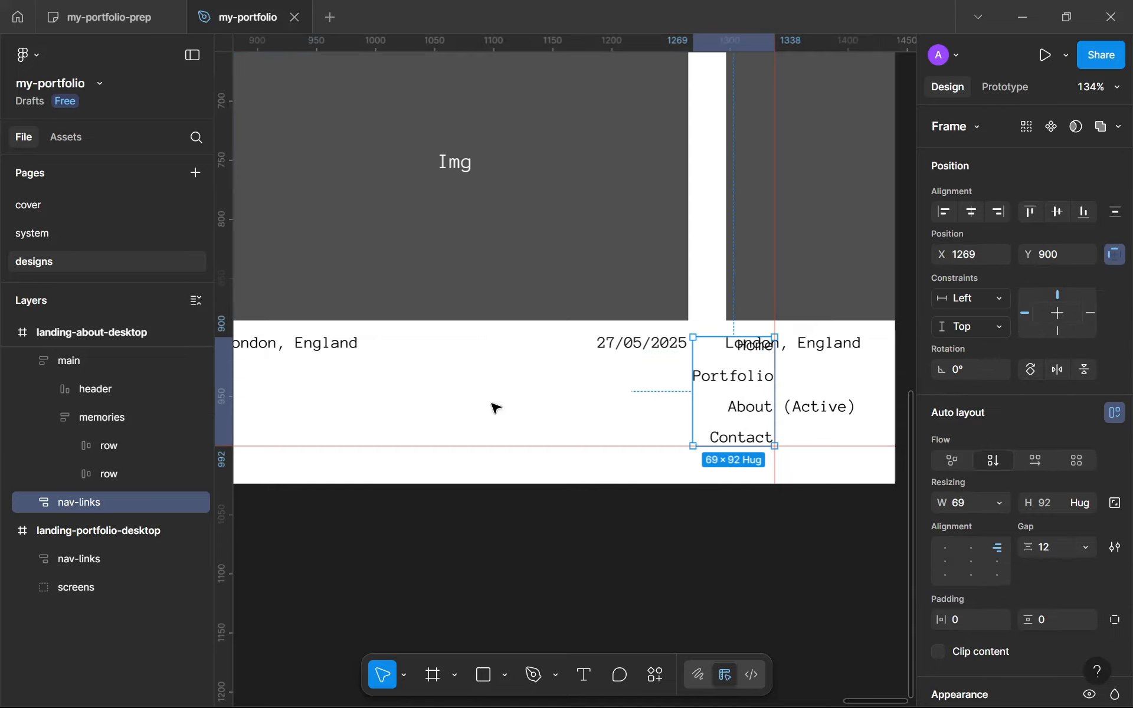
pyautogui.press('Escape')
pyautogui.scroll(-5, 494, 407)
pyautogui.scroll(7, 494, 407)
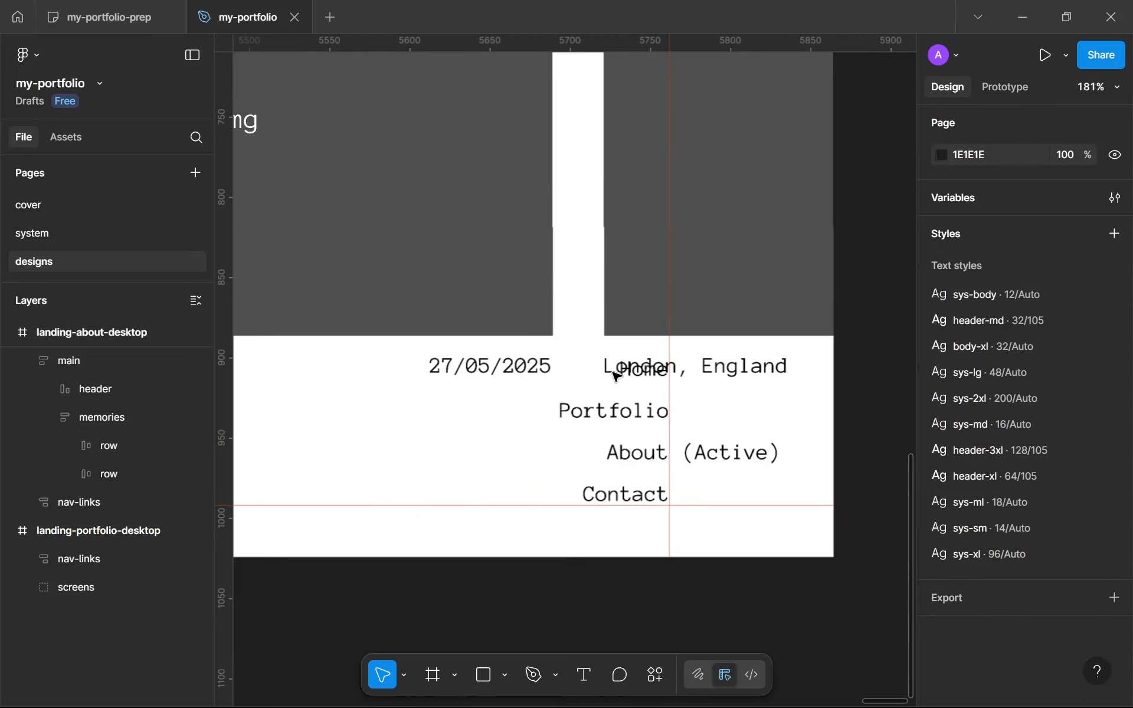
pyautogui.scroll(4, 615, 375)
pyautogui.scroll(-2, 616, 376)
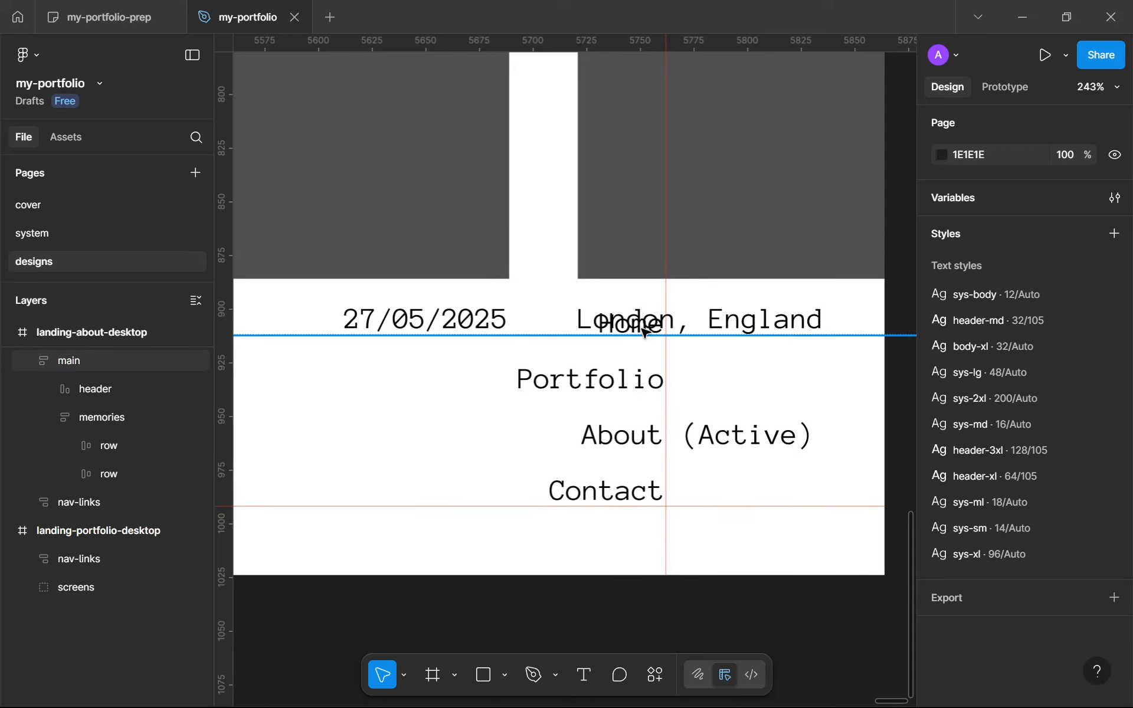
pyautogui.click(639, 403)
pyautogui.scroll(-3, 640, 403)
pyautogui.scroll(3, 640, 403)
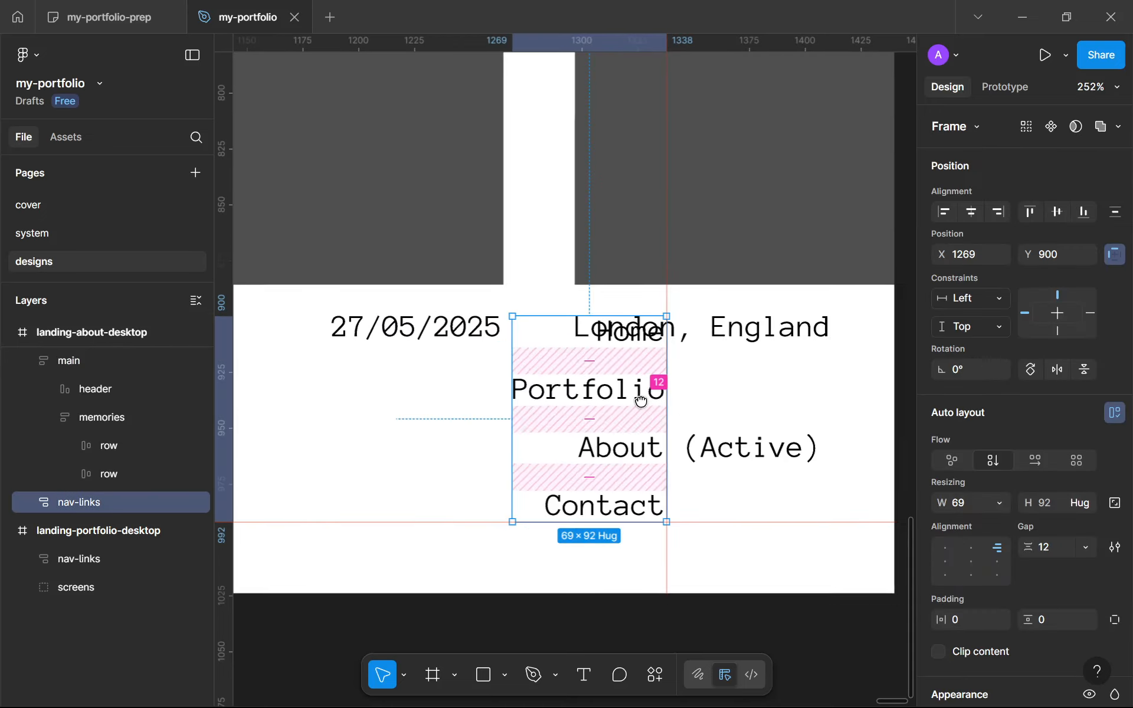
pyautogui.scroll(1, 641, 401)
pyautogui.scroll(-10, 648, 377)
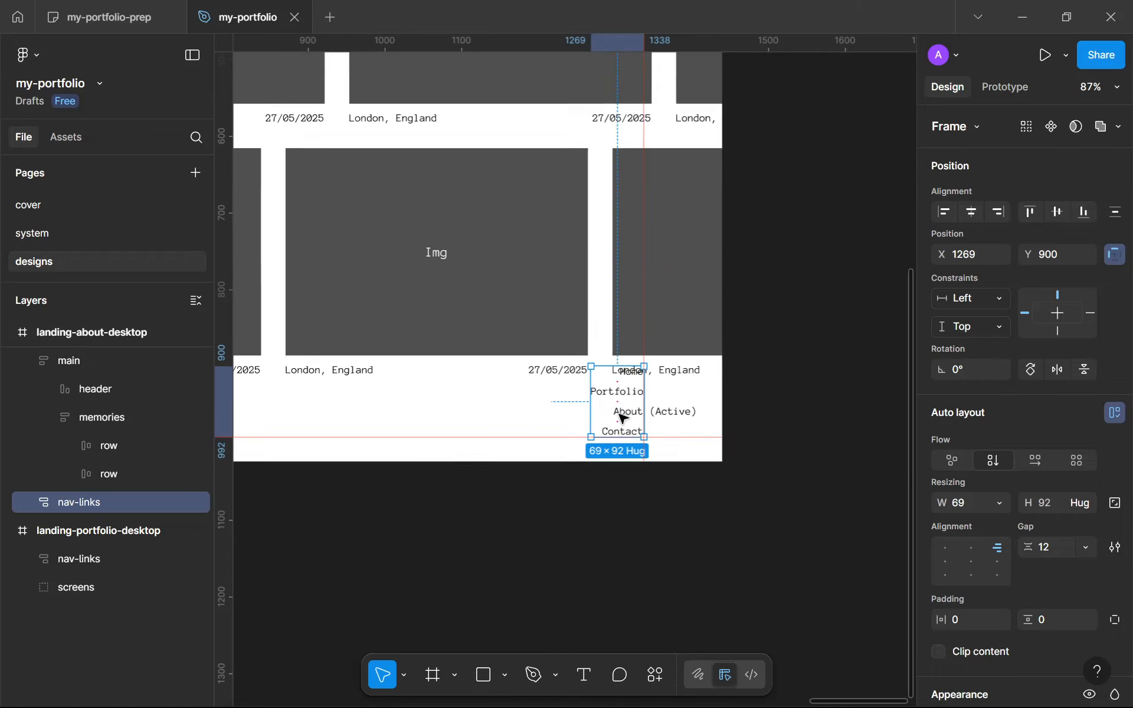
# Inspect how the nav-links sit against the images in landing-portfolio-desktop compared with landing-about-desktop
pyautogui.scroll(-4, 435, 466)
pyautogui.moveTo(434, 467); pyautogui.dragTo(614, 397)
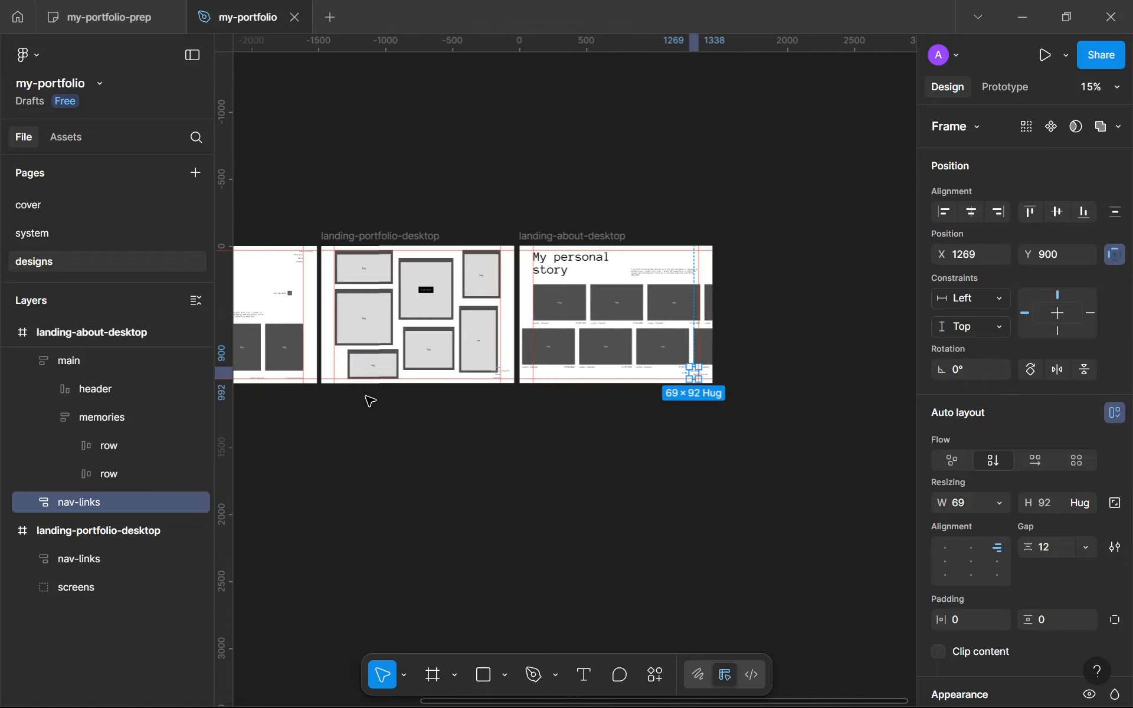
pyautogui.scroll(2, 378, 400)
pyautogui.scroll(3, 716, 354)
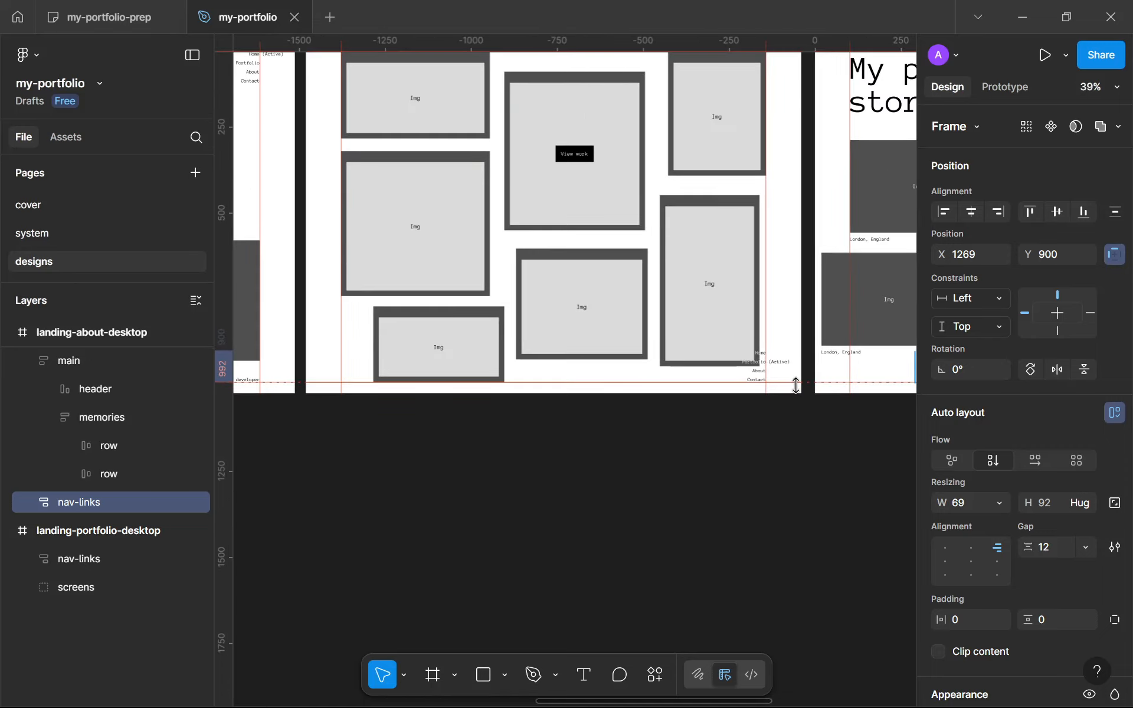
pyautogui.scroll(2, 737, 401)
pyautogui.scroll(-5, 563, 422)
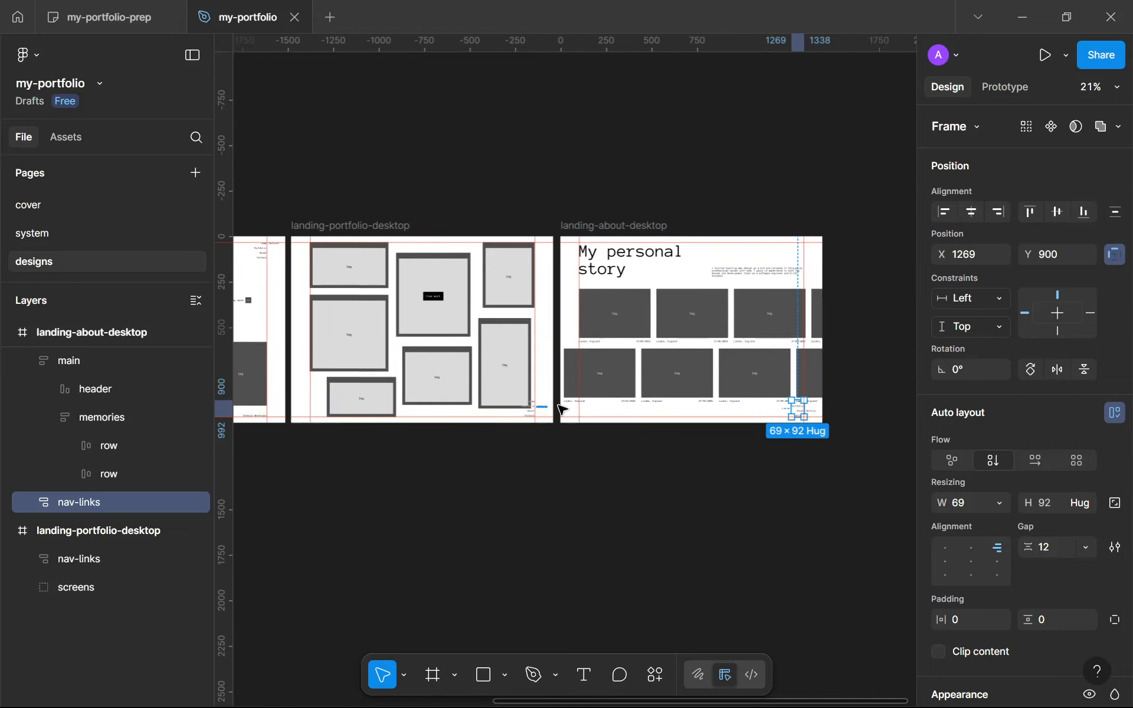
pyautogui.scroll(1, 566, 410)
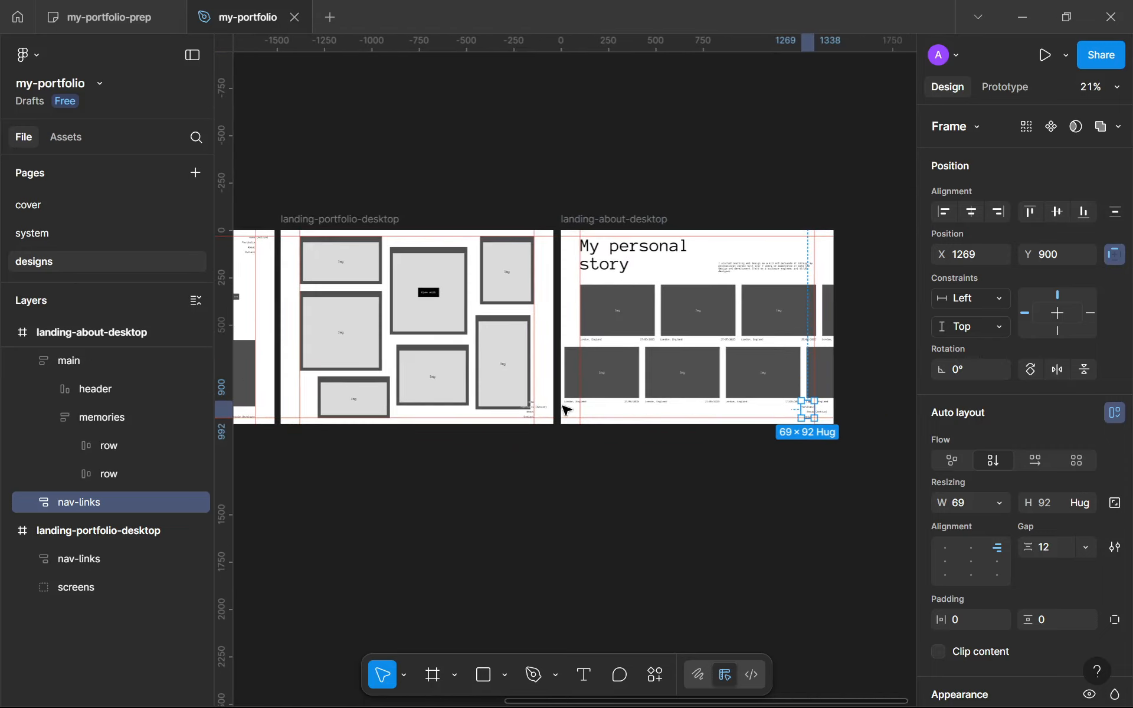
pyautogui.scroll(6, 552, 433)
# Replace the white selection color in landing-portfolio-desktop's nav-links with the black library color
pyautogui.click(553, 443)
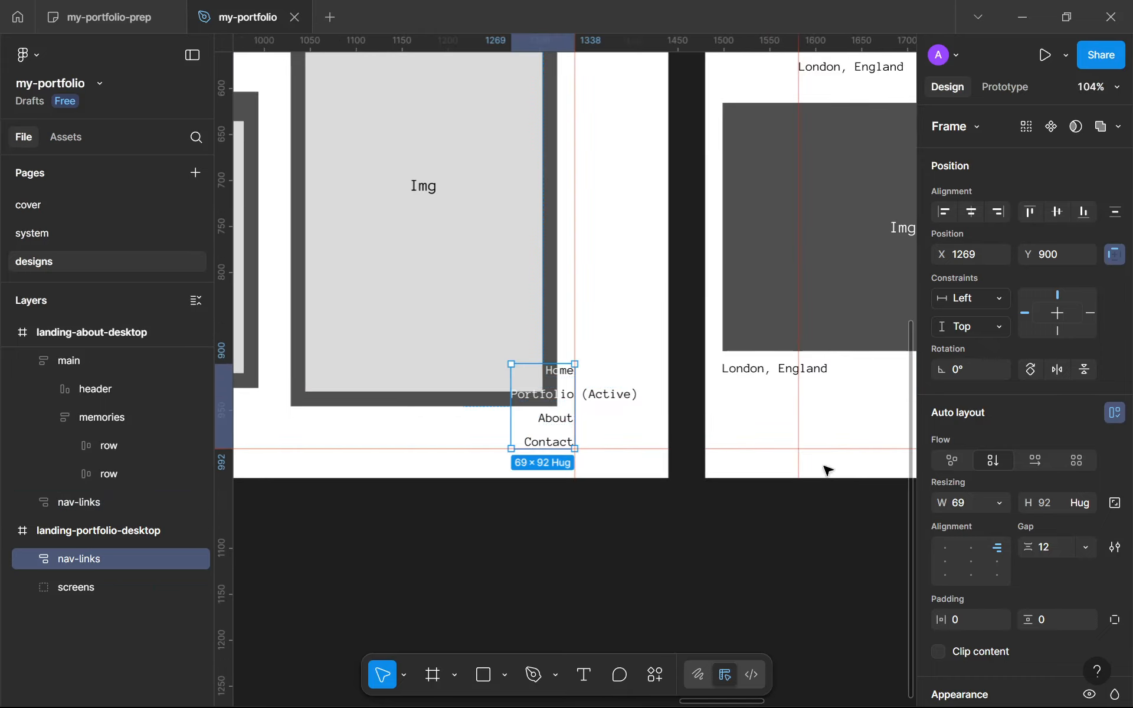
pyautogui.scroll(-5, 985, 543)
pyautogui.click(991, 564)
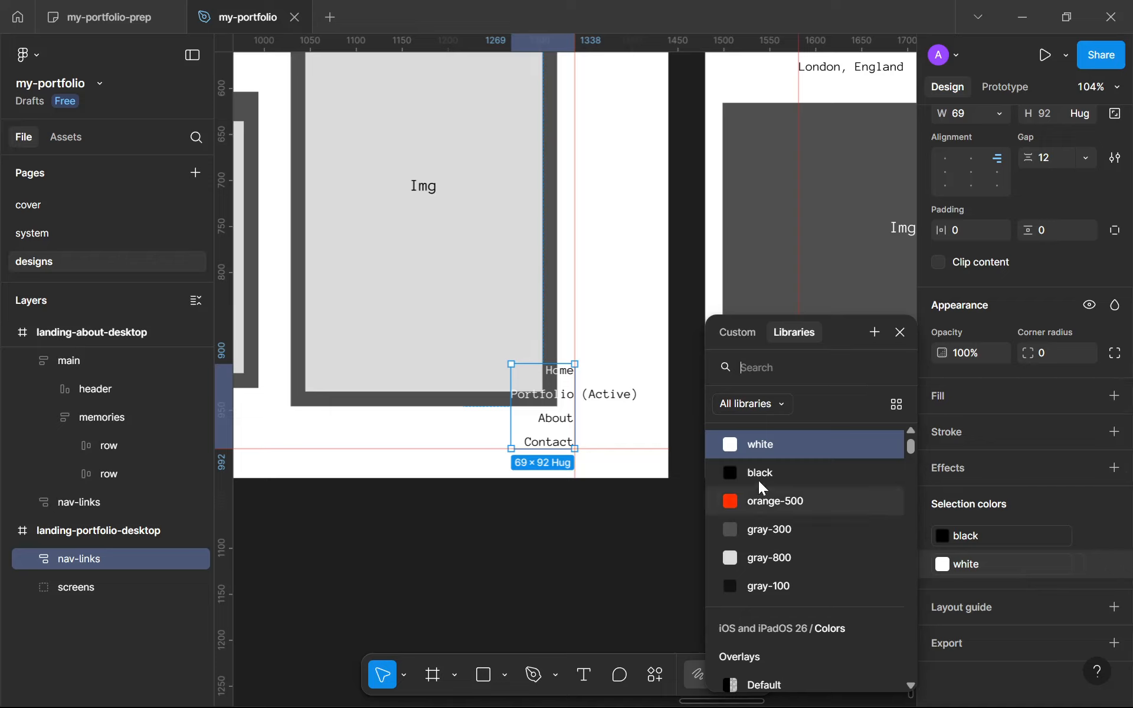
pyautogui.click(759, 475)
pyautogui.click(894, 337)
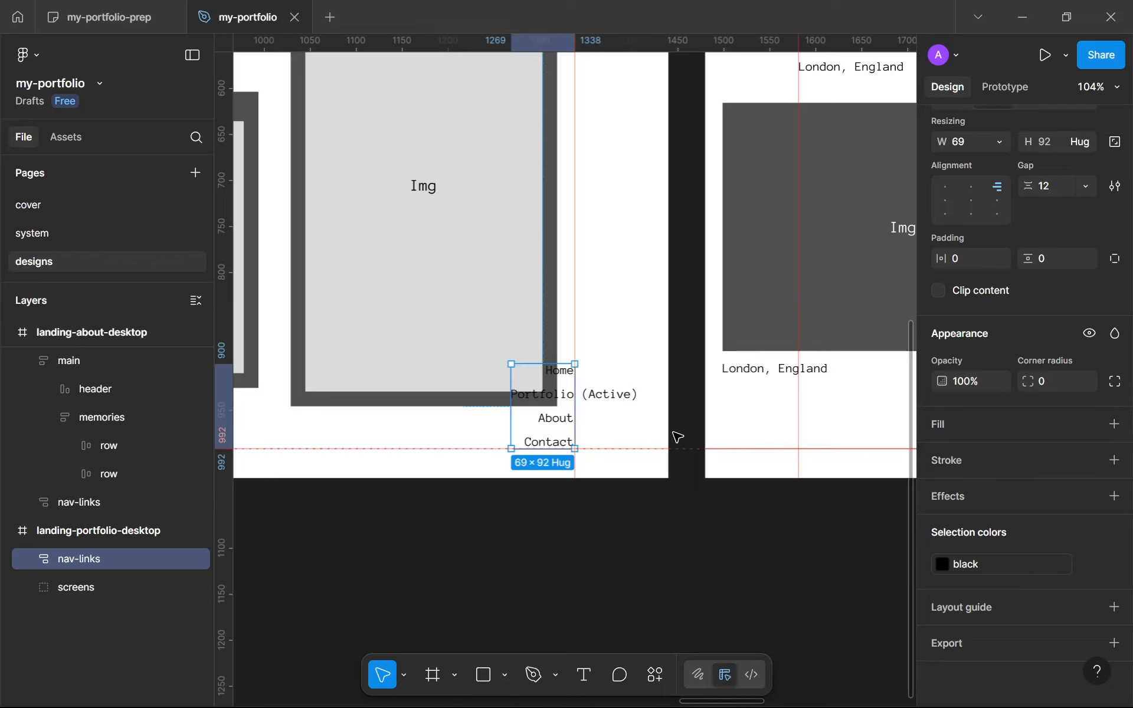
# Make the portfolio frame's nav-links a horizontal auto layout with a gap of 40 and hug-contents width
pyautogui.scroll(2, 922, 314)
pyautogui.scroll(2, 973, 301)
pyautogui.click(1033, 278)
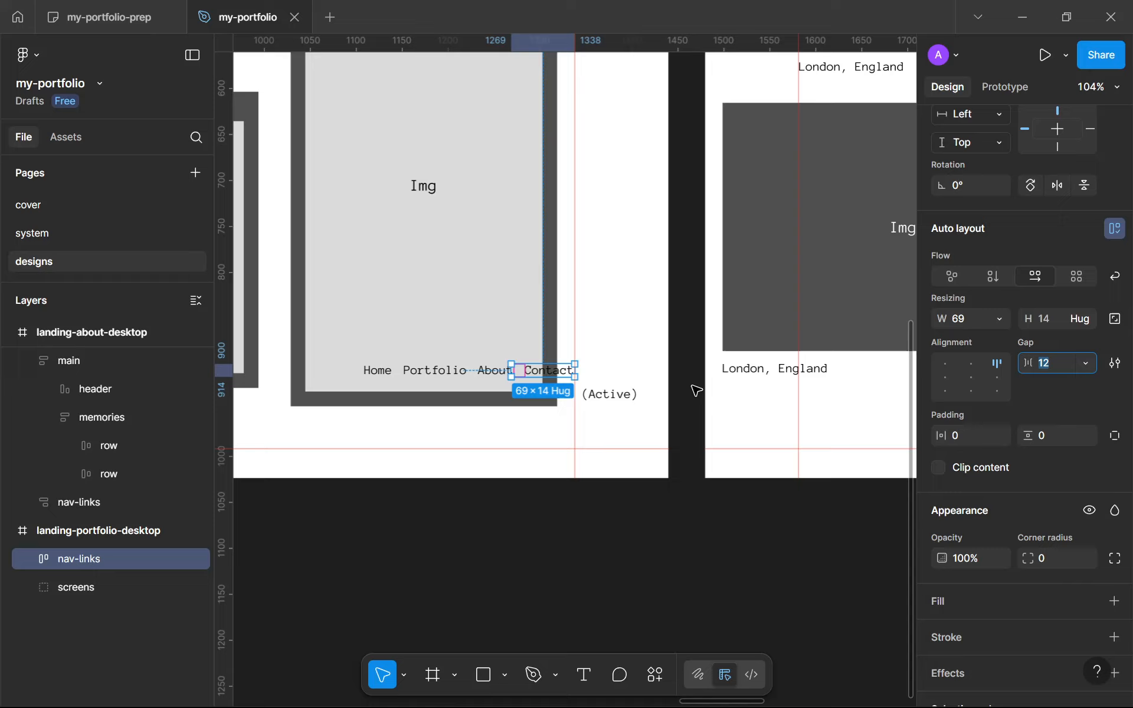
pyautogui.write('0')
pyautogui.press('Return')
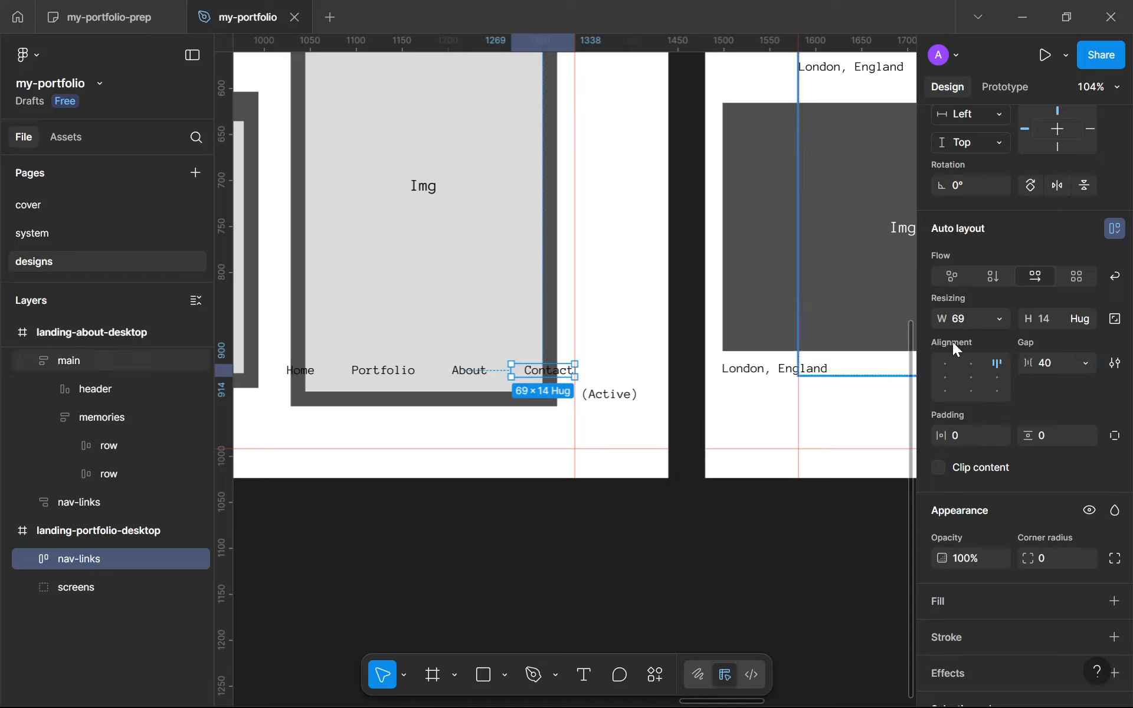
pyautogui.click(1002, 318)
pyautogui.click(1009, 337)
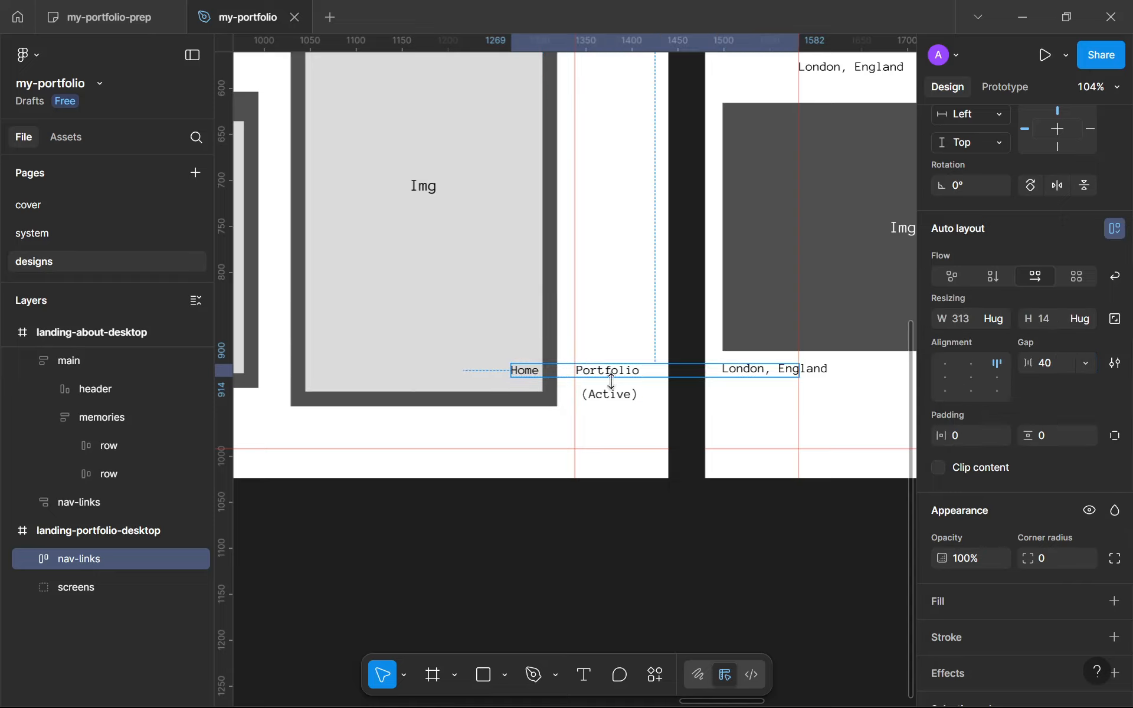
# Move the portfolio frame's nav-links to X 1025, Y 978, against the lower and right margin guides
pyautogui.moveTo(623, 371); pyautogui.dragTo(442, 456)
pyautogui.scroll(5, 736, 442)
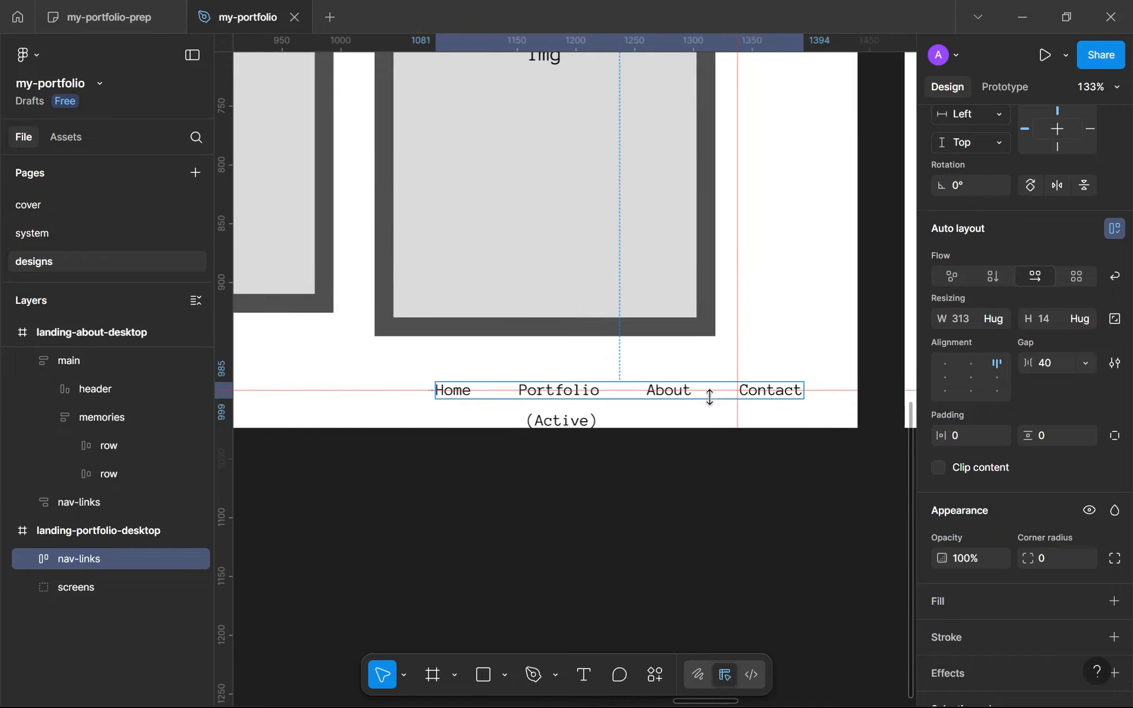
pyautogui.moveTo(701, 382); pyautogui.dragTo(650, 376)
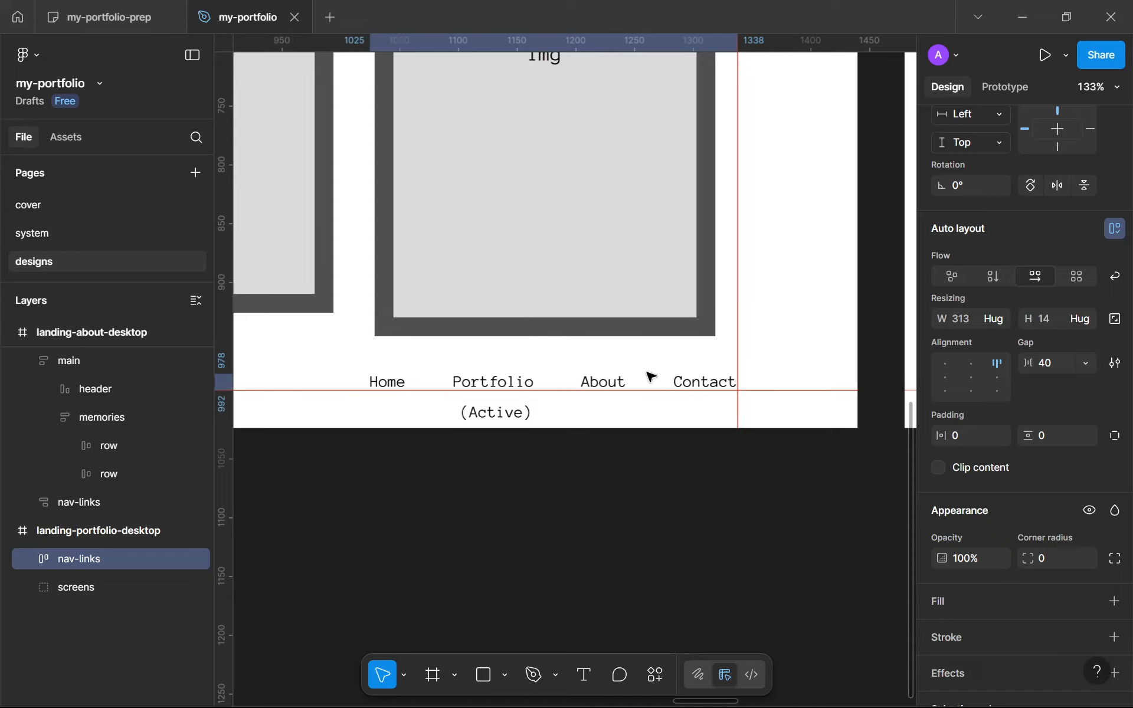
# Compare the portfolio frame's horizontal nav-links with the vertical ones in the About frame
pyautogui.click(606, 460)
pyautogui.scroll(-10, 606, 460)
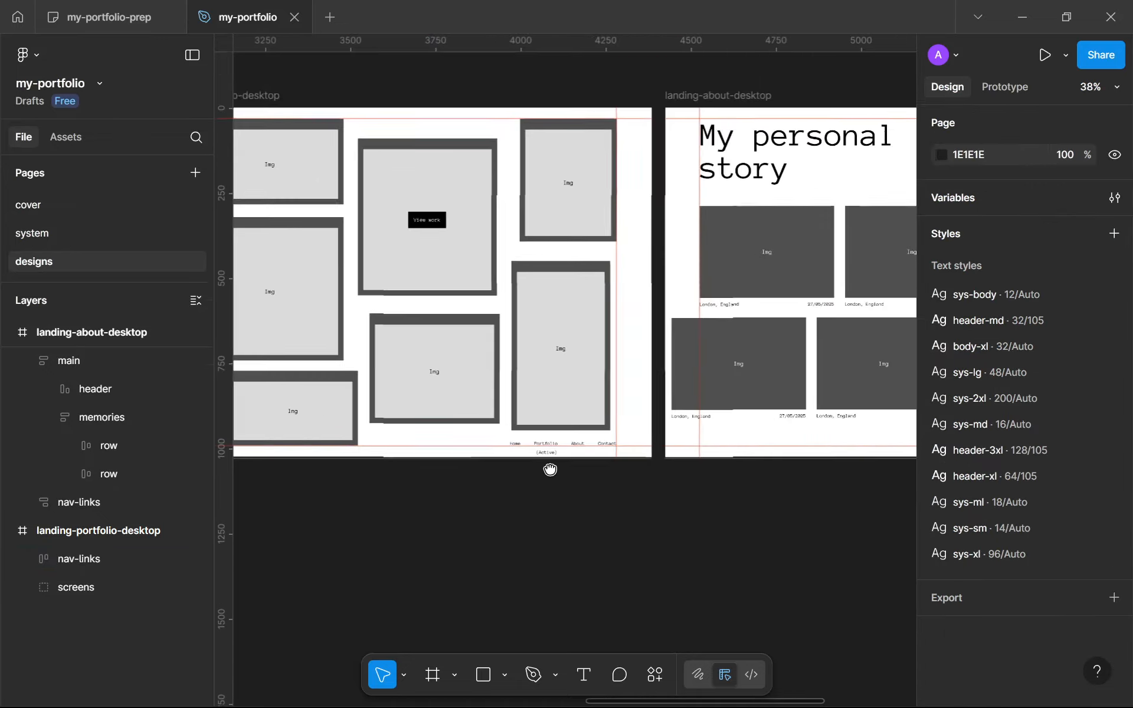
pyautogui.scroll(10, 550, 468)
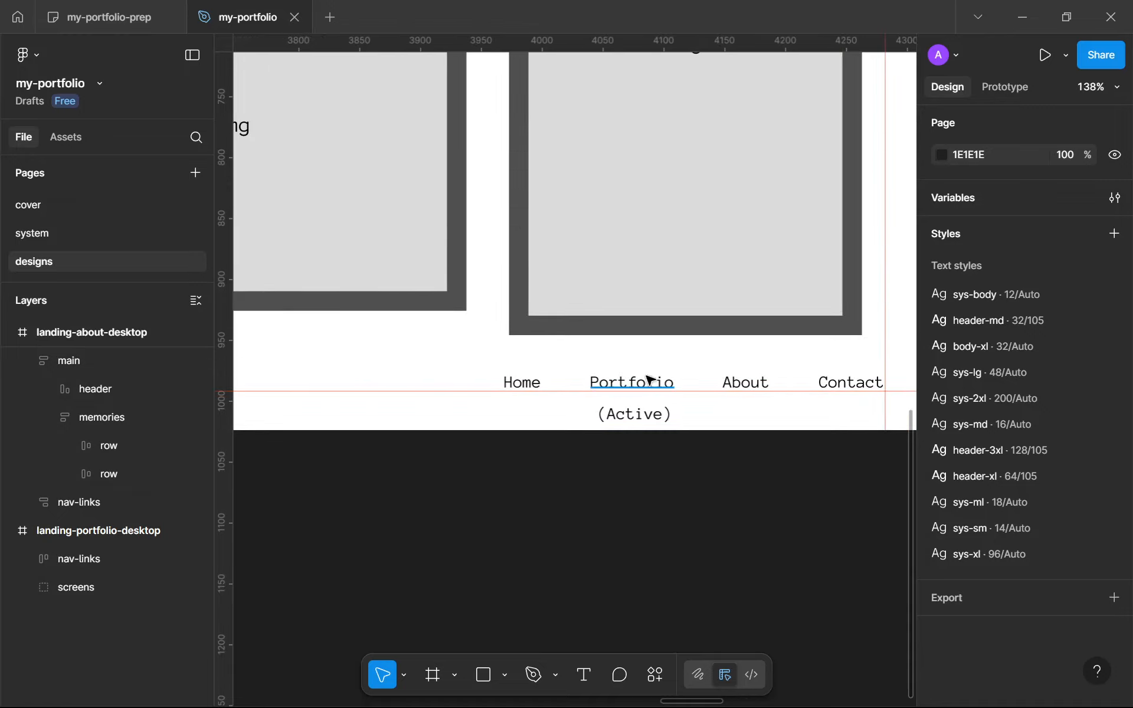
pyautogui.scroll(2, 654, 390)
pyautogui.scroll(-8, 663, 398)
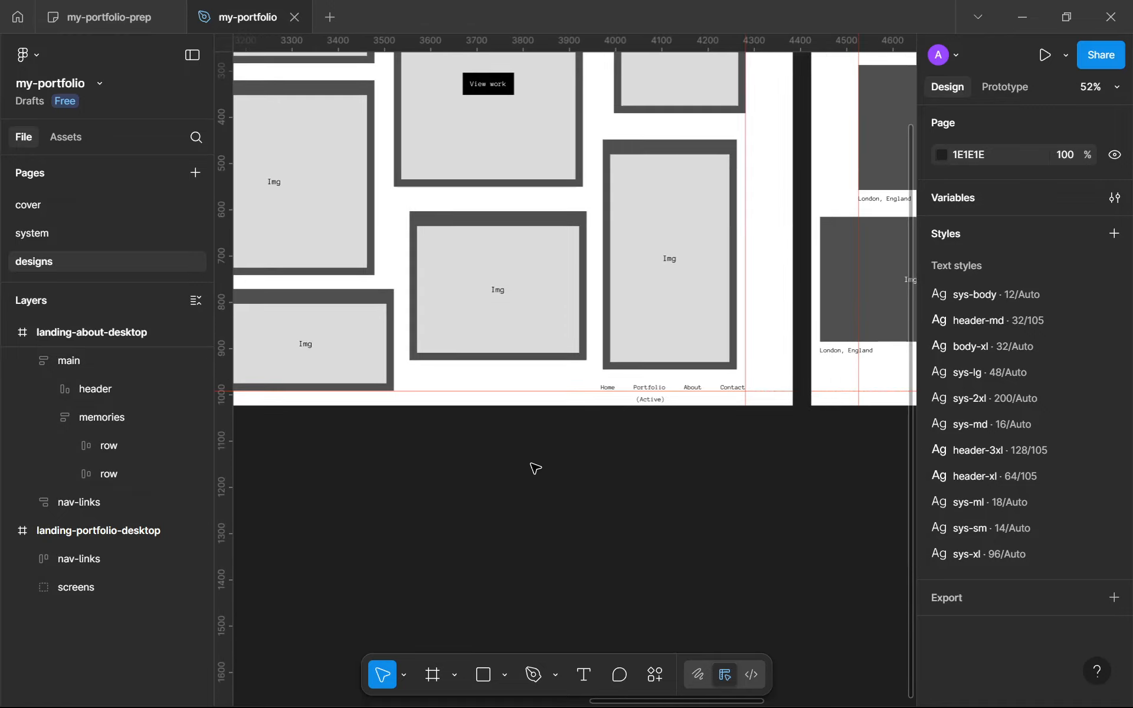
pyautogui.scroll(-4, 535, 467)
pyautogui.hscroll(3, 767, 424)
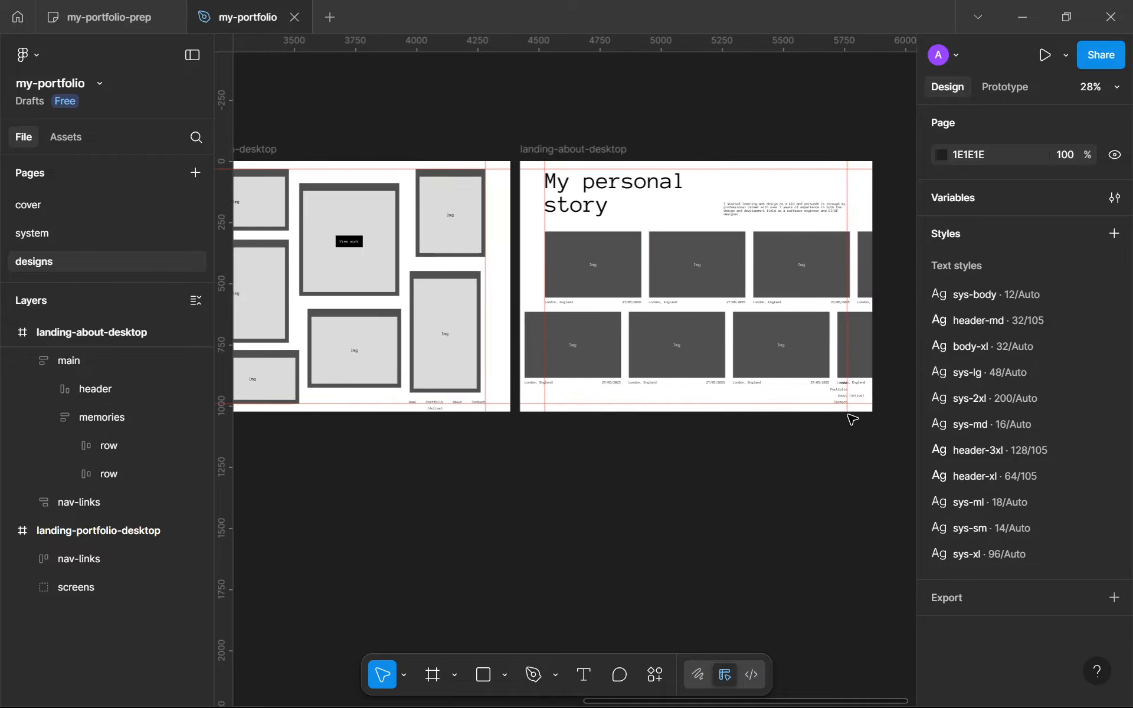
pyautogui.scroll(8, 852, 417)
pyautogui.scroll(-3, 690, 366)
pyautogui.scroll(-6, 590, 354)
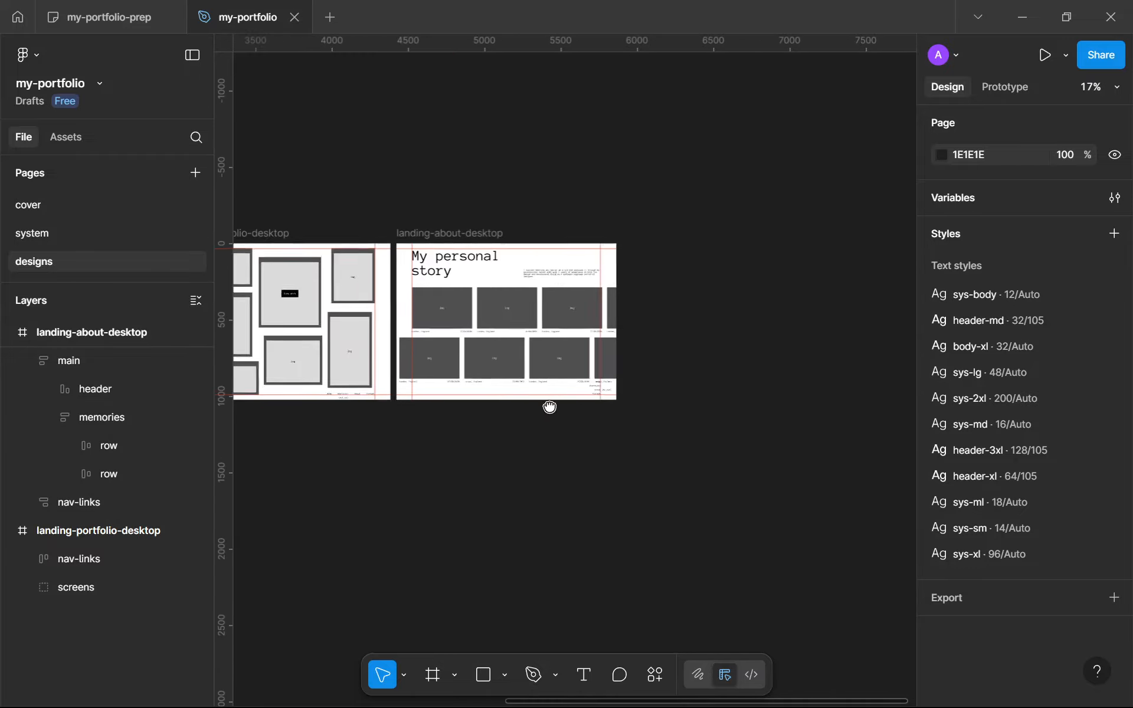
pyautogui.scroll(8, 440, 384)
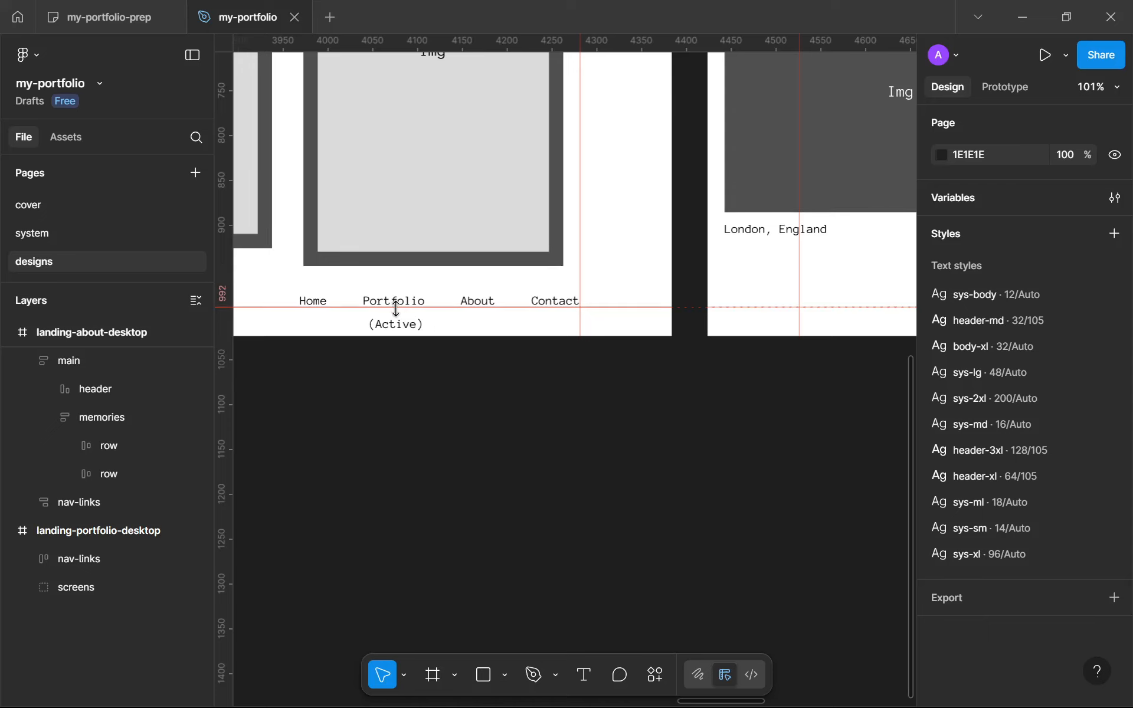
# Replace the About frame's vertical nav-links with a copy of the portfolio frame's horizontal nav-links
pyautogui.click(438, 299)
pyautogui.click(373, 326)
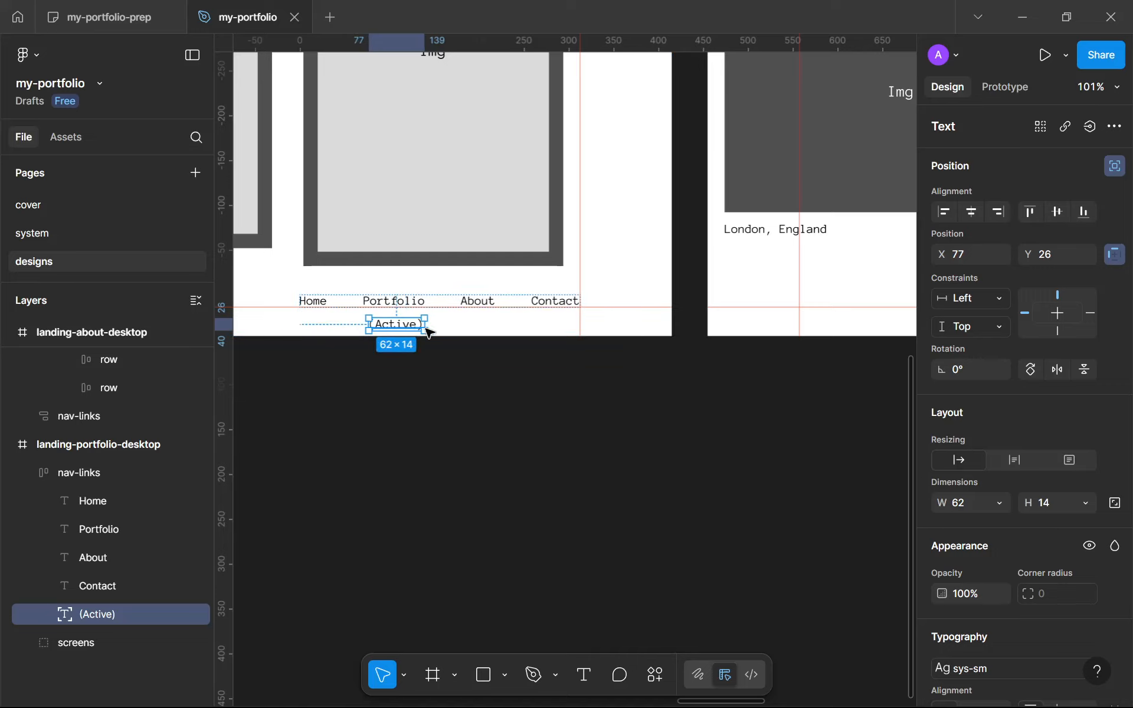
pyautogui.scroll(-3, 555, 366)
pyautogui.hscroll(10, 571, 362)
pyautogui.scroll(5, 564, 273)
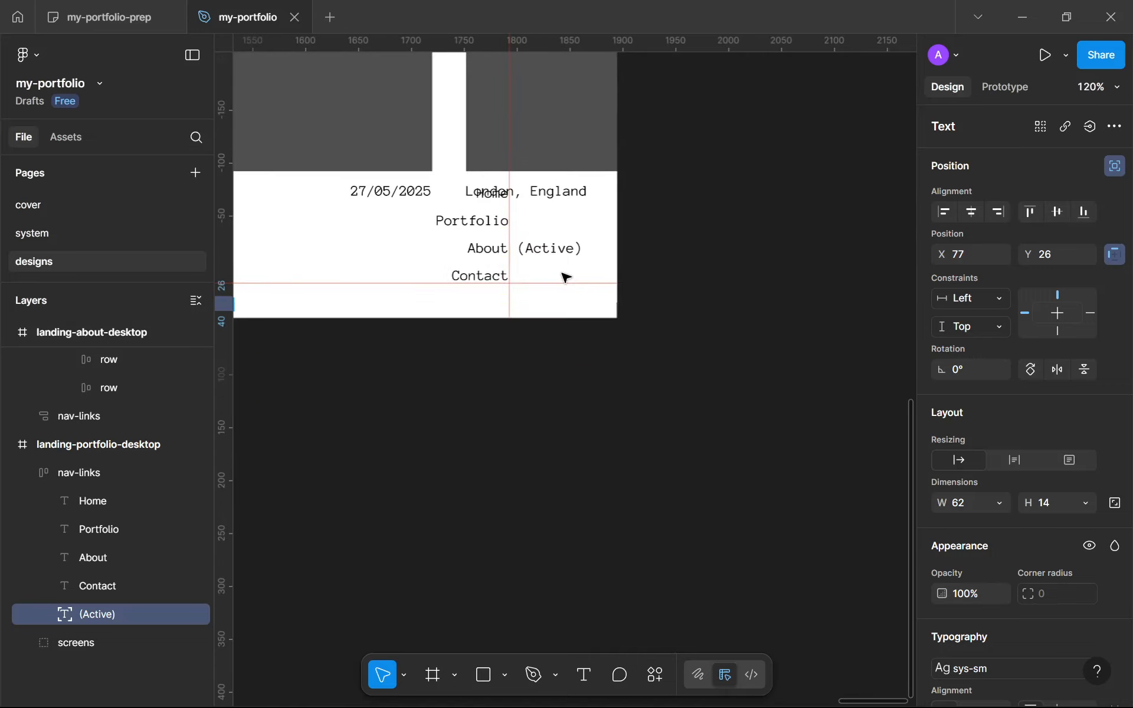
pyautogui.click(493, 260)
pyautogui.hotkey('ctrl', 'shift', 'r')
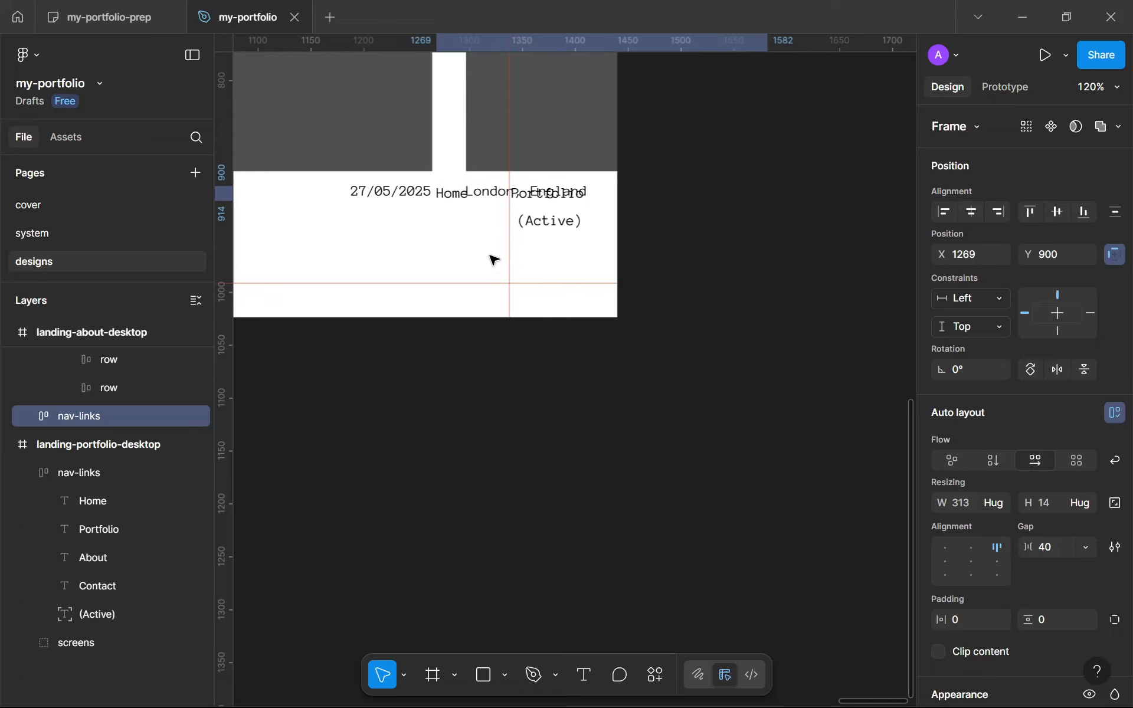
# Move the About frame's nav-links to X 1025, Y 978, against the lower and right margin guides
pyautogui.scroll(-3, 470, 225)
pyautogui.moveTo(466, 207); pyautogui.dragTo(399, 263)
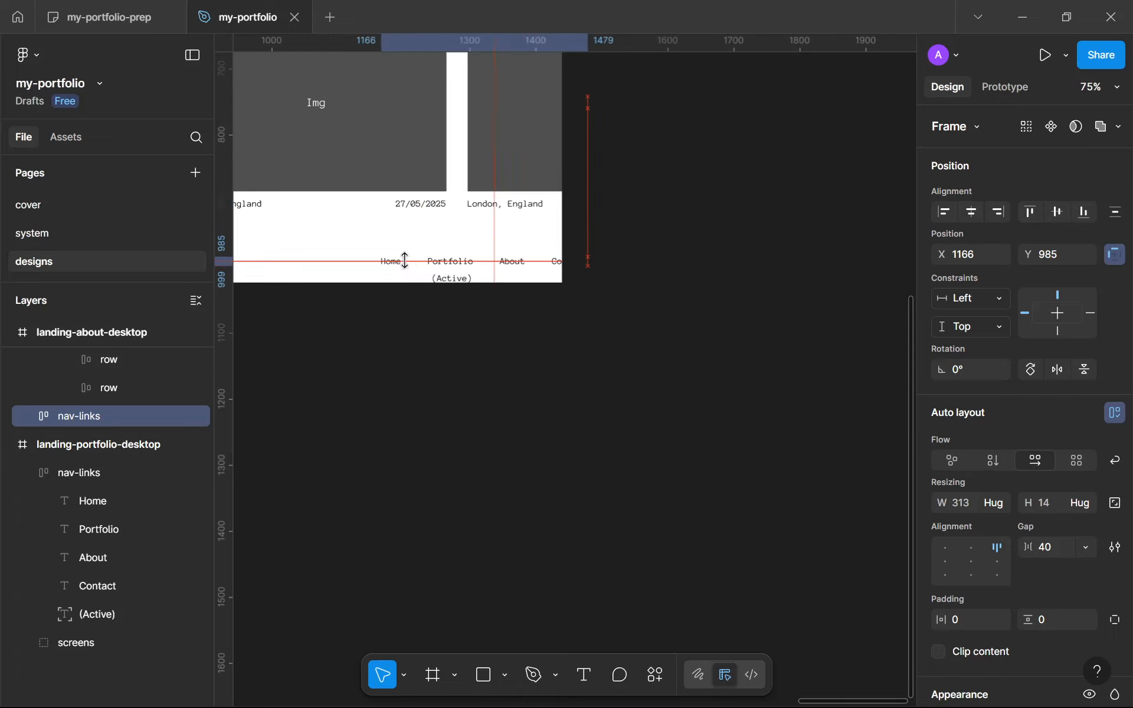
pyautogui.hscroll(-5, 697, 307)
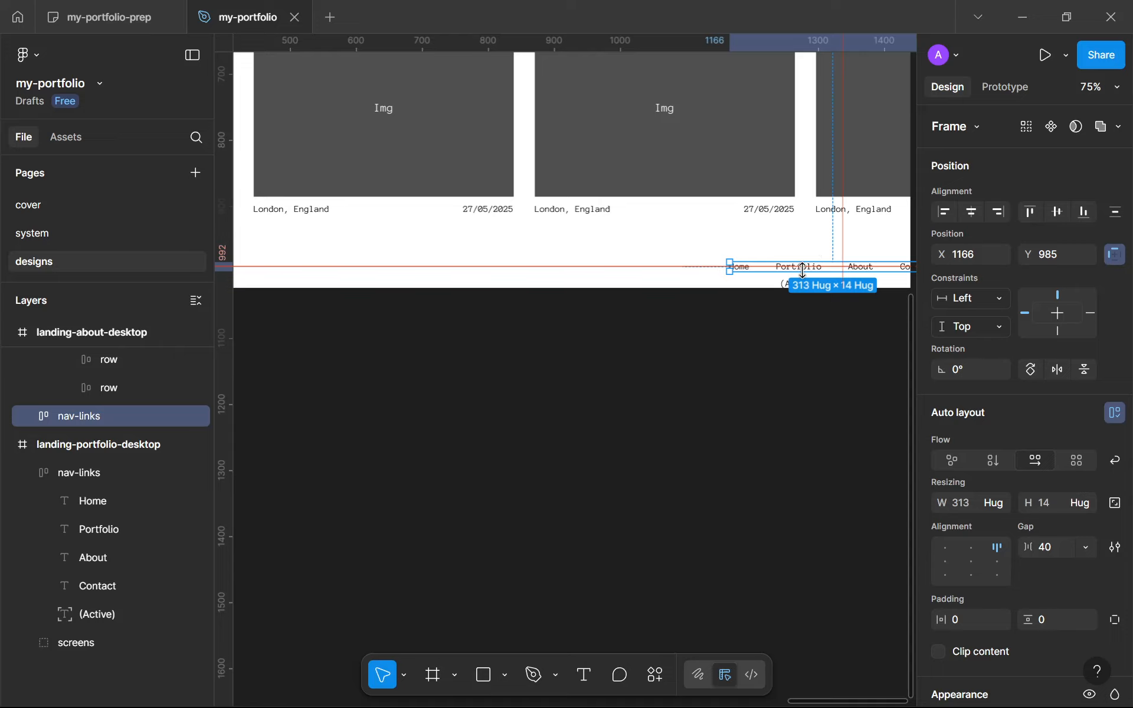
pyautogui.scroll(3, 794, 273)
pyautogui.scroll(2, 791, 267)
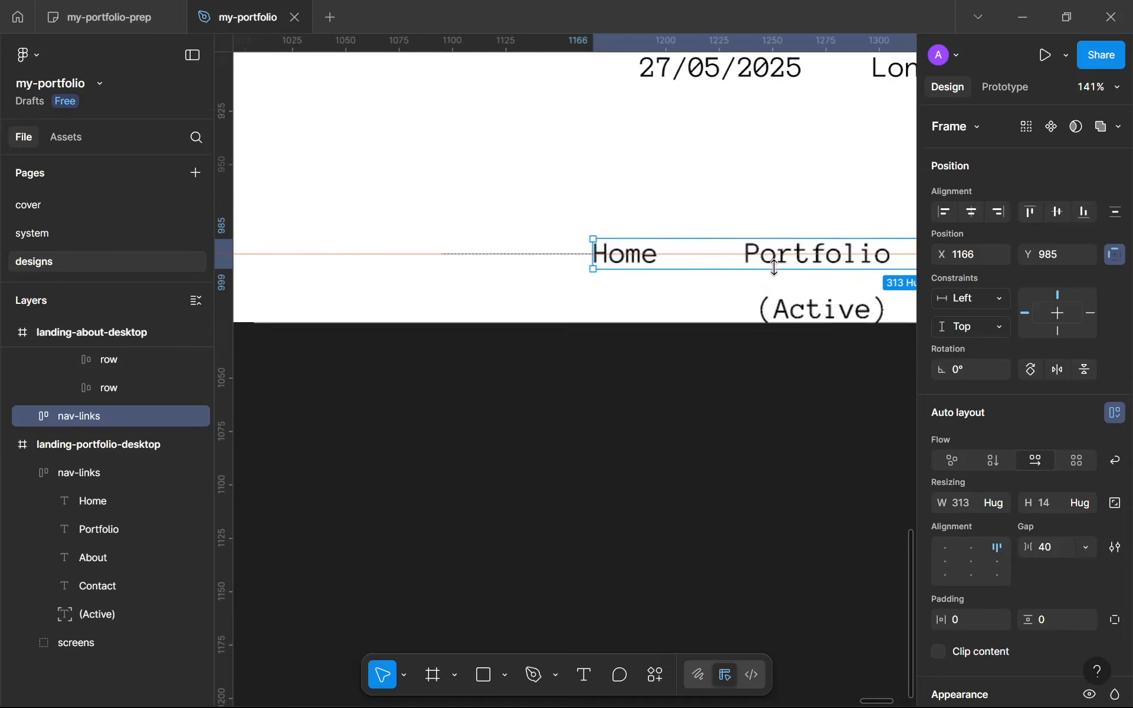
pyautogui.scroll(-4, 708, 289)
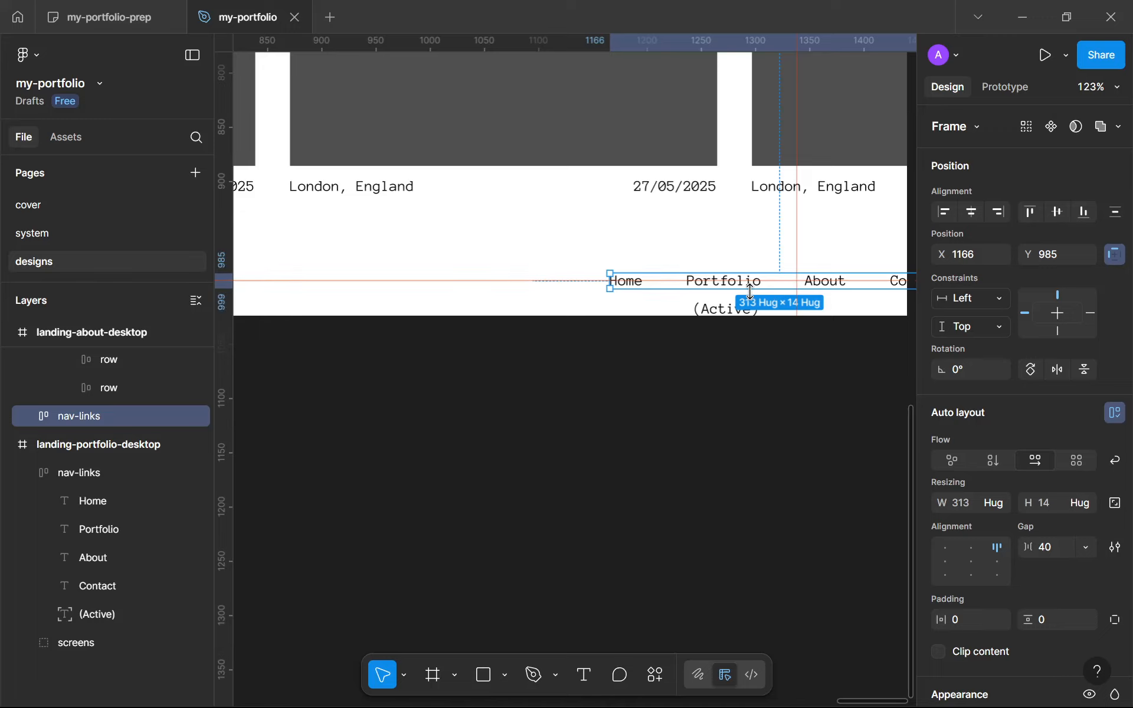
pyautogui.scroll(6, 750, 291)
pyautogui.moveTo(746, 271); pyautogui.dragTo(511, 246)
pyautogui.scroll(-6, 594, 244)
pyautogui.scroll(4, 462, 286)
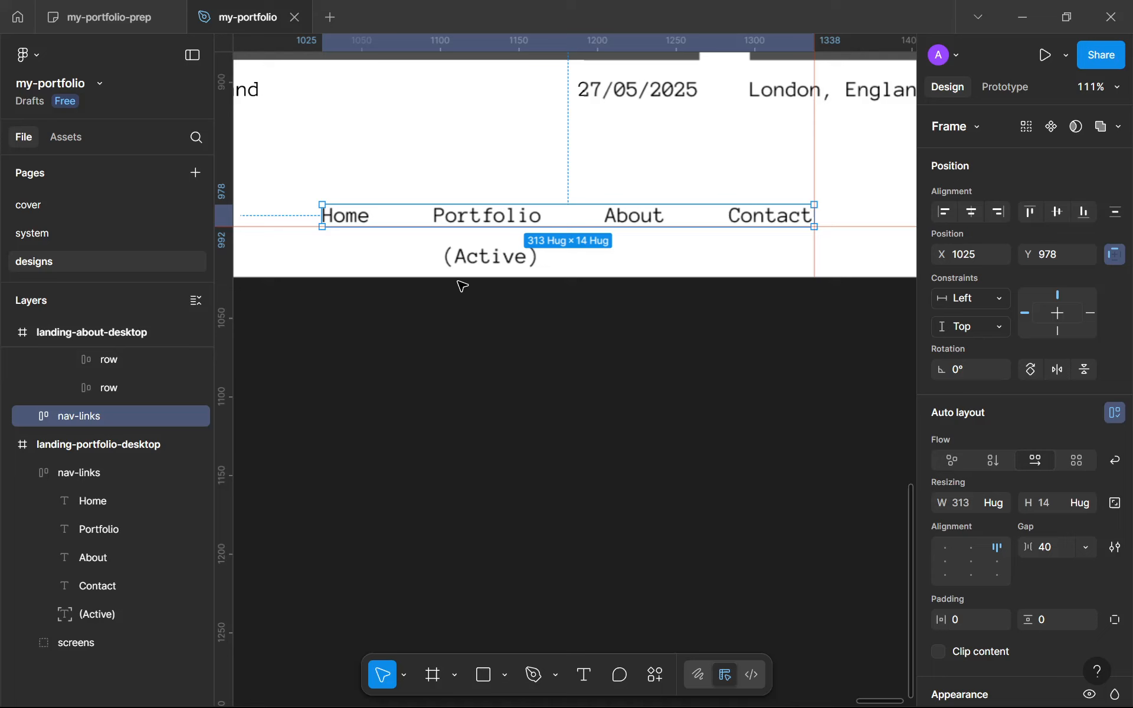
# Move the (Active) label in the About frame's nav-links to X 169, Y 26, centered beneath About
pyautogui.click(463, 266)
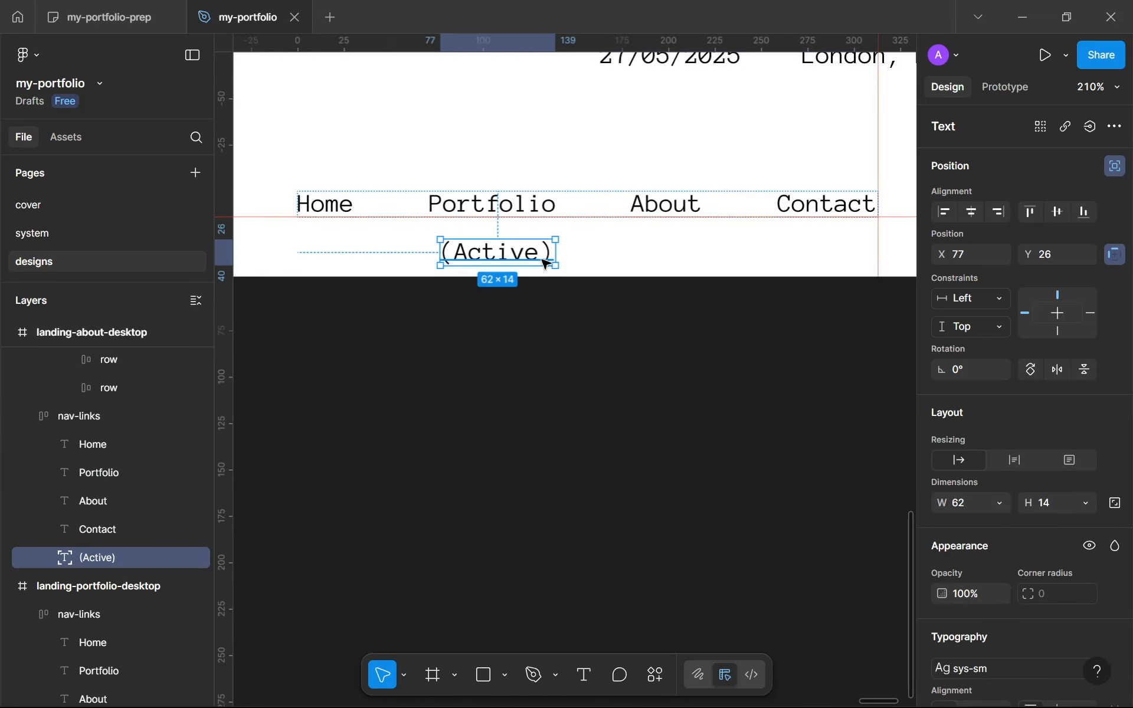
pyautogui.moveTo(544, 264); pyautogui.dragTo(623, 245)
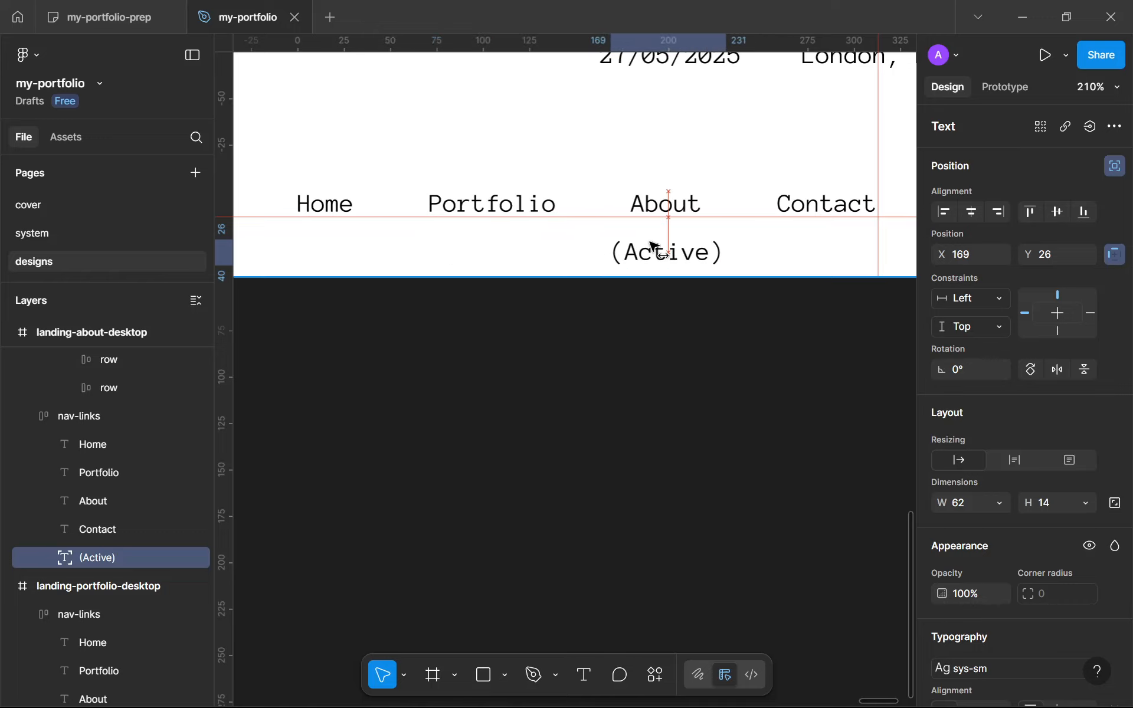
pyautogui.click(672, 330)
pyautogui.scroll(-10, 676, 347)
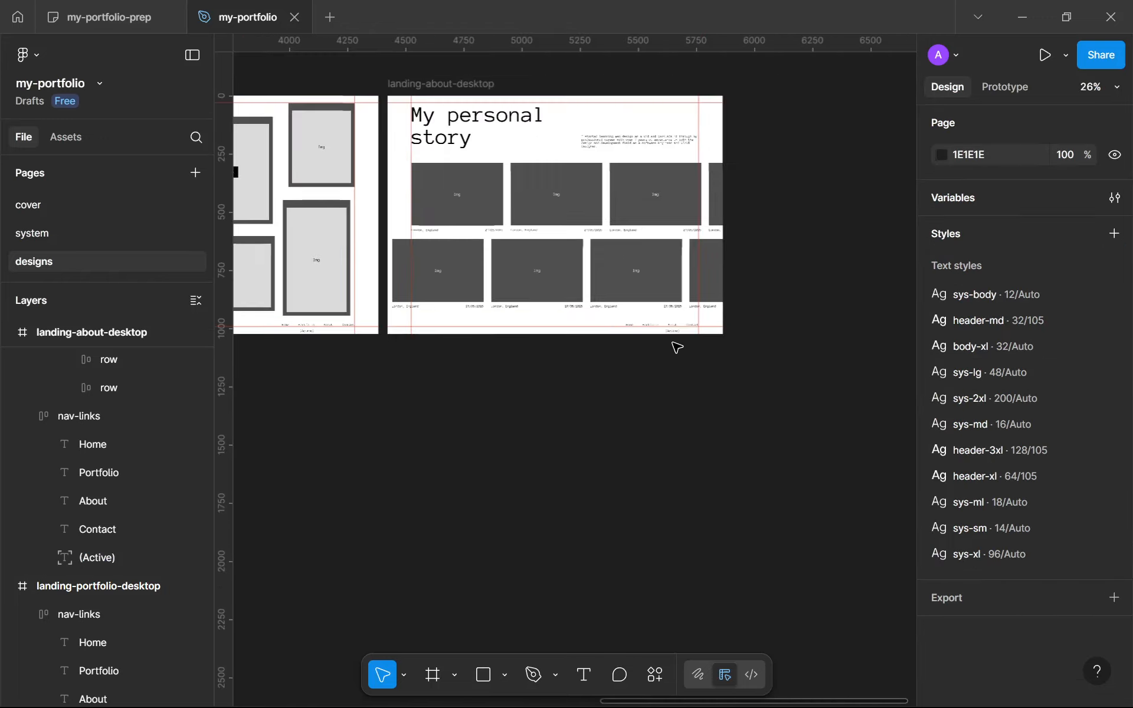
# Review the hero, portfolio and about frames side by side, then the About frame up close
pyautogui.scroll(-1, 677, 347)
pyautogui.moveTo(615, 371)
pyautogui.mouseDown()
pyautogui.moveTo(682, 377)
pyautogui.moveTo(788, 344)
pyautogui.moveTo(625, 351)
pyautogui.mouseUp()
pyautogui.scroll(-5, 674, 386)
pyautogui.scroll(3, 791, 346)
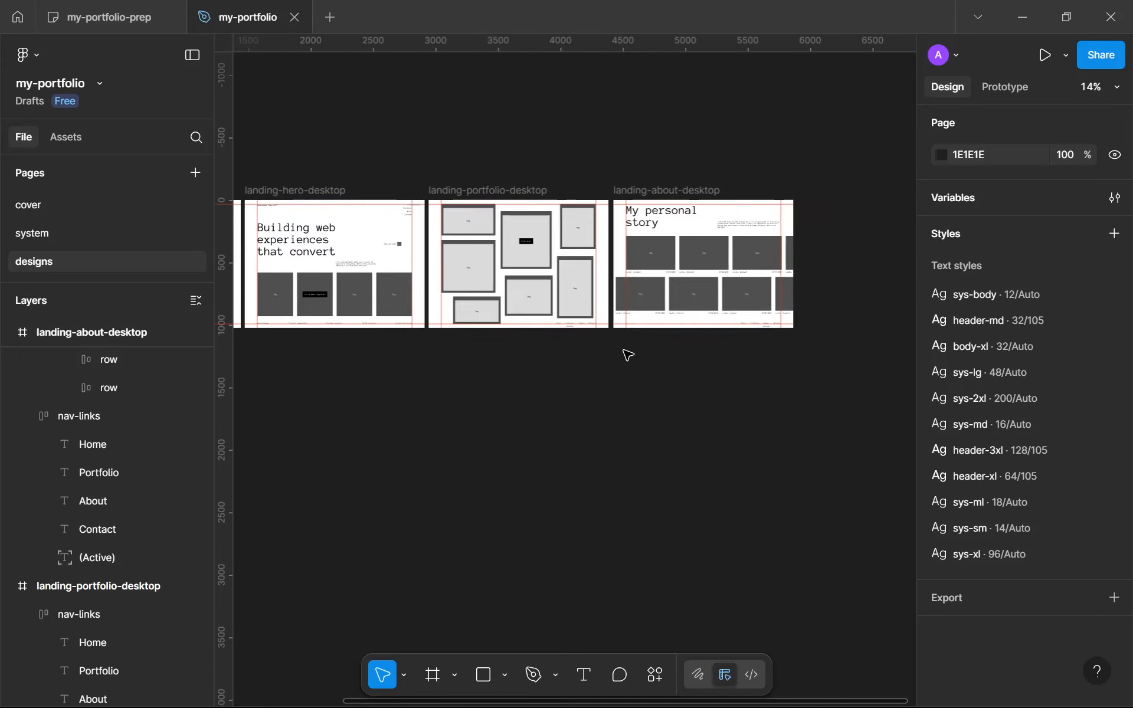
pyautogui.scroll(4, 627, 355)
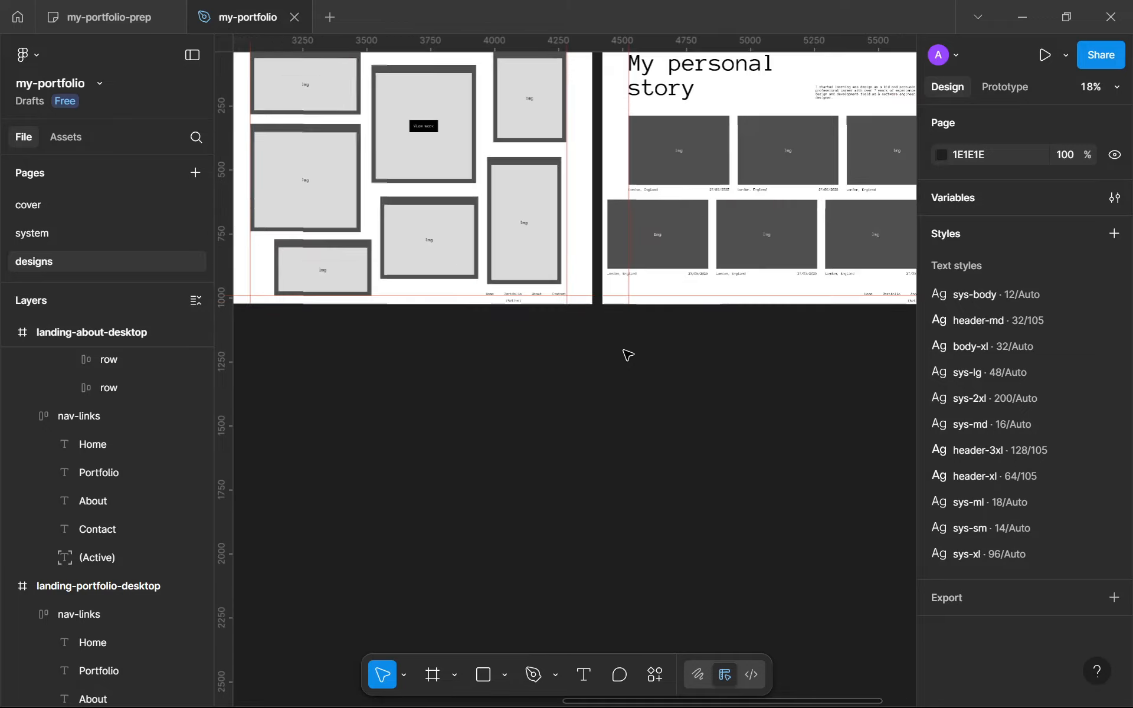
pyautogui.scroll(-3, 628, 354)
pyautogui.scroll(-1, 628, 354)
pyautogui.moveTo(627, 353); pyautogui.dragTo(489, 352)
pyautogui.scroll(2, 489, 353)
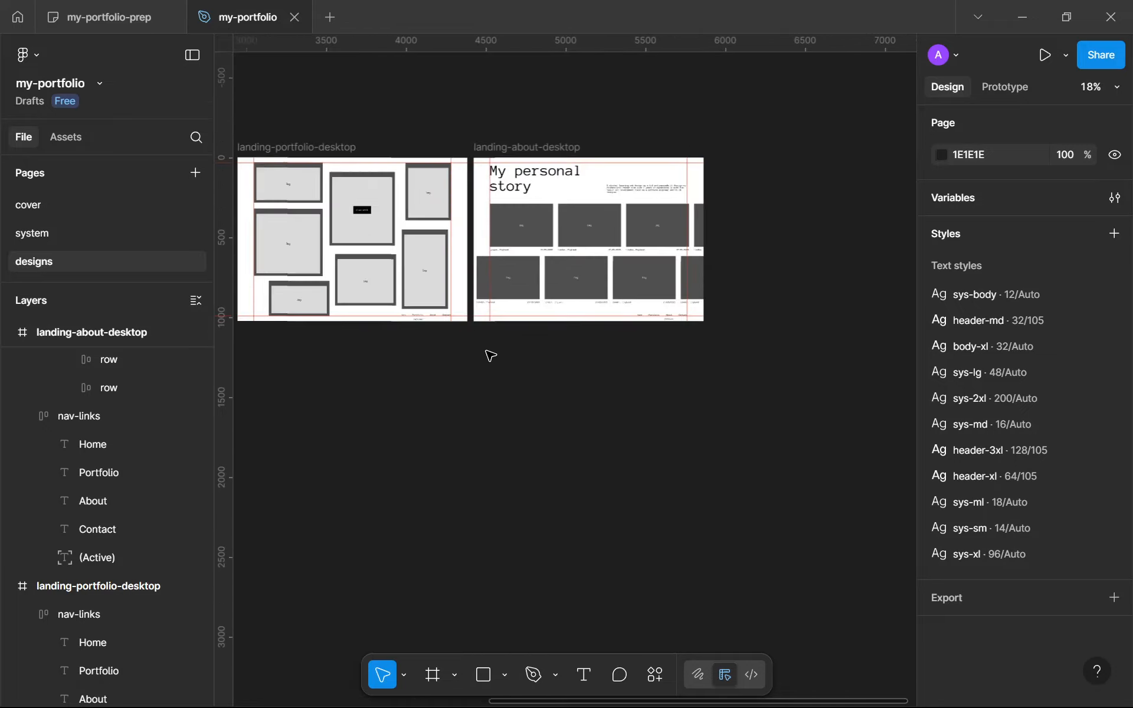
pyautogui.scroll(4, 645, 211)
pyautogui.scroll(3, 649, 226)
pyautogui.scroll(-2, 670, 243)
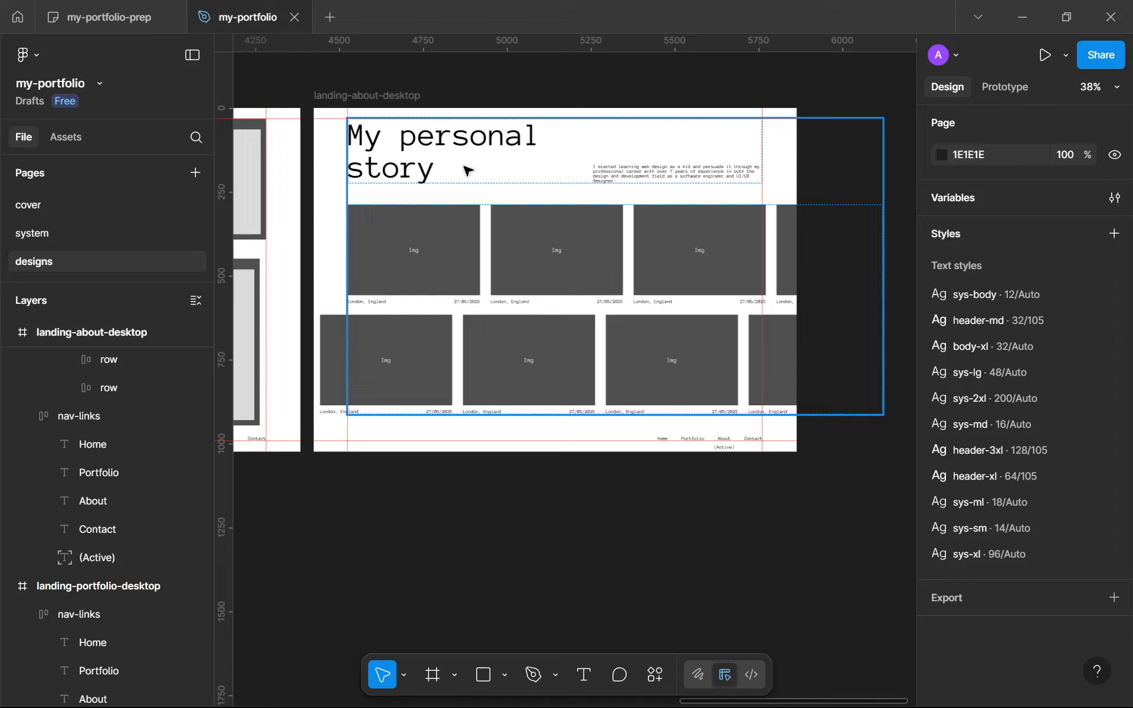
# Collapse the expanded frame layers and reorder landing-about-desktop below landing-portfolio-desktop in the layer list
pyautogui.scroll(5, 15, 383)
pyautogui.click(6, 361)
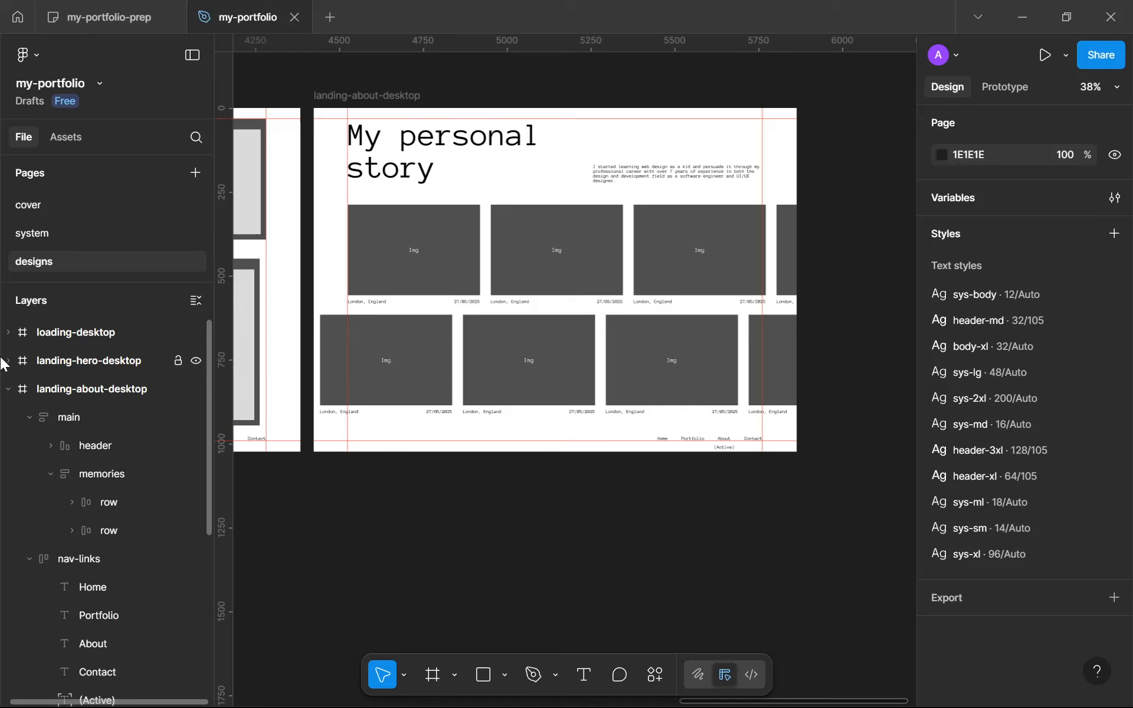
pyautogui.click(7, 391)
pyautogui.click(7, 417)
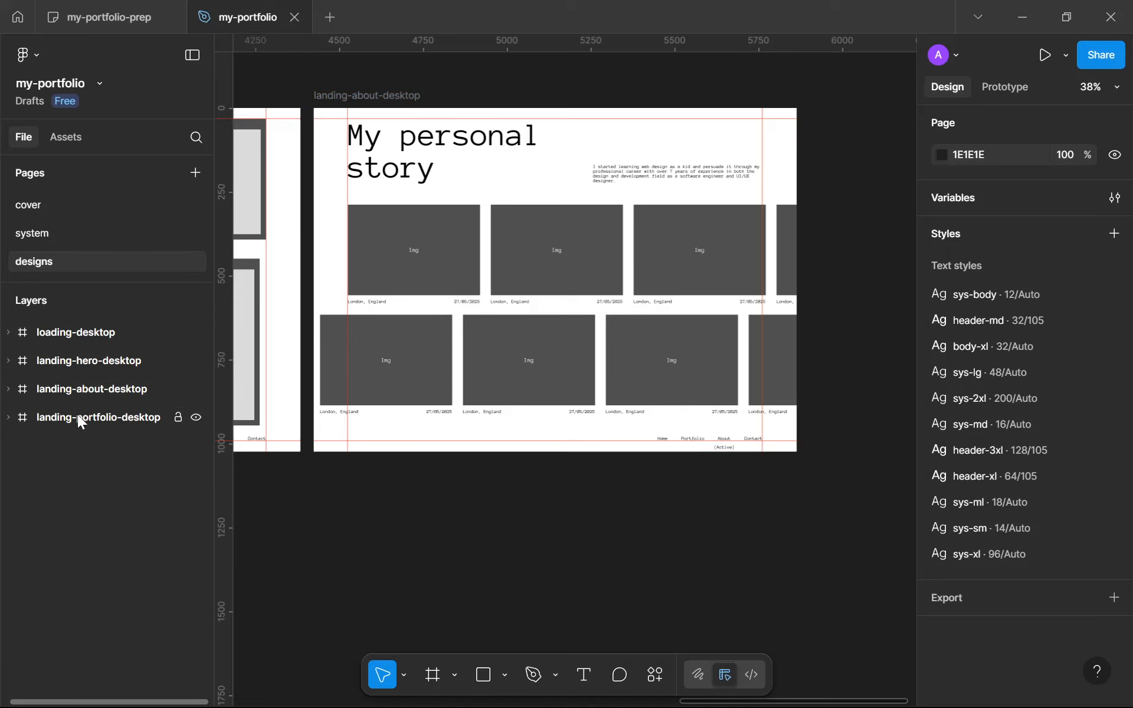
pyautogui.click(79, 416)
pyautogui.click(112, 338)
pyautogui.click(111, 388)
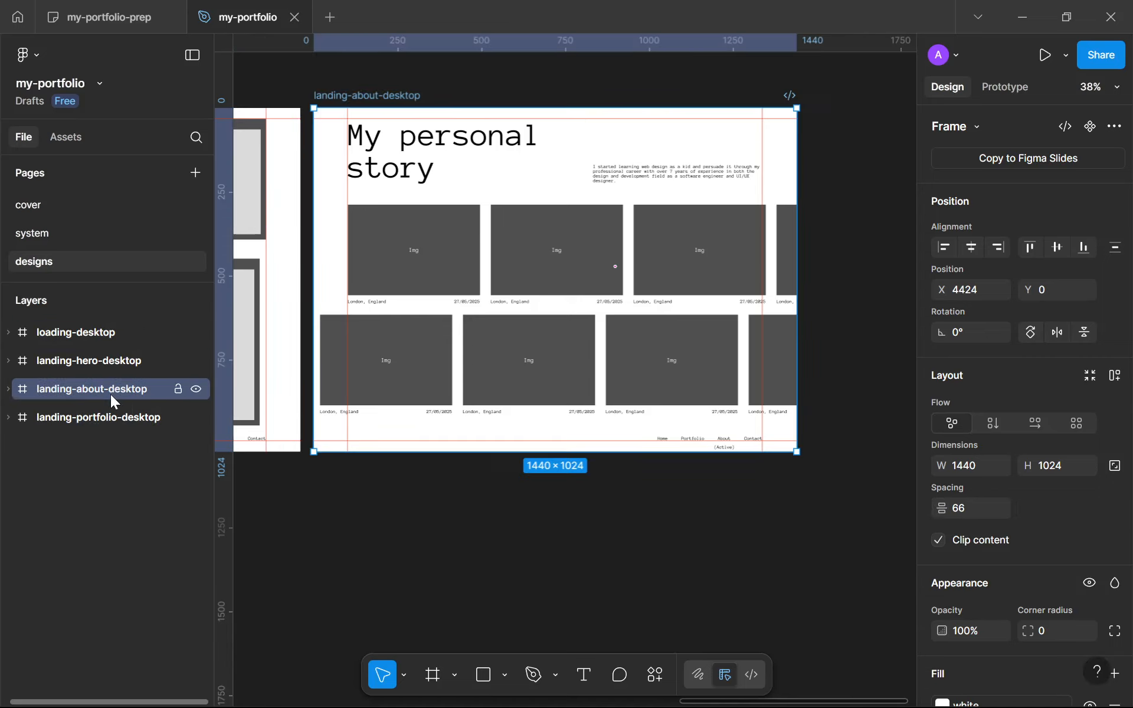
pyautogui.moveTo(111, 389); pyautogui.dragTo(114, 437)
pyautogui.click(354, 495)
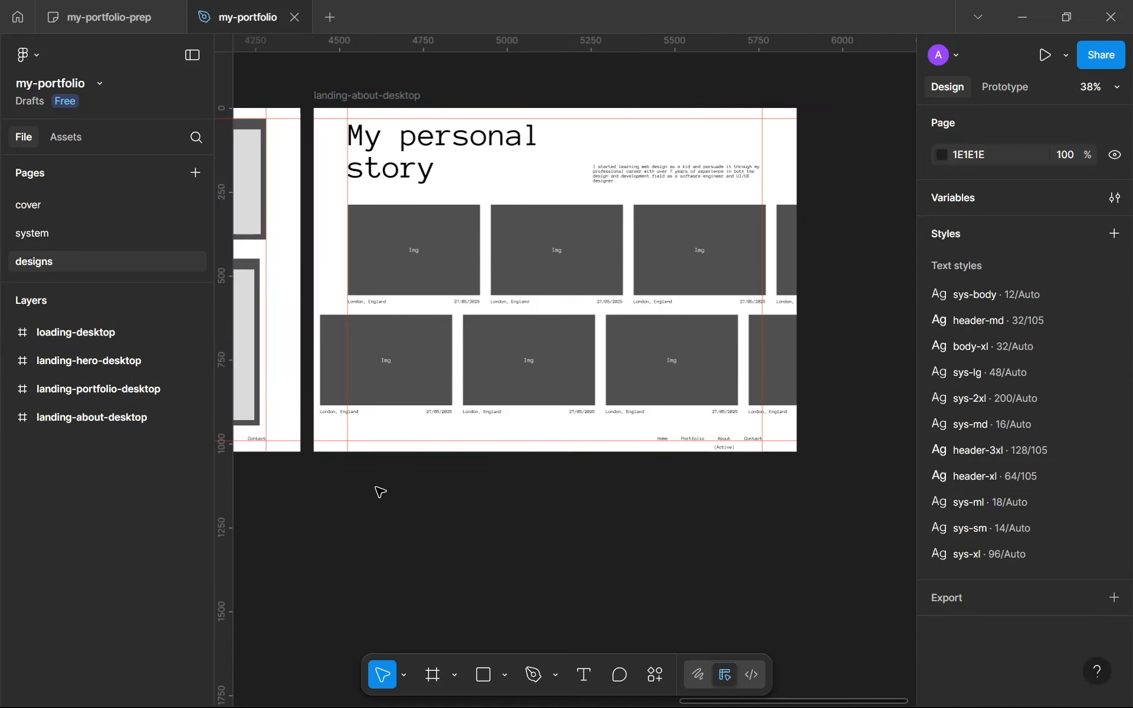
# Hide the rulers and guides to review all four desktop frames without them
pyautogui.scroll(-4, 381, 492)
pyautogui.moveTo(380, 492); pyautogui.dragTo(645, 439)
pyautogui.hotkey('shift', 'r')
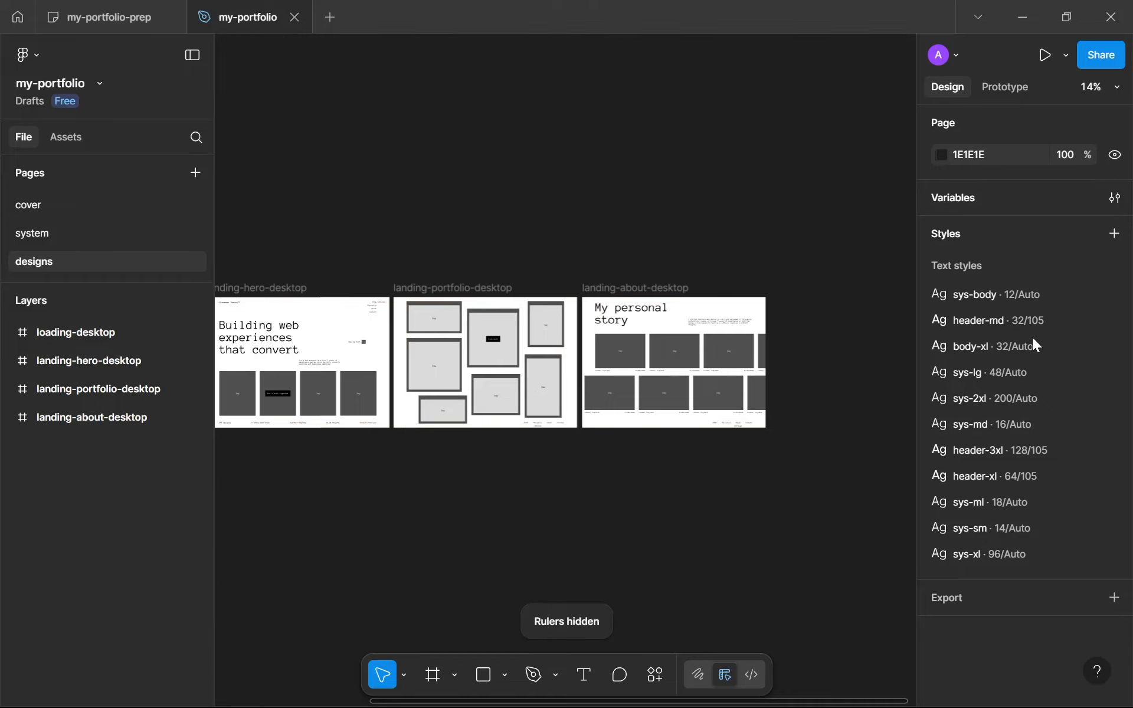
pyautogui.scroll(3, 588, 362)
pyautogui.scroll(-2, 444, 367)
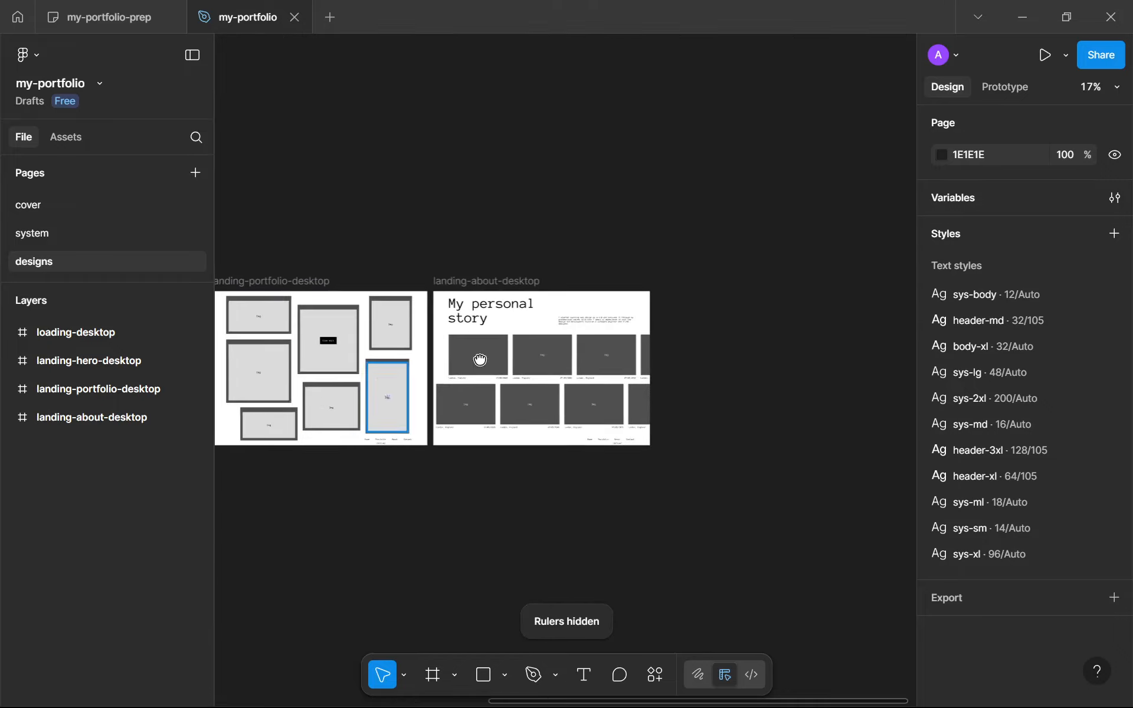
pyautogui.hscroll(-3, 476, 356)
pyautogui.scroll(4, 627, 334)
pyautogui.scroll(1, 632, 337)
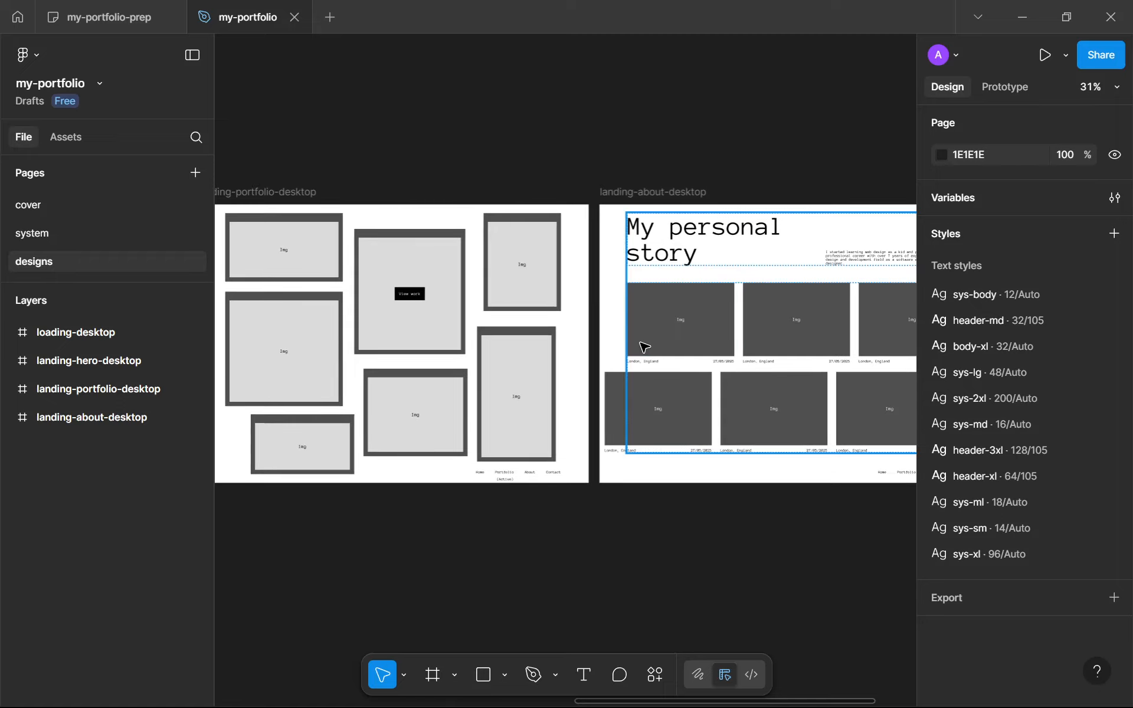
pyautogui.scroll(-3, 640, 349)
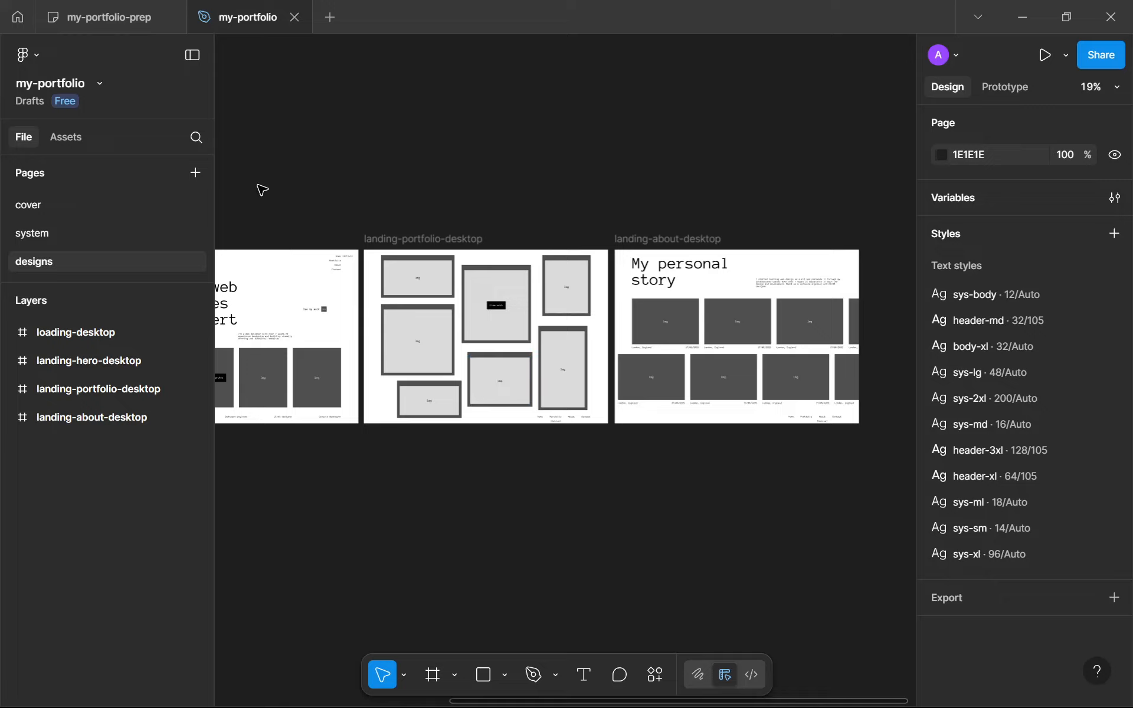
pyautogui.scroll(-5, 438, 171)
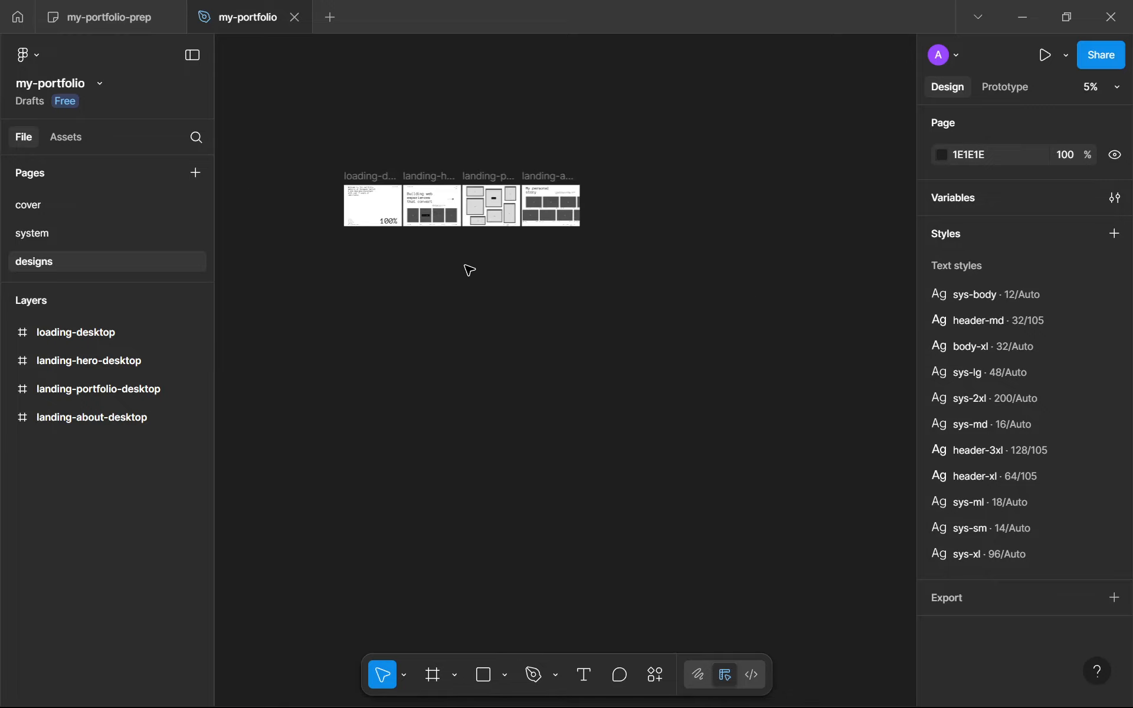
pyautogui.scroll(4, 460, 224)
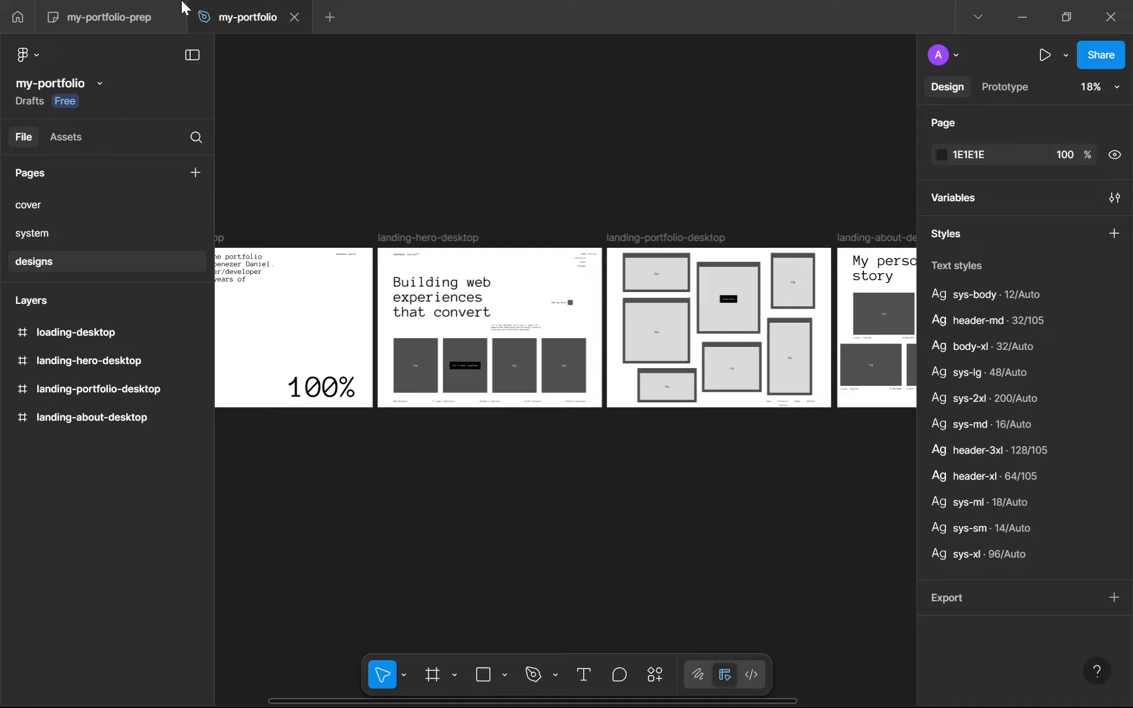
# Examine the landing page's section list and the sitemap in the my-portfolio-prep file
pyautogui.click(101, 17)
pyautogui.scroll(-3, 657, 341)
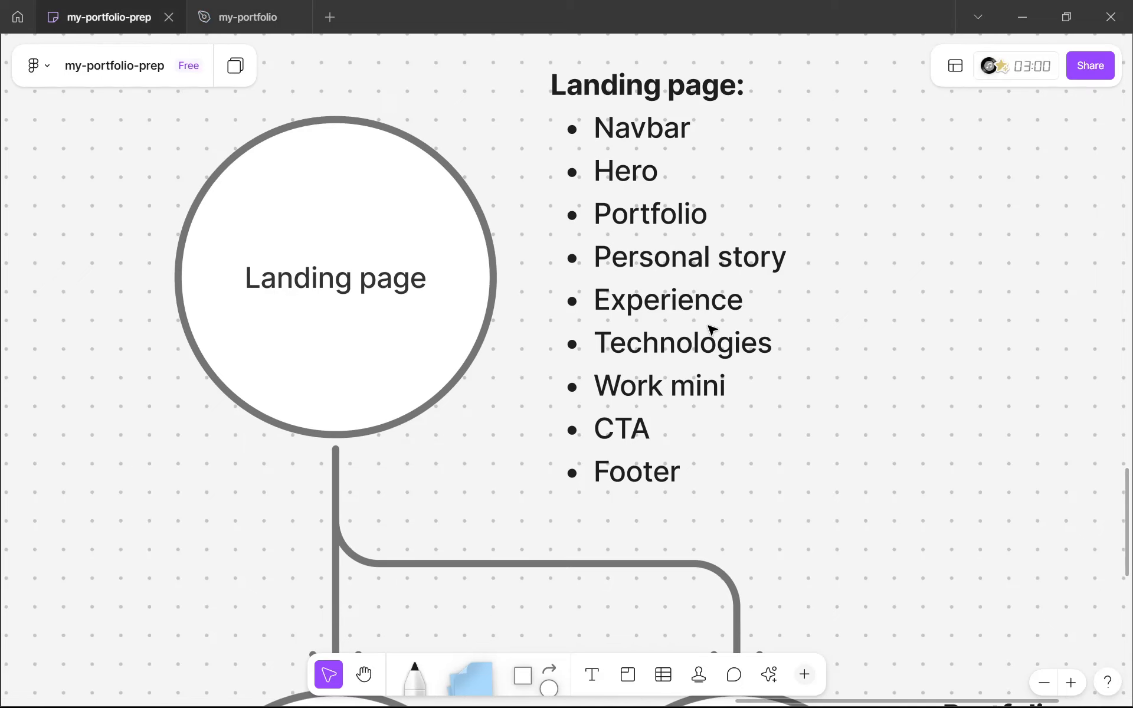
pyautogui.scroll(2, 712, 328)
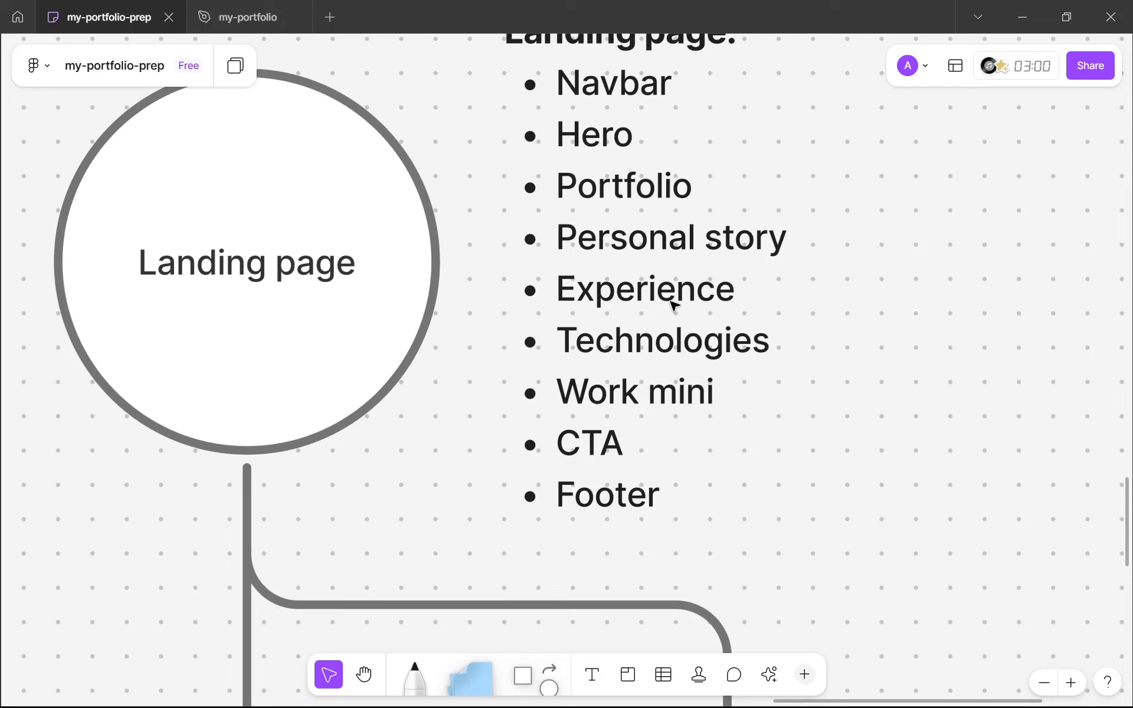
pyautogui.doubleClick(673, 304)
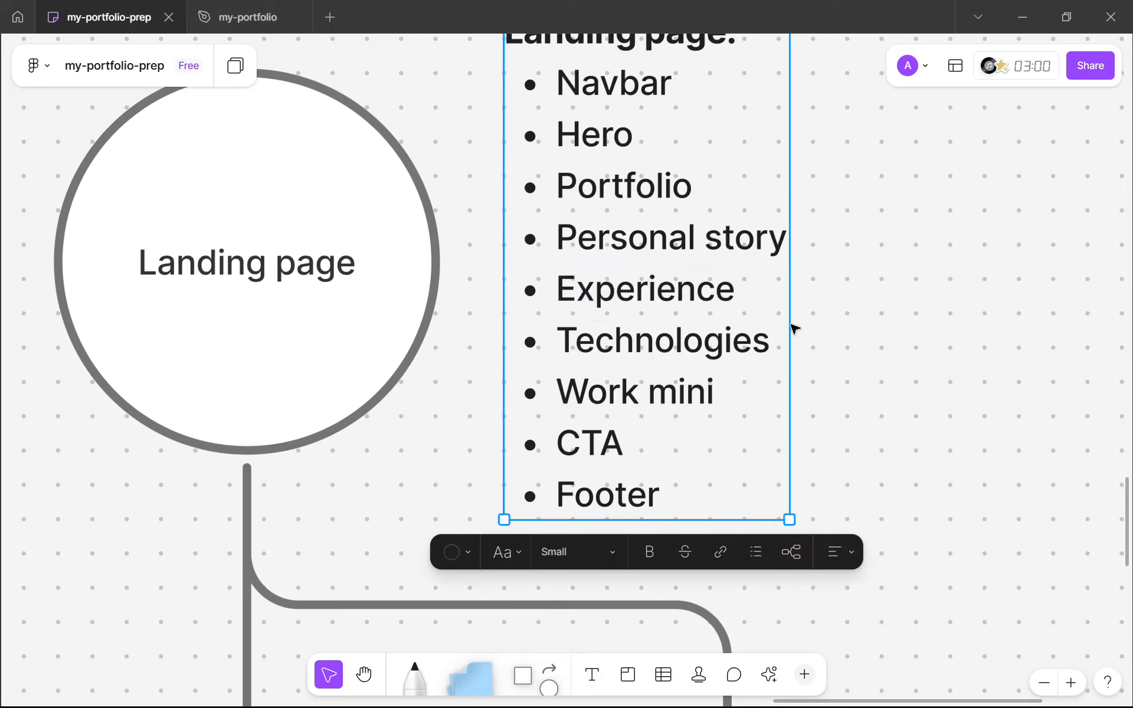
pyautogui.doubleClick(696, 341)
pyautogui.click(686, 391)
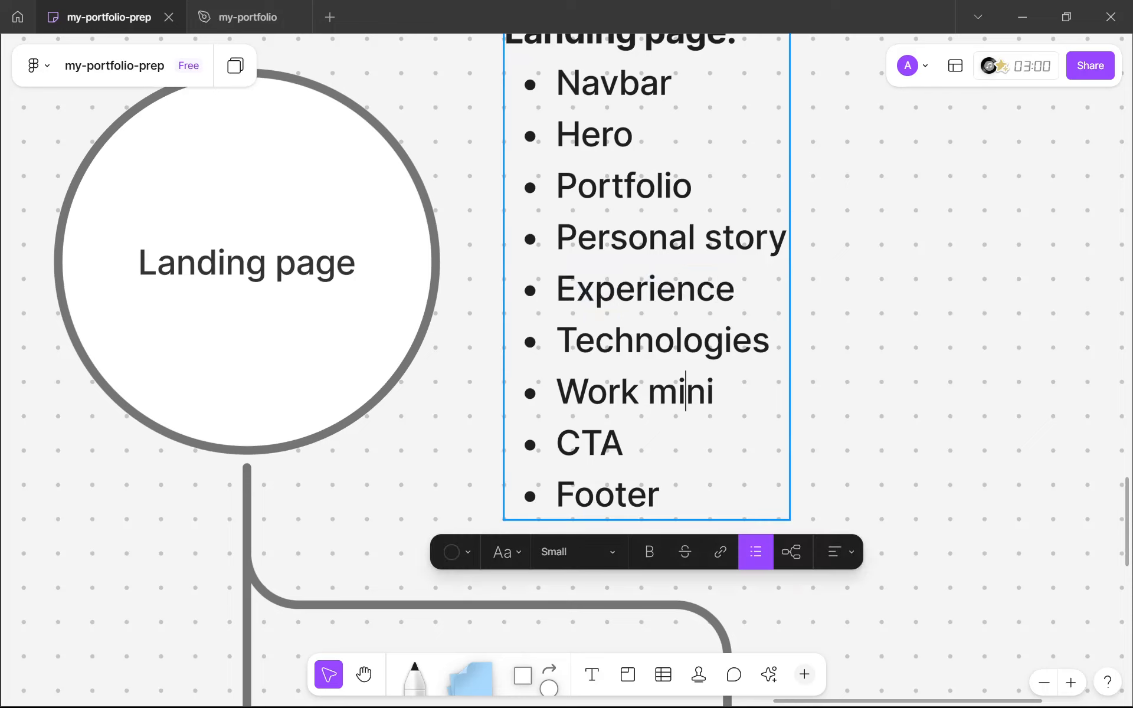
pyautogui.doubleClick(685, 391)
pyautogui.click(686, 391)
pyautogui.press('Escape')
pyautogui.scroll(-6, 861, 451)
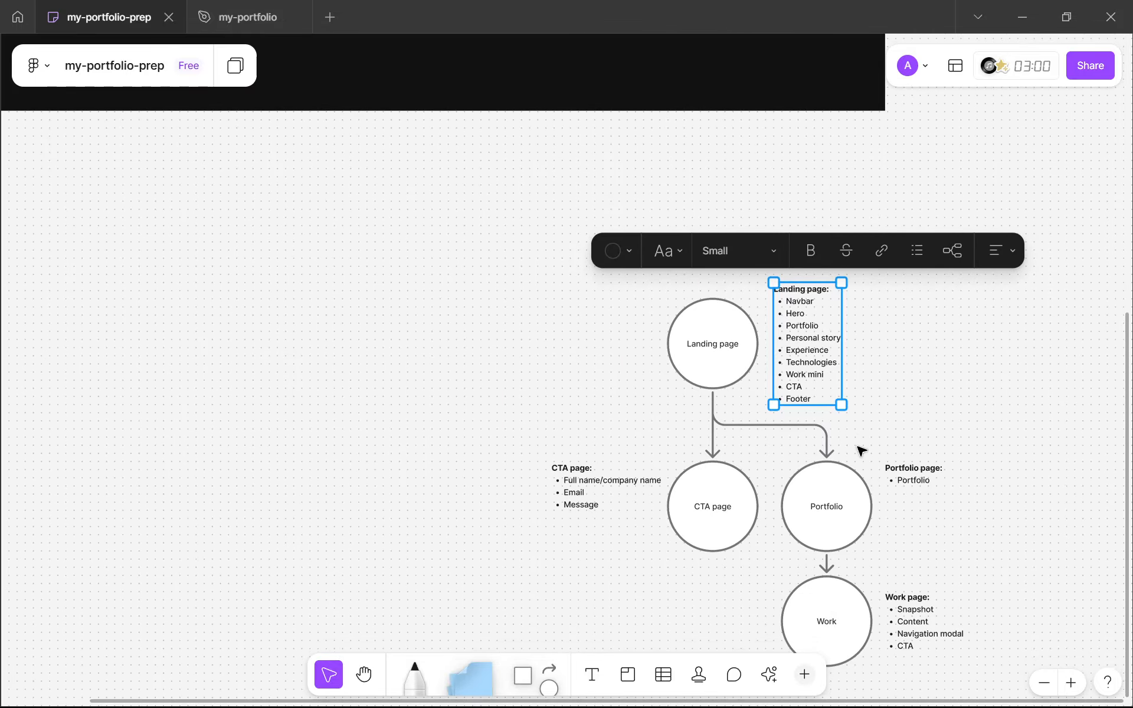
pyautogui.moveTo(850, 441); pyautogui.dragTo(821, 424)
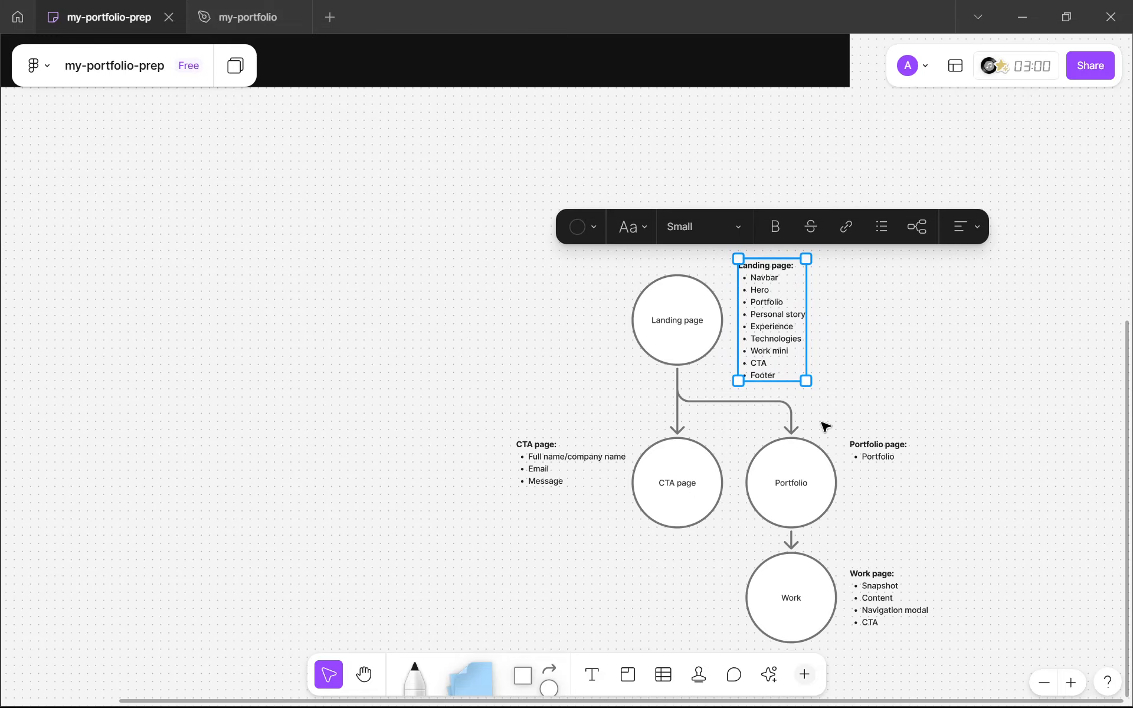
pyautogui.scroll(-3, 825, 426)
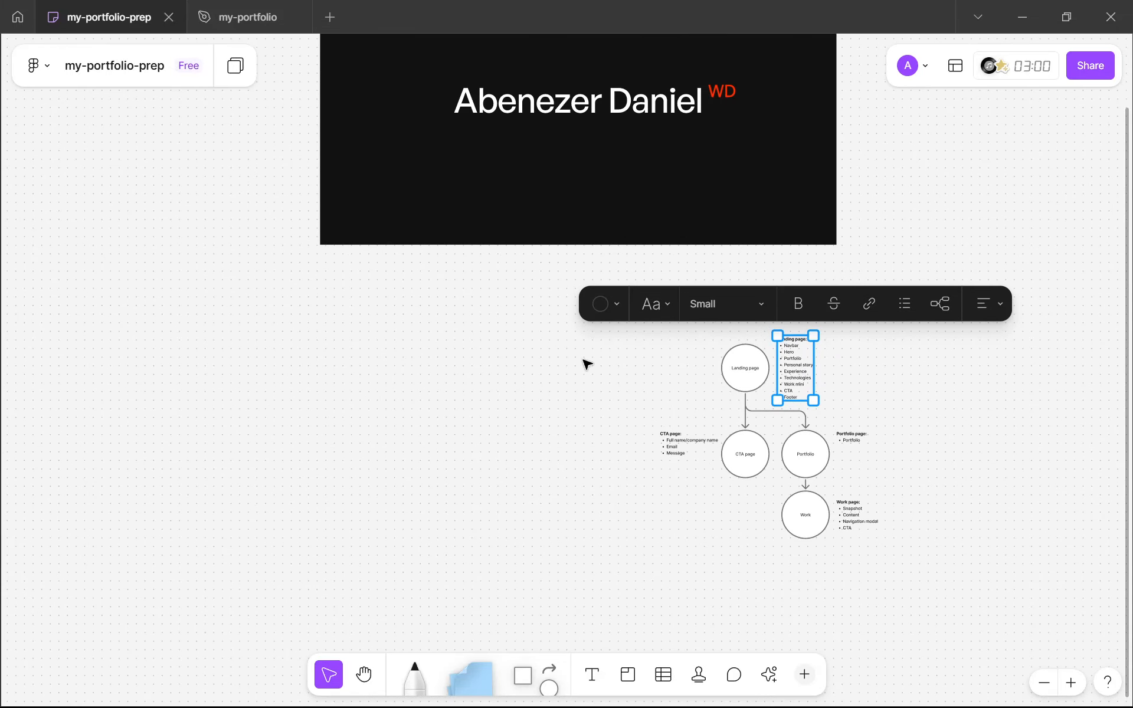
pyautogui.moveTo(582, 340); pyautogui.dragTo(877, 565)
pyautogui.click(876, 566)
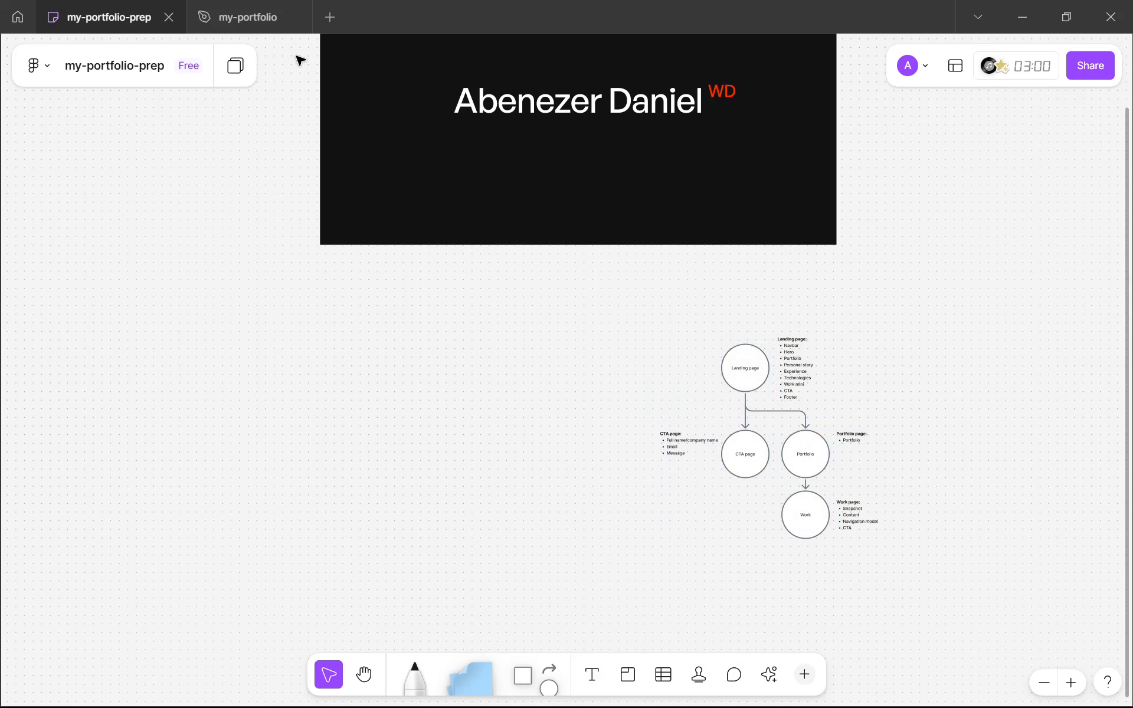
# Return to the my-portfolio file and place its tab ahead of my-portfolio-prep
pyautogui.click(245, 17)
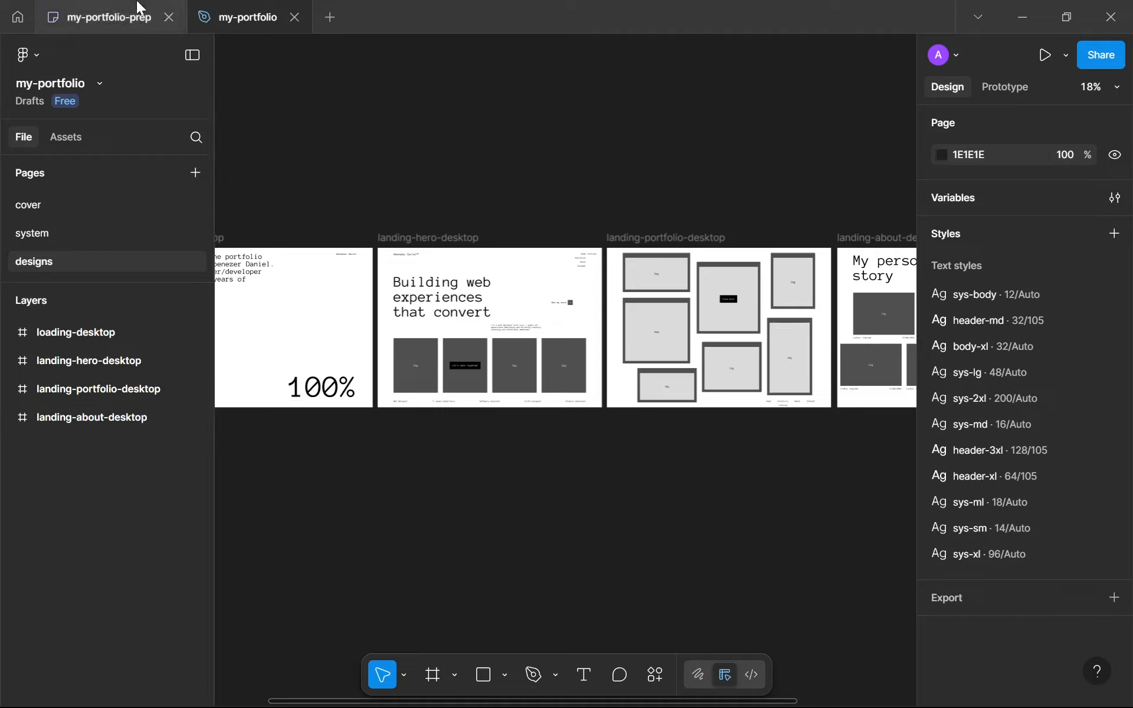
pyautogui.moveTo(285, 142); pyautogui.dragTo(364, 174)
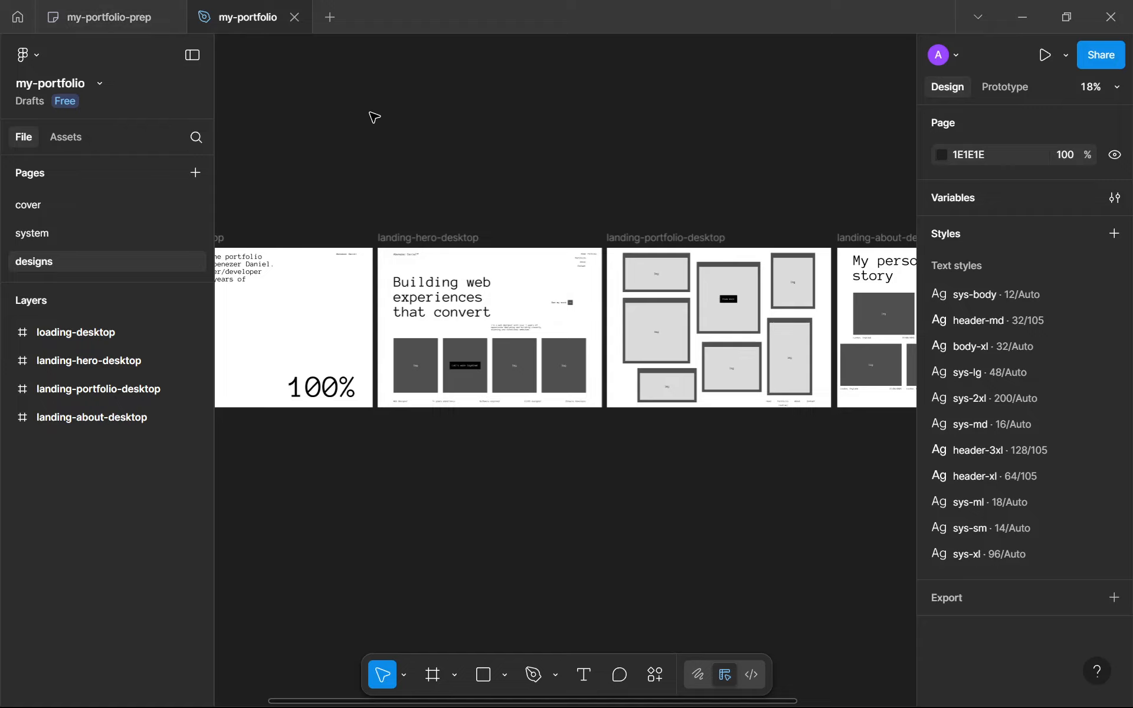
pyautogui.moveTo(247, 17); pyautogui.dragTo(156, 21)
pyautogui.moveTo(362, 116); pyautogui.dragTo(489, 212)
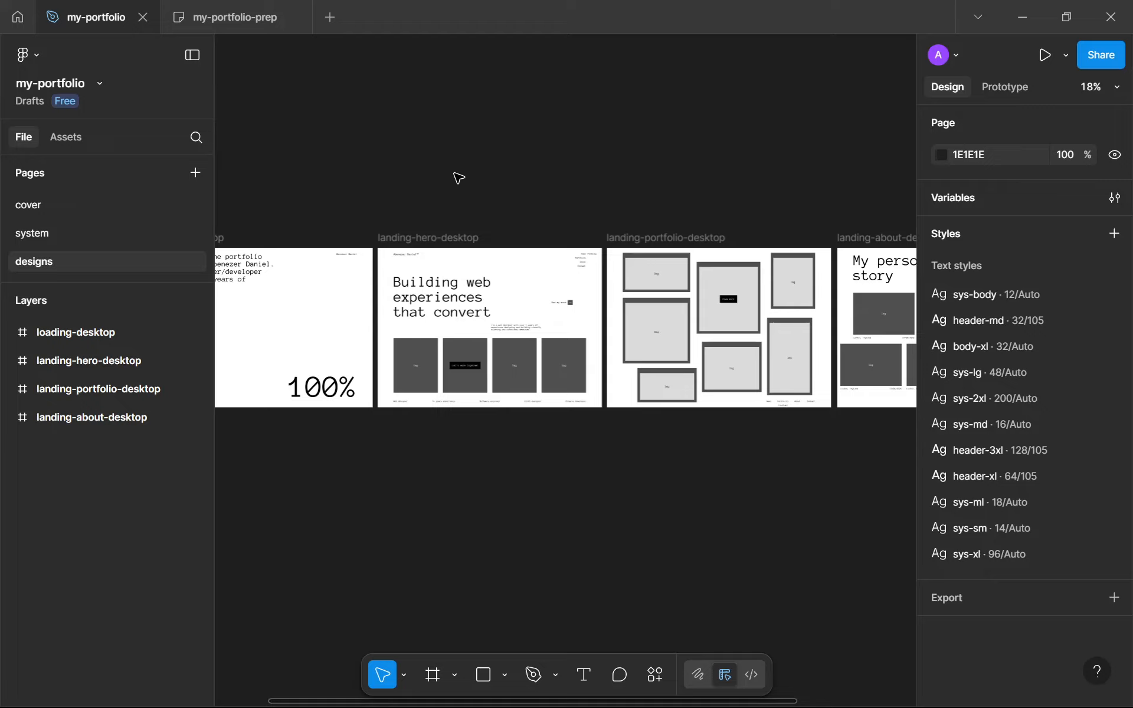
pyautogui.scroll(-5, 457, 174)
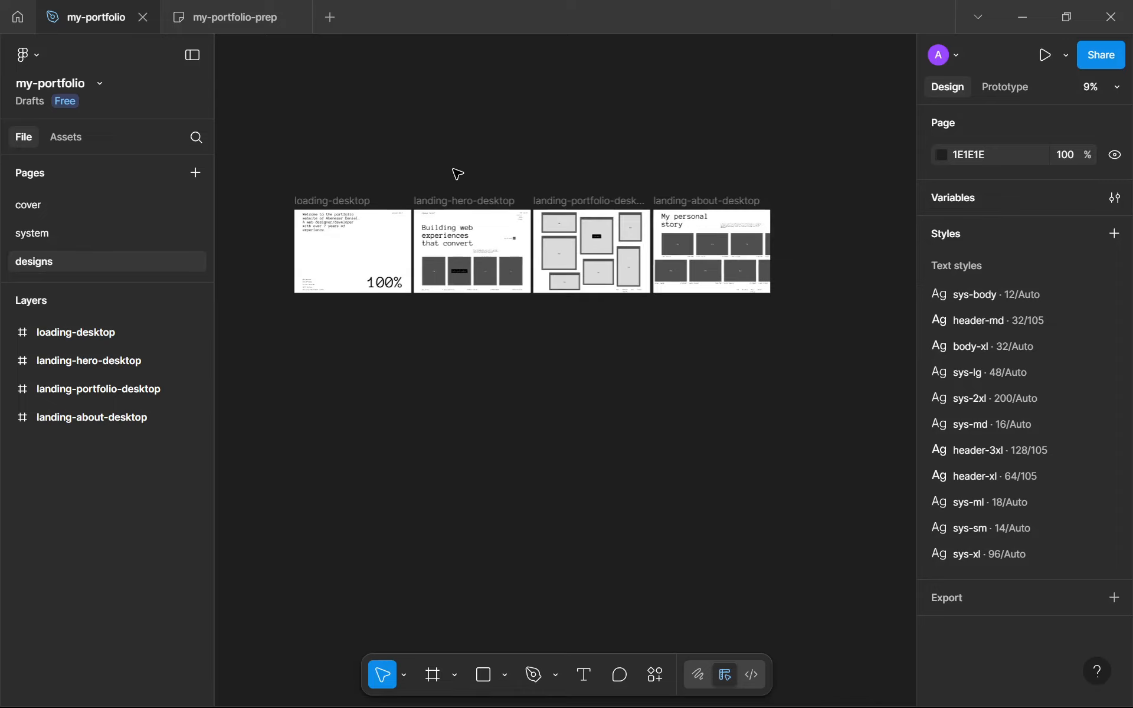
pyautogui.moveTo(457, 183); pyautogui.dragTo(472, 251)
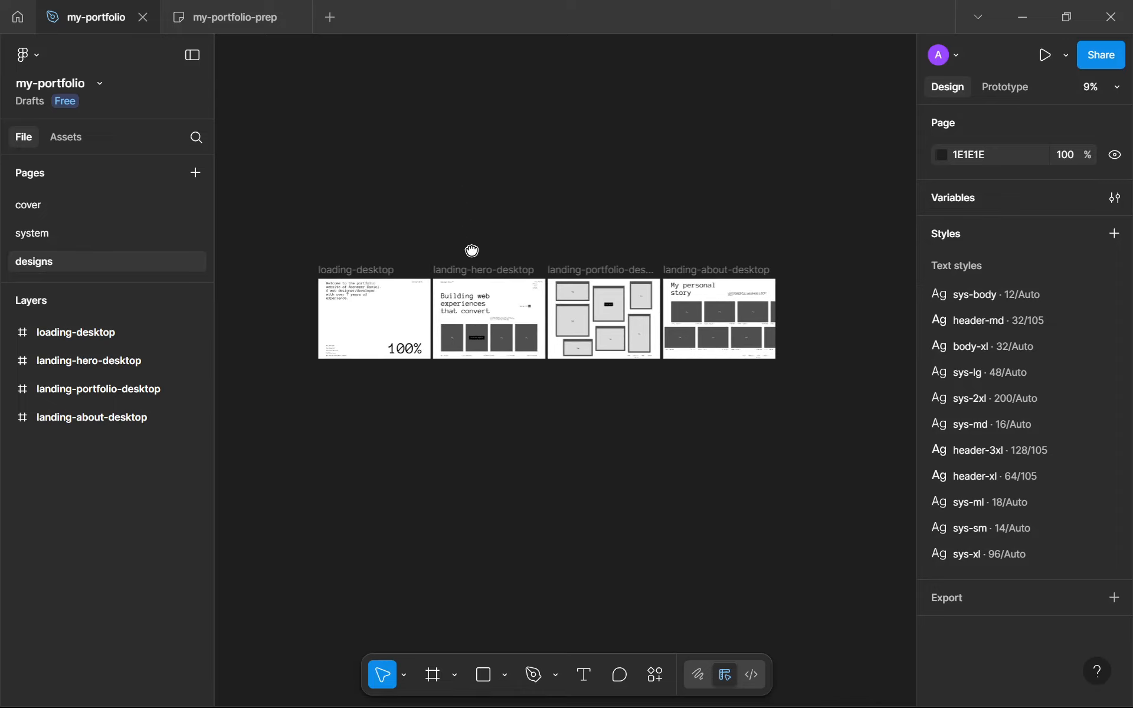
pyautogui.moveTo(361, 135); pyautogui.dragTo(602, 210)
pyautogui.moveTo(599, 207); pyautogui.dragTo(694, 221)
pyautogui.scroll(4, 692, 223)
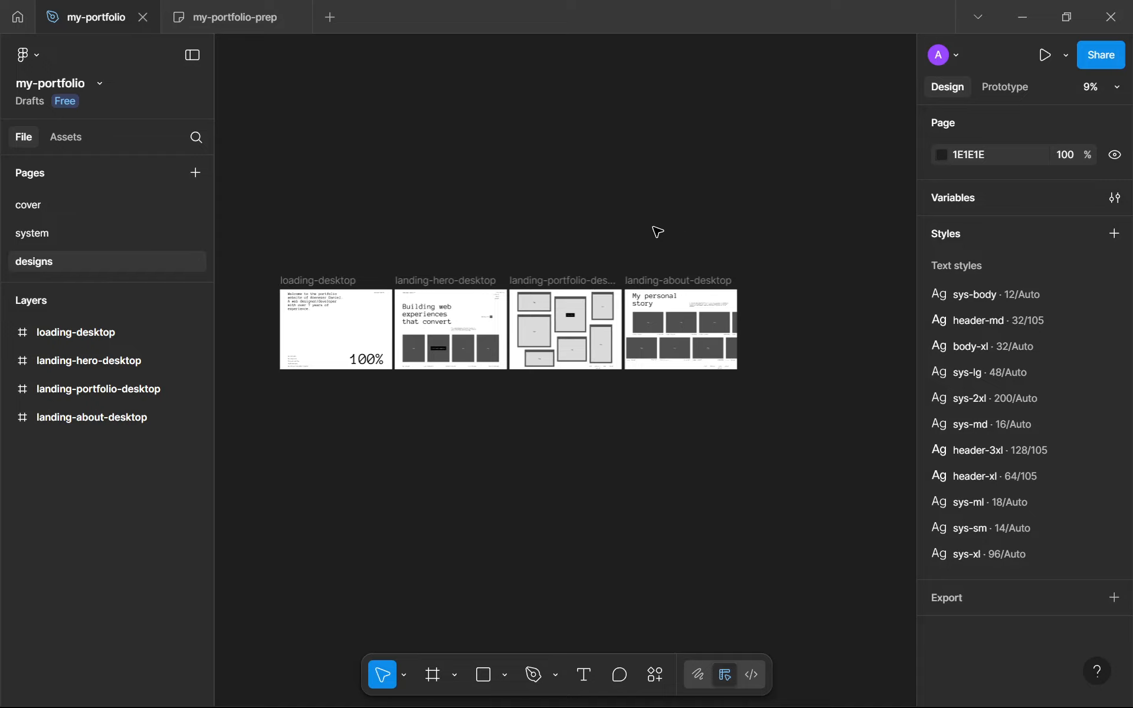
pyautogui.scroll(-2, 693, 230)
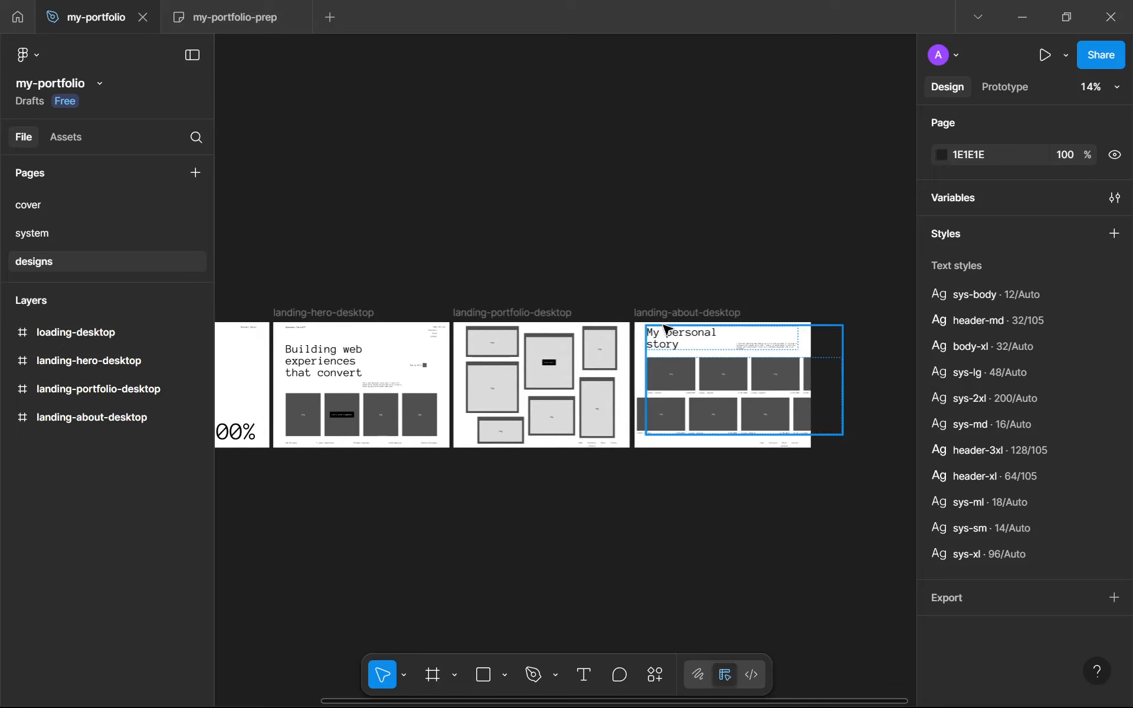
# Show the rulers to check the Portfolio and About frames against the margin guides, and hide them again
pyautogui.hotkey('shift', 'r')
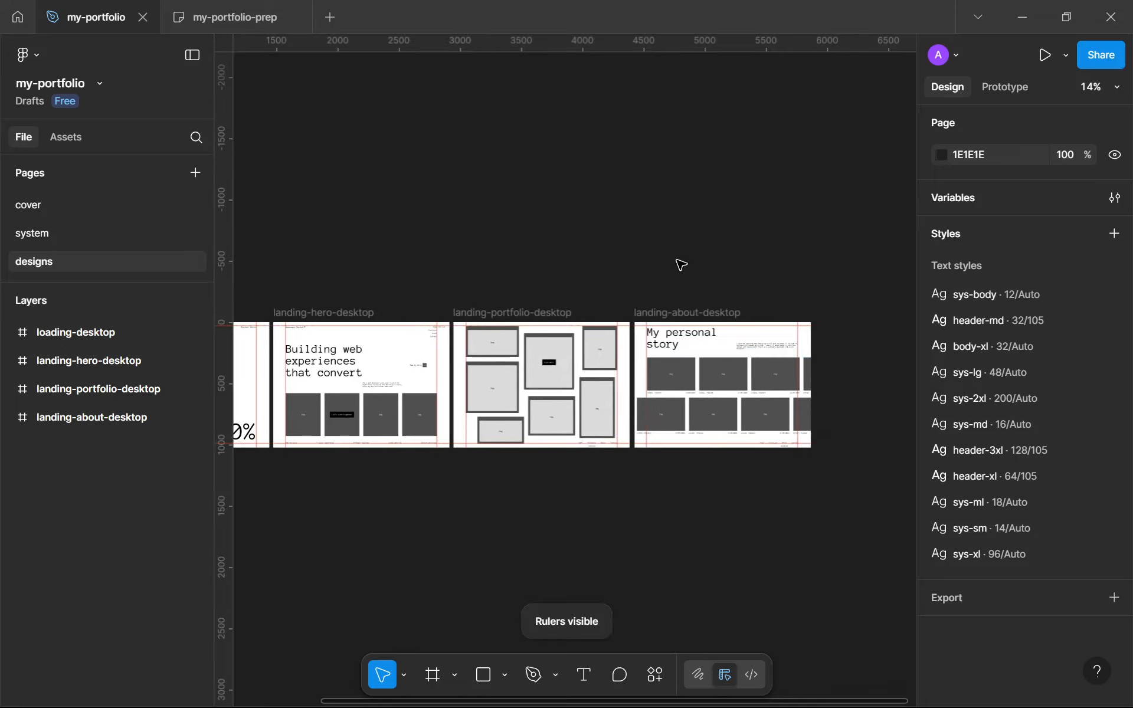
pyautogui.scroll(2, 682, 269)
pyautogui.moveTo(682, 268); pyautogui.dragTo(581, 209)
pyautogui.scroll(1, 622, 242)
pyautogui.scroll(2, 620, 238)
pyautogui.scroll(-2, 584, 212)
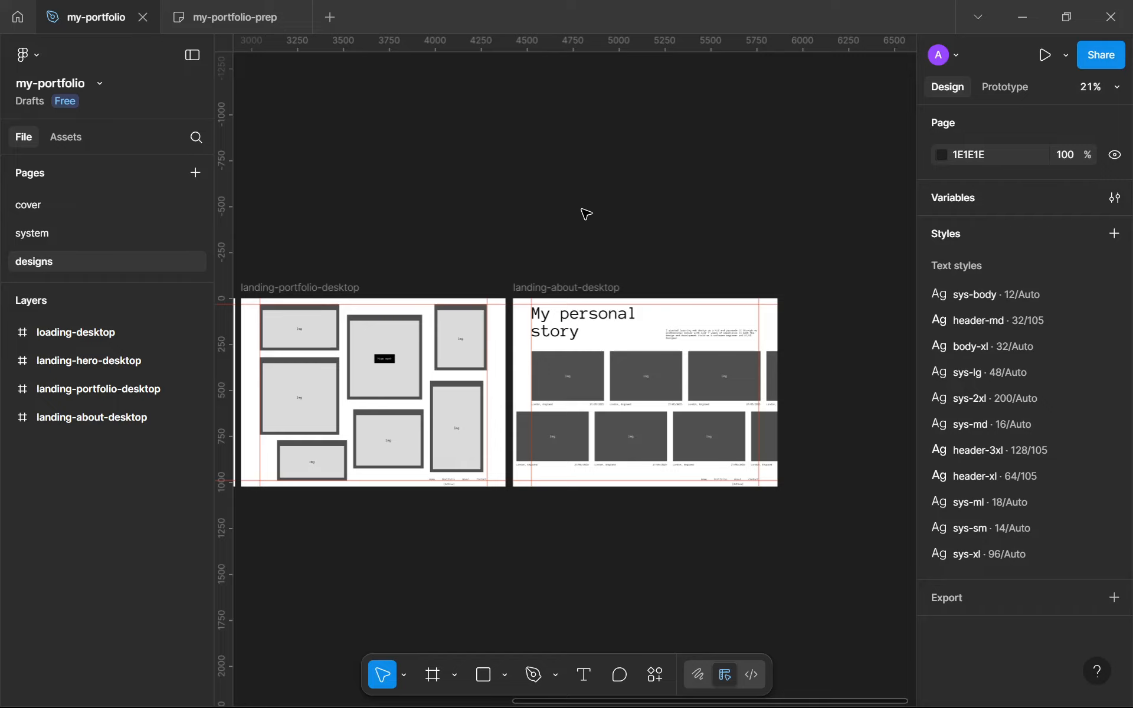
pyautogui.hotkey('shift', 'r')
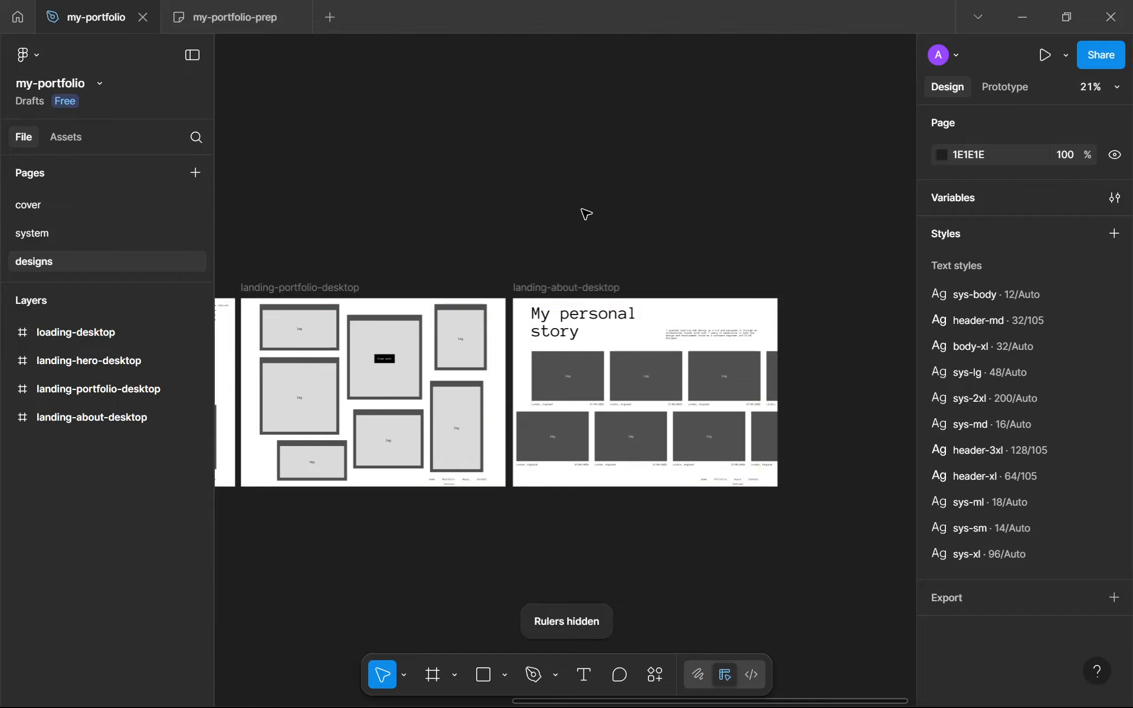
pyautogui.moveTo(581, 209); pyautogui.dragTo(642, 178)
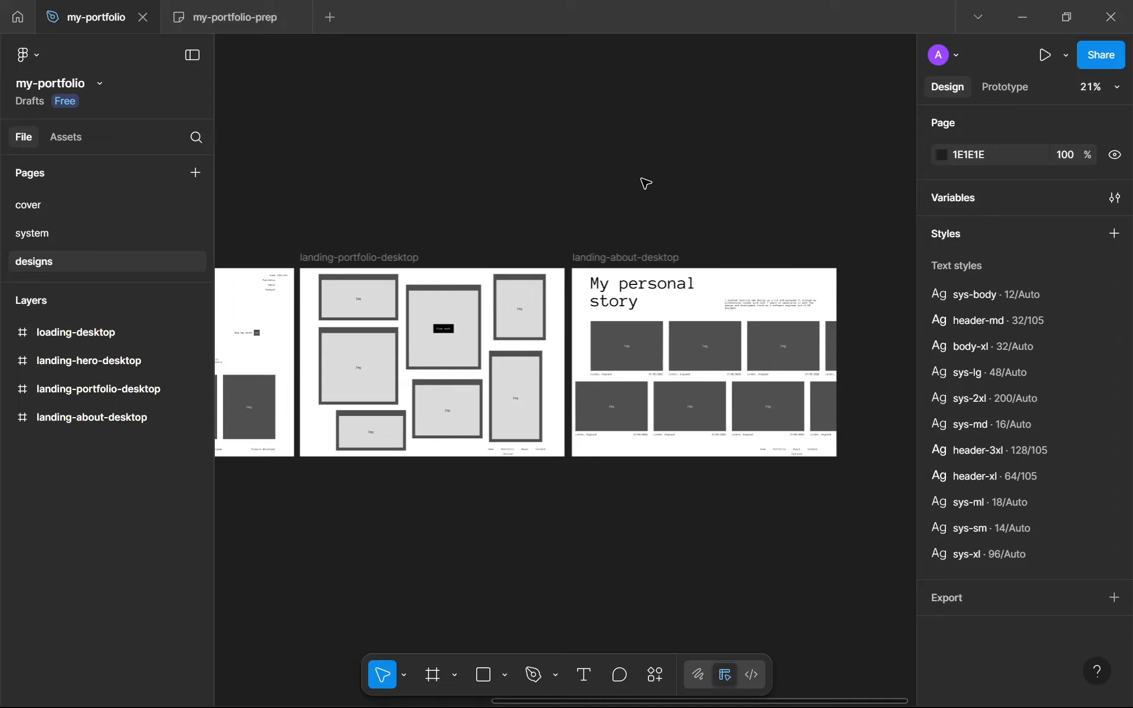
pyautogui.scroll(-4, 646, 183)
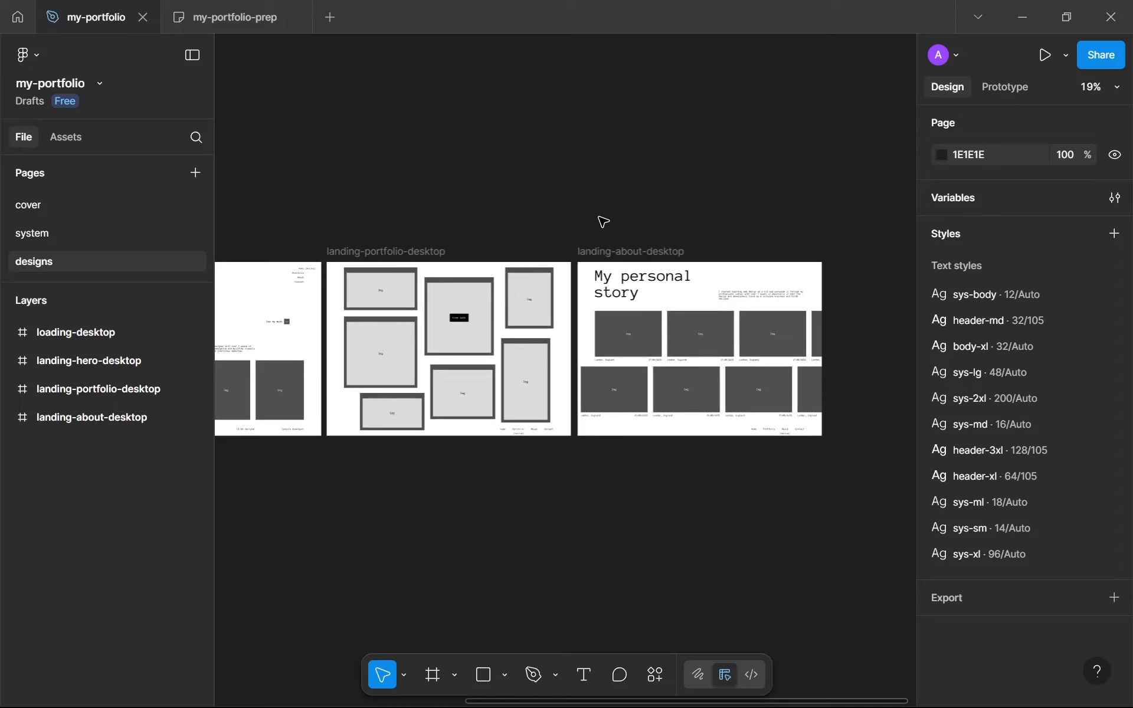